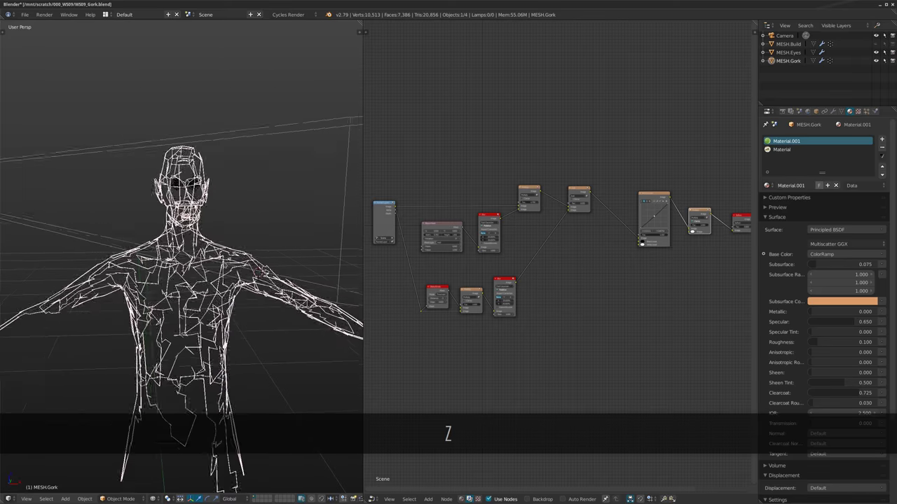
Switch the viewport from wireframe to solid shading and frame the character's head and upper body.
{"action": "scroll", "coordinate": [171, 236], "scroll_direction": "up", "scroll_amount": 3}
{"action": "key", "text": "z"}
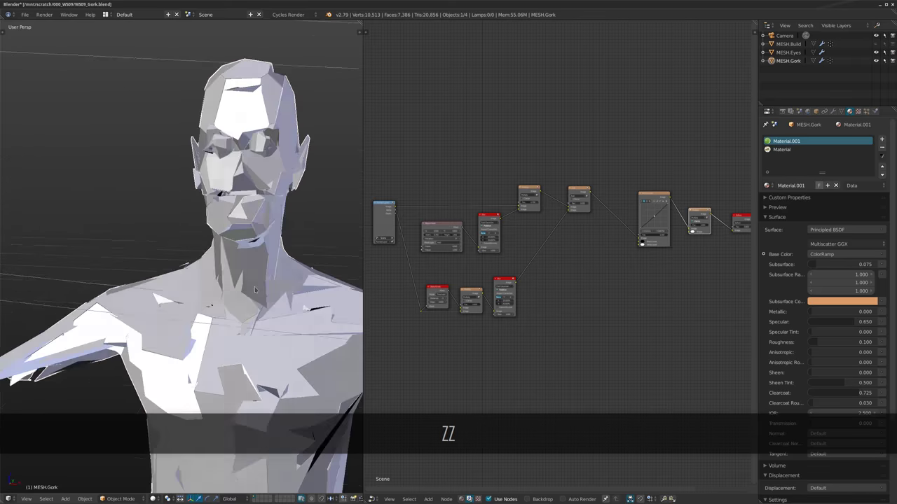
{"action": "scroll", "coordinate": [315, 252], "scroll_direction": "down", "scroll_amount": 2}
{"action": "scroll", "coordinate": [319, 251], "scroll_direction": "down", "scroll_amount": 1}
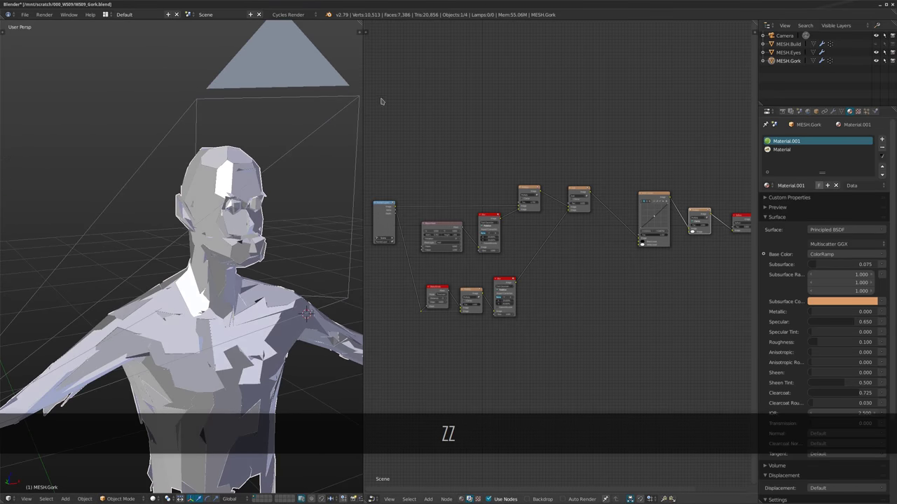
Hide MESH.Gork, unhide MESH.Build, and display the modifiers of MESH.Build.
{"action": "left_click", "coordinate": [875, 60]}
{"action": "left_click", "coordinate": [875, 44]}
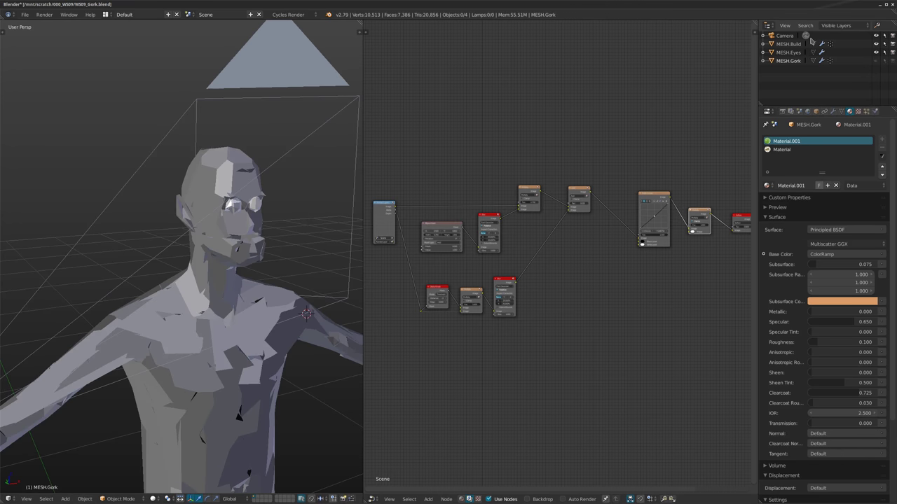
{"action": "left_click", "coordinate": [788, 44]}
{"action": "left_click", "coordinate": [832, 110]}
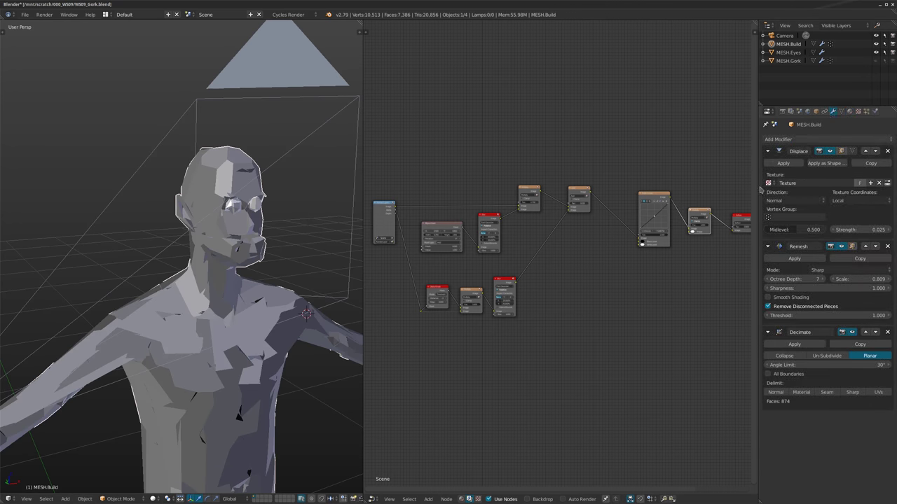
Disable the viewport display of MESH.Build's Displace, Remesh and Decimate modifiers, keeping the object hidden until they are off.
{"action": "left_click", "coordinate": [876, 44]}
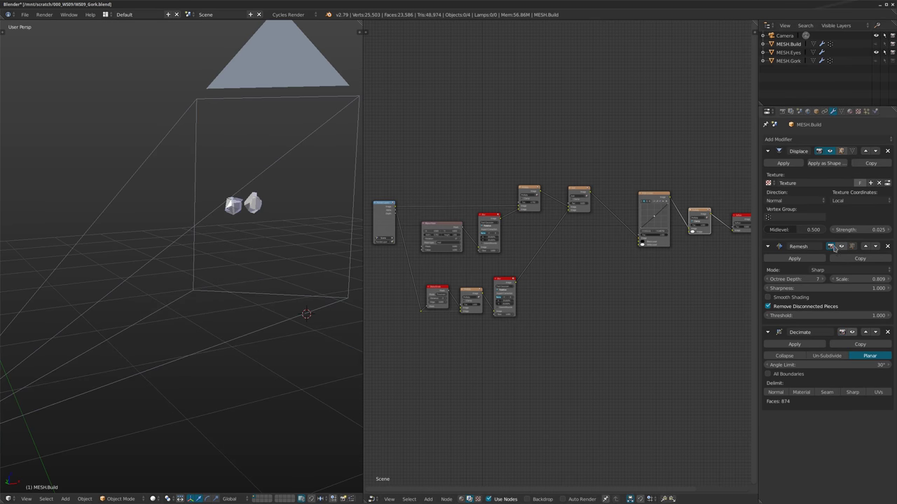
{"action": "middle_click_drag", "start_coordinate": [168, 203], "coordinate": [200, 252]}
{"action": "scroll", "coordinate": [189, 228], "scroll_direction": "down", "scroll_amount": 4}
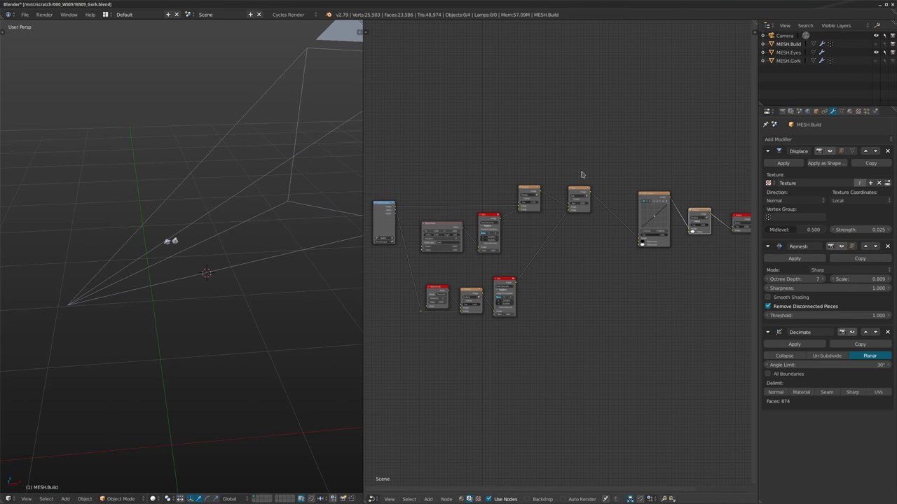
{"action": "left_click", "coordinate": [876, 45]}
{"action": "scroll", "coordinate": [211, 213], "scroll_direction": "up", "scroll_amount": 4}
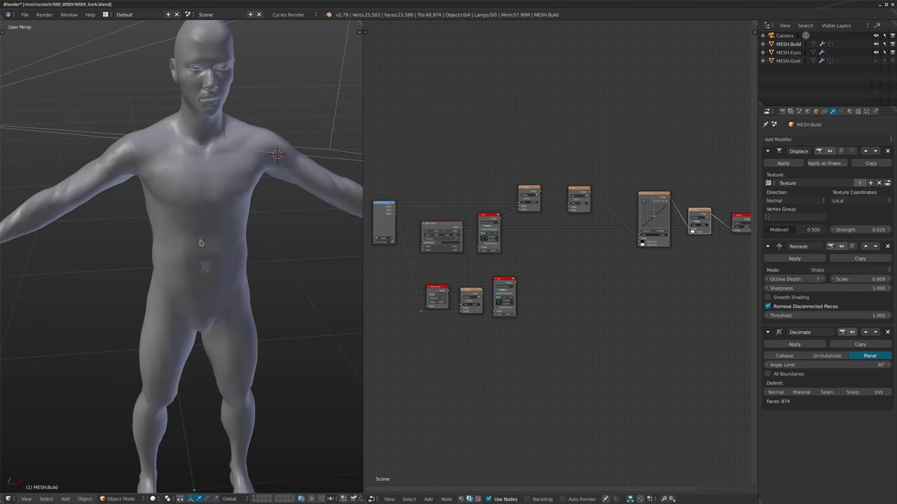
Examine the base mesh's head and shoulders, and review the ManuelbastioniLAB settings for a new character.
{"action": "middle_click_drag", "start_coordinate": [210, 213], "coordinate": [269, 274], "text": "shift"}
{"action": "scroll", "coordinate": [210, 302], "scroll_direction": "up", "scroll_amount": 3}
{"action": "scroll", "coordinate": [259, 231], "scroll_direction": "up", "scroll_amount": 2}
{"action": "middle_click_drag", "start_coordinate": [259, 210], "coordinate": [123, 265], "text": "shift"}
{"action": "scroll", "coordinate": [123, 265], "scroll_direction": "down", "scroll_amount": 3}
{"action": "middle_click_drag", "start_coordinate": [98, 295], "coordinate": [141, 263]}
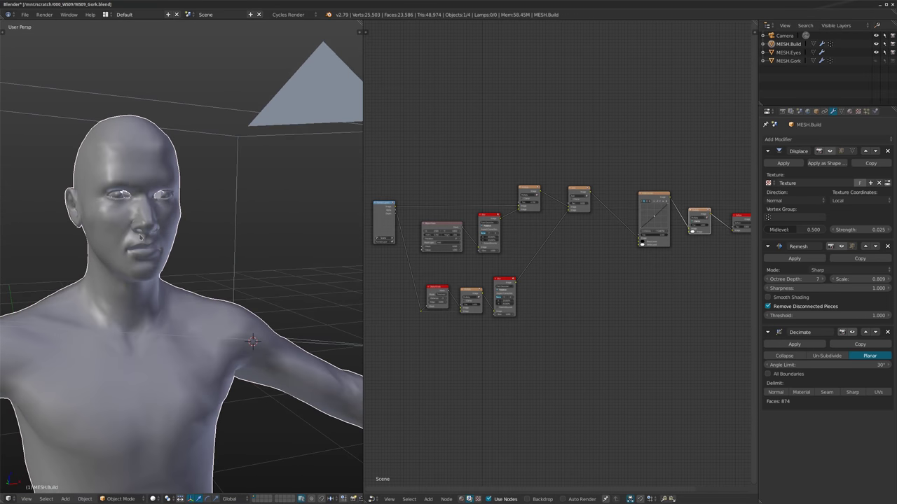
{"action": "key", "text": "t"}
{"action": "left_click", "coordinate": [6, 194]}
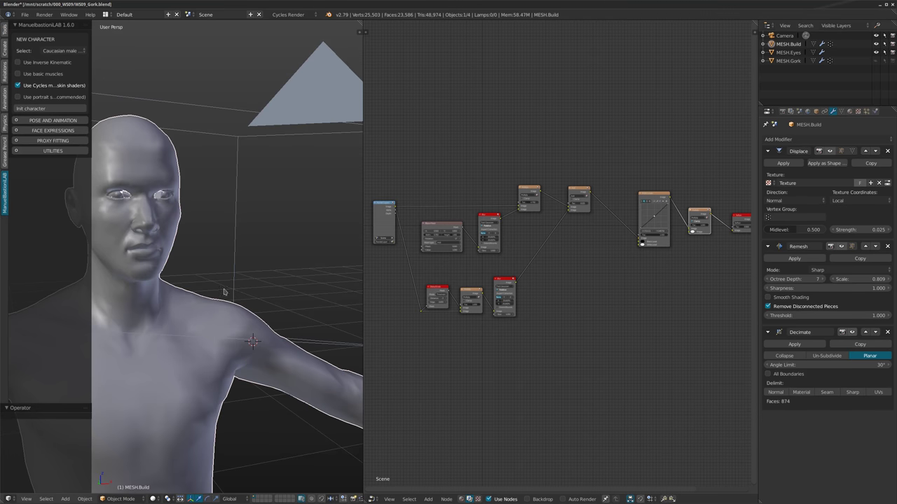
{"action": "key", "text": "t"}
Expand the 3D view over the node editor area and frame the character's face.
{"action": "mouse_move", "coordinate": [224, 293]}
{"action": "middle_mouse_down"}
{"action": "mouse_move", "coordinate": [256, 278]}
{"action": "mouse_move", "coordinate": [274, 297]}
{"action": "mouse_move", "coordinate": [237, 282]}
{"action": "middle_mouse_up"}
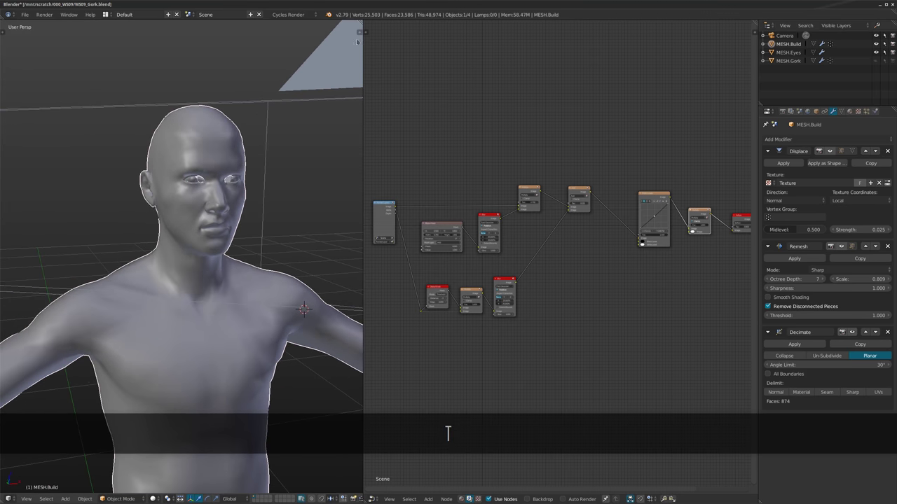
{"action": "left_click_drag", "start_coordinate": [361, 23], "coordinate": [420, 70]}
{"action": "scroll", "coordinate": [427, 231], "scroll_direction": "down", "scroll_amount": 4}
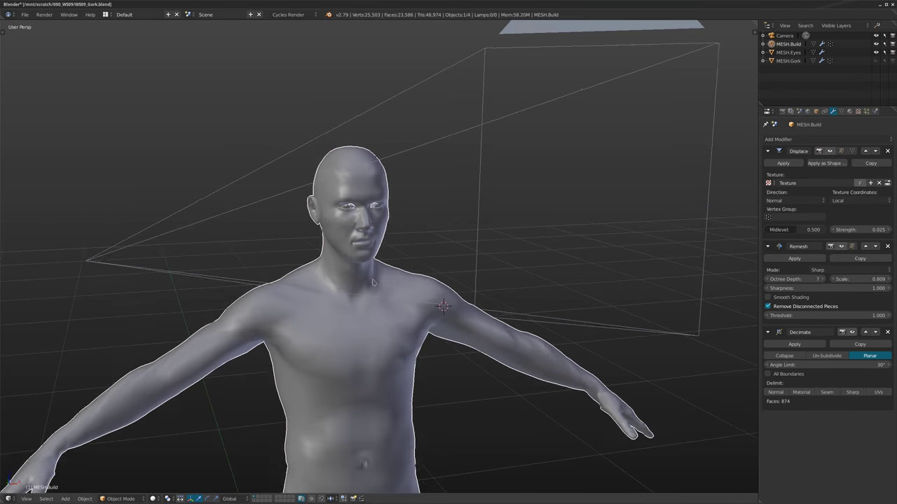
{"action": "middle_click_drag", "start_coordinate": [443, 271], "coordinate": [380, 266]}
{"action": "scroll", "coordinate": [355, 235], "scroll_direction": "up", "scroll_amount": 5}
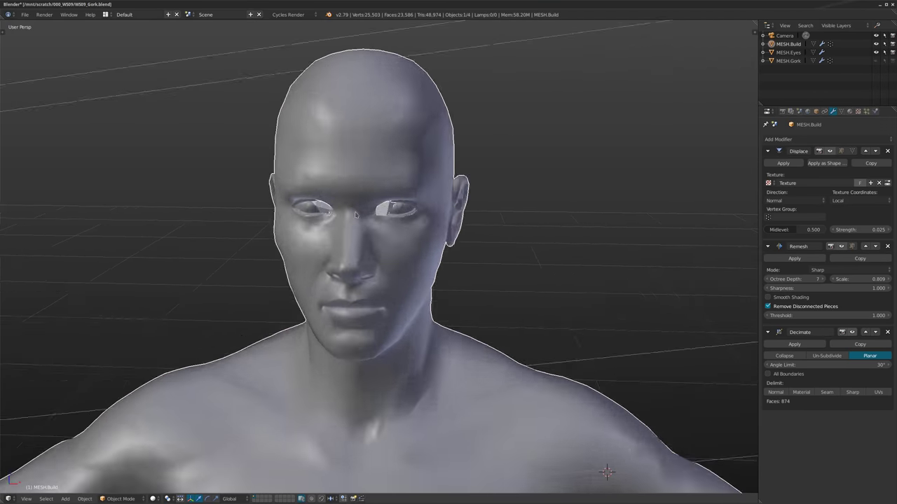
{"action": "middle_click_drag", "start_coordinate": [355, 236], "coordinate": [406, 245]}
{"action": "scroll", "coordinate": [396, 217], "scroll_direction": "up", "scroll_amount": 2}
{"action": "scroll", "coordinate": [396, 217], "scroll_direction": "down", "scroll_amount": 1}
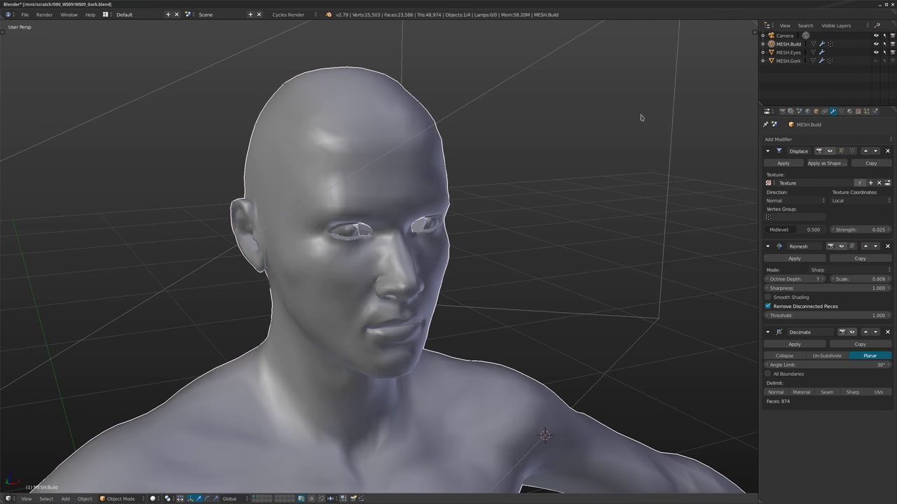
Hide MESH.Eyes and inspect the base mesh's head and torso from several angles.
{"action": "middle_click_drag", "start_coordinate": [435, 187], "coordinate": [482, 153]}
{"action": "scroll", "coordinate": [427, 164], "scroll_direction": "down", "scroll_amount": 2}
{"action": "scroll", "coordinate": [452, 163], "scroll_direction": "down", "scroll_amount": 3}
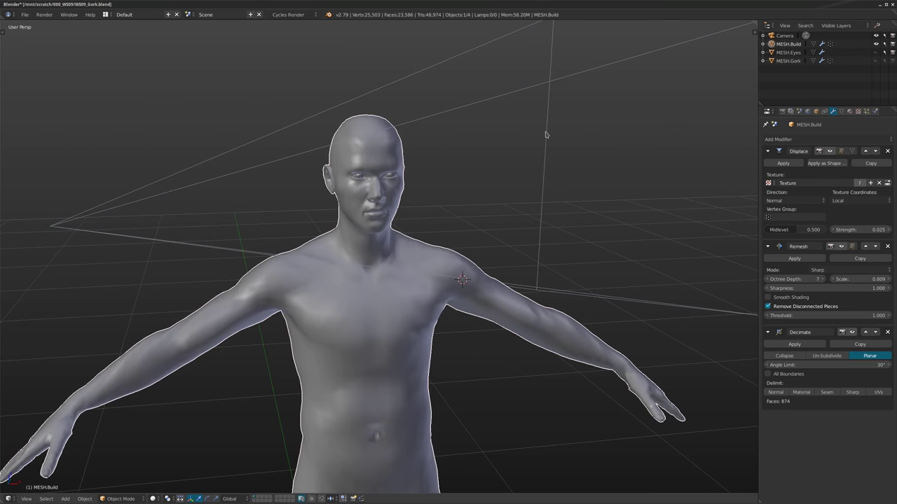
{"action": "middle_click_drag", "start_coordinate": [413, 195], "coordinate": [373, 215], "text": "shift"}
{"action": "scroll", "coordinate": [415, 174], "scroll_direction": "down", "scroll_amount": 1}
{"action": "scroll", "coordinate": [411, 169], "scroll_direction": "up", "scroll_amount": 1}
{"action": "scroll", "coordinate": [393, 171], "scroll_direction": "up", "scroll_amount": 1}
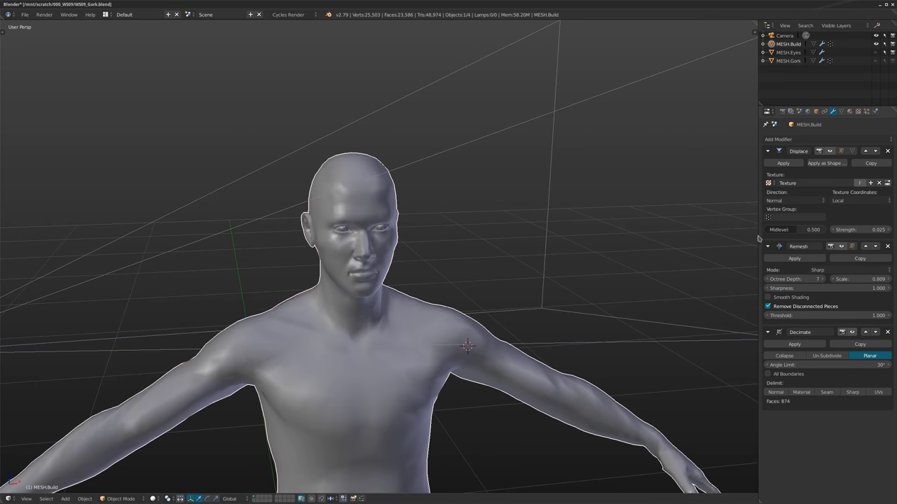
{"action": "middle_click_drag", "start_coordinate": [441, 269], "coordinate": [432, 203]}
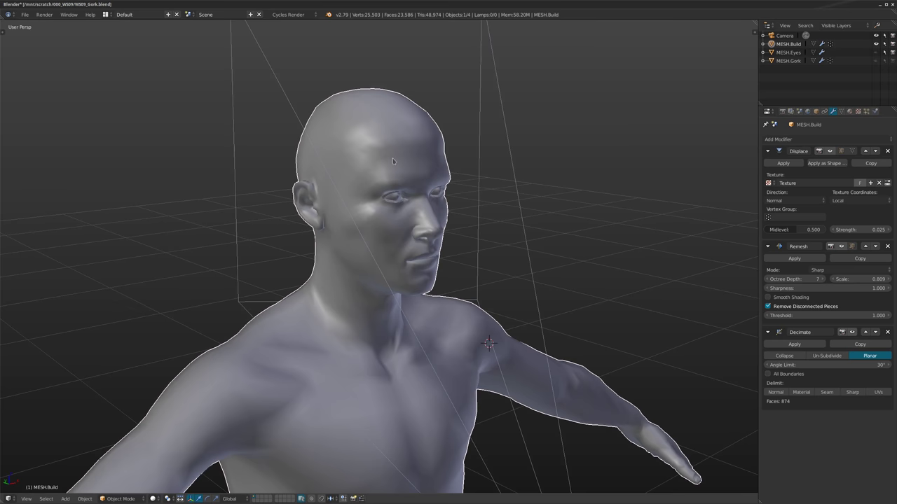
{"action": "middle_click_drag", "start_coordinate": [384, 198], "coordinate": [449, 188]}
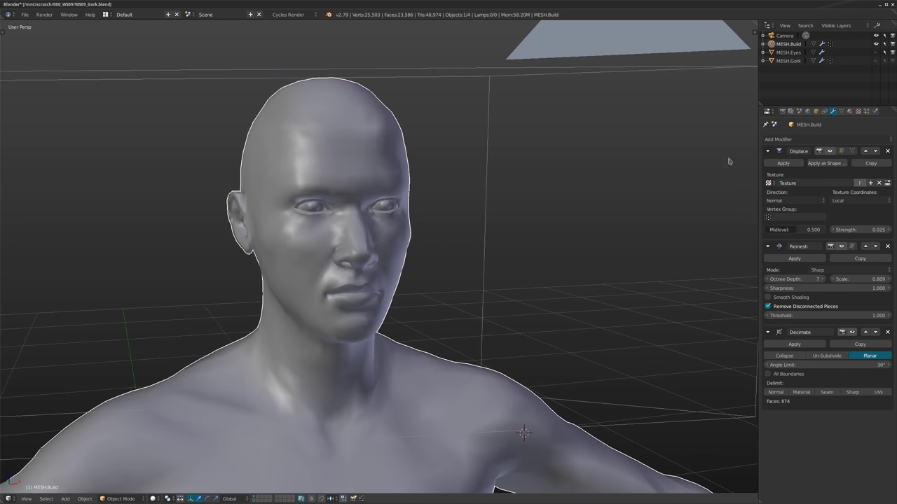
Enable the Displace modifier's viewport display on MESH.Build and check its effect on the face.
{"action": "left_click", "coordinate": [830, 152]}
{"action": "scroll", "coordinate": [455, 243], "scroll_direction": "down", "scroll_amount": 2}
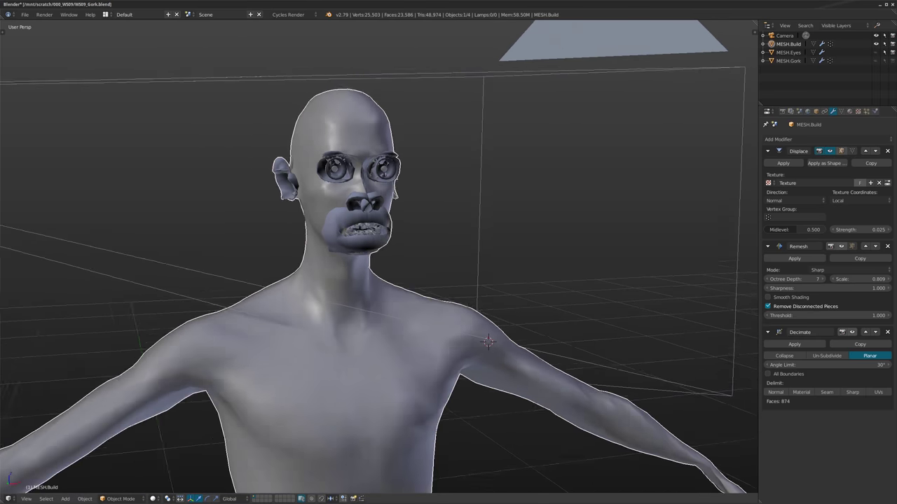
{"action": "mouse_move", "coordinate": [350, 221]}
{"action": "middle_mouse_down"}
{"action": "mouse_move", "coordinate": [500, 208]}
{"action": "mouse_move", "coordinate": [367, 219]}
{"action": "middle_mouse_up"}
{"action": "scroll", "coordinate": [475, 240], "scroll_direction": "up", "scroll_amount": 1}
{"action": "middle_click_drag", "start_coordinate": [474, 240], "coordinate": [433, 222]}
{"action": "scroll", "coordinate": [451, 204], "scroll_direction": "up", "scroll_amount": 1}
Review the settings of the texture used by the Displace modifier, and return to the modifier settings.
{"action": "left_click", "coordinate": [859, 112]}
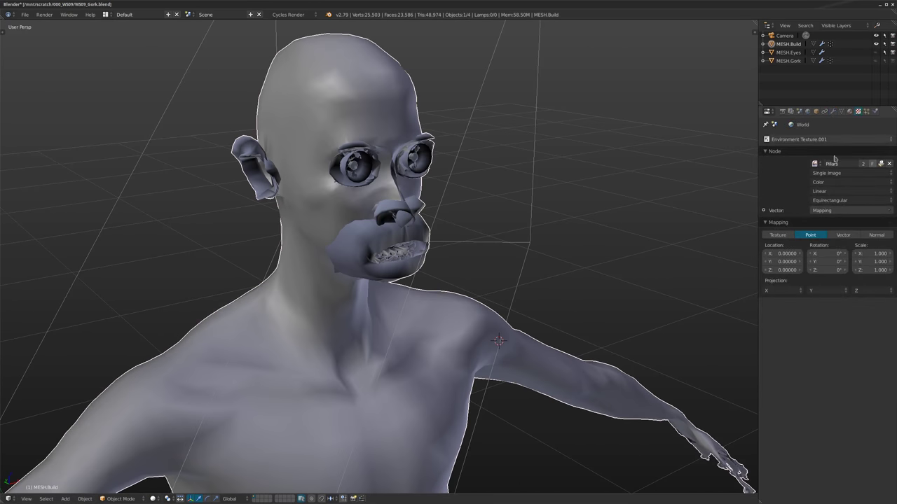
{"action": "left_click", "coordinate": [818, 140]}
{"action": "left_click", "coordinate": [805, 109]}
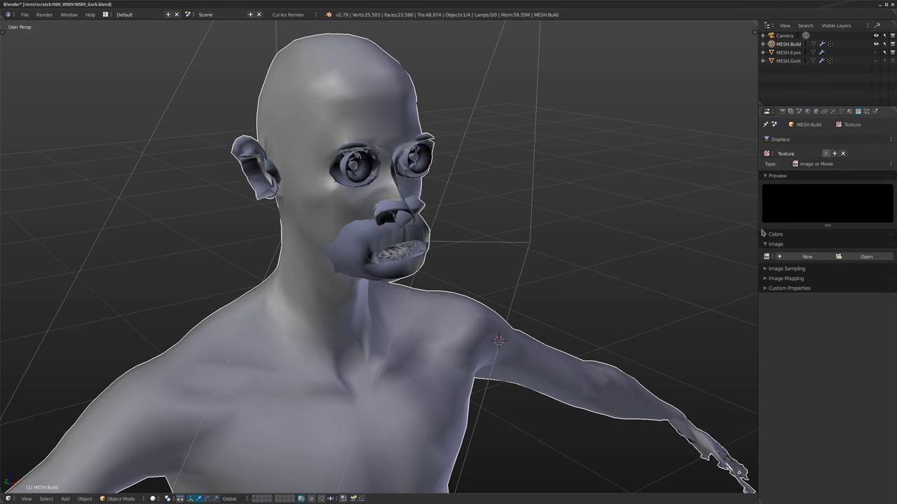
{"action": "left_click", "coordinate": [833, 113]}
Examine the displaced eyes, ears, nose and mouth from several angles.
{"action": "scroll", "coordinate": [465, 250], "scroll_direction": "down", "scroll_amount": 3}
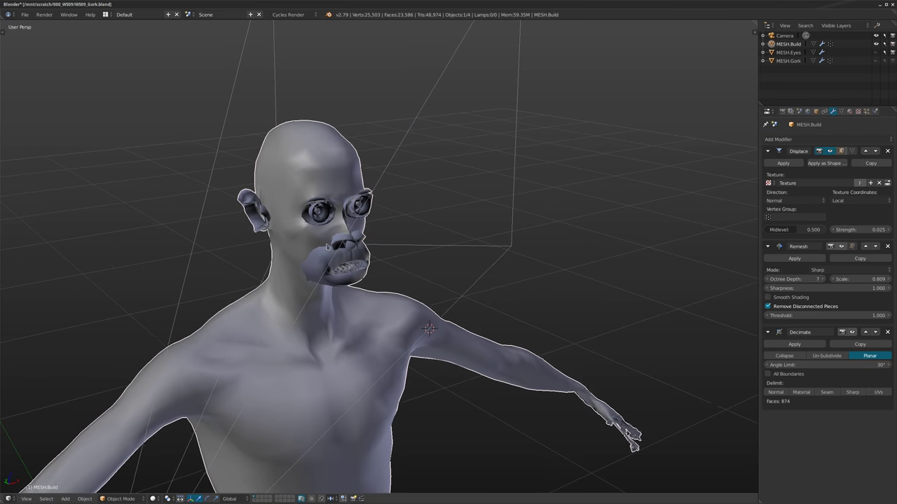
{"action": "middle_click_drag", "start_coordinate": [465, 250], "coordinate": [440, 216]}
{"action": "scroll", "coordinate": [393, 230], "scroll_direction": "up", "scroll_amount": 3}
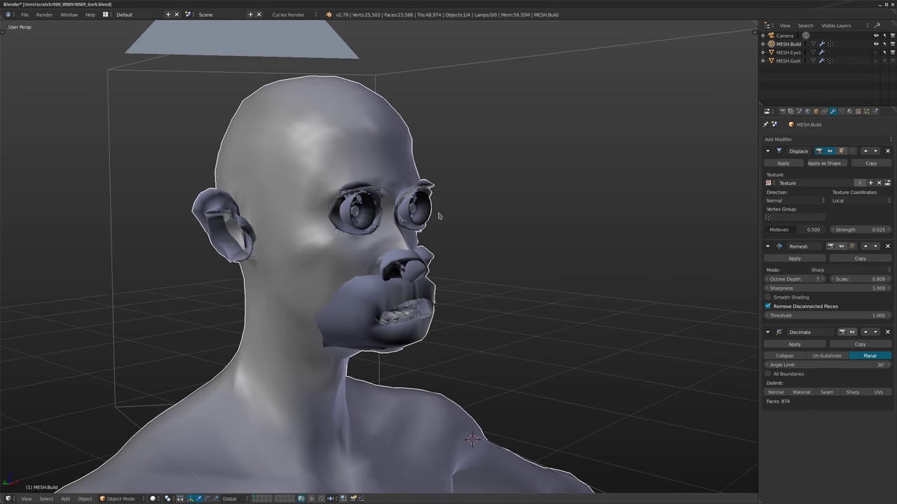
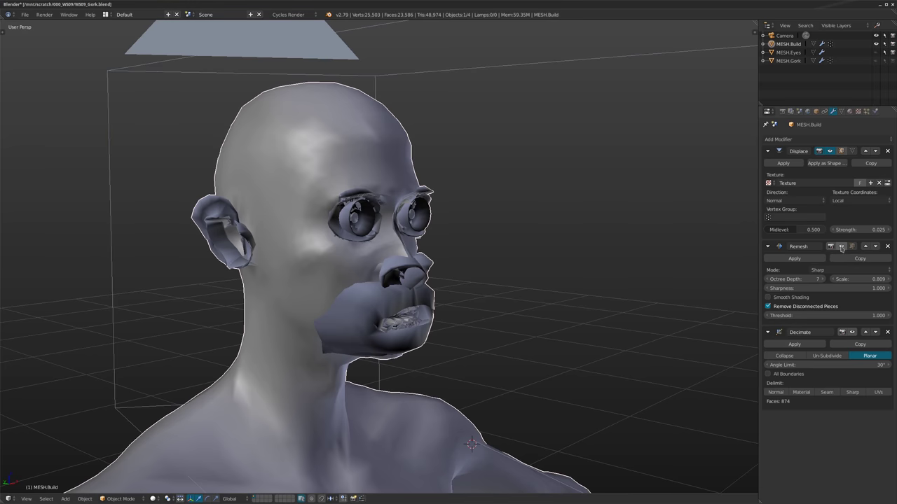
{"action": "middle_click_drag", "start_coordinate": [617, 254], "coordinate": [462, 269]}
{"action": "scroll", "coordinate": [525, 250], "scroll_direction": "up", "scroll_amount": 2}
{"action": "scroll", "coordinate": [433, 230], "scroll_direction": "up", "scroll_amount": 1}
{"action": "scroll", "coordinate": [462, 269], "scroll_direction": "down", "scroll_amount": 2}
Enable the Remesh modifier's viewport display and inspect the resulting facets on the head.
{"action": "left_click", "coordinate": [841, 247]}
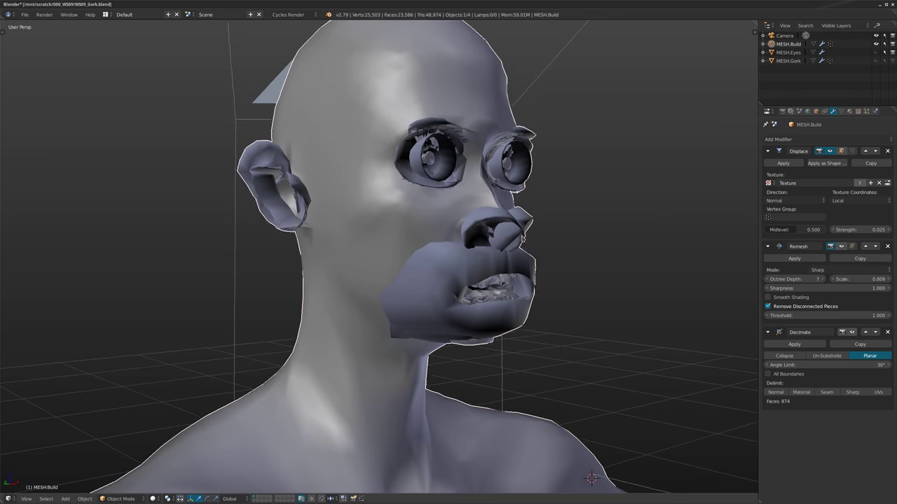
{"action": "left_click", "coordinate": [841, 247]}
{"action": "middle_click_drag", "start_coordinate": [591, 244], "coordinate": [417, 218]}
{"action": "middle_click_drag", "start_coordinate": [364, 227], "coordinate": [341, 253], "text": "shift"}
{"action": "scroll", "coordinate": [315, 241], "scroll_direction": "down", "scroll_amount": 2}
{"action": "scroll", "coordinate": [339, 256], "scroll_direction": "up", "scroll_amount": 2}
{"action": "scroll", "coordinate": [339, 268], "scroll_direction": "down", "scroll_amount": 1}
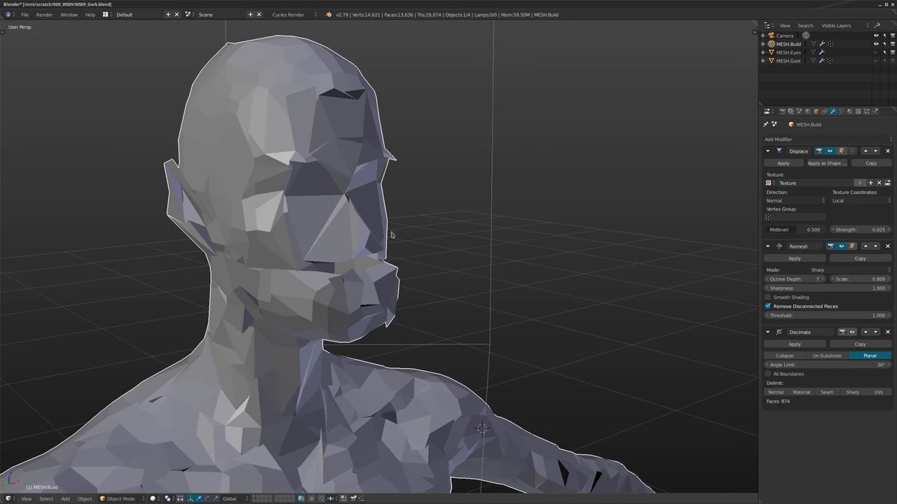
{"action": "middle_click_drag", "start_coordinate": [392, 234], "coordinate": [339, 258]}
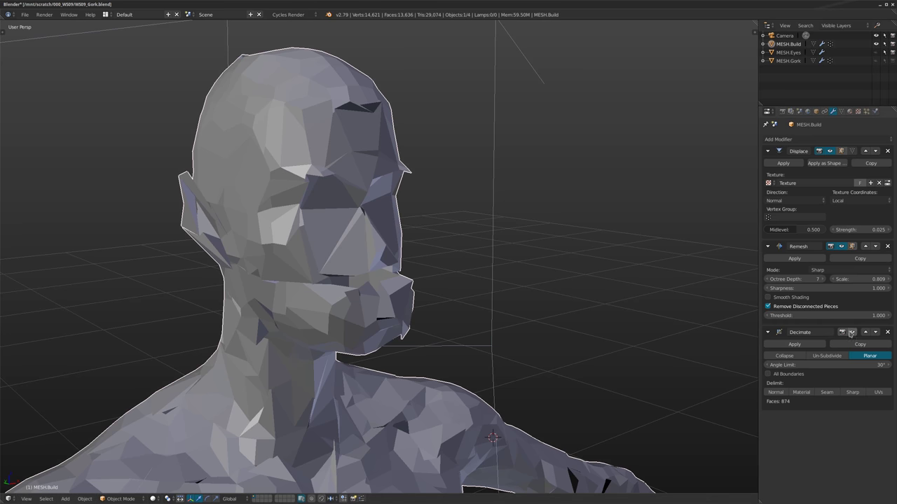
Preview the Decimate modifier on the remeshed head, switch its viewport display back off, and examine the facets up close.
{"action": "left_click", "coordinate": [851, 332]}
{"action": "middle_click_drag", "start_coordinate": [461, 301], "coordinate": [431, 314]}
{"action": "left_click", "coordinate": [851, 332]}
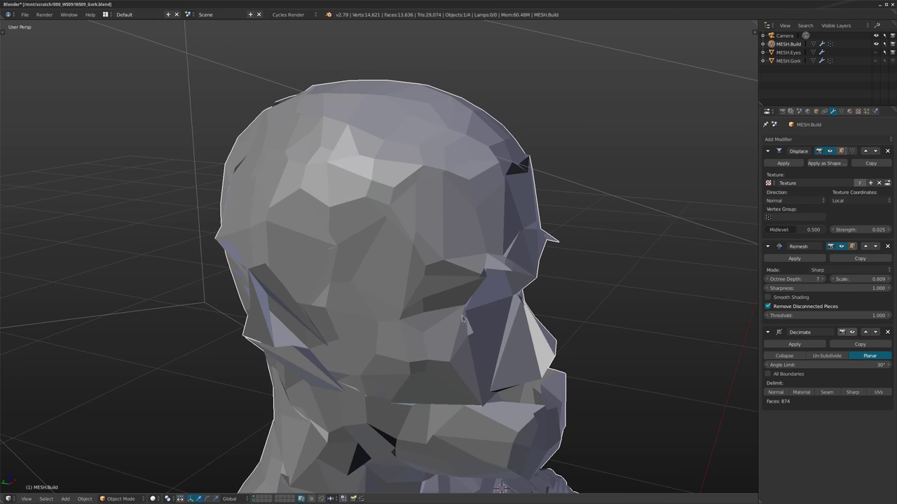
{"action": "middle_click_drag", "start_coordinate": [423, 277], "coordinate": [354, 241], "text": "shift"}
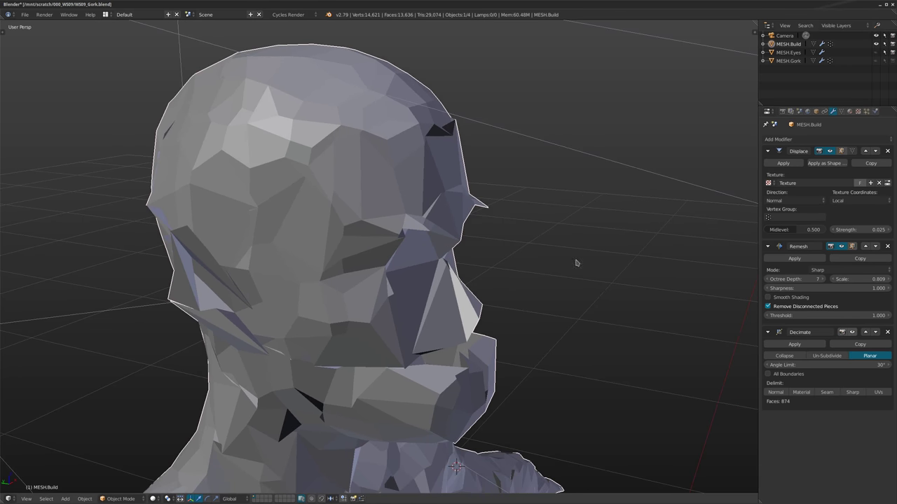
{"action": "middle_click_drag", "start_coordinate": [340, 297], "coordinate": [332, 293]}
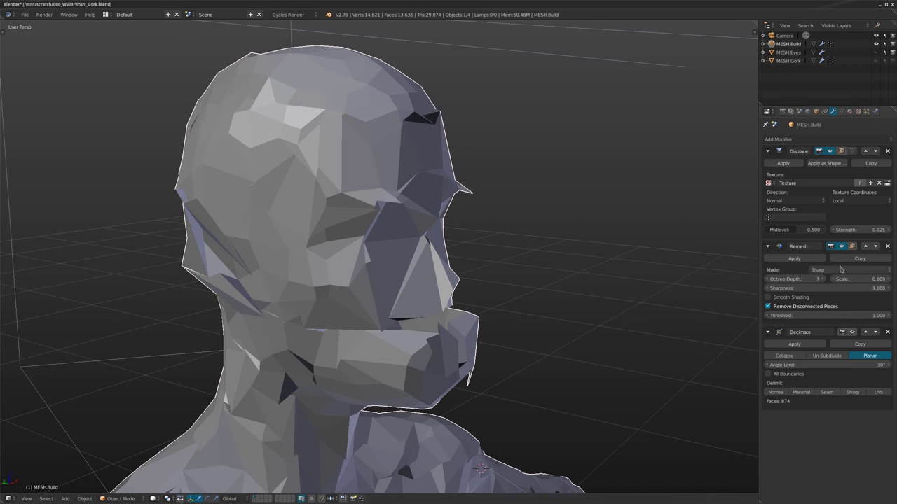
{"action": "middle_click_drag", "start_coordinate": [693, 296], "coordinate": [664, 278], "text": "shift"}
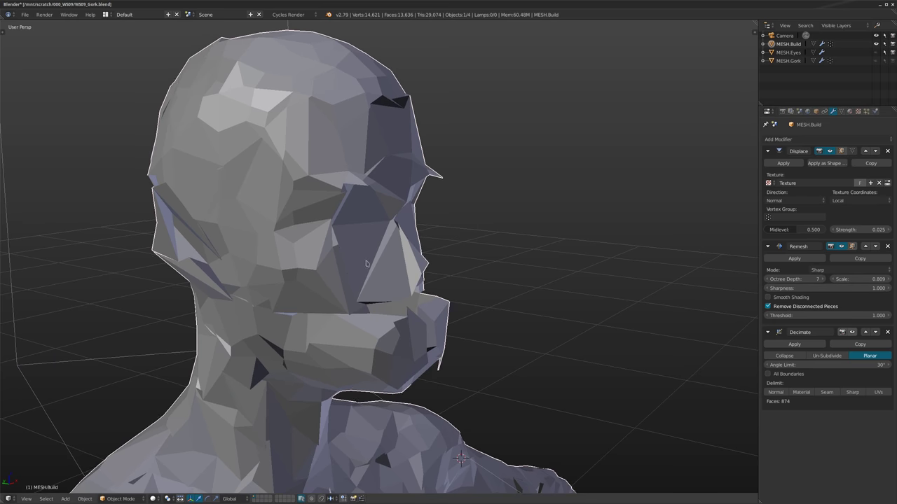
{"action": "middle_click_drag", "start_coordinate": [236, 160], "coordinate": [239, 169], "text": "shift"}
{"action": "middle_click_drag", "start_coordinate": [404, 264], "coordinate": [459, 256]}
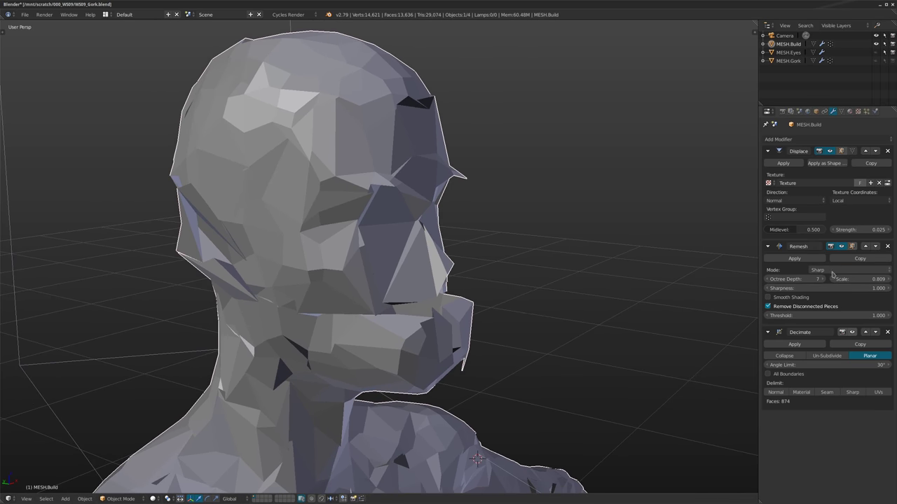
Disable the Remesh modifier's viewport display to compare the head with only Displace active.
{"action": "left_click", "coordinate": [830, 246]}
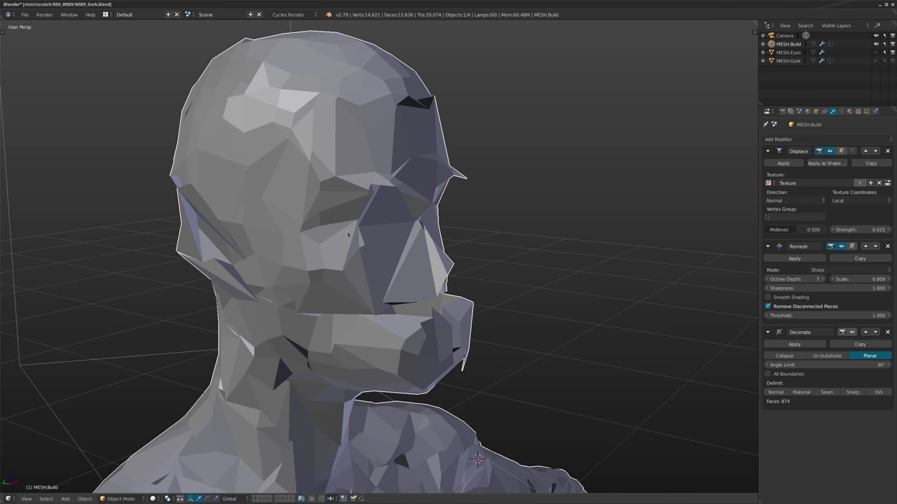
{"action": "scroll", "coordinate": [531, 250], "scroll_direction": "down", "scroll_amount": 3}
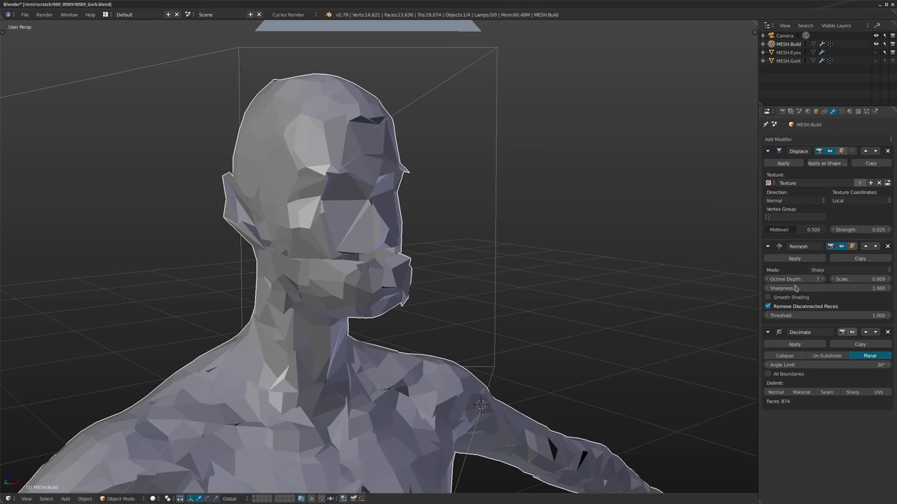
{"action": "middle_click_drag", "start_coordinate": [327, 244], "coordinate": [307, 196]}
{"action": "middle_click_drag", "start_coordinate": [355, 213], "coordinate": [460, 223]}
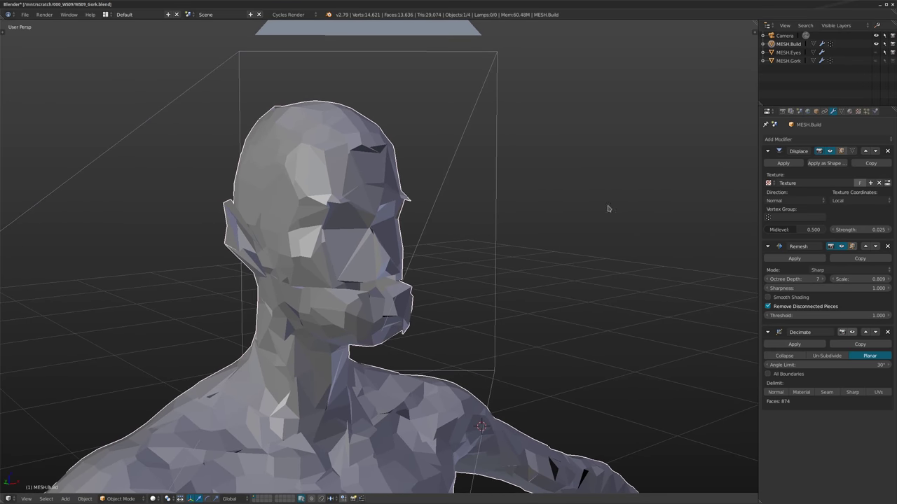
{"action": "left_click", "coordinate": [842, 248]}
{"action": "middle_click_drag", "start_coordinate": [296, 260], "coordinate": [317, 237], "text": "shift"}
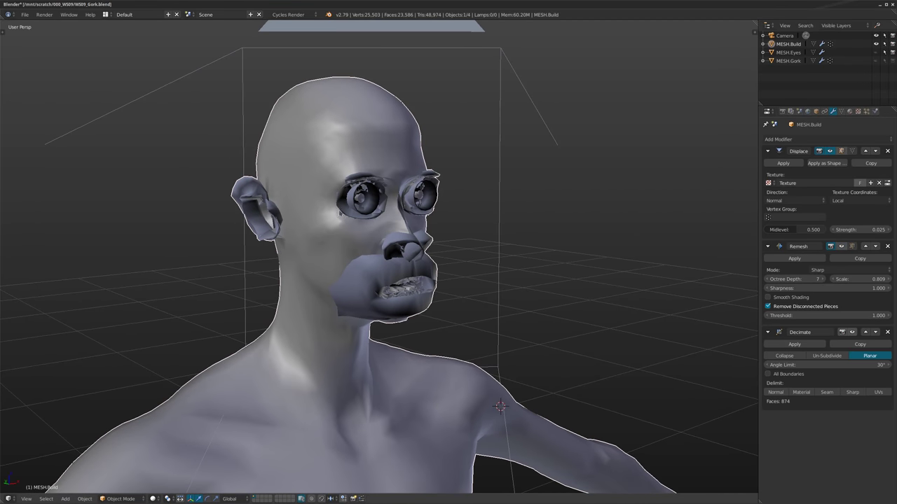
Enable the Remesh modifier's viewport display and examine the faceting on the full body and the head.
{"action": "left_click", "coordinate": [842, 246]}
{"action": "middle_click_drag", "start_coordinate": [449, 254], "coordinate": [349, 197]}
{"action": "scroll", "coordinate": [349, 196], "scroll_direction": "down", "scroll_amount": 3}
{"action": "middle_click_drag", "start_coordinate": [358, 247], "coordinate": [378, 287]}
{"action": "middle_click_drag", "start_coordinate": [371, 378], "coordinate": [474, 260], "text": "shift"}
{"action": "scroll", "coordinate": [453, 213], "scroll_direction": "down", "scroll_amount": 3}
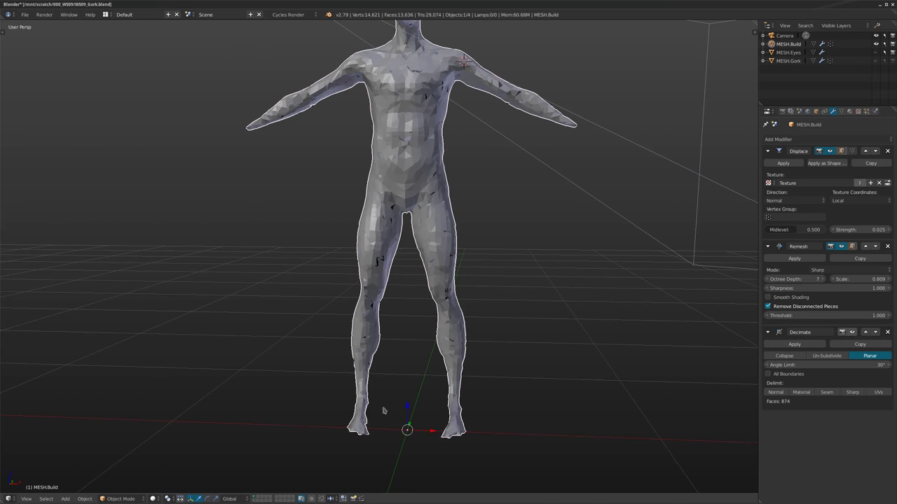
{"action": "middle_click_drag", "start_coordinate": [517, 213], "coordinate": [500, 311], "text": "shift"}
{"action": "scroll", "coordinate": [500, 311], "scroll_direction": "up", "scroll_amount": 2}
{"action": "middle_click_drag", "start_coordinate": [499, 175], "coordinate": [498, 270], "text": "shift"}
{"action": "middle_click_drag", "start_coordinate": [468, 372], "coordinate": [400, 259], "text": "shift"}
{"action": "scroll", "coordinate": [456, 368], "scroll_direction": "up", "scroll_amount": 3}
{"action": "scroll", "coordinate": [400, 260], "scroll_direction": "up", "scroll_amount": 4}
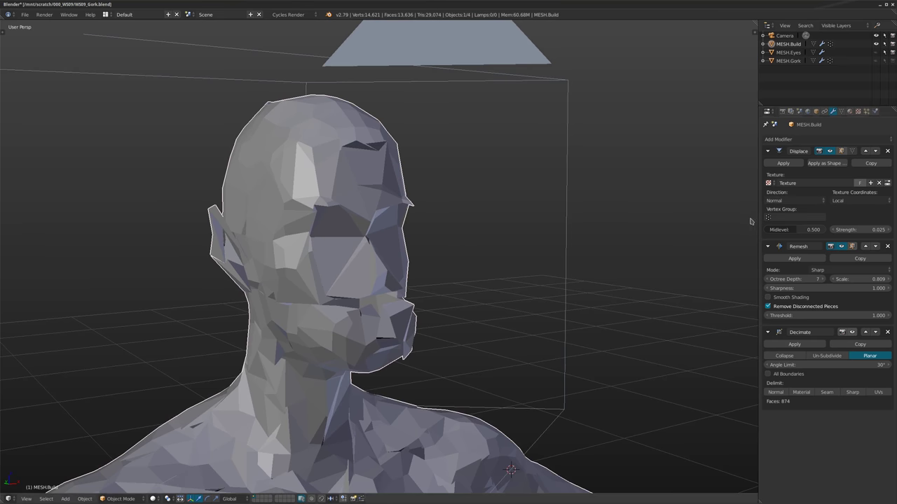
Preview the Remesh modifier at Octree Depth 8 on the head, and set the depth back to 7.
{"action": "left_click", "coordinate": [822, 279]}
{"action": "middle_click_drag", "start_coordinate": [644, 254], "coordinate": [414, 238]}
{"action": "middle_click_drag", "start_coordinate": [334, 236], "coordinate": [357, 260]}
{"action": "scroll", "coordinate": [489, 274], "scroll_direction": "up", "scroll_amount": 3}
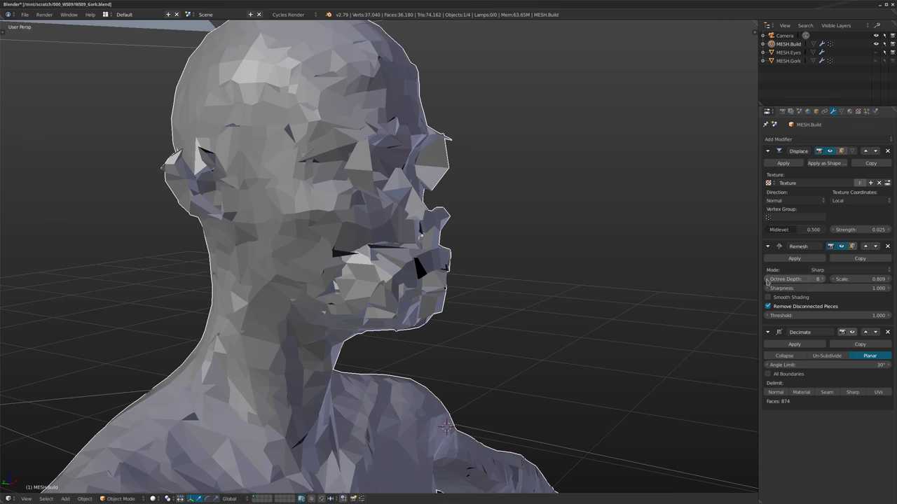
{"action": "left_click", "coordinate": [766, 279]}
{"action": "scroll", "coordinate": [490, 274], "scroll_direction": "down", "scroll_amount": 4}
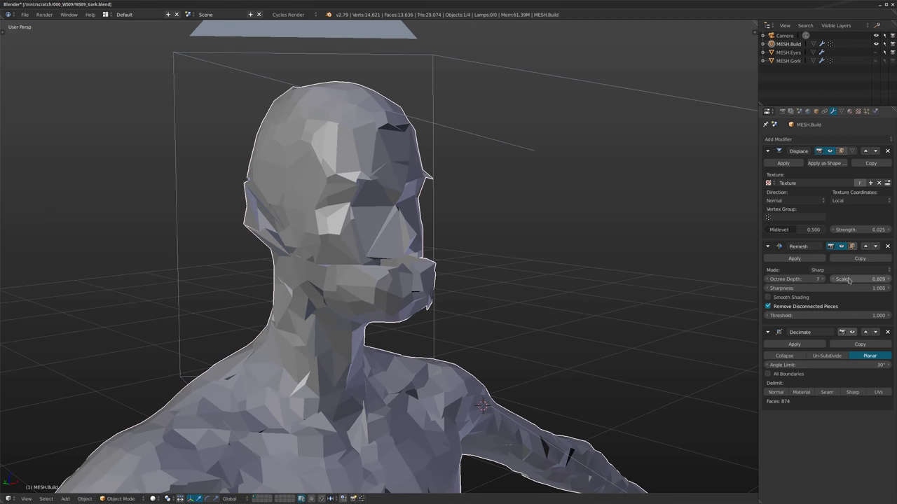
Try out different Scale and Sharpness values on the Remesh modifier.
{"action": "left_click_drag", "start_coordinate": [860, 279], "coordinate": [867, 279]}
{"action": "key", "text": "Escape"}
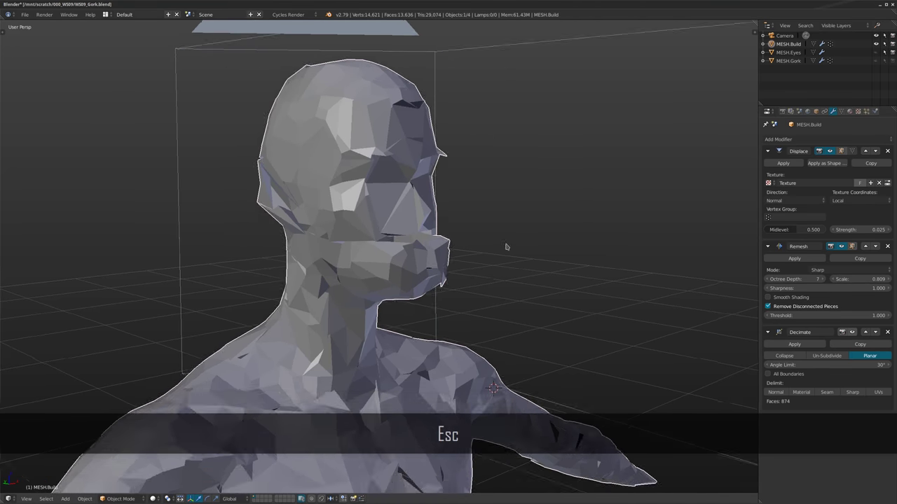
{"action": "middle_click_drag", "start_coordinate": [505, 248], "coordinate": [478, 255]}
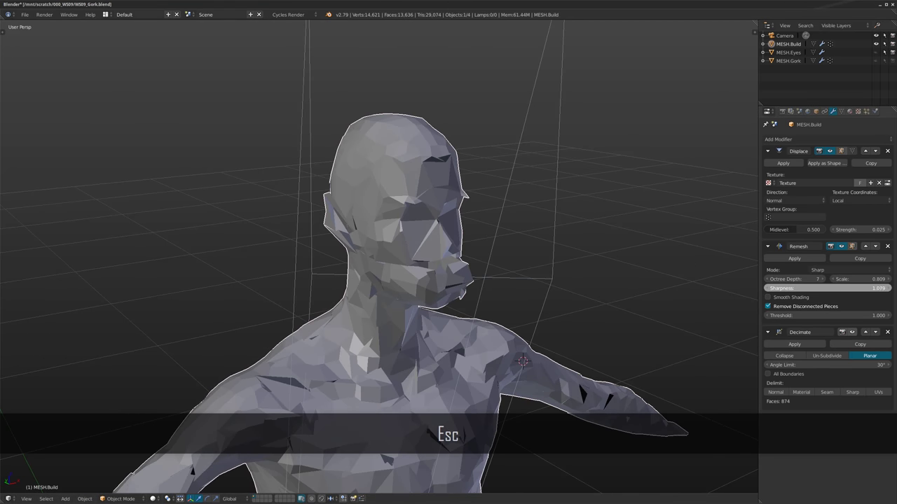
{"action": "left_click_drag", "start_coordinate": [827, 288], "coordinate": [778, 288]}
{"action": "key", "text": "Escape"}
{"action": "middle_click_drag", "start_coordinate": [399, 242], "coordinate": [442, 260]}
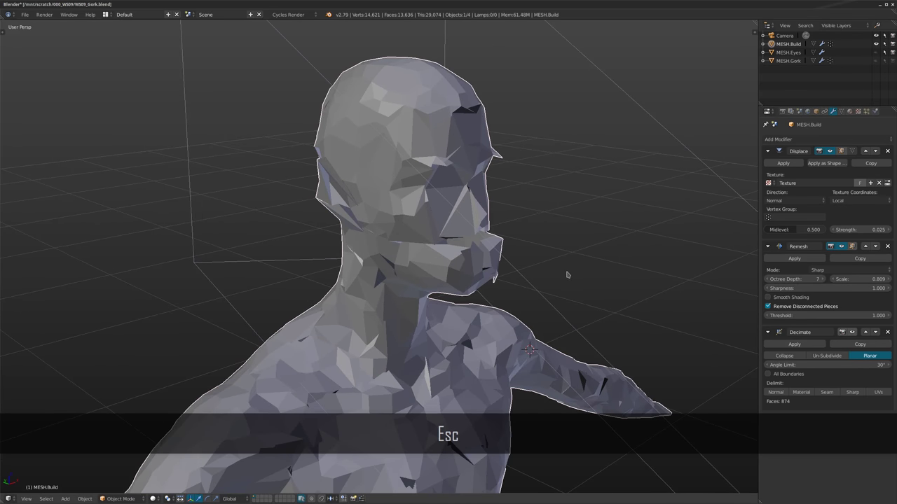
Preview the Remesh modifier's Smooth Shading option and switch it back off.
{"action": "left_click", "coordinate": [777, 299]}
{"action": "left_click", "coordinate": [787, 299]}
{"action": "middle_click_drag", "start_coordinate": [496, 306], "coordinate": [436, 313]}
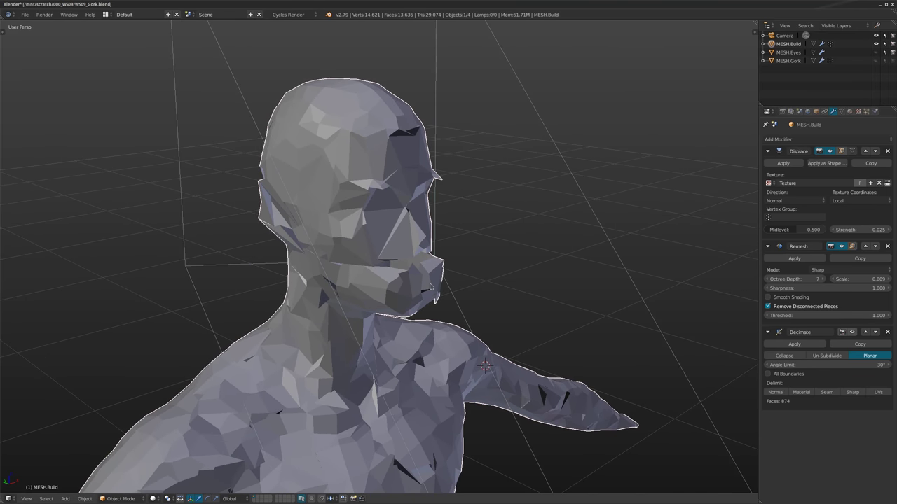
Turn off Remove Disconnected Pieces on the Remesh modifier, examine the arms and hands, and turn the option back on.
{"action": "left_click", "coordinate": [769, 306]}
{"action": "middle_click_drag", "start_coordinate": [616, 308], "coordinate": [427, 341]}
{"action": "scroll", "coordinate": [427, 341], "scroll_direction": "down", "scroll_amount": 4}
{"action": "middle_click_drag", "start_coordinate": [366, 250], "coordinate": [389, 272]}
{"action": "middle_click_drag", "start_coordinate": [617, 284], "coordinate": [455, 267]}
{"action": "scroll", "coordinate": [484, 242], "scroll_direction": "up", "scroll_amount": 2}
{"action": "scroll", "coordinate": [512, 268], "scroll_direction": "up", "scroll_amount": 2}
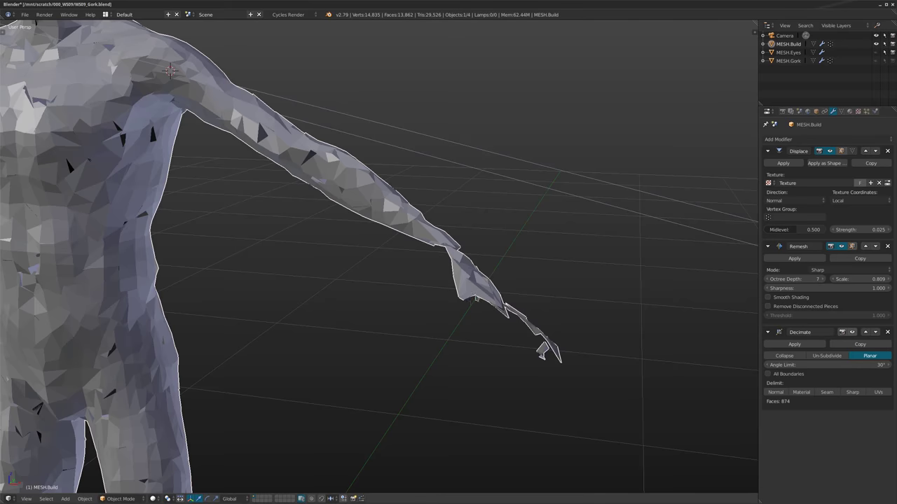
{"action": "scroll", "coordinate": [477, 299], "scroll_direction": "down", "scroll_amount": 4}
{"action": "middle_click_drag", "start_coordinate": [527, 280], "coordinate": [483, 299]}
{"action": "middle_click_drag", "start_coordinate": [406, 274], "coordinate": [456, 273], "text": "shift"}
{"action": "scroll", "coordinate": [456, 273], "scroll_direction": "up", "scroll_amount": 1}
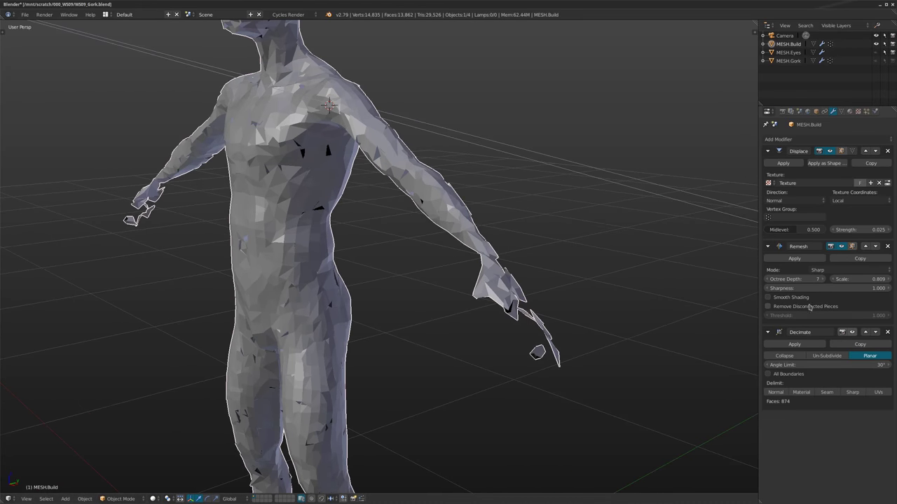
{"action": "left_click", "coordinate": [799, 306]}
Enable the Decimate modifier's viewport display and examine the simplified planes on the head and torso.
{"action": "scroll", "coordinate": [450, 311], "scroll_direction": "down", "scroll_amount": 4}
{"action": "middle_click_drag", "start_coordinate": [450, 311], "coordinate": [426, 340]}
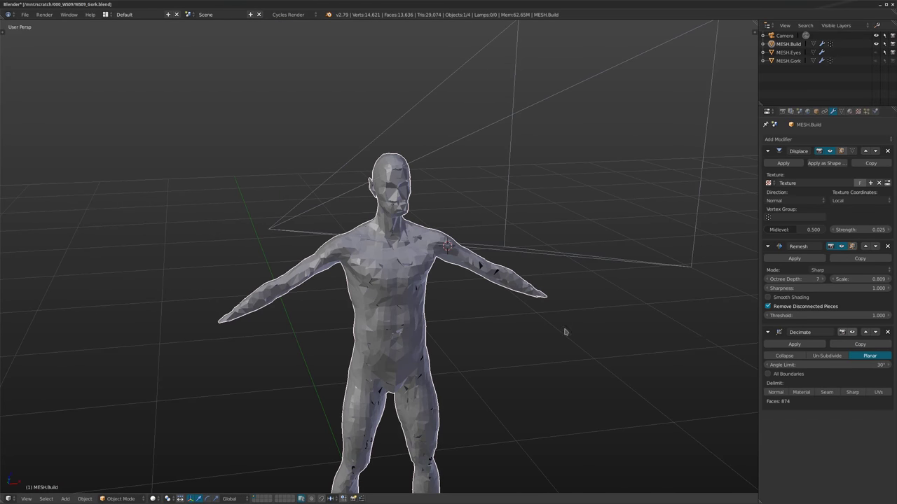
{"action": "scroll", "coordinate": [426, 340], "scroll_direction": "up", "scroll_amount": 2}
{"action": "scroll", "coordinate": [426, 340], "scroll_direction": "up", "scroll_amount": 5}
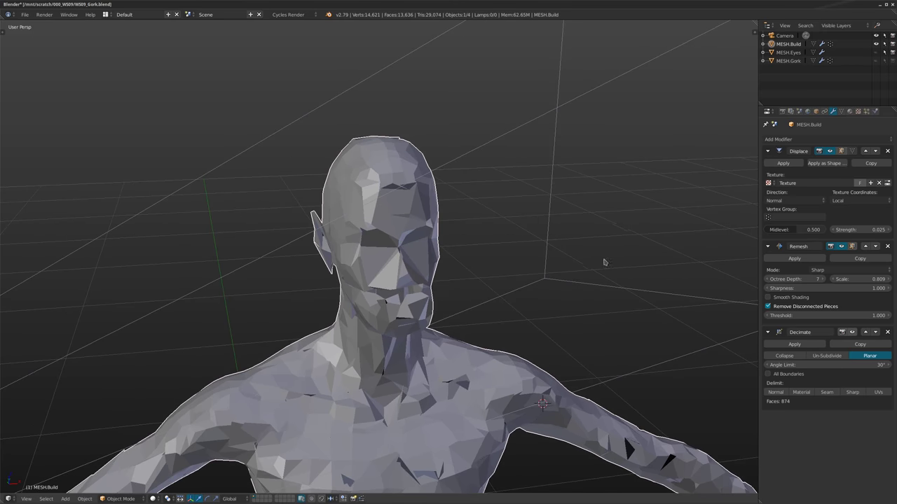
{"action": "middle_click_drag", "start_coordinate": [437, 268], "coordinate": [364, 278]}
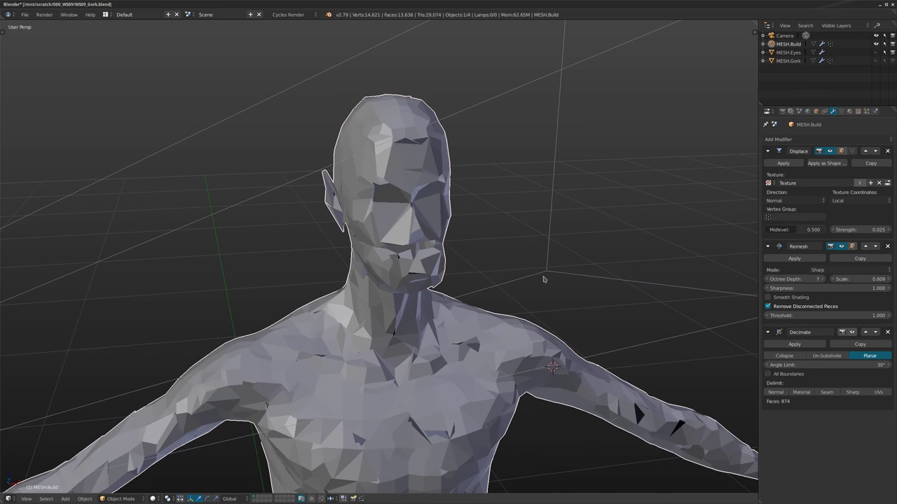
{"action": "middle_click_drag", "start_coordinate": [422, 282], "coordinate": [428, 321], "text": "shift"}
{"action": "scroll", "coordinate": [499, 288], "scroll_direction": "up", "scroll_amount": 2}
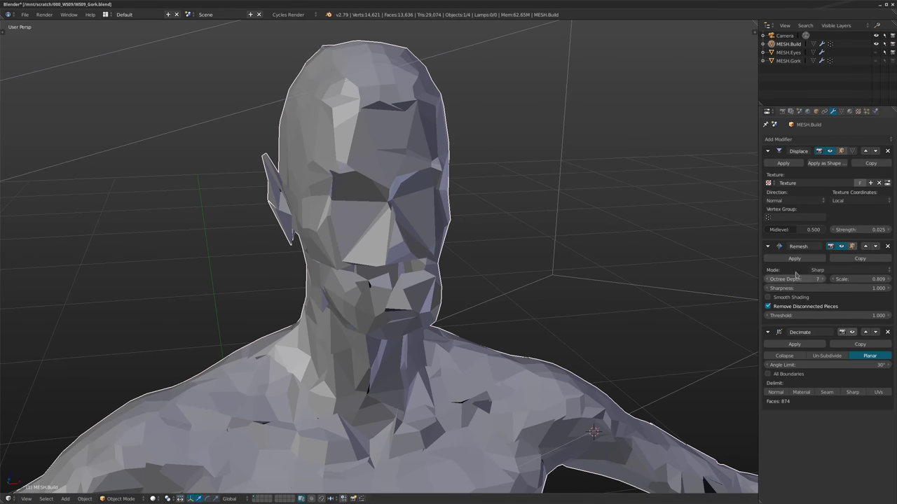
{"action": "left_click", "coordinate": [851, 333]}
{"action": "scroll", "coordinate": [508, 335], "scroll_direction": "down", "scroll_amount": 6}
{"action": "scroll", "coordinate": [412, 284], "scroll_direction": "up", "scroll_amount": 2}
{"action": "middle_click_drag", "start_coordinate": [386, 414], "coordinate": [434, 280], "text": "shift"}
{"action": "middle_click_drag", "start_coordinate": [368, 235], "coordinate": [368, 271], "text": "shift"}
{"action": "scroll", "coordinate": [368, 270], "scroll_direction": "up", "scroll_amount": 2}
{"action": "middle_click_drag", "start_coordinate": [377, 232], "coordinate": [390, 301], "text": "shift"}
{"action": "scroll", "coordinate": [390, 301], "scroll_direction": "up", "scroll_amount": 3}
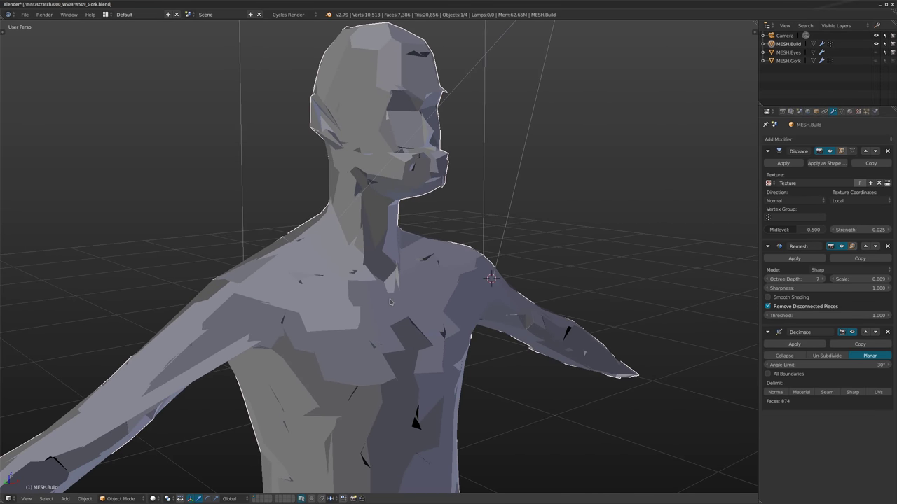
Reset the 3D cursor to the world origin and add a round cube mesh there.
{"action": "scroll", "coordinate": [392, 364], "scroll_direction": "down", "scroll_amount": 4}
{"action": "scroll", "coordinate": [465, 392], "scroll_direction": "down", "scroll_amount": 2}
{"action": "middle_click_drag", "start_coordinate": [479, 448], "coordinate": [392, 280], "text": "shift"}
{"action": "middle_click_drag", "start_coordinate": [426, 327], "coordinate": [398, 340]}
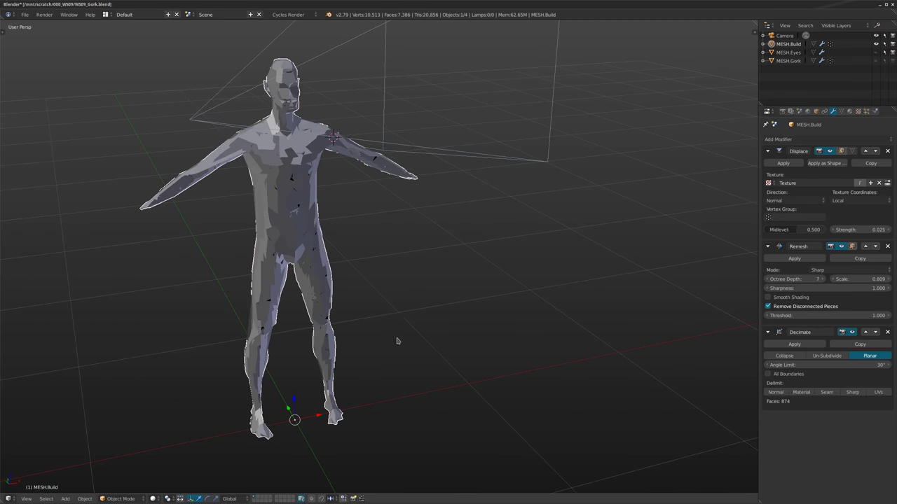
{"action": "key", "text": "shift+c"}
{"action": "scroll", "coordinate": [363, 325], "scroll_direction": "up", "scroll_amount": 3}
{"action": "key", "text": "shift+a"}
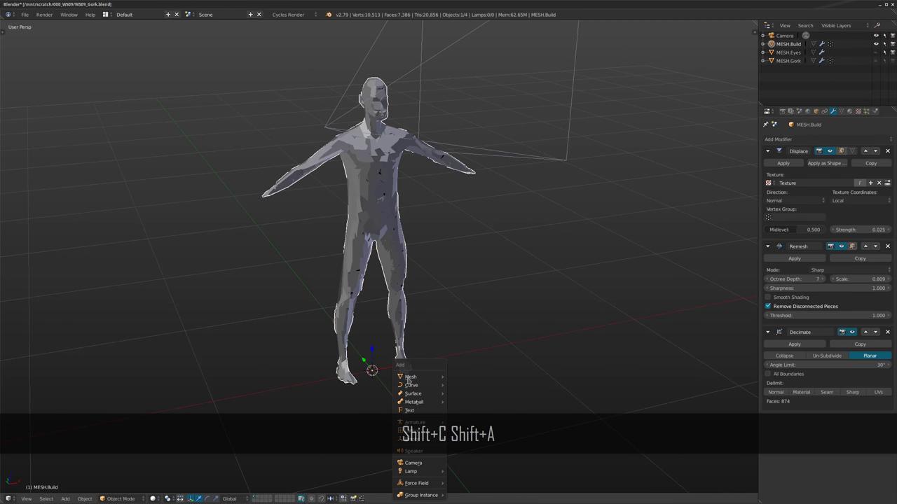
{"action": "left_click", "coordinate": [479, 308]}
{"action": "middle_click_drag", "start_coordinate": [478, 308], "coordinate": [456, 350]}
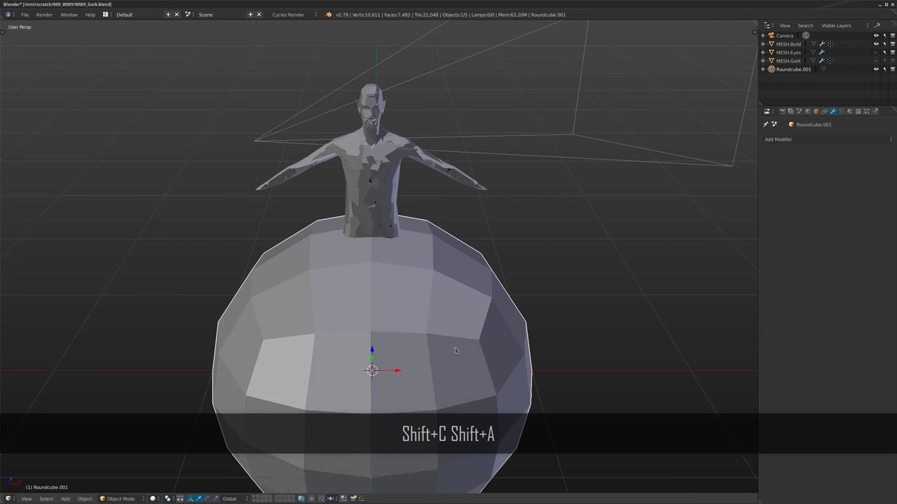
Give the round cube a Subdivision Surface modifier at level 2 followed by a Decimate modifier.
{"action": "key", "text": "ctrl+2"}
{"action": "middle_click_drag", "start_coordinate": [584, 254], "coordinate": [672, 231]}
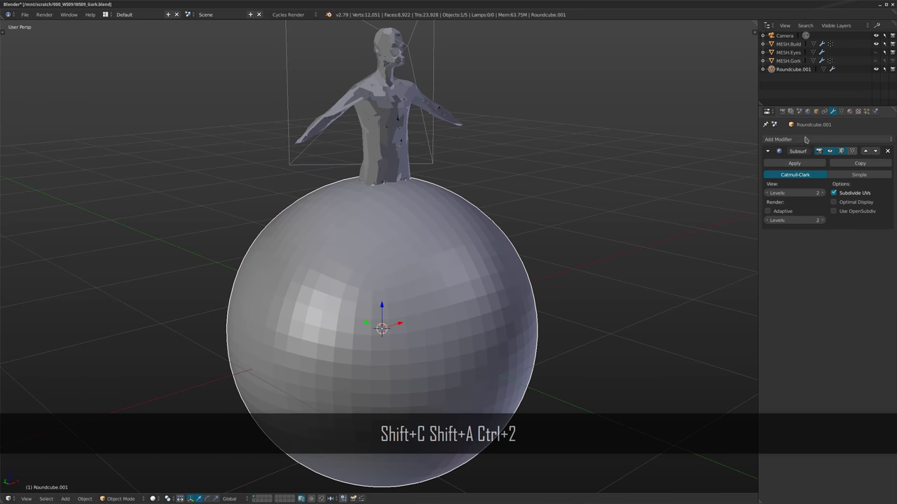
{"action": "left_click", "coordinate": [803, 138]}
{"action": "left_click", "coordinate": [730, 198]}
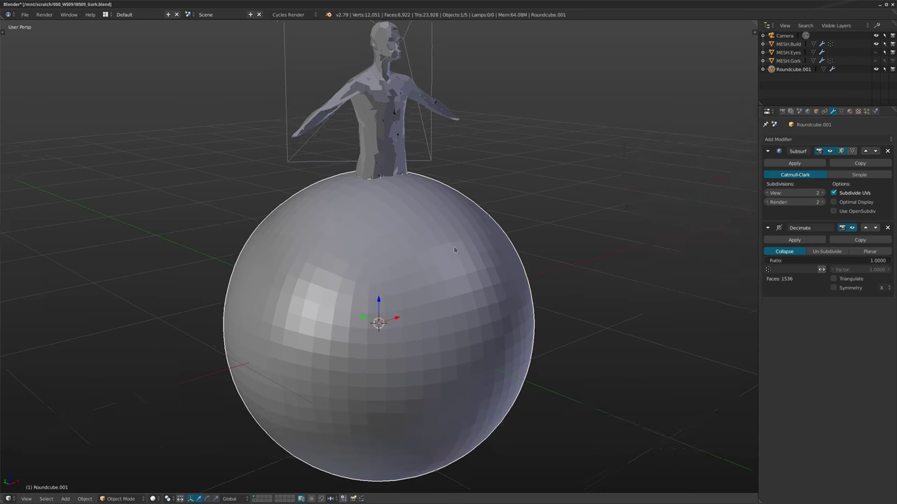
Isolate the round cube in local view and lower its Decimate collapse ratio.
{"action": "middle_click_drag", "start_coordinate": [453, 246], "coordinate": [449, 218]}
{"action": "key", "text": "KP_Divide"}
{"action": "mouse_move", "coordinate": [439, 159]}
{"action": "middle_mouse_down"}
{"action": "mouse_move", "coordinate": [411, 164]}
{"action": "mouse_move", "coordinate": [600, 203]}
{"action": "middle_mouse_up"}
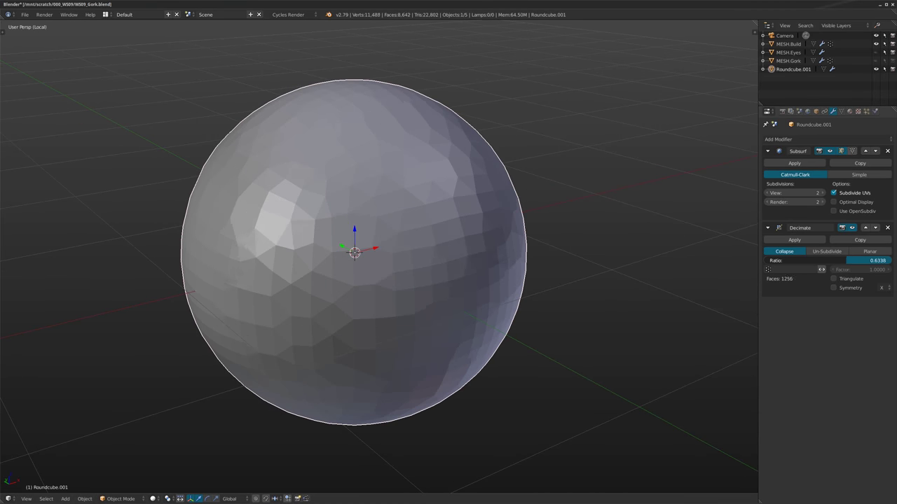
Turn on the round cube's Wire display option, frame the object and deselect it.
{"action": "left_click", "coordinate": [815, 111]}
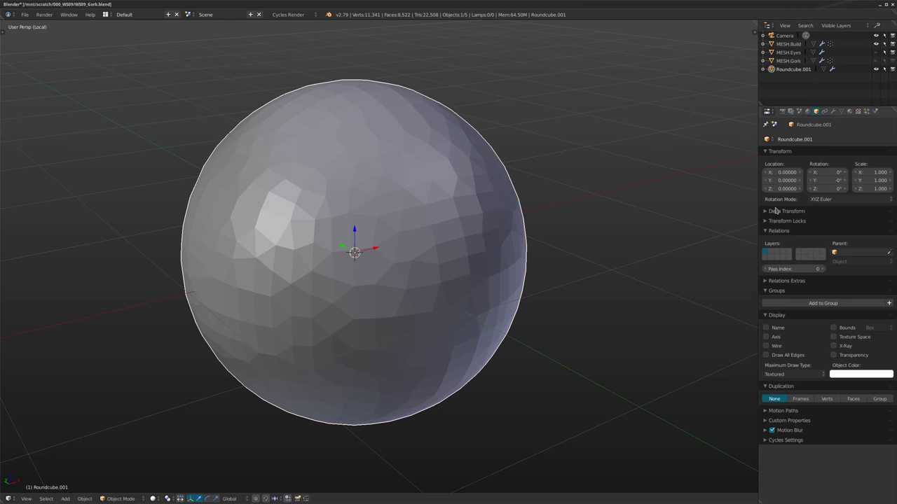
{"action": "left_click", "coordinate": [766, 346]}
{"action": "key", "text": "KP_Decimal"}
{"action": "key", "text": "a"}
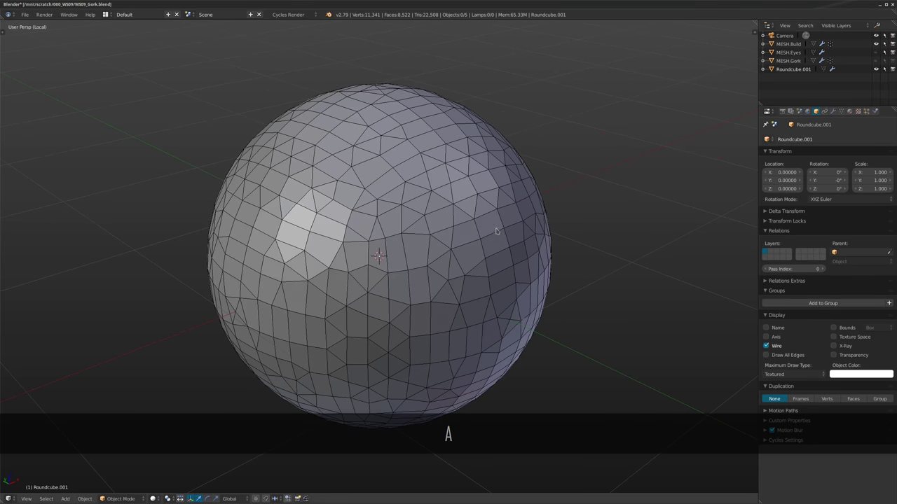
Enable Triangulate on the round cube's Decimate modifier and lower the ratio to about 0.293.
{"action": "left_click", "coordinate": [832, 112]}
{"action": "left_click_drag", "start_coordinate": [841, 261], "coordinate": [806, 260]}
{"action": "left_click", "coordinate": [833, 279]}
{"action": "middle_click_drag", "start_coordinate": [599, 230], "coordinate": [579, 225]}
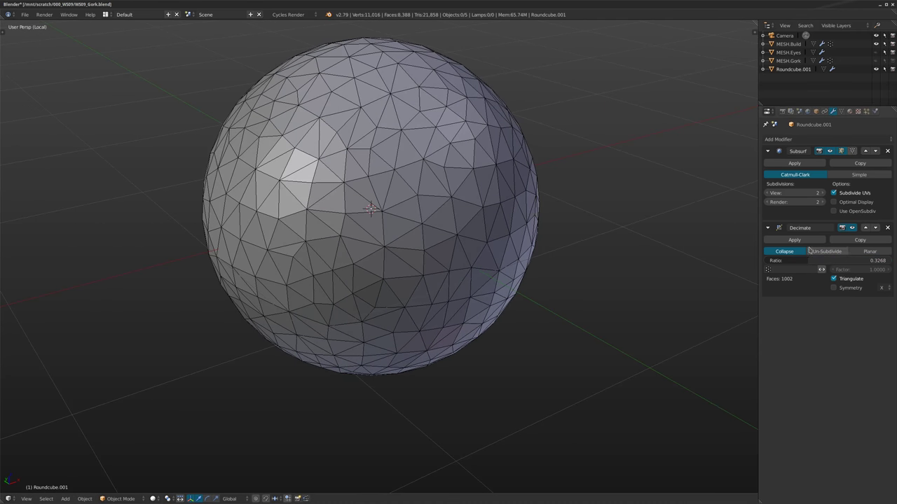
{"action": "left_click_drag", "start_coordinate": [816, 260], "coordinate": [778, 261]}
{"action": "mouse_move", "coordinate": [464, 226]}
{"action": "middle_mouse_down"}
{"action": "mouse_move", "coordinate": [460, 213]}
{"action": "mouse_move", "coordinate": [430, 206]}
{"action": "mouse_move", "coordinate": [458, 214]}
{"action": "middle_mouse_up"}
{"action": "left_click_drag", "start_coordinate": [784, 260], "coordinate": [786, 287]}
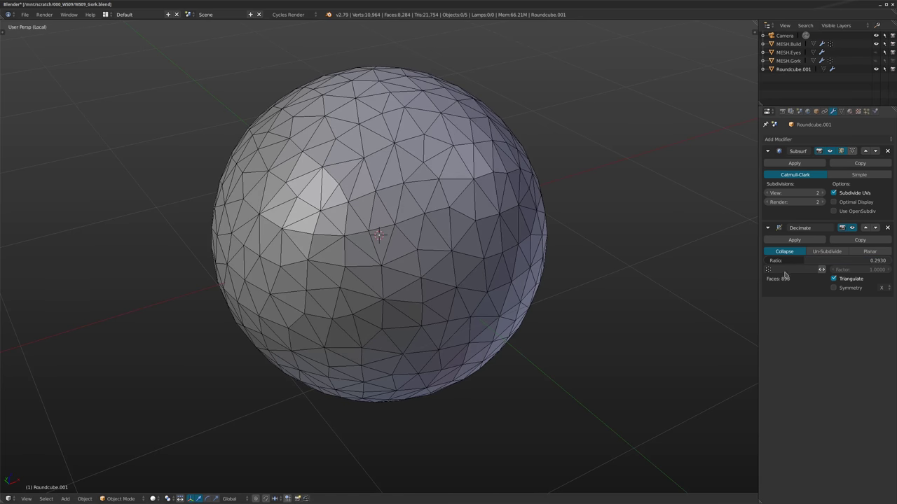
{"action": "middle_click_drag", "start_coordinate": [443, 194], "coordinate": [428, 202]}
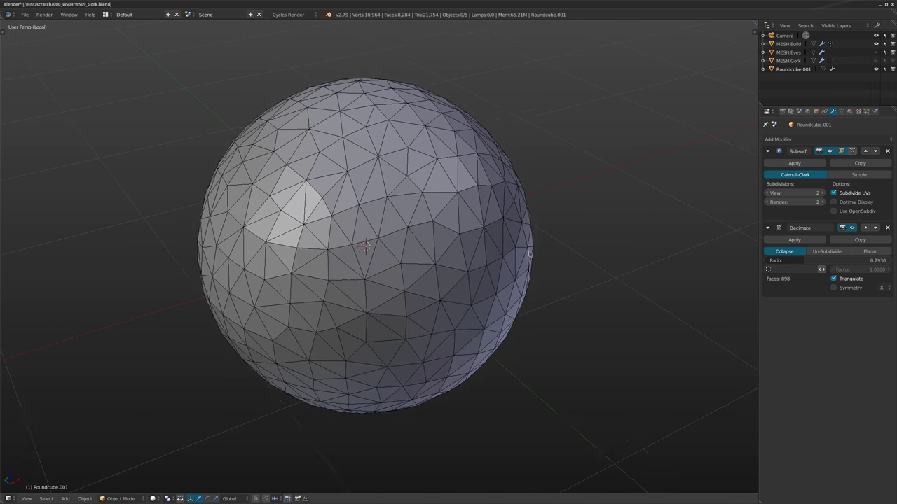
Enter Edit Mode with face selection and select four adjacent faces at the top of the round cube.
{"action": "key", "text": "Tab"}
{"action": "middle_click_drag", "start_coordinate": [382, 97], "coordinate": [365, 106]}
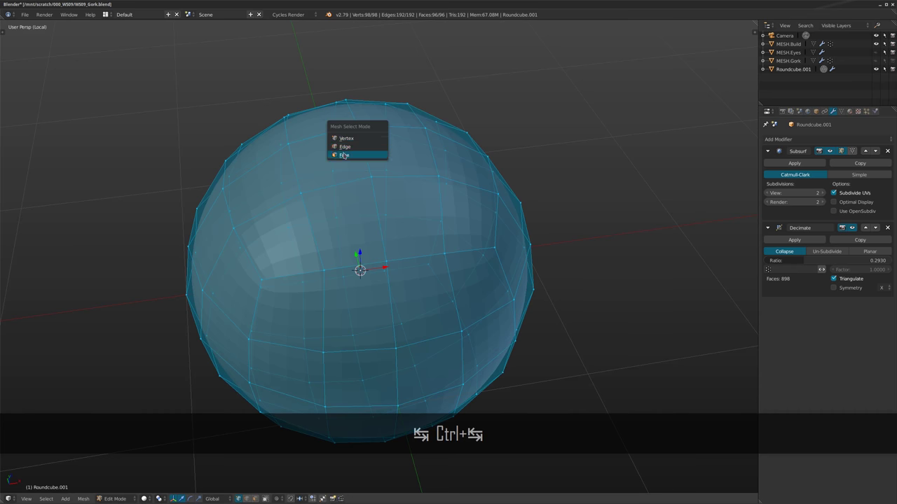
{"action": "right_click", "coordinate": [321, 118]}
{"action": "right_click", "coordinate": [328, 157], "text": "shift"}
{"action": "right_click", "coordinate": [397, 150], "text": "shift"}
{"action": "right_click", "coordinate": [385, 114], "text": "shift"}
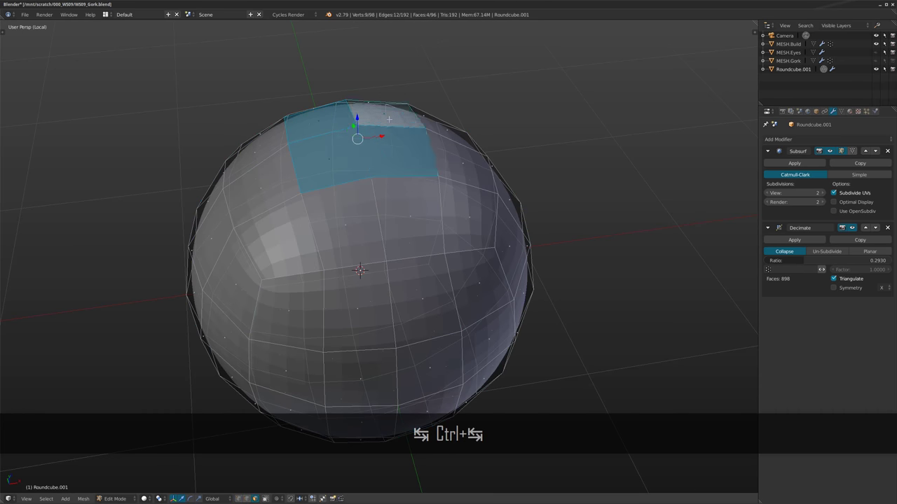
{"action": "middle_click_drag", "start_coordinate": [387, 116], "coordinate": [414, 118]}
Create a vertex group named "mask" and assign the selected top faces to it.
{"action": "left_click", "coordinate": [815, 111]}
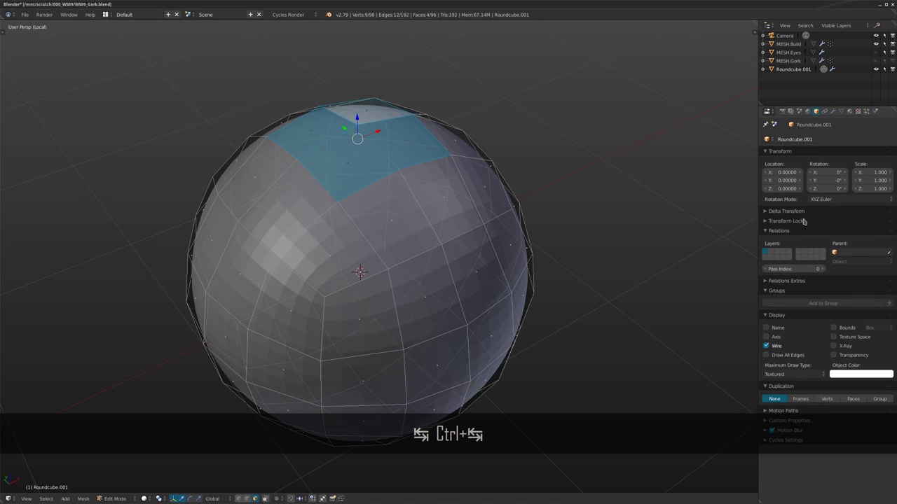
{"action": "left_click", "coordinate": [832, 112]}
{"action": "left_click", "coordinate": [841, 111]}
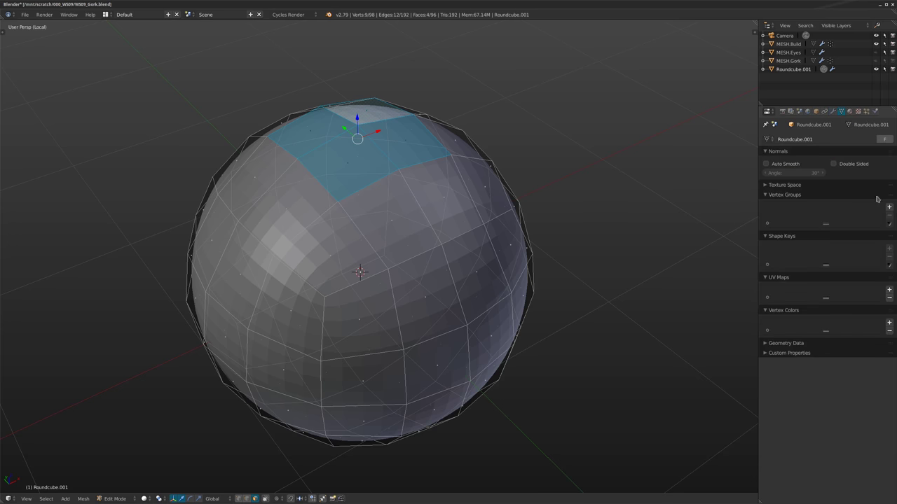
{"action": "left_click", "coordinate": [888, 207]}
{"action": "double_click", "coordinate": [779, 209]}
{"action": "type", "text": "mask"}
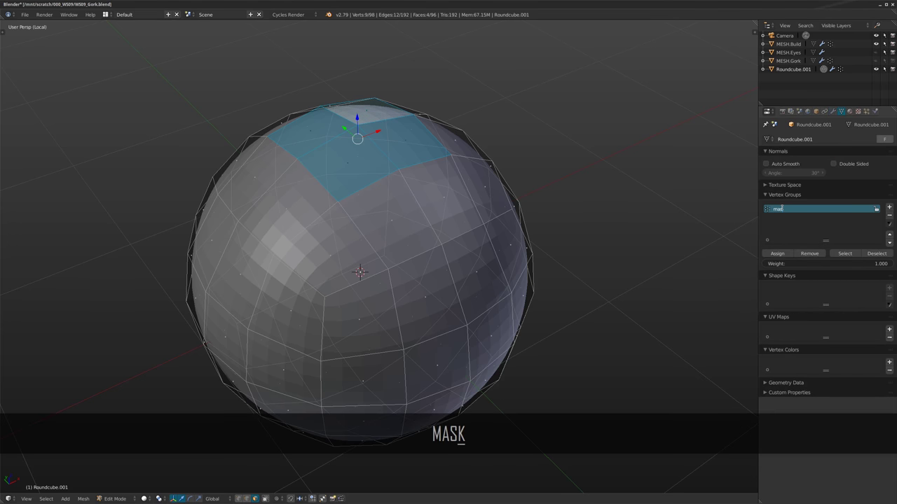
{"action": "left_click", "coordinate": [776, 253]}
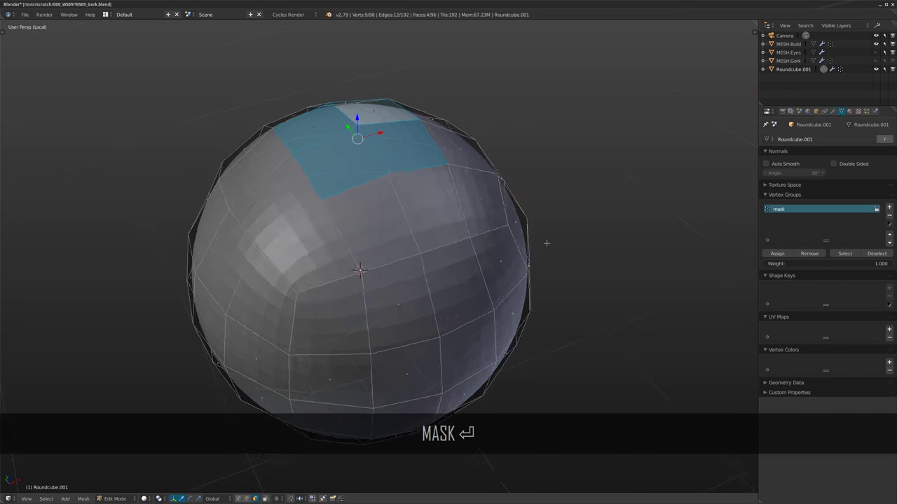
Return to Object Mode, restrict the Decimate modifier to the "mask" vertex group and raise the ratio to about 0.88.
{"action": "key", "text": "Tab"}
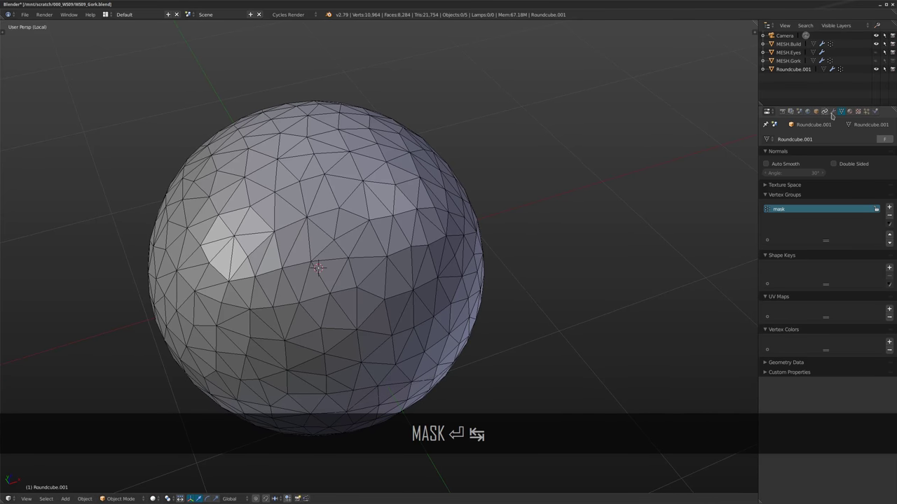
{"action": "left_click", "coordinate": [832, 110]}
{"action": "left_click", "coordinate": [782, 270]}
{"action": "left_click", "coordinate": [771, 281]}
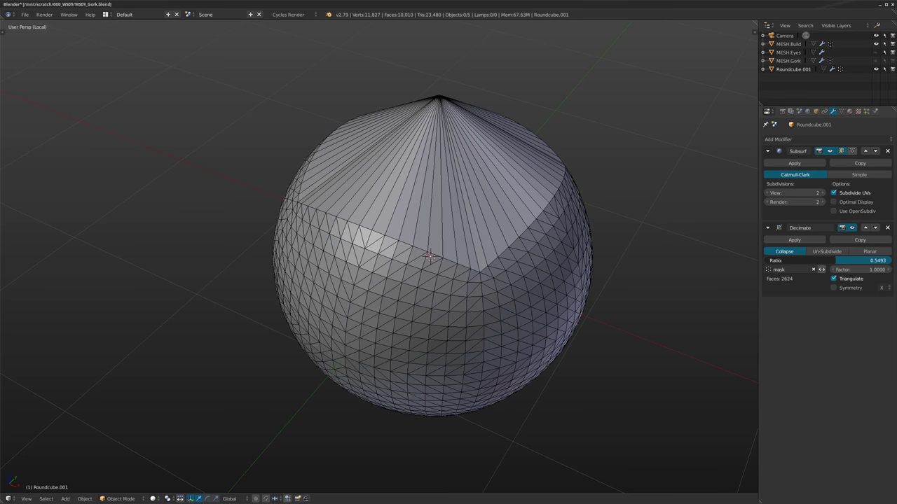
{"action": "left_click_drag", "start_coordinate": [866, 260], "coordinate": [878, 260]}
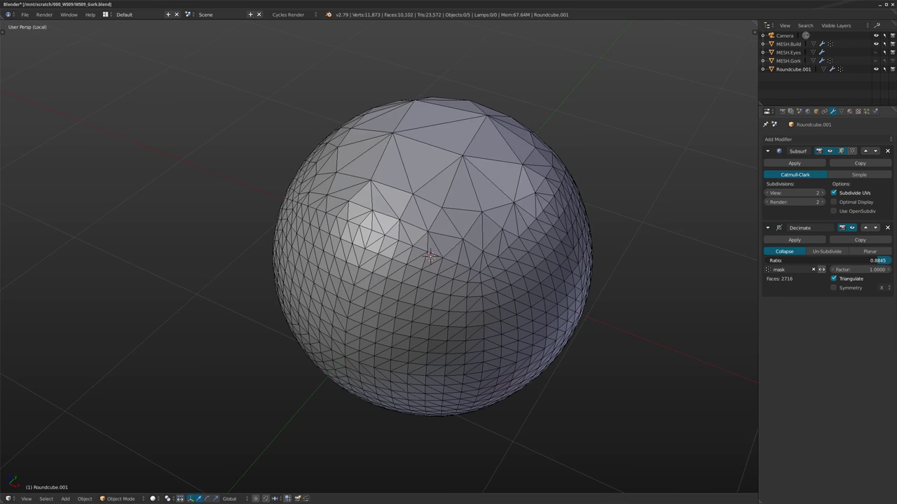
Turn off Triangulate on the round cube's Decimate modifier and set the ratio to about 0.893.
{"action": "middle_click_drag", "start_coordinate": [617, 247], "coordinate": [428, 154]}
{"action": "scroll", "coordinate": [484, 203], "scroll_direction": "down", "scroll_amount": 2}
{"action": "left_click", "coordinate": [848, 279]}
{"action": "middle_click_drag", "start_coordinate": [446, 236], "coordinate": [440, 308]}
{"action": "scroll", "coordinate": [436, 224], "scroll_direction": "up", "scroll_amount": 2}
{"action": "middle_click_drag", "start_coordinate": [434, 164], "coordinate": [493, 266], "text": "shift"}
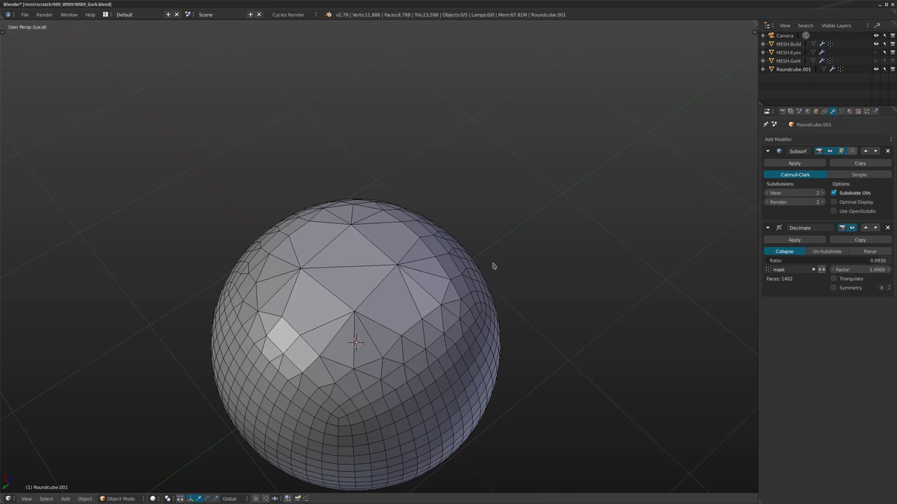
{"action": "middle_click_drag", "start_coordinate": [358, 293], "coordinate": [328, 269]}
{"action": "scroll", "coordinate": [373, 232], "scroll_direction": "down", "scroll_amount": 2}
{"action": "scroll", "coordinate": [326, 267], "scroll_direction": "up", "scroll_amount": 2}
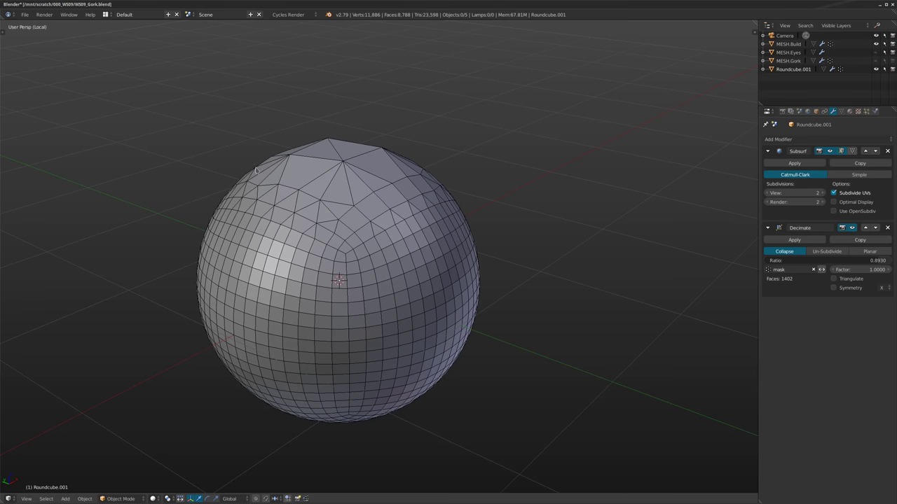
{"action": "middle_click_drag", "start_coordinate": [413, 284], "coordinate": [389, 239]}
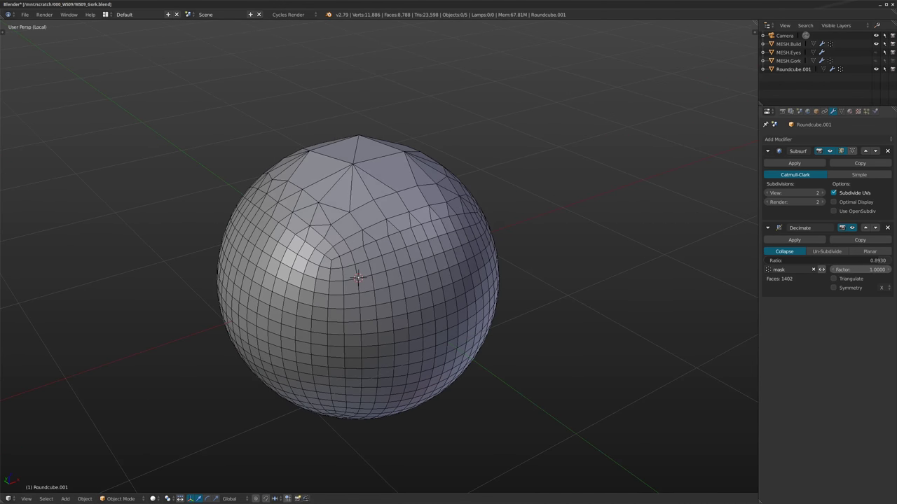
Try a lower vertex group factor on the round cube's Decimate modifier and restore it to 1.0.
{"action": "left_click_drag", "start_coordinate": [861, 270], "coordinate": [866, 270]}
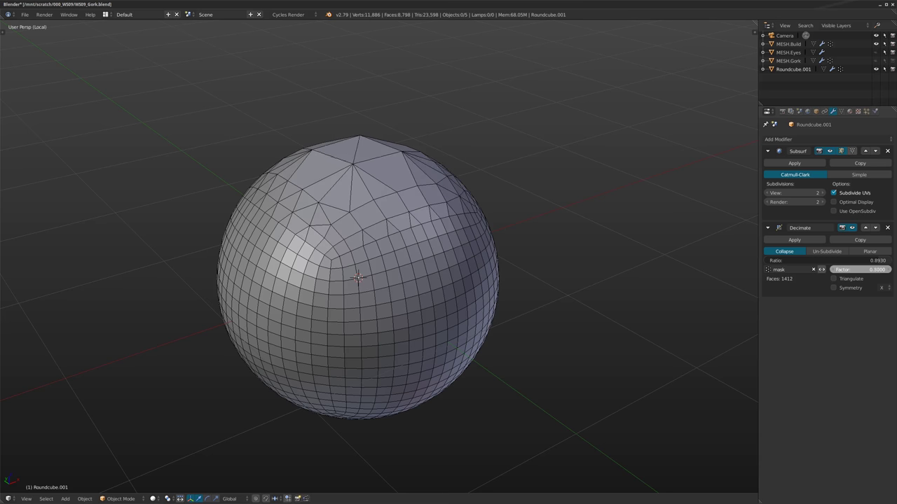
{"action": "key", "text": "Return"}
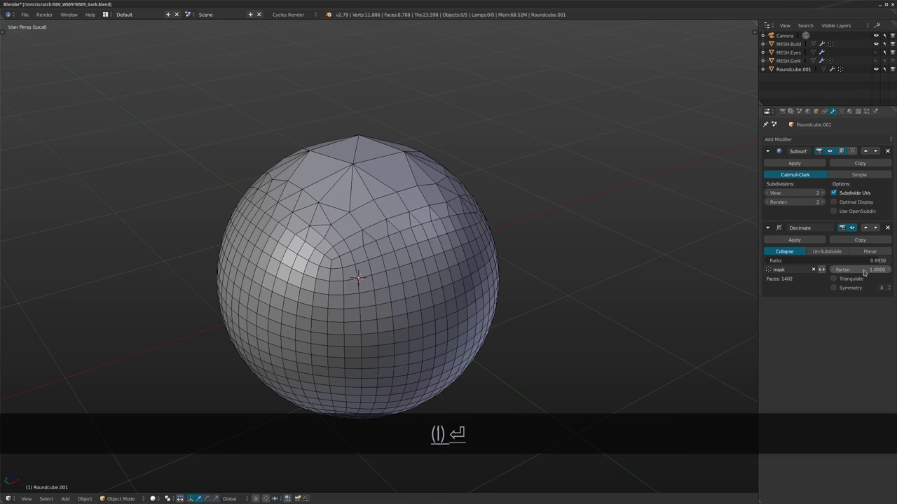
{"action": "middle_click_drag", "start_coordinate": [451, 350], "coordinate": [454, 340], "text": "shift"}
Enable Symmetry on the round cube's Decimate modifier and set the symmetry axis to Y.
{"action": "left_click", "coordinate": [855, 291]}
{"action": "middle_click_drag", "start_coordinate": [490, 273], "coordinate": [428, 233]}
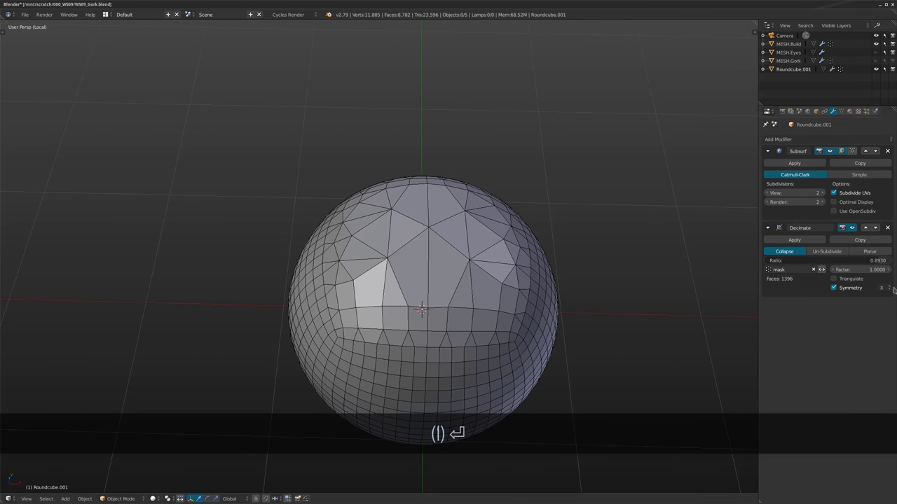
{"action": "scroll", "coordinate": [887, 290], "scroll_direction": "down", "scroll_amount": 2, "text": "ctrl"}
{"action": "middle_click_drag", "start_coordinate": [561, 233], "coordinate": [555, 298]}
{"action": "middle_click_drag", "start_coordinate": [618, 266], "coordinate": [389, 257]}
{"action": "scroll", "coordinate": [478, 247], "scroll_direction": "up", "scroll_amount": 2}
{"action": "scroll", "coordinate": [480, 246], "scroll_direction": "down", "scroll_amount": 2}
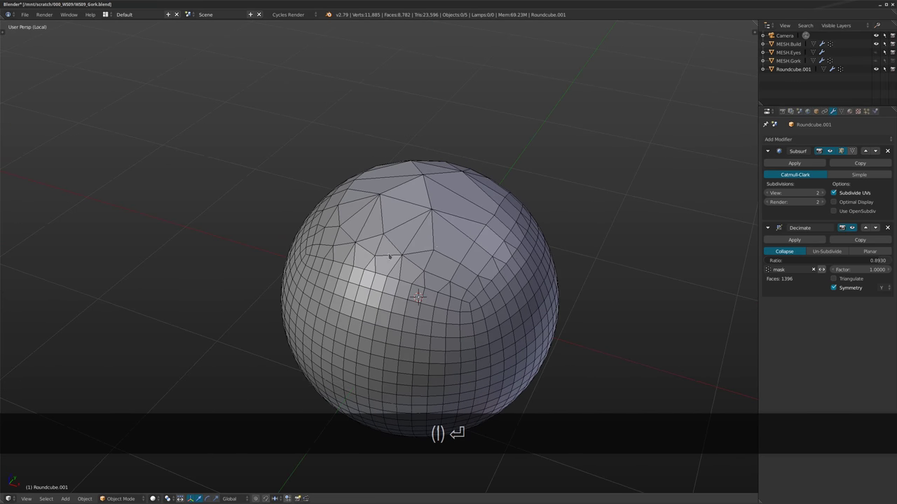
{"action": "scroll", "coordinate": [396, 237], "scroll_direction": "up", "scroll_amount": 1}
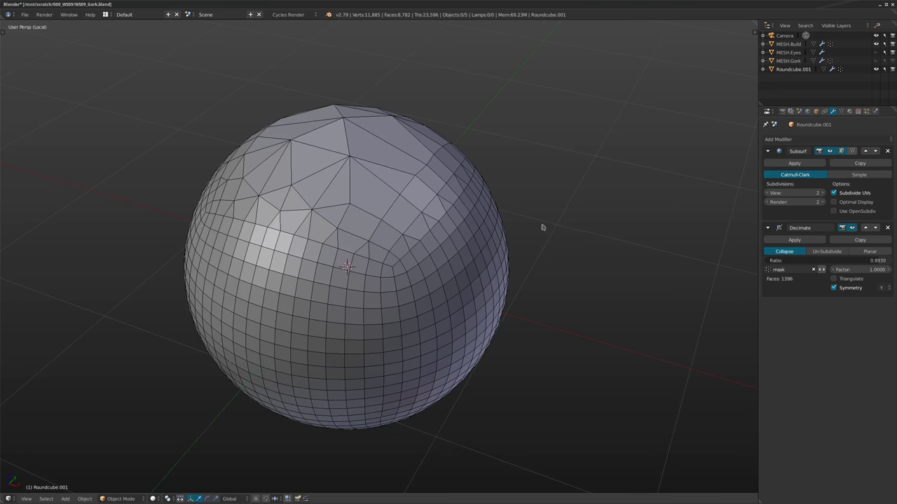
{"action": "scroll", "coordinate": [438, 231], "scroll_direction": "down", "scroll_amount": 1}
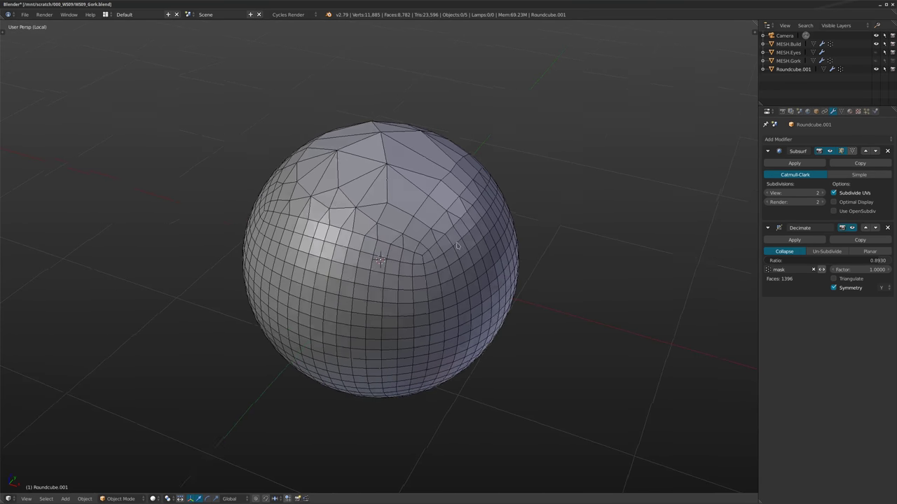
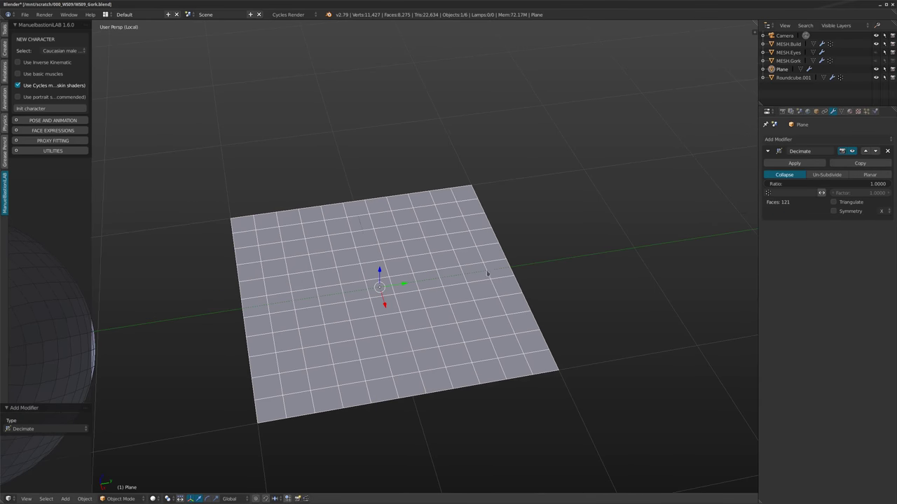
Switch the plane's Decimate modifier to Un-Subdivide with 1 iteration.
{"action": "left_click", "coordinate": [826, 175]}
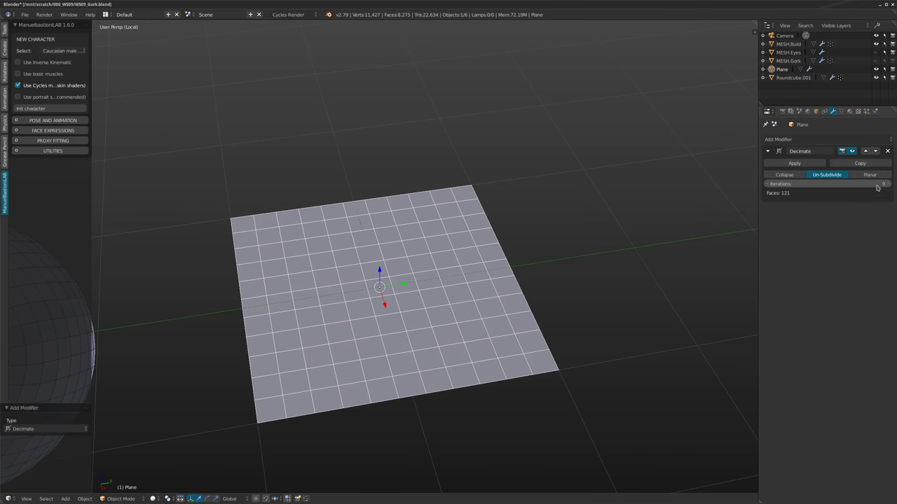
{"action": "middle_click_drag", "start_coordinate": [505, 231], "coordinate": [469, 251]}
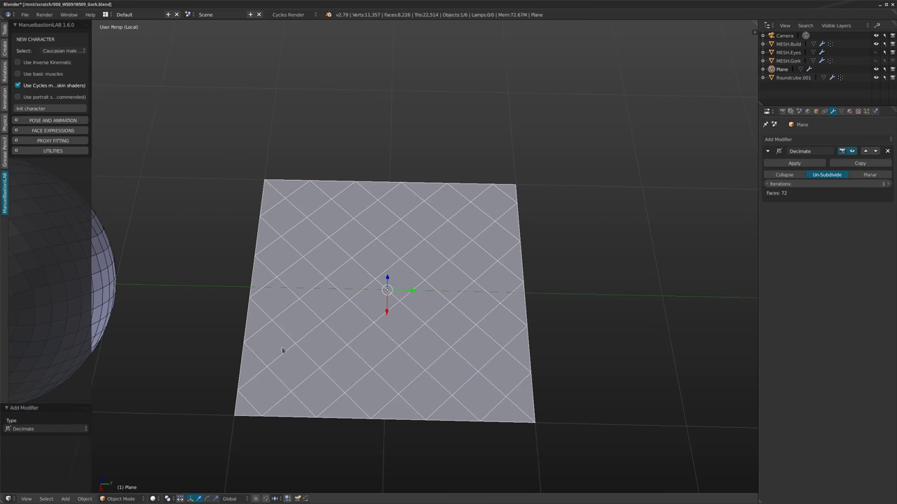
{"action": "middle_click_drag", "start_coordinate": [370, 277], "coordinate": [338, 330]}
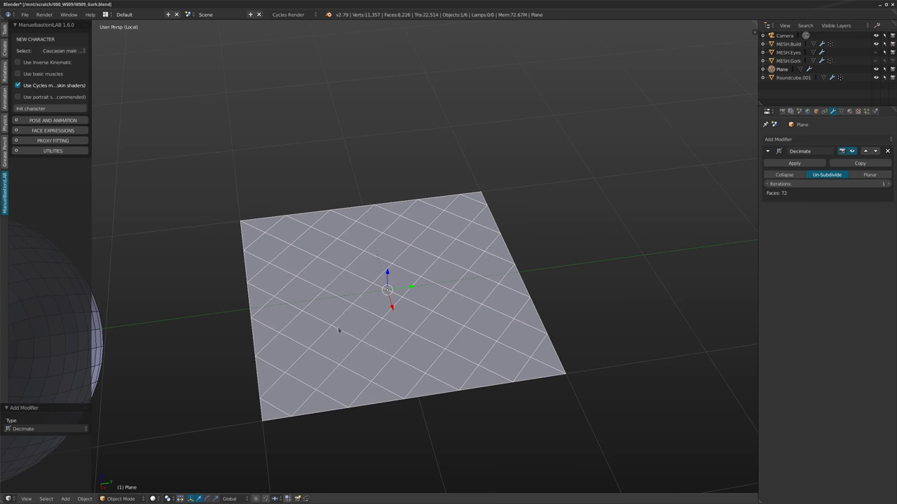
Raise the Un-Subdivide iterations on the plane's Decimate modifier to 5.
{"action": "left_click", "coordinate": [887, 184]}
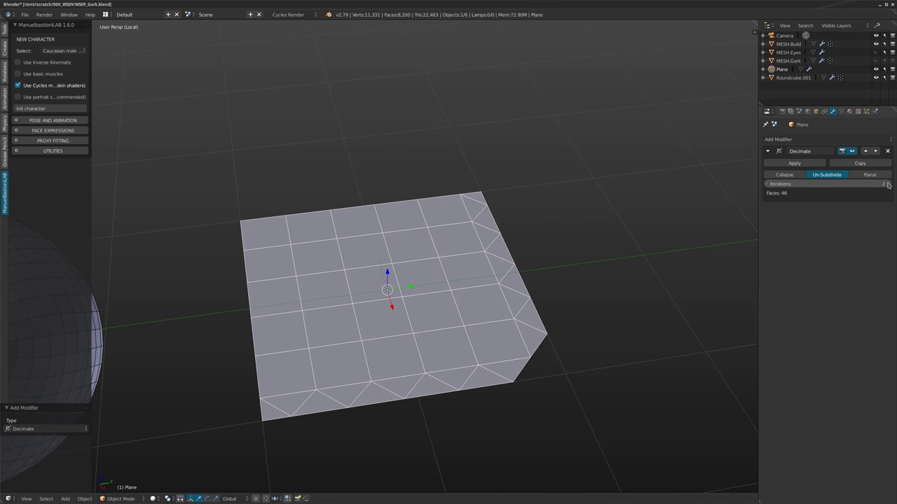
{"action": "left_click", "coordinate": [886, 184]}
{"action": "left_click", "coordinate": [887, 184]}
{"action": "left_click", "coordinate": [887, 184]}
{"action": "left_click", "coordinate": [886, 183]}
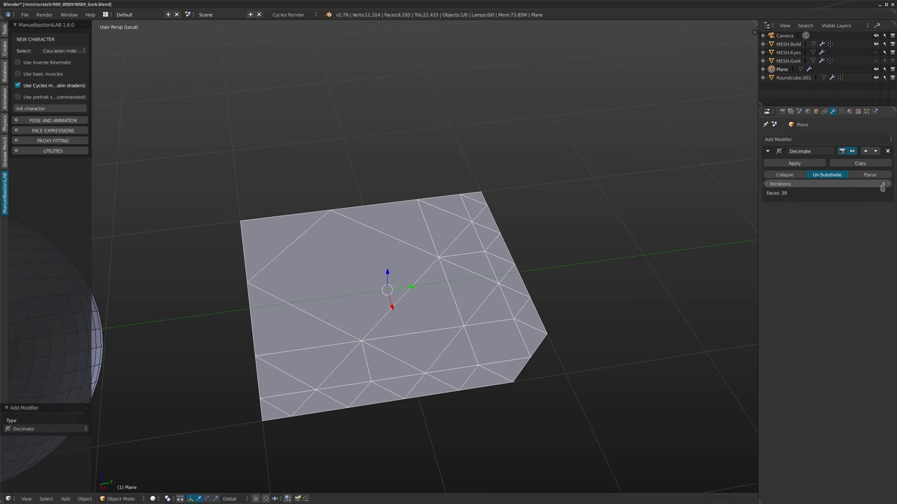
{"action": "middle_click_drag", "start_coordinate": [448, 291], "coordinate": [445, 278], "text": "shift"}
{"action": "middle_click_drag", "start_coordinate": [456, 327], "coordinate": [448, 301]}
{"action": "left_click", "coordinate": [766, 183]}
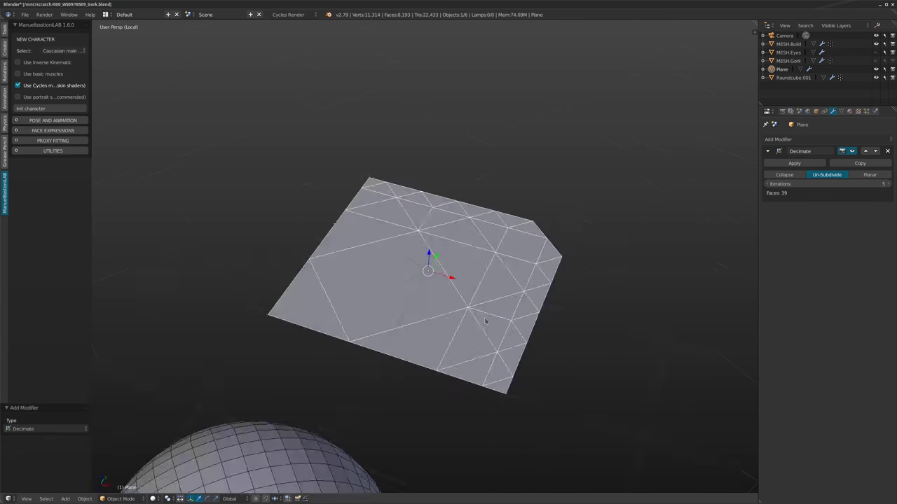
Add a Wireframe modifier to the decimated plane and deselect it to show its edge structure.
{"action": "scroll", "coordinate": [433, 304], "scroll_direction": "up", "scroll_amount": 4}
{"action": "left_click", "coordinate": [791, 140]}
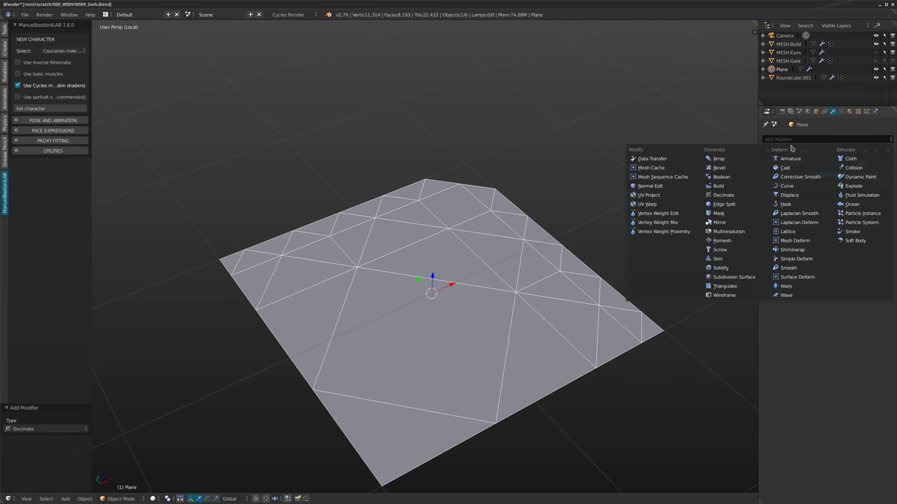
{"action": "left_click", "coordinate": [724, 295]}
{"action": "middle_click_drag", "start_coordinate": [516, 314], "coordinate": [509, 266]}
{"action": "key", "text": "a"}
{"action": "scroll", "coordinate": [508, 265], "scroll_direction": "up", "scroll_amount": 4}
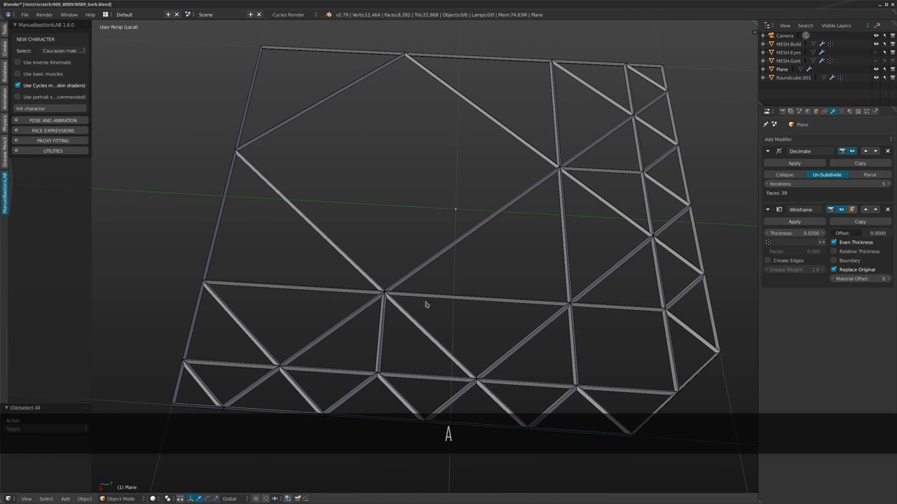
{"action": "scroll", "coordinate": [426, 305], "scroll_direction": "down", "scroll_amount": 4}
{"action": "mouse_move", "coordinate": [424, 301]}
{"action": "middle_mouse_down"}
{"action": "mouse_move", "coordinate": [442, 299]}
{"action": "mouse_move", "coordinate": [424, 308]}
{"action": "middle_mouse_up"}
{"action": "scroll", "coordinate": [424, 308], "scroll_direction": "down", "scroll_amount": 4}
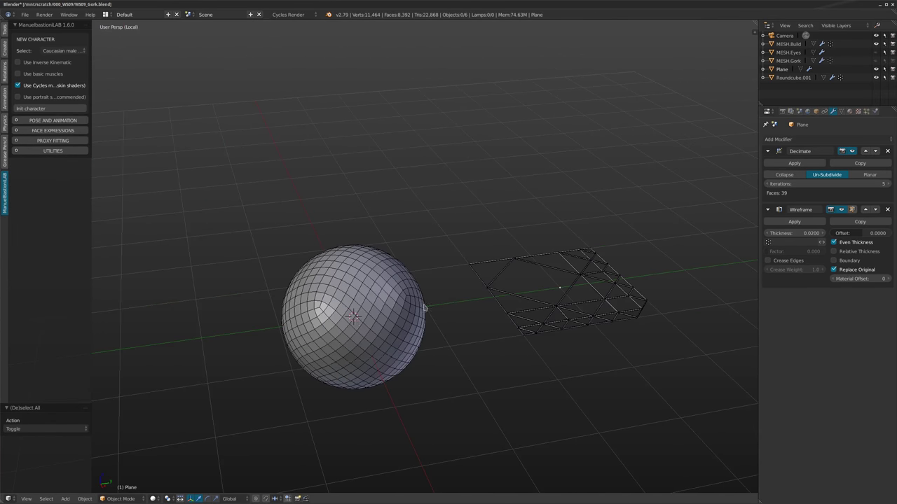
Select the round cube and set its Decimate modifier to Un-Subdivide with 3 iterations.
{"action": "right_click", "coordinate": [424, 307]}
{"action": "middle_click_drag", "start_coordinate": [509, 304], "coordinate": [554, 245]}
{"action": "left_click", "coordinate": [890, 263]}
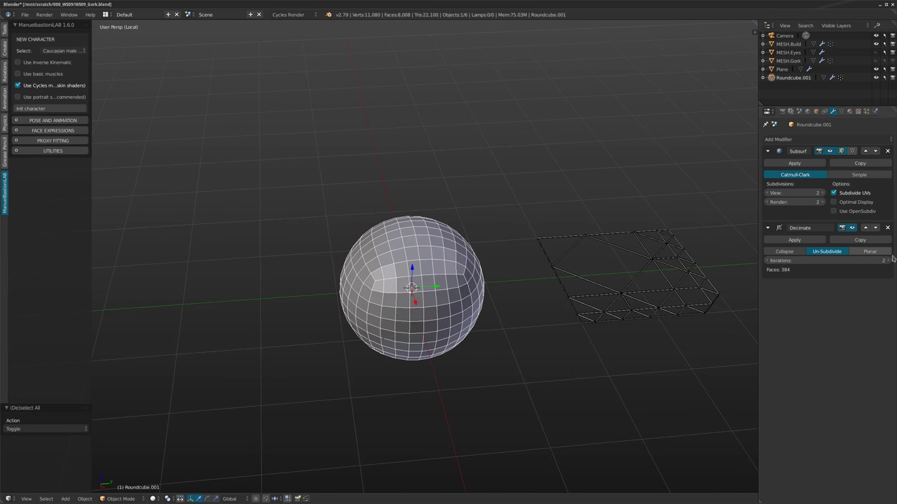
{"action": "left_click", "coordinate": [890, 261]}
{"action": "scroll", "coordinate": [432, 264], "scroll_direction": "up", "scroll_amount": 4}
{"action": "middle_click_drag", "start_coordinate": [432, 264], "coordinate": [389, 282]}
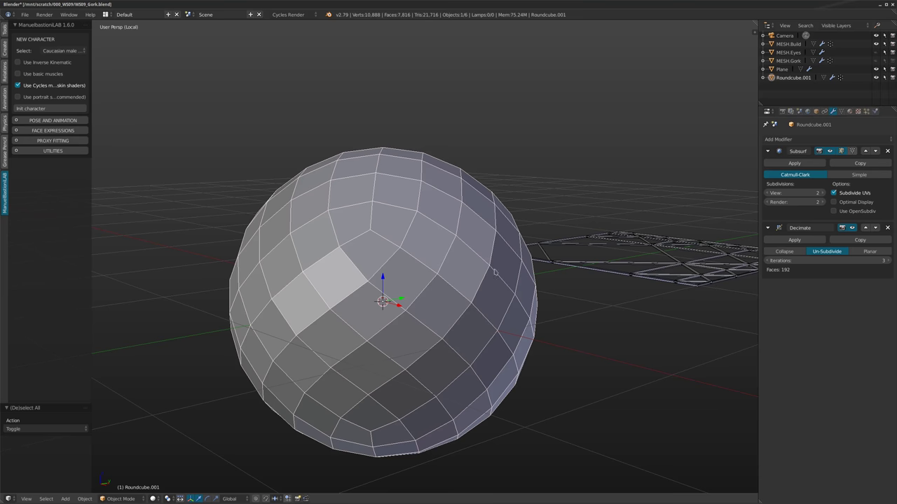
{"action": "middle_click_drag", "start_coordinate": [524, 279], "coordinate": [483, 323]}
Lower the round cube's Subsurf view and render subdivisions to 1 and its Un-Subdivide iterations to 1.
{"action": "left_click", "coordinate": [768, 194]}
{"action": "left_click", "coordinate": [768, 203]}
{"action": "scroll", "coordinate": [488, 271], "scroll_direction": "down", "scroll_amount": 2}
{"action": "left_click", "coordinate": [768, 262]}
{"action": "left_click", "coordinate": [771, 263]}
{"action": "middle_click_drag", "start_coordinate": [529, 294], "coordinate": [476, 295], "text": "shift"}
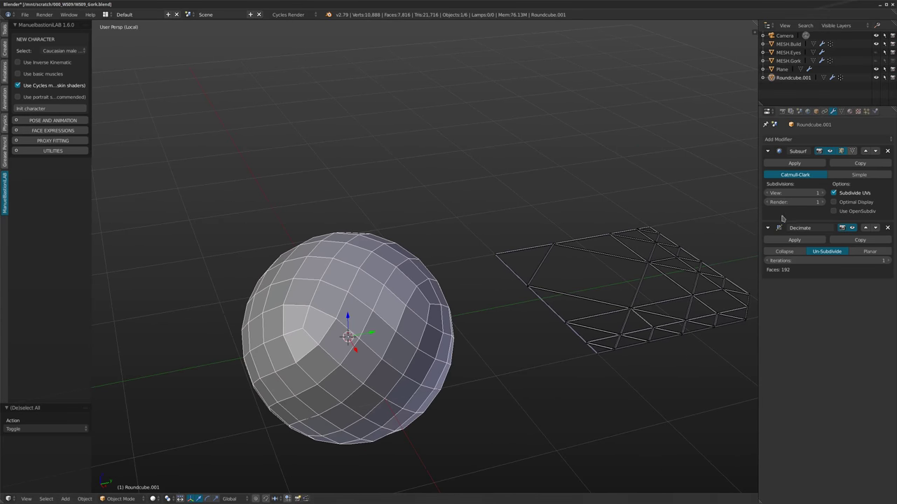
Set the round cube's Subsurf subdivisions to 3 for view and 2 for render, with 3 Un-Subdivide iterations.
{"action": "left_click", "coordinate": [821, 194]}
{"action": "left_click", "coordinate": [821, 193]}
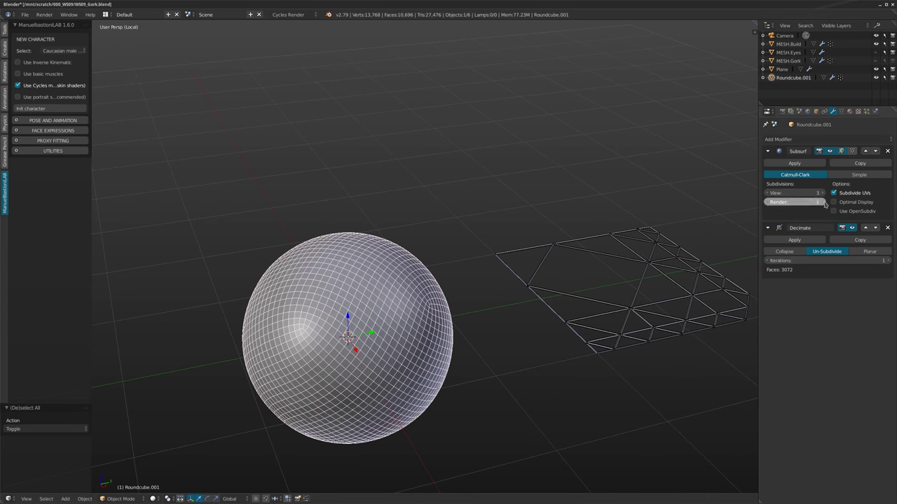
{"action": "left_click", "coordinate": [884, 261]}
{"action": "left_click", "coordinate": [884, 260]}
{"action": "scroll", "coordinate": [318, 303], "scroll_direction": "up", "scroll_amount": 4}
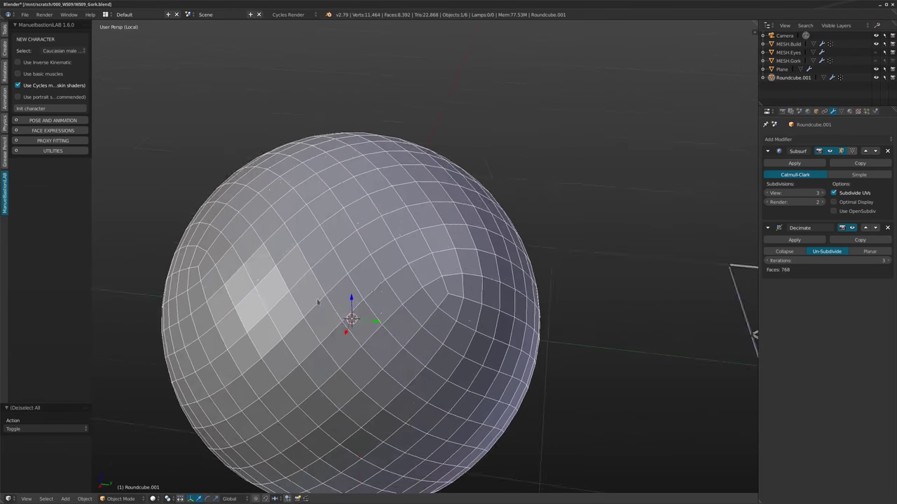
{"action": "middle_click_drag", "start_coordinate": [318, 303], "coordinate": [452, 276]}
{"action": "scroll", "coordinate": [343, 252], "scroll_direction": "down", "scroll_amount": 2}
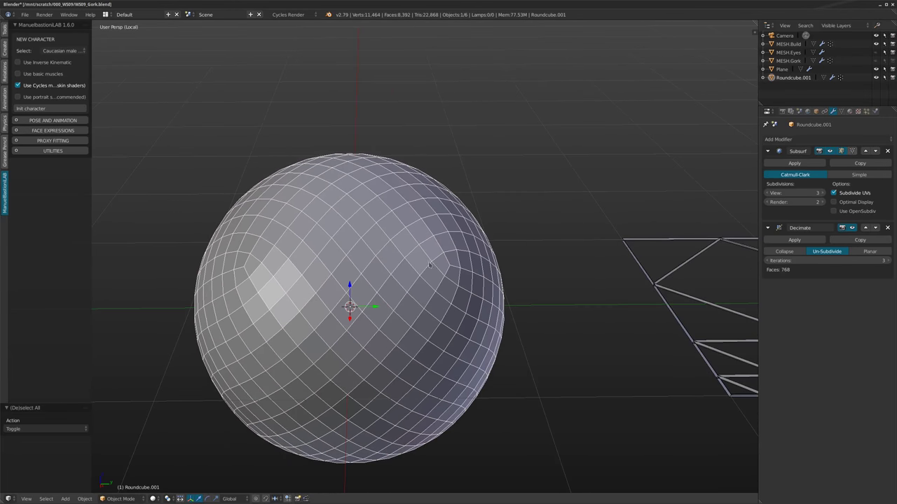
{"action": "middle_click_drag", "start_coordinate": [327, 278], "coordinate": [664, 272]}
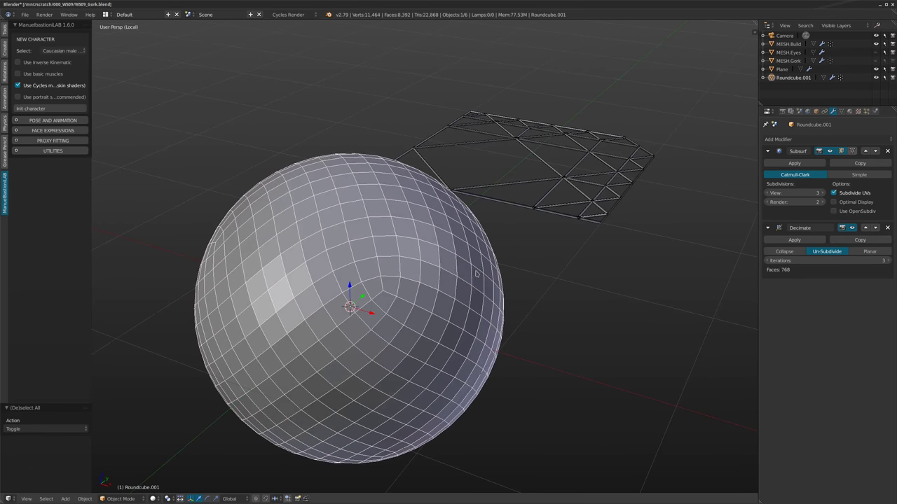
{"action": "scroll", "coordinate": [462, 274], "scroll_direction": "down", "scroll_amount": 2}
{"action": "middle_click_drag", "start_coordinate": [502, 222], "coordinate": [488, 227], "text": "shift"}
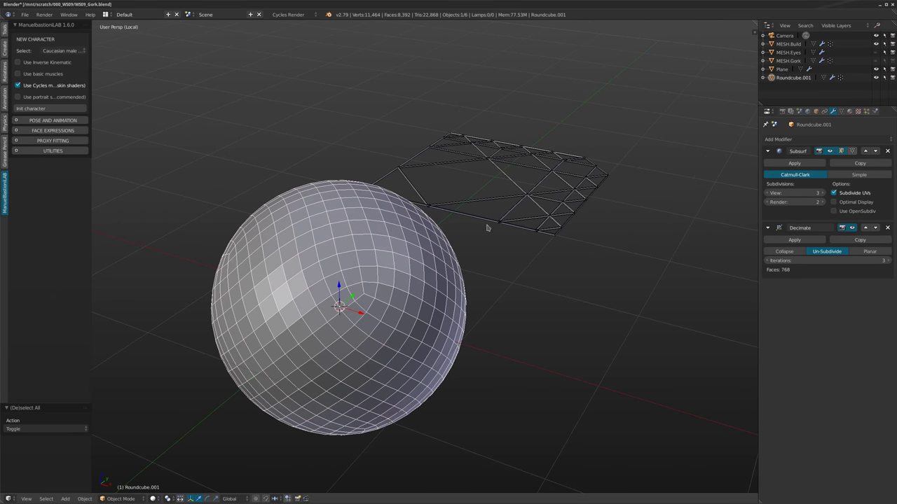
{"action": "middle_click_drag", "start_coordinate": [382, 237], "coordinate": [364, 239], "text": "shift"}
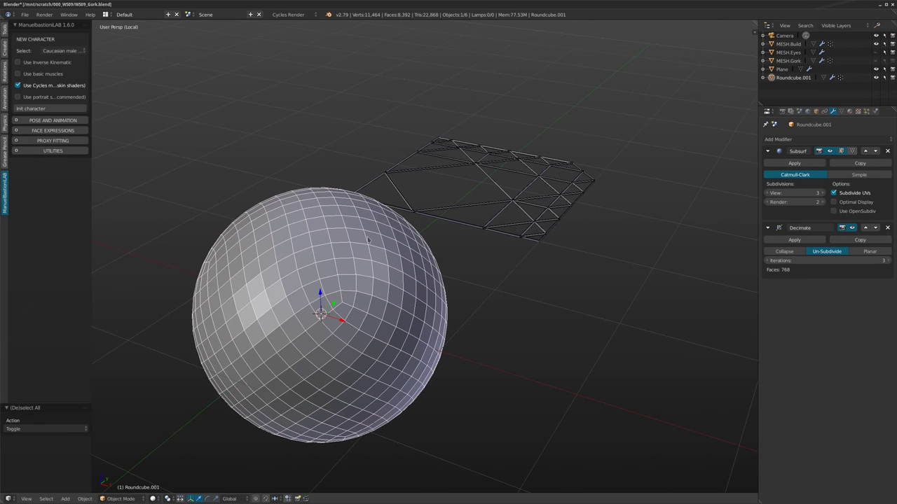
Leave local view and delete the demonstration plane and round cube from the scene.
{"action": "key", "text": "KP_Divide"}
{"action": "right_click", "coordinate": [182, 210]}
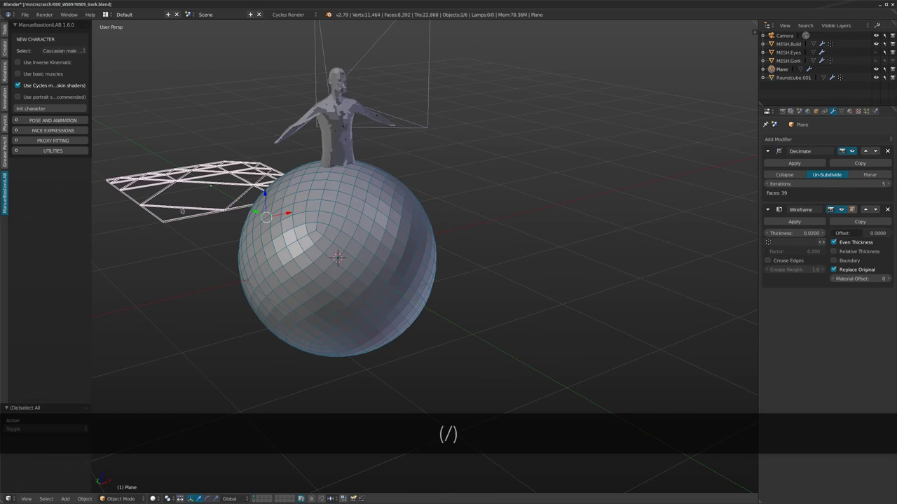
{"action": "key", "text": "Delete"}
{"action": "left_click", "coordinate": [358, 218]}
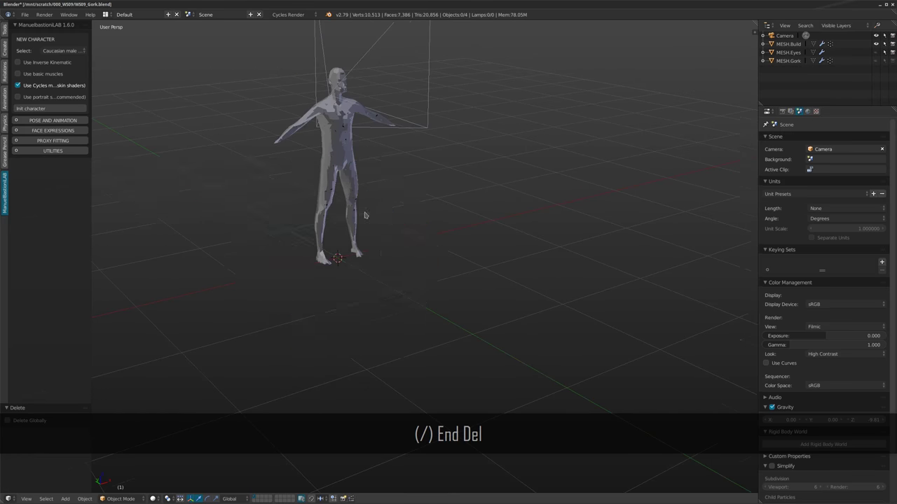
Select the MESH.Build character and examine its faceted surface alongside its Displace, Remesh and planar Decimate settings.
{"action": "middle_click_drag", "start_coordinate": [365, 214], "coordinate": [373, 270], "text": "shift"}
{"action": "scroll", "coordinate": [373, 270], "scroll_direction": "up", "scroll_amount": 3}
{"action": "right_click", "coordinate": [363, 199]}
{"action": "middle_click_drag", "start_coordinate": [393, 199], "coordinate": [444, 198]}
{"action": "scroll", "coordinate": [442, 197], "scroll_direction": "up", "scroll_amount": 3}
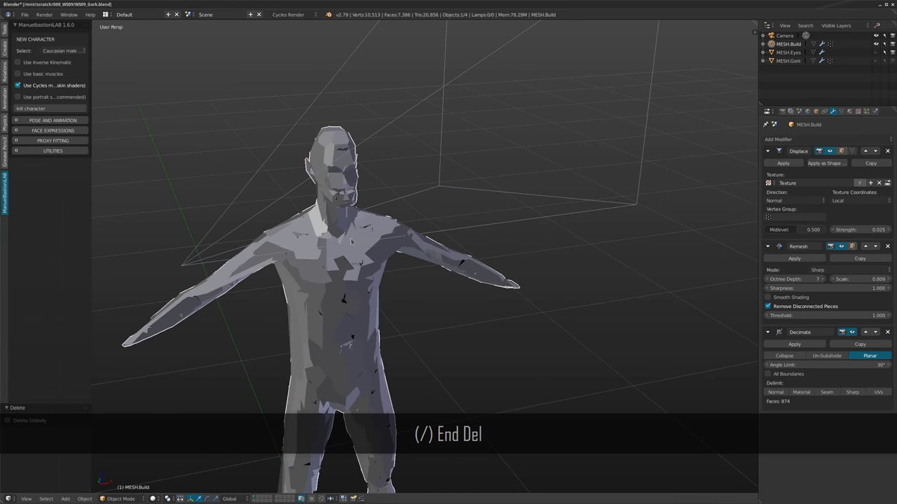
{"action": "middle_click_drag", "start_coordinate": [471, 303], "coordinate": [513, 242], "text": "shift"}
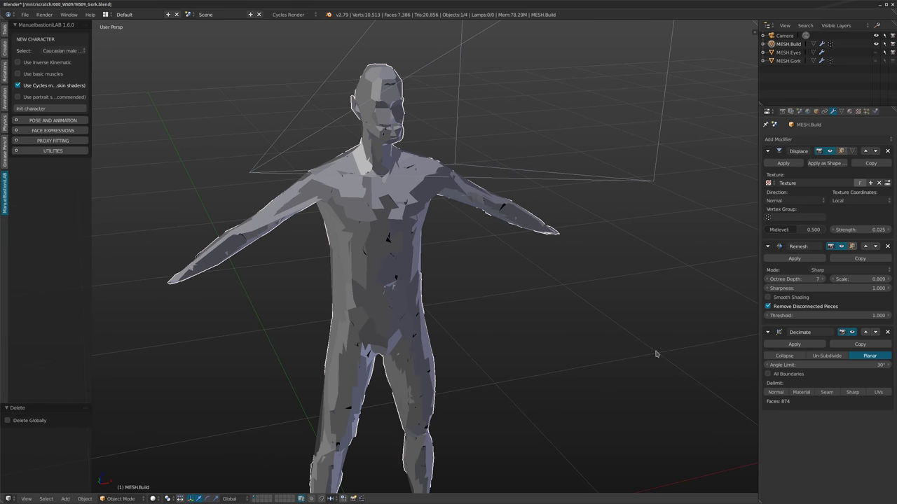
{"action": "middle_click_drag", "start_coordinate": [420, 167], "coordinate": [418, 183], "text": "shift"}
{"action": "scroll", "coordinate": [419, 184], "scroll_direction": "up", "scroll_amount": 4}
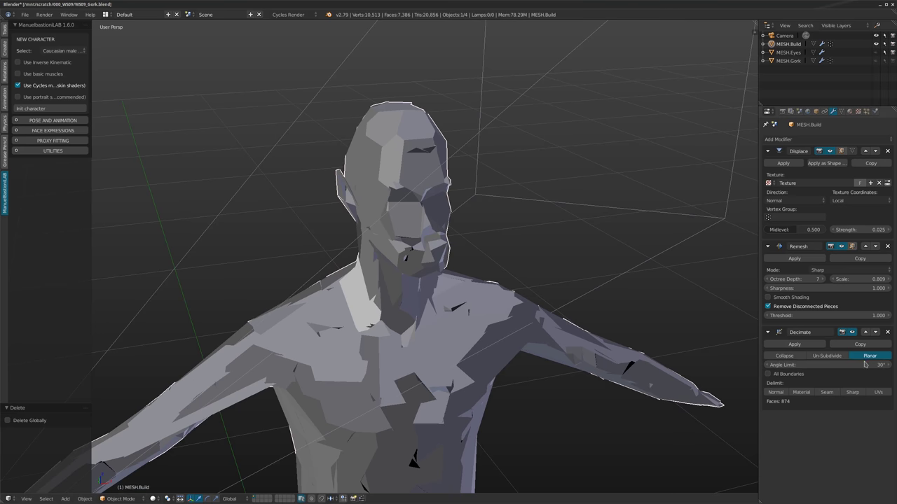
{"action": "scroll", "coordinate": [357, 262], "scroll_direction": "down", "scroll_amount": 5}
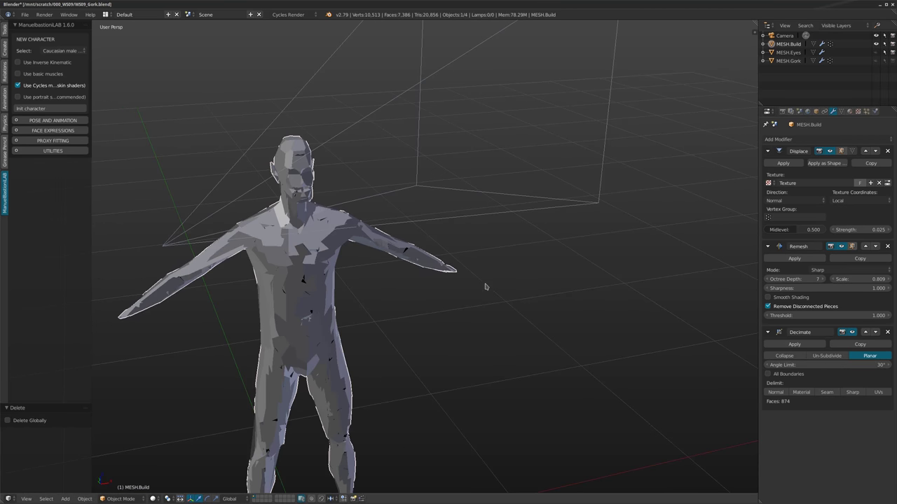
{"action": "scroll", "coordinate": [485, 286], "scroll_direction": "down", "scroll_amount": 5}
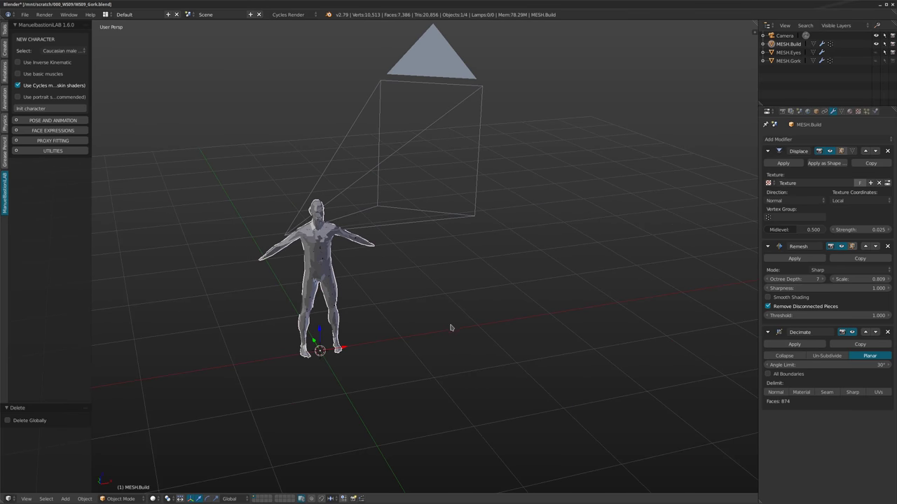
Add a Round Cube mesh and move it about 3.14 units along X, away from the character.
{"action": "key", "text": "shift+a"}
{"action": "mouse_move", "coordinate": [548, 329]}
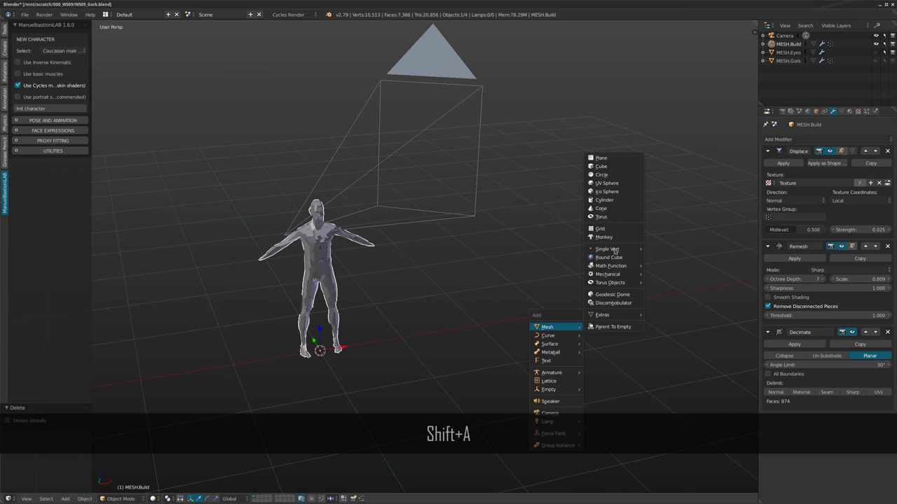
{"action": "left_click", "coordinate": [608, 257]}
{"action": "middle_click_drag", "start_coordinate": [608, 257], "coordinate": [341, 360]}
{"action": "left_click_drag", "start_coordinate": [338, 355], "coordinate": [627, 360]}
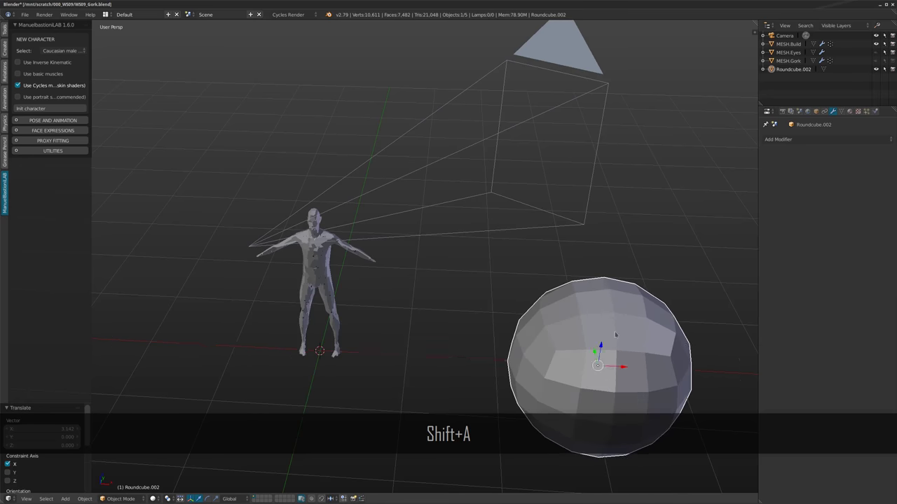
Isolate the round cube in local view and give it a Subsurf modifier with 3 view levels.
{"action": "middle_click_drag", "start_coordinate": [627, 361], "coordinate": [485, 322]}
{"action": "key", "text": "KP_Divide"}
{"action": "middle_click_drag", "start_coordinate": [449, 283], "coordinate": [454, 262]}
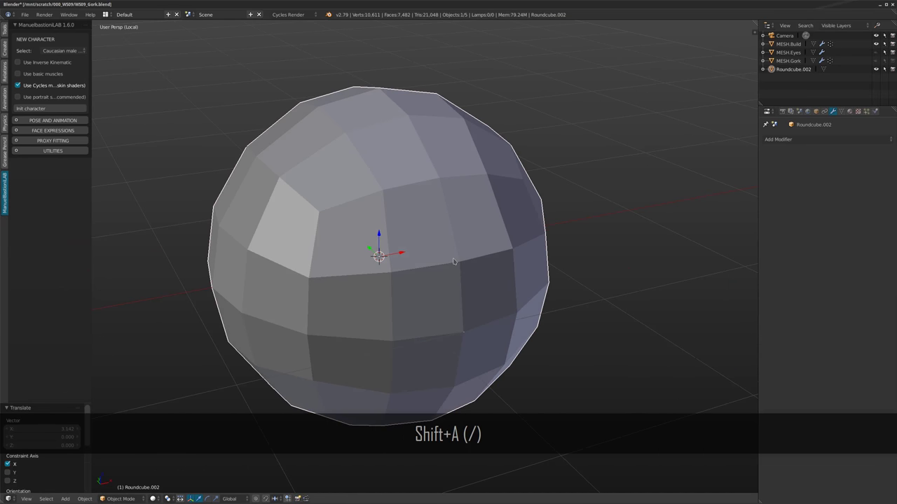
{"action": "key", "text": "ctrl+3"}
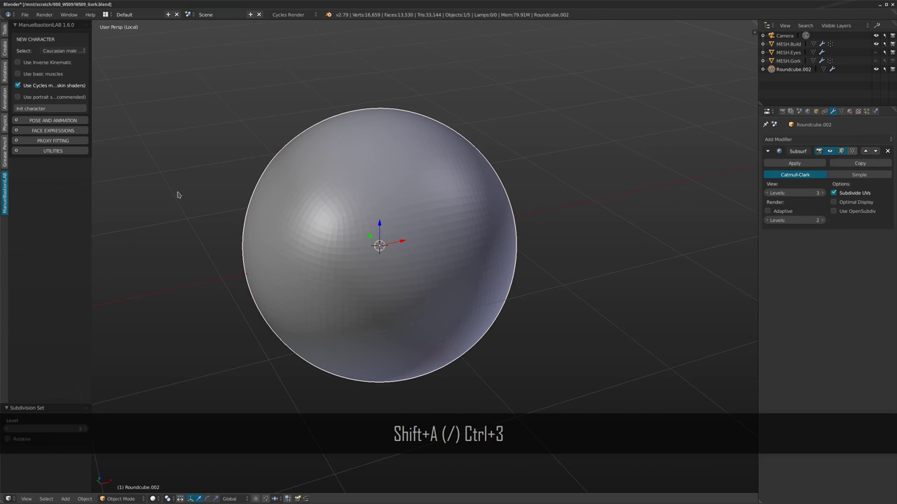
Shade the round cube smooth and add a Displace modifier below its Subsurf.
{"action": "left_click", "coordinate": [4, 29]}
{"action": "left_click", "coordinate": [27, 145]}
{"action": "middle_click_drag", "start_coordinate": [365, 191], "coordinate": [359, 202], "text": "shift"}
{"action": "left_click", "coordinate": [841, 112]}
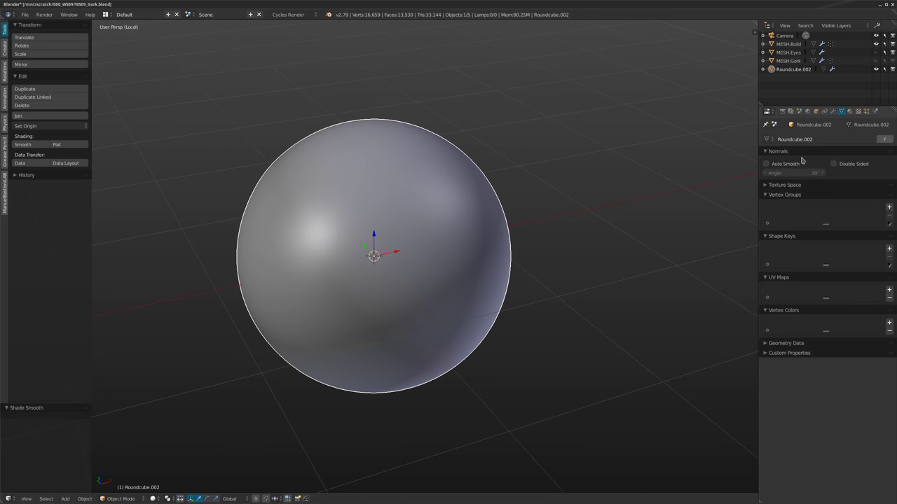
{"action": "left_click", "coordinate": [833, 112]}
{"action": "left_click", "coordinate": [830, 139]}
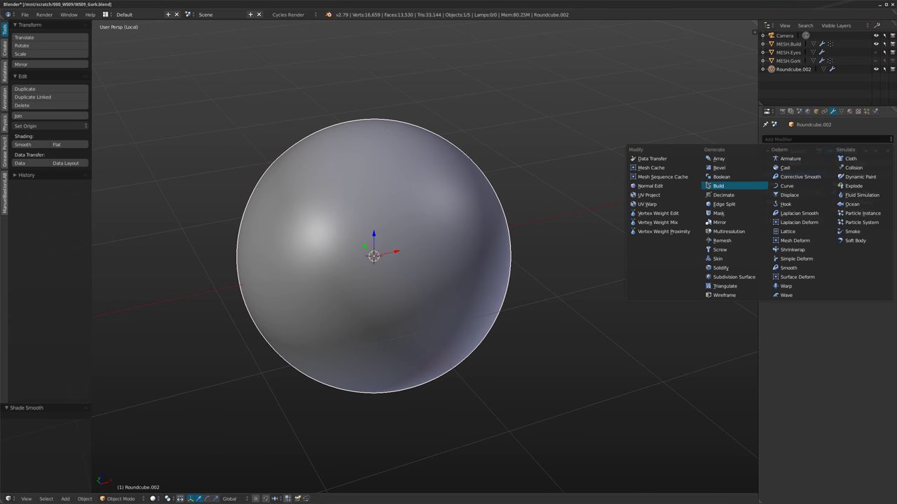
{"action": "left_click", "coordinate": [788, 195]}
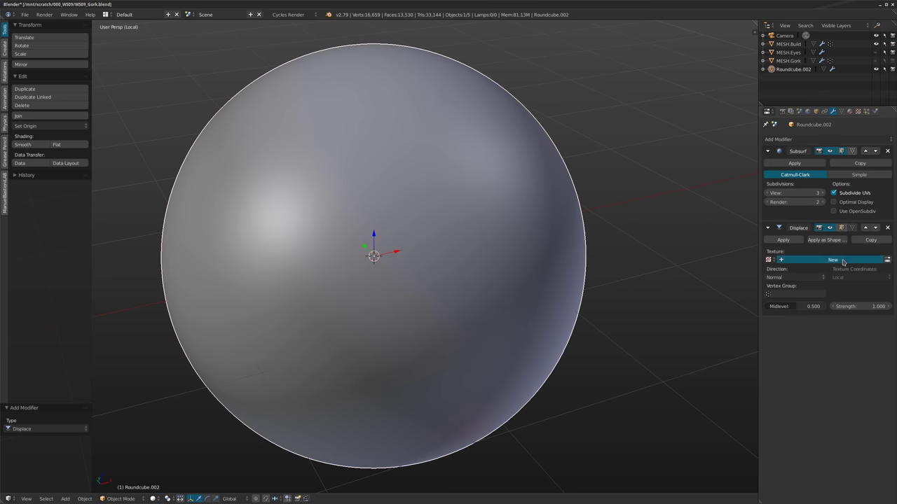
Create a new texture for the Displace modifier, using the Distorted Noise type with size 2.5.
{"action": "left_click", "coordinate": [842, 260]}
{"action": "left_click", "coordinate": [857, 112]}
{"action": "left_click", "coordinate": [805, 166]}
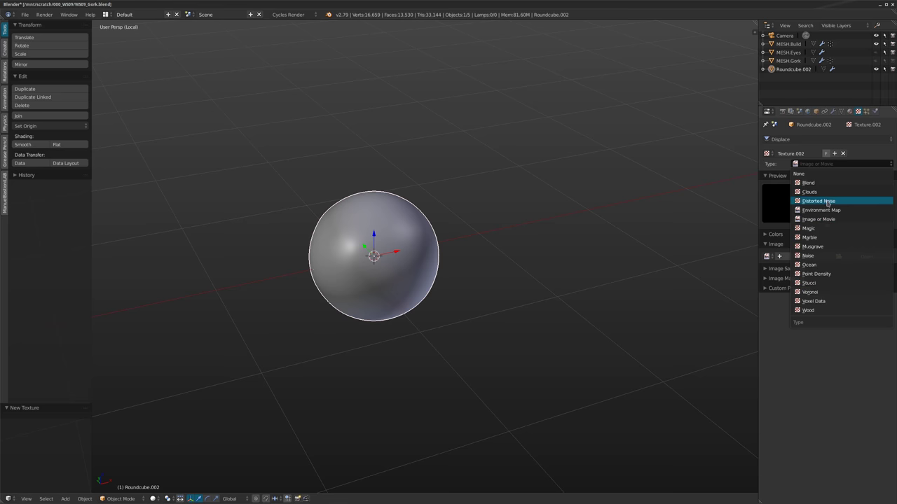
{"action": "left_click", "coordinate": [819, 201]}
{"action": "type", "text": "2.5"}
{"action": "key", "text": "Return"}
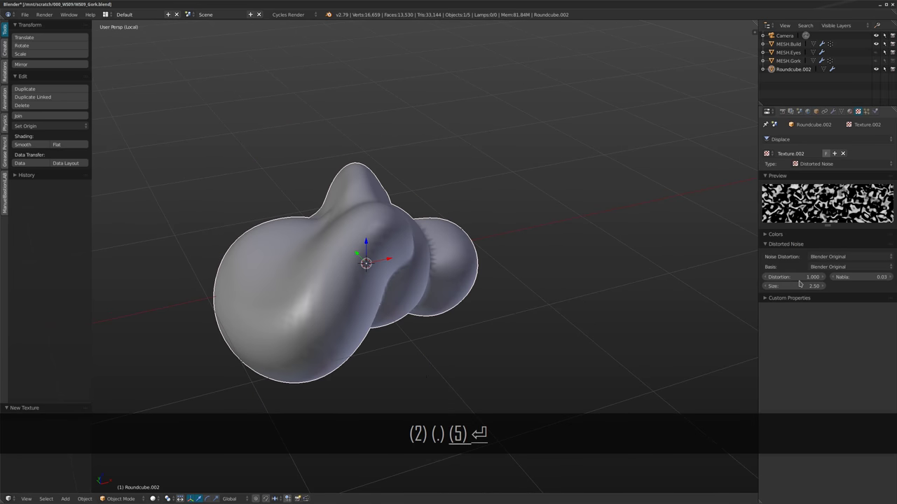
Examine the displaced round cube from several sides along with its modifier stack.
{"action": "scroll", "coordinate": [512, 311], "scroll_direction": "up", "scroll_amount": 3}
{"action": "middle_click_drag", "start_coordinate": [272, 227], "coordinate": [218, 231]}
{"action": "scroll", "coordinate": [280, 229], "scroll_direction": "down", "scroll_amount": 3}
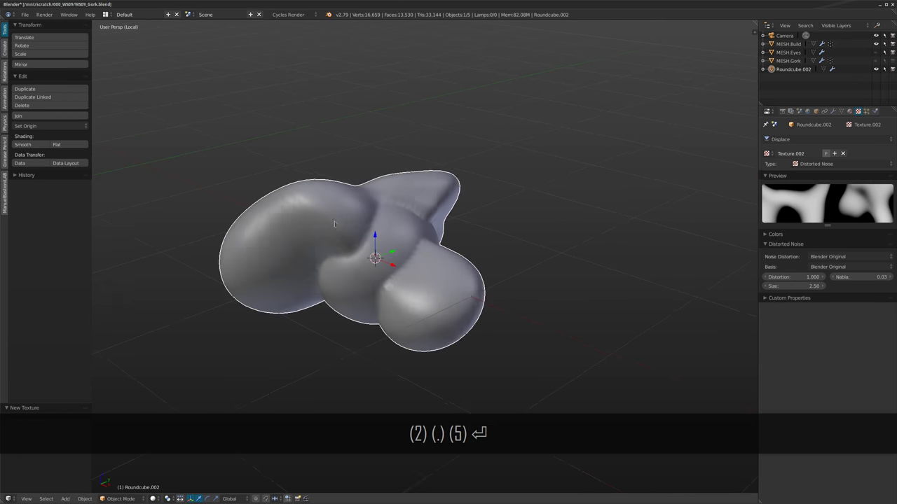
{"action": "middle_click_drag", "start_coordinate": [301, 231], "coordinate": [441, 231]}
{"action": "left_click", "coordinate": [833, 111]}
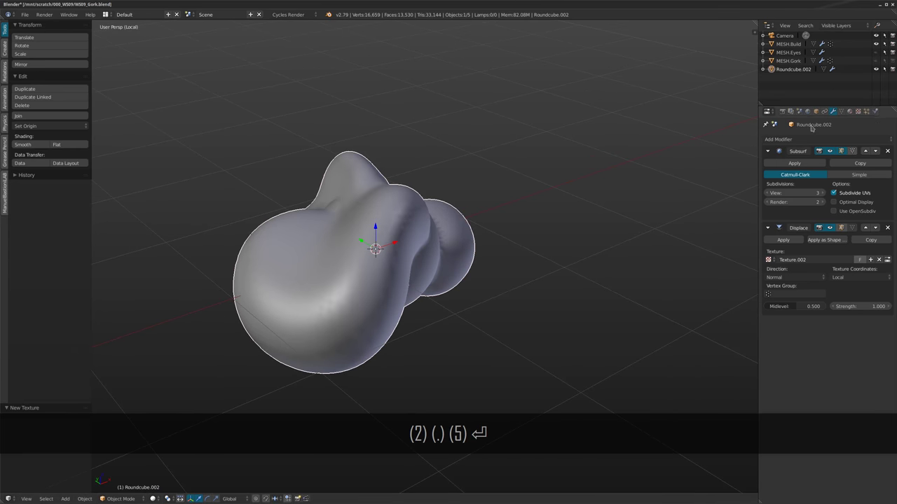
{"action": "middle_click_drag", "start_coordinate": [524, 273], "coordinate": [494, 180], "text": "shift"}
{"action": "scroll", "coordinate": [468, 205], "scroll_direction": "up", "scroll_amount": 1}
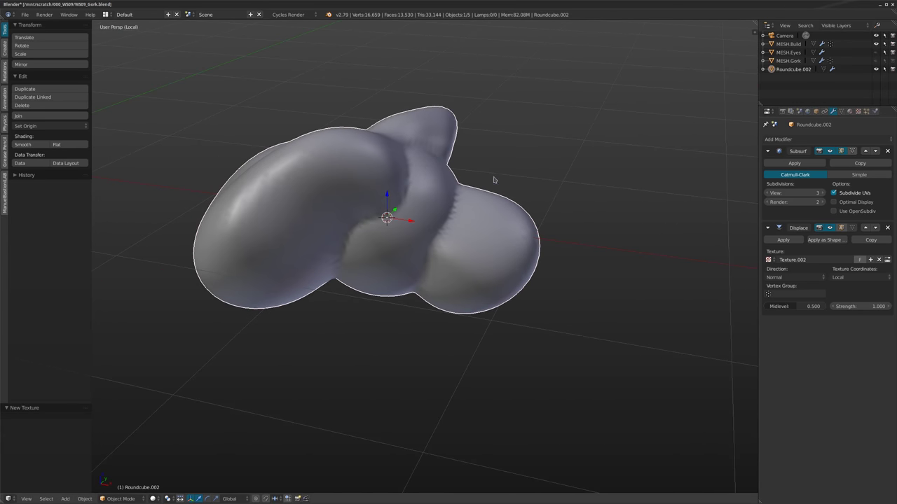
{"action": "middle_click_drag", "start_coordinate": [352, 184], "coordinate": [353, 185], "text": "shift"}
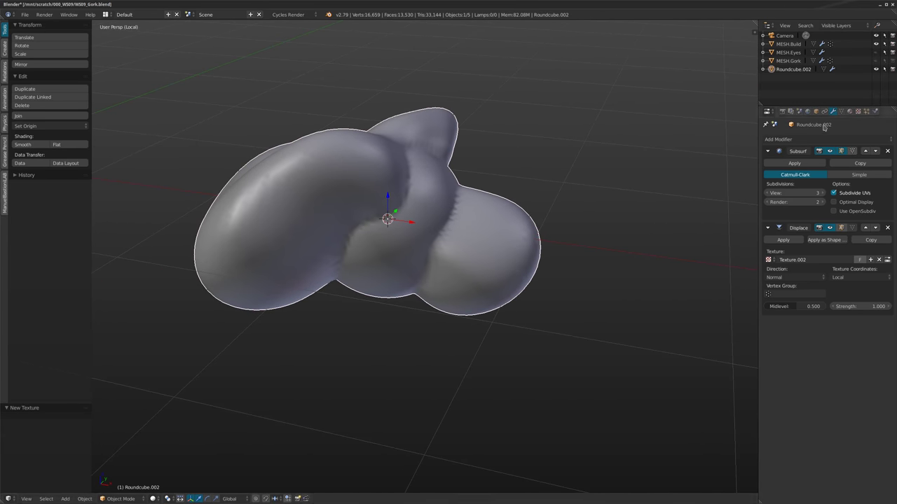
Add a Decimate modifier after Displace on the round cube and switch it to Planar mode.
{"action": "left_click", "coordinate": [807, 140]}
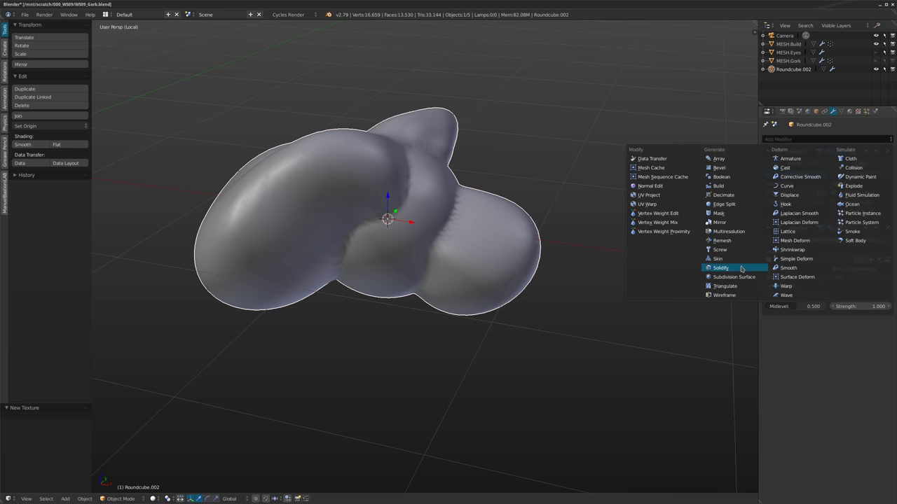
{"action": "left_click", "coordinate": [727, 194]}
{"action": "scroll", "coordinate": [554, 367], "scroll_direction": "up", "scroll_amount": 2}
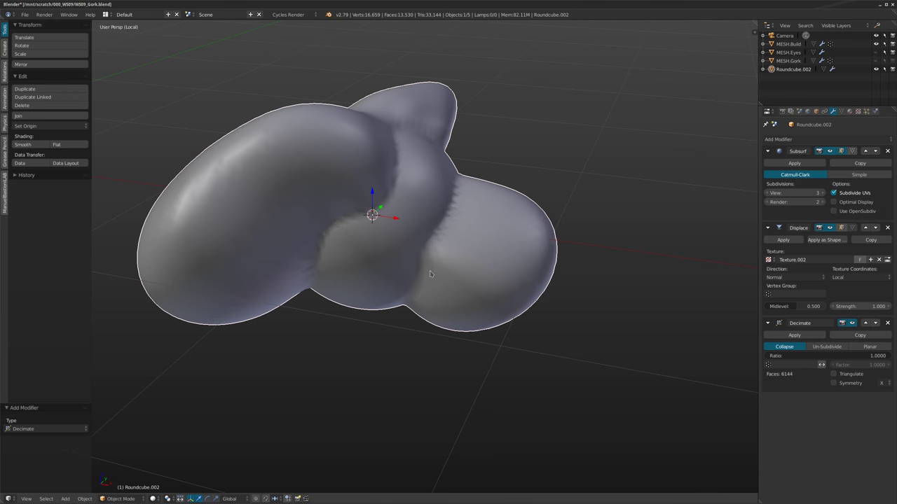
{"action": "left_click", "coordinate": [881, 348]}
{"action": "middle_click_drag", "start_coordinate": [495, 325], "coordinate": [531, 277]}
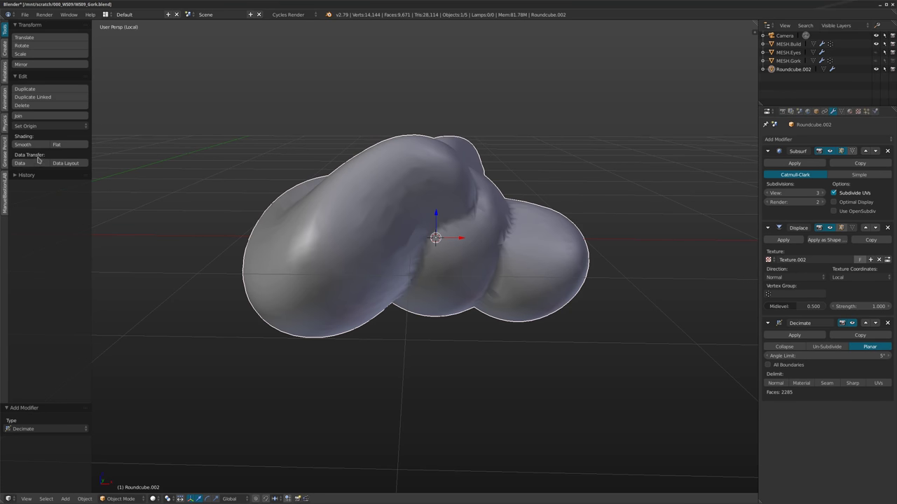
Shade the round cube flat and set the planar Decimate's Angle Limit to 30°.
{"action": "left_click", "coordinate": [61, 145]}
{"action": "middle_click_drag", "start_coordinate": [263, 194], "coordinate": [242, 221]}
{"action": "scroll", "coordinate": [242, 221], "scroll_direction": "up", "scroll_amount": 1}
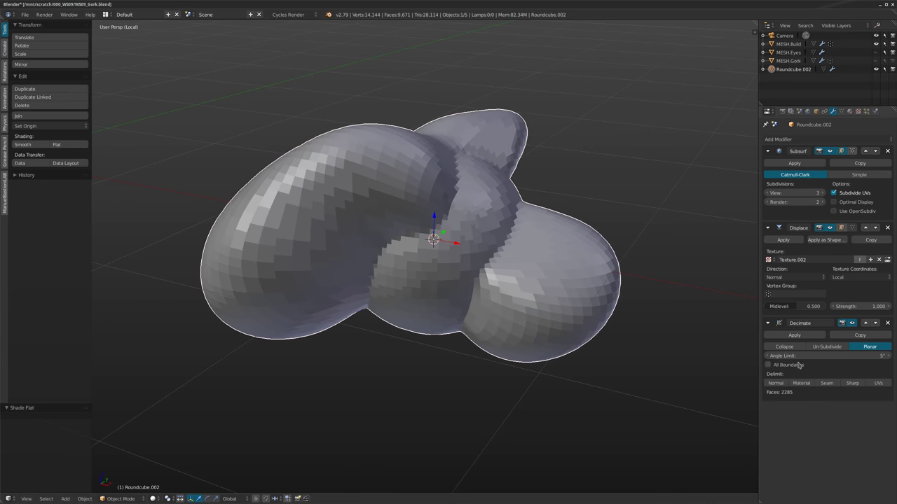
{"action": "double_click", "coordinate": [794, 356]}
{"action": "type", "text": "30"}
{"action": "key", "text": "Return"}
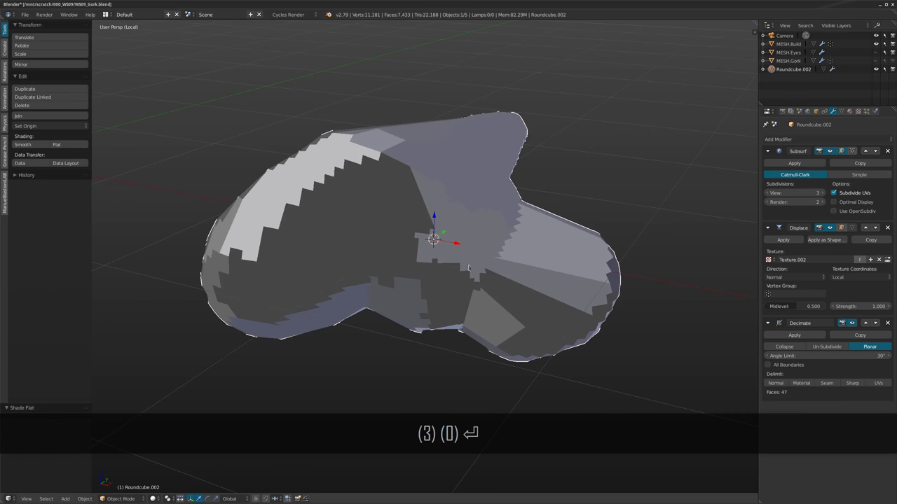
Enable Wire and Draw All Edges in the round cube's object display settings.
{"action": "mouse_move", "coordinate": [476, 301]}
{"action": "middle_mouse_down"}
{"action": "mouse_move", "coordinate": [525, 292]}
{"action": "mouse_move", "coordinate": [470, 242]}
{"action": "middle_mouse_up"}
{"action": "key", "text": "z"}
{"action": "key", "text": "z"}
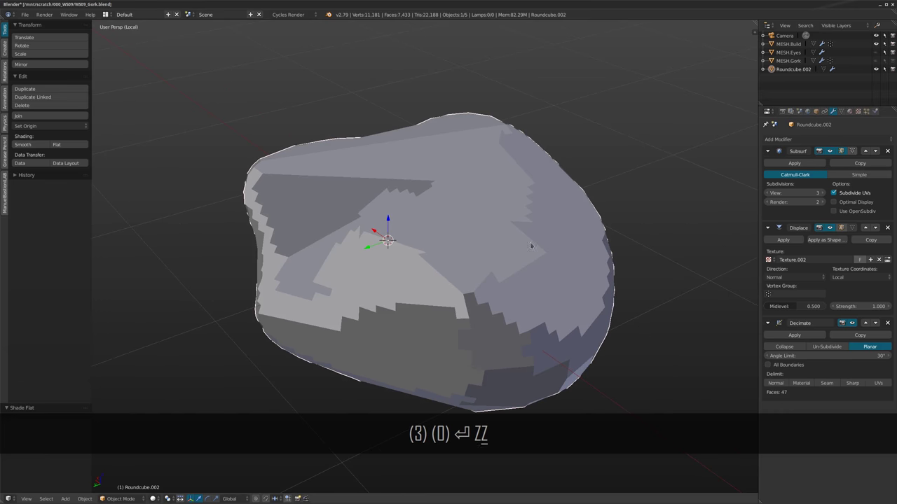
{"action": "left_click", "coordinate": [816, 112]}
{"action": "left_click", "coordinate": [776, 347]}
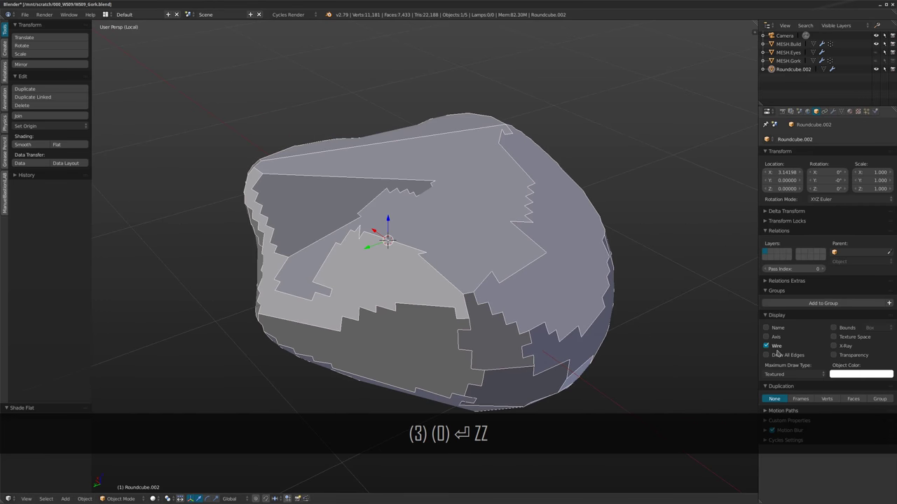
{"action": "left_click", "coordinate": [776, 356]}
{"action": "middle_click_drag", "start_coordinate": [516, 288], "coordinate": [468, 277], "text": "shift"}
{"action": "key", "text": "z"}
{"action": "key", "text": "z"}
{"action": "mouse_move", "coordinate": [564, 269]}
{"action": "middle_mouse_down"}
{"action": "mouse_move", "coordinate": [433, 287]}
{"action": "mouse_move", "coordinate": [497, 256]}
{"action": "mouse_move", "coordinate": [489, 263]}
{"action": "middle_mouse_up"}
{"action": "middle_click_drag", "start_coordinate": [419, 223], "coordinate": [361, 225]}
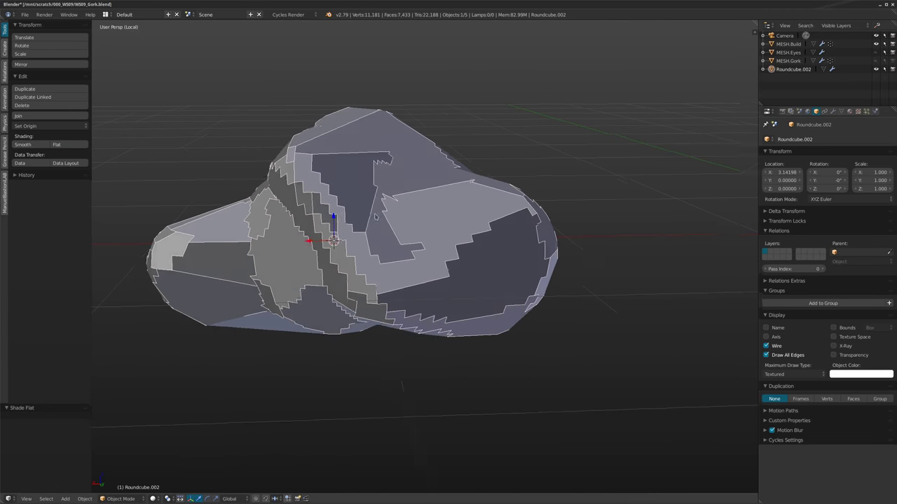
Deselect the round cube and lower the planar Decimate's Angle Limit to 14°, inspecting the stair-stepped face boundaries.
{"action": "left_click", "coordinate": [833, 111]}
{"action": "mouse_move", "coordinate": [491, 221]}
{"action": "middle_mouse_down"}
{"action": "mouse_move", "coordinate": [424, 216]}
{"action": "mouse_move", "coordinate": [482, 235]}
{"action": "middle_mouse_up"}
{"action": "key", "text": "a"}
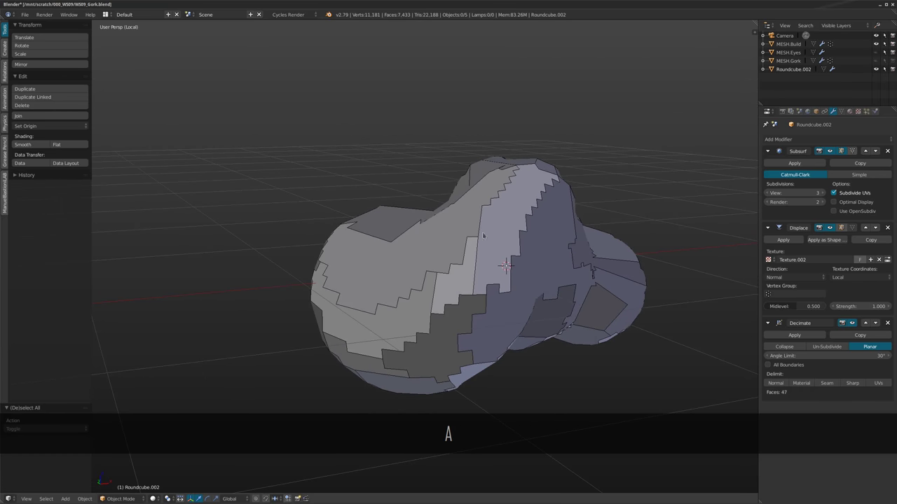
{"action": "left_click_drag", "start_coordinate": [826, 355], "coordinate": [787, 356]}
{"action": "middle_click_drag", "start_coordinate": [333, 321], "coordinate": [367, 395]}
{"action": "middle_click_drag", "start_coordinate": [367, 395], "coordinate": [414, 344], "text": "shift"}
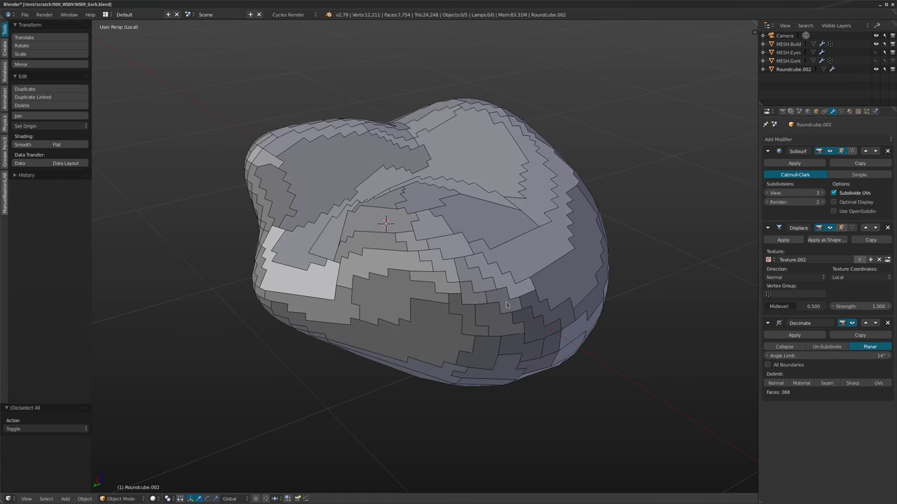
{"action": "middle_click_drag", "start_coordinate": [506, 299], "coordinate": [333, 243], "text": "shift"}
{"action": "scroll", "coordinate": [477, 309], "scroll_direction": "up", "scroll_amount": 2}
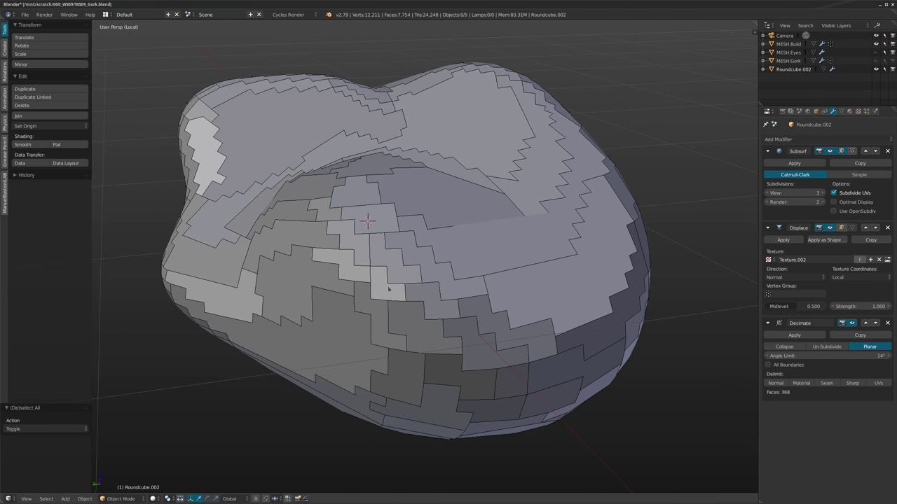
{"action": "middle_click_drag", "start_coordinate": [421, 250], "coordinate": [413, 283]}
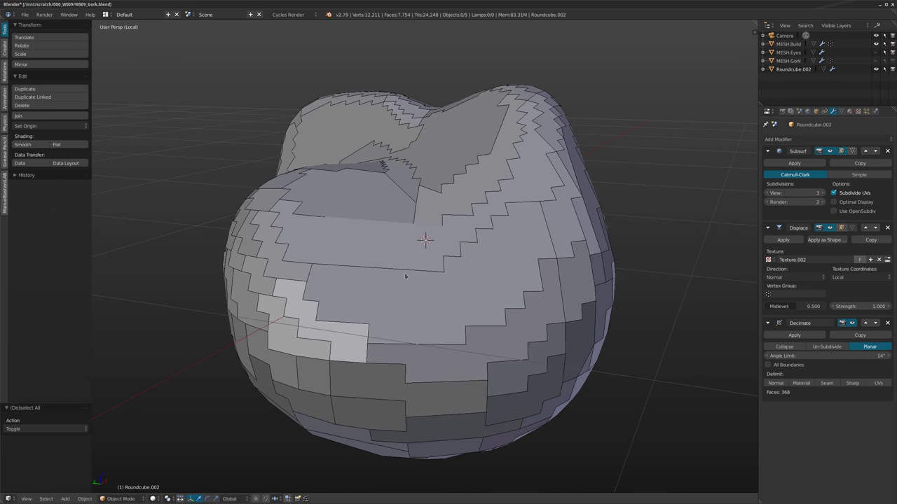
Raise the planar Decimate's Angle Limit to 45° and inspect the simplified mesh from several sides.
{"action": "left_click_drag", "start_coordinate": [785, 356], "coordinate": [841, 356]}
{"action": "middle_click_drag", "start_coordinate": [617, 352], "coordinate": [451, 298]}
{"action": "scroll", "coordinate": [450, 298], "scroll_direction": "down", "scroll_amount": 3}
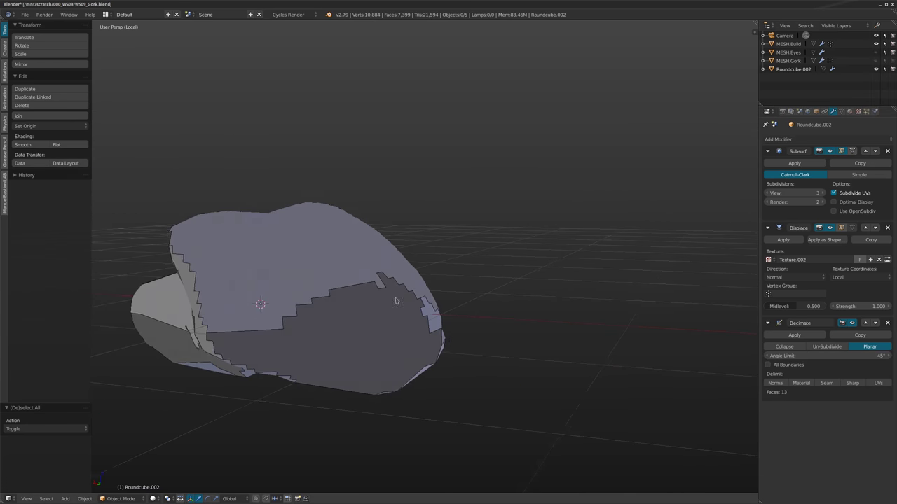
{"action": "middle_click_drag", "start_coordinate": [448, 217], "coordinate": [397, 270]}
{"action": "scroll", "coordinate": [396, 270], "scroll_direction": "up", "scroll_amount": 1}
{"action": "middle_click_drag", "start_coordinate": [491, 273], "coordinate": [416, 262]}
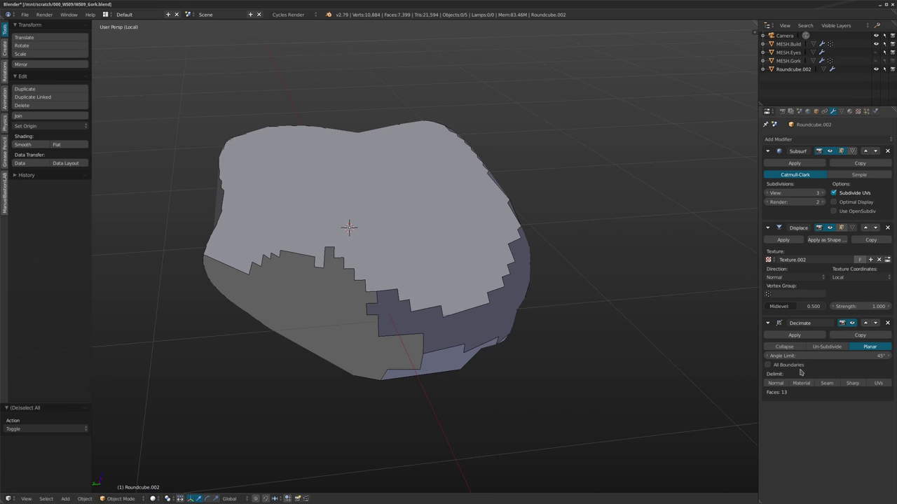
Enable All Boundaries on the planar Decimate and set its Angle Limit to 22°.
{"action": "left_click", "coordinate": [790, 366]}
{"action": "middle_click_drag", "start_coordinate": [562, 314], "coordinate": [656, 344]}
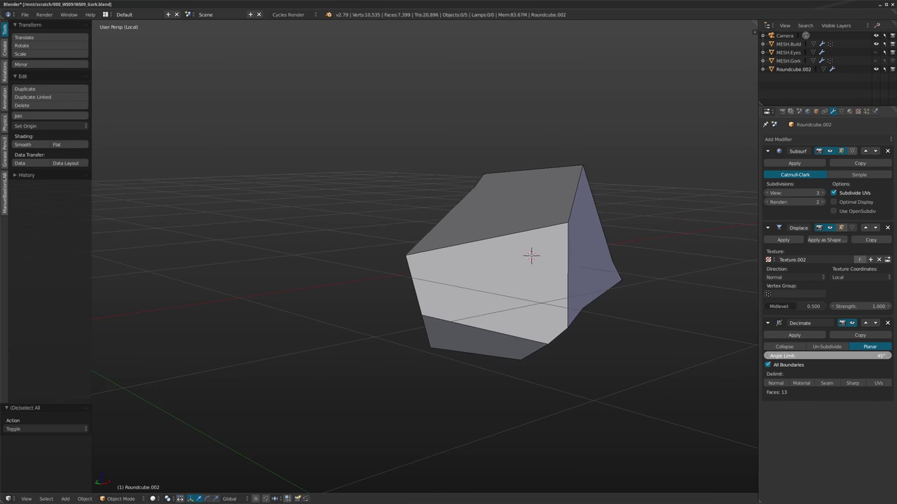
{"action": "left_click_drag", "start_coordinate": [882, 356], "coordinate": [856, 360]}
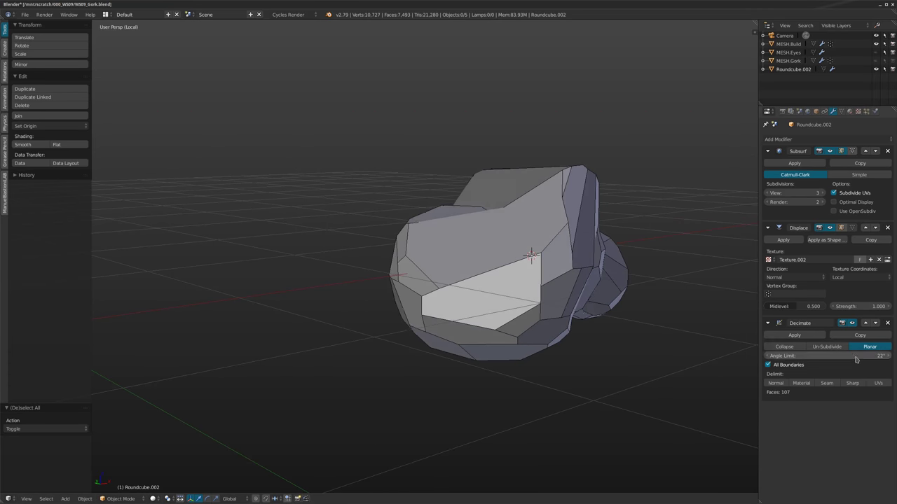
{"action": "middle_click_drag", "start_coordinate": [673, 329], "coordinate": [490, 340]}
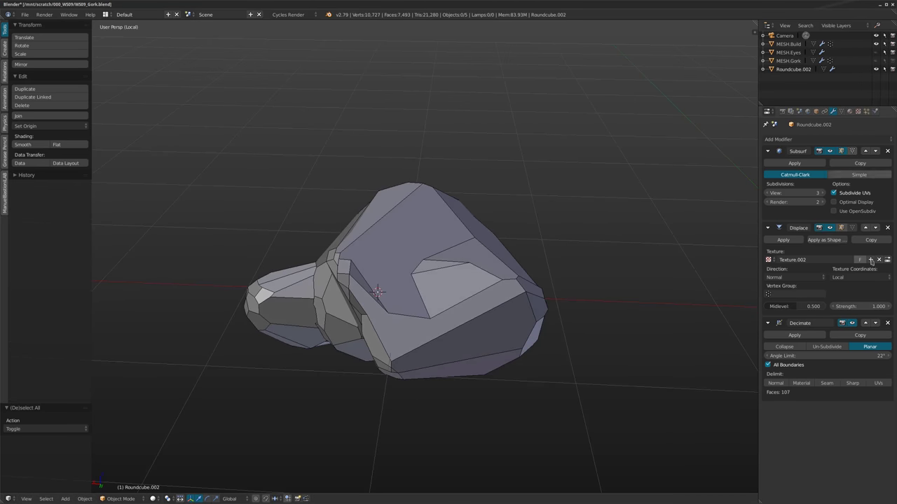
Turn the Decimate modifier's viewport display off and back on to compare the dense and decimated meshes.
{"action": "left_click", "coordinate": [851, 322]}
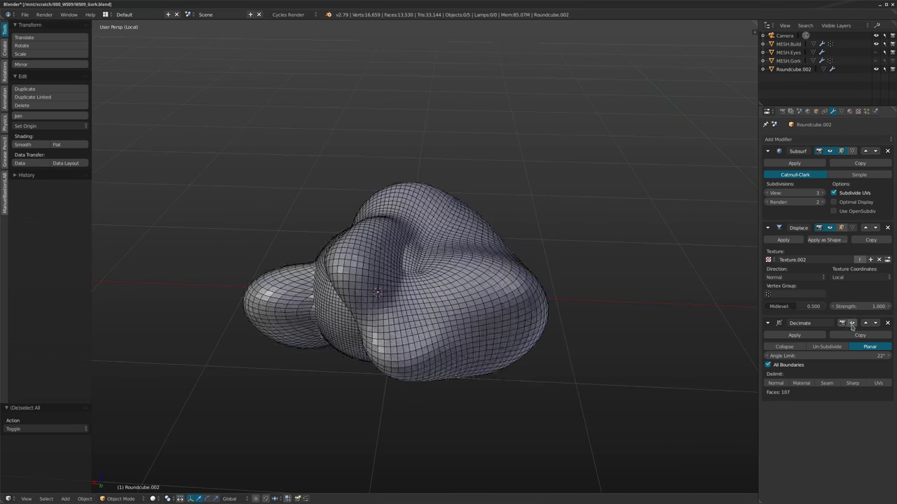
{"action": "middle_click_drag", "start_coordinate": [533, 302], "coordinate": [439, 337]}
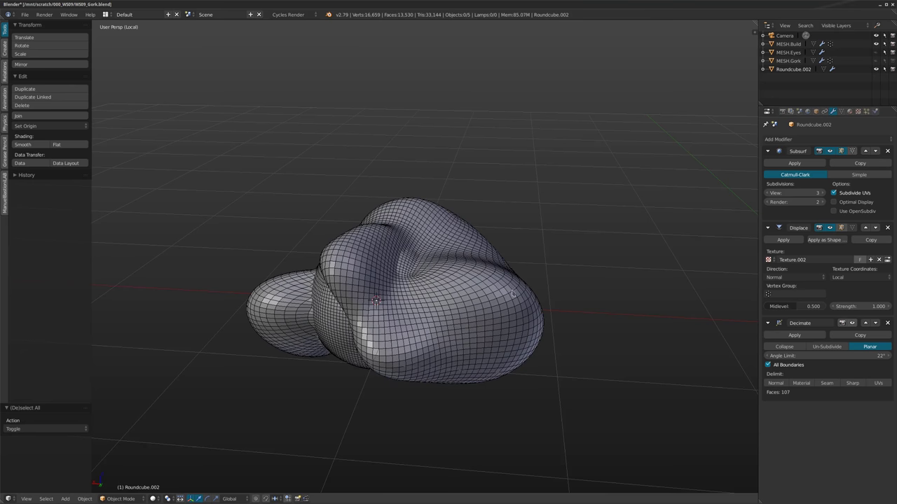
{"action": "left_click", "coordinate": [851, 322]}
{"action": "middle_click_drag", "start_coordinate": [490, 308], "coordinate": [475, 297]}
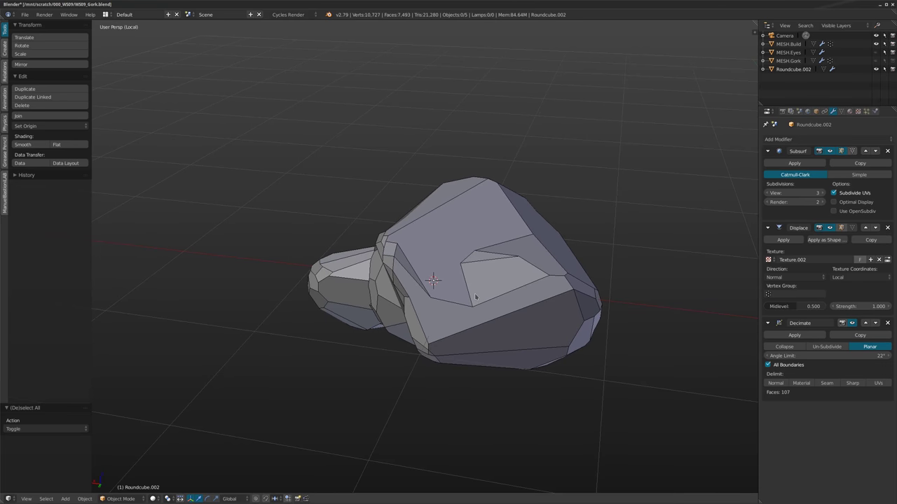
Reselect the round cube and examine its low-poly faces from the opposite side.
{"action": "scroll", "coordinate": [471, 288], "scroll_direction": "up", "scroll_amount": 1}
{"action": "middle_click_drag", "start_coordinate": [480, 290], "coordinate": [453, 268], "text": "shift"}
{"action": "key", "text": "a"}
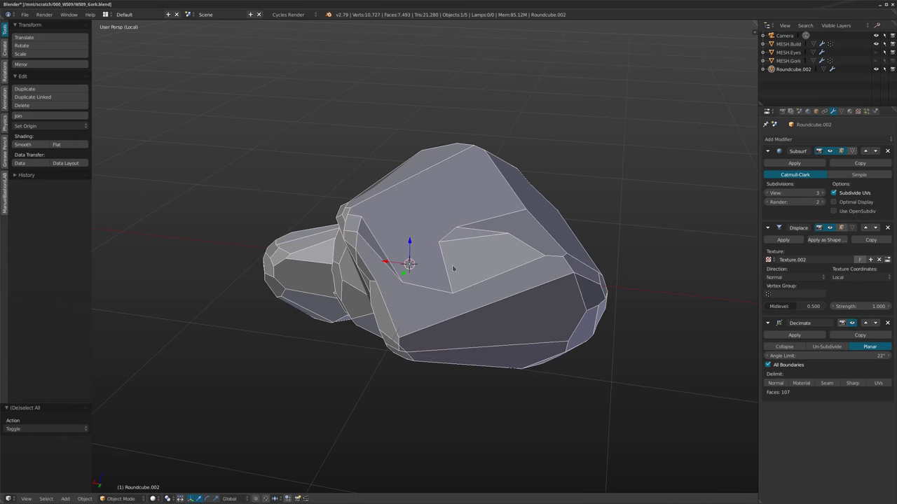
{"action": "middle_click_drag", "start_coordinate": [442, 347], "coordinate": [443, 318]}
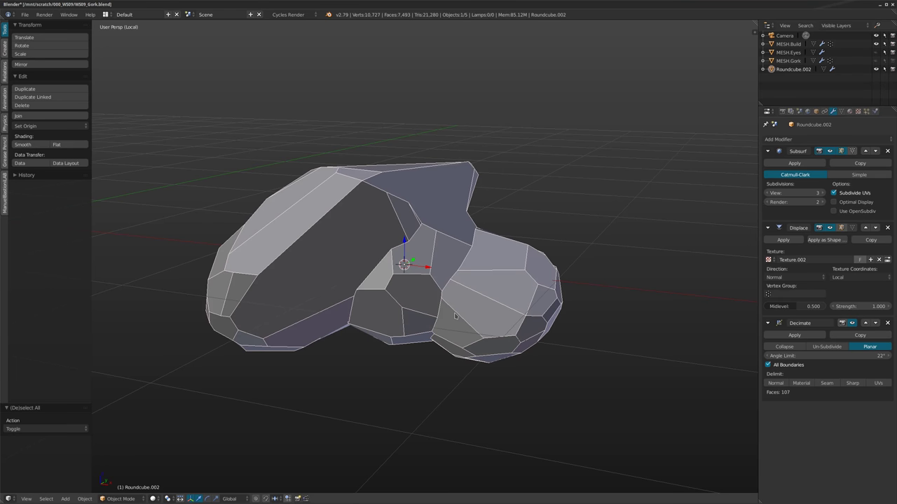
Turn off the Wire and Draw All Edges display options for the round cube.
{"action": "middle_click_drag", "start_coordinate": [410, 283], "coordinate": [394, 307]}
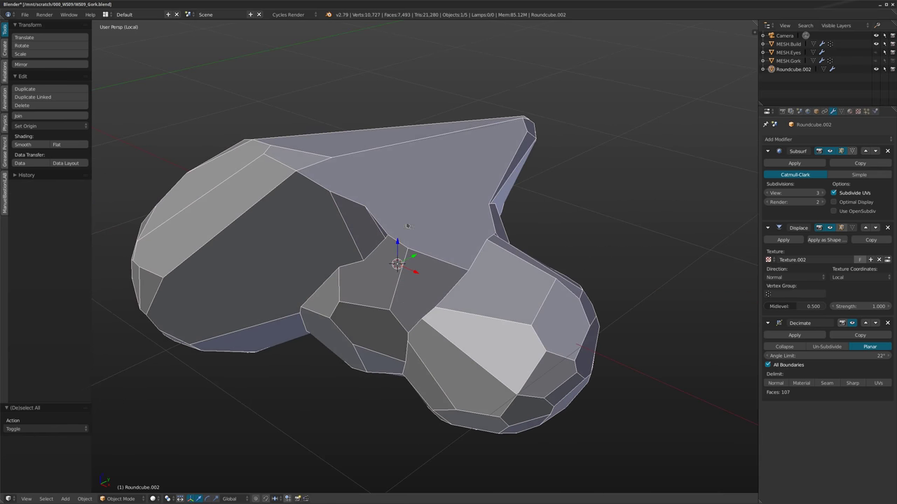
{"action": "middle_click_drag", "start_coordinate": [396, 239], "coordinate": [434, 235]}
{"action": "left_click", "coordinate": [815, 111]}
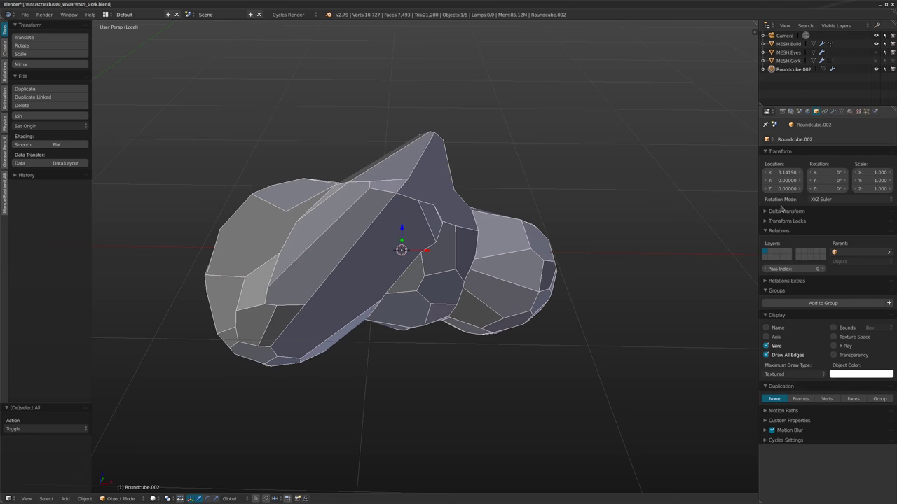
{"action": "left_click", "coordinate": [778, 349]}
{"action": "middle_click_drag", "start_coordinate": [522, 304], "coordinate": [449, 302]}
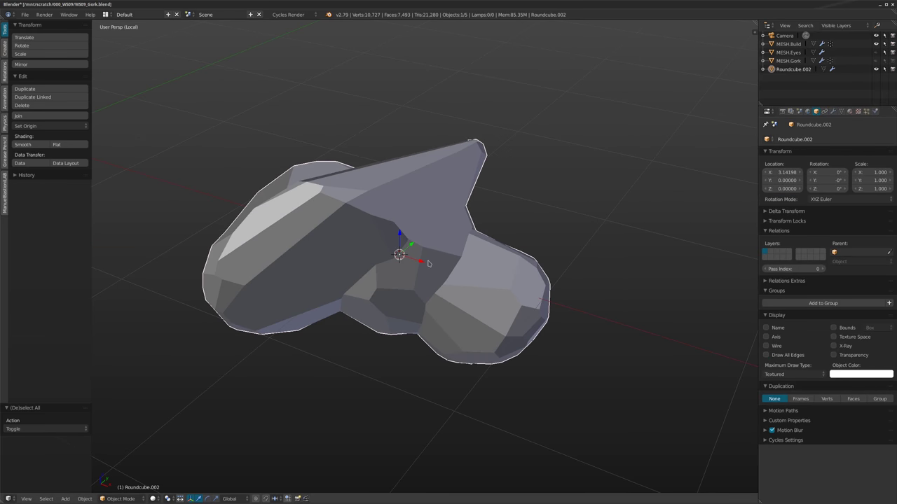
Set the round cube's Displace modifier Strength to 0.940.
{"action": "left_click", "coordinate": [834, 112]}
{"action": "middle_click_drag", "start_coordinate": [435, 264], "coordinate": [451, 260], "text": "shift"}
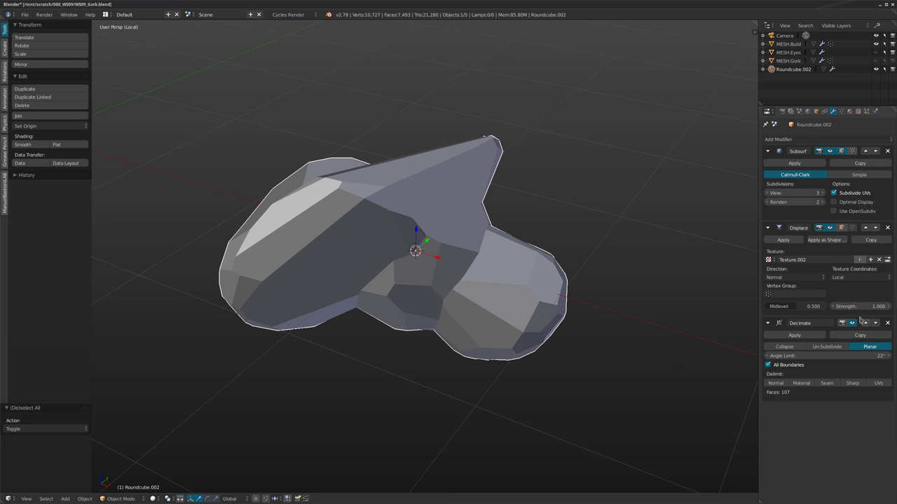
{"action": "mouse_move", "coordinate": [860, 306]}
{"action": "left_mouse_down"}
{"action": "mouse_move", "coordinate": [830, 306]}
{"action": "mouse_move", "coordinate": [859, 306]}
{"action": "left_mouse_up"}
Examine the flat planar-decimated facets of the displaced round cube from several sides.
{"action": "middle_click_drag", "start_coordinate": [421, 250], "coordinate": [482, 262]}
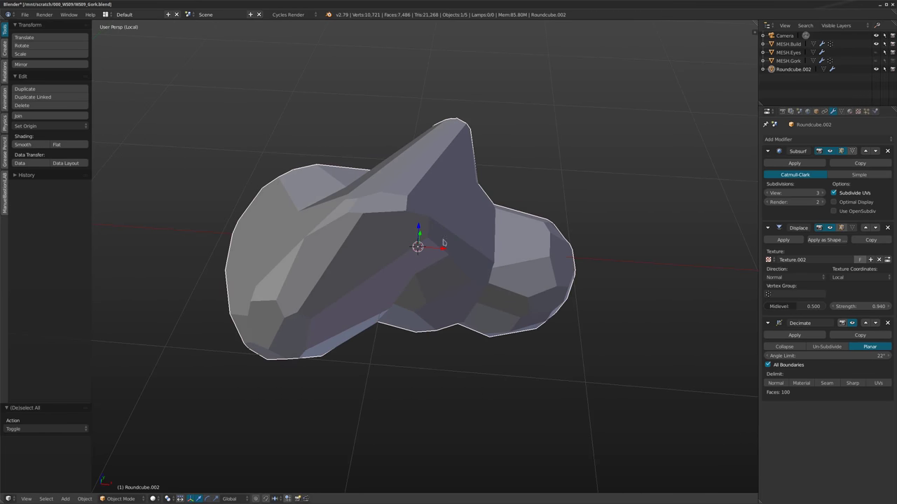
{"action": "middle_click_drag", "start_coordinate": [532, 278], "coordinate": [488, 296]}
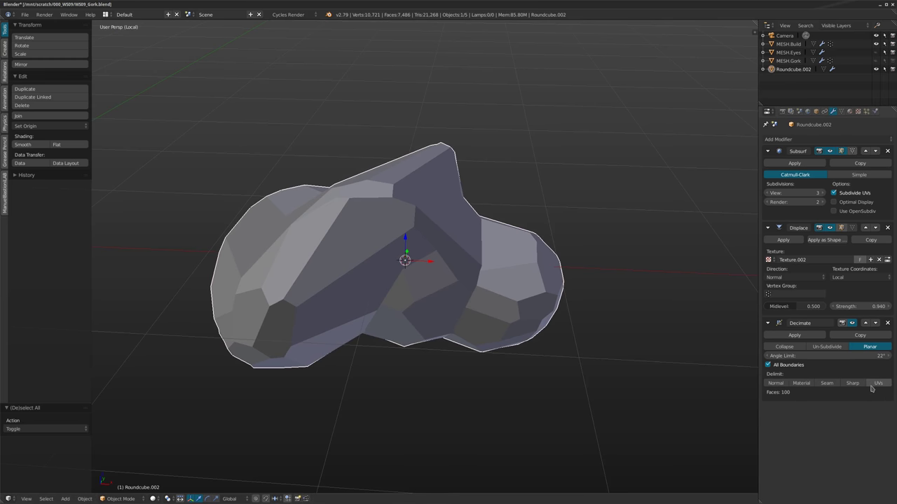
{"action": "middle_click_drag", "start_coordinate": [506, 330], "coordinate": [523, 341], "text": "shift"}
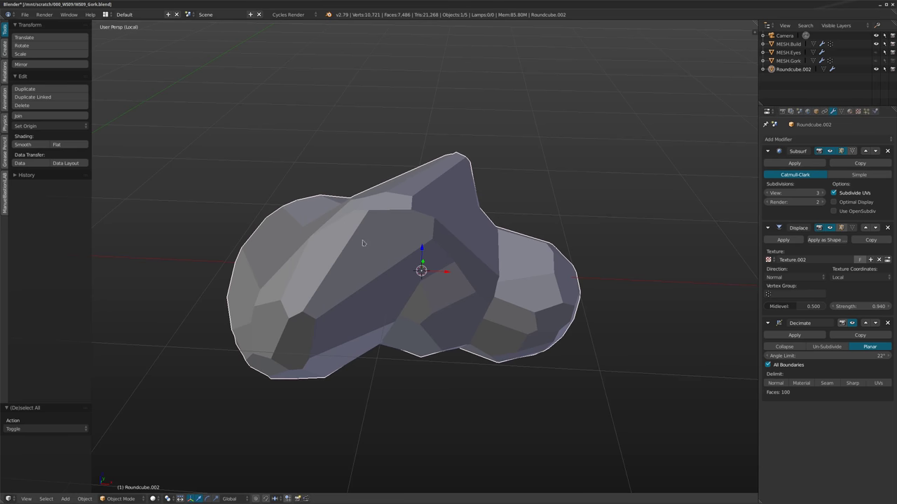
{"action": "middle_click_drag", "start_coordinate": [443, 242], "coordinate": [375, 264]}
{"action": "middle_click_drag", "start_coordinate": [375, 264], "coordinate": [400, 278], "text": "shift"}
{"action": "scroll", "coordinate": [495, 276], "scroll_direction": "up", "scroll_amount": 1}
{"action": "middle_click_drag", "start_coordinate": [499, 288], "coordinate": [351, 258], "text": "shift"}
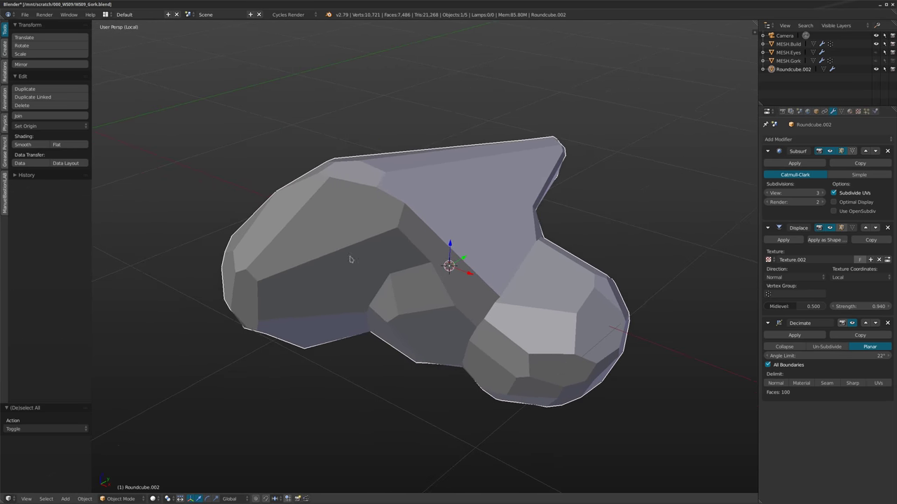
{"action": "middle_click_drag", "start_coordinate": [533, 308], "coordinate": [500, 302], "text": "shift"}
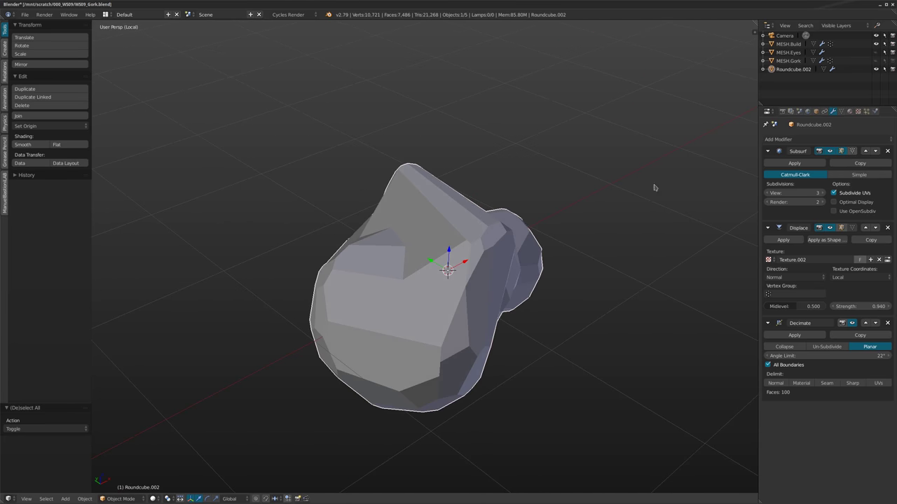
Duplicate the round cube in place and add a Wireframe modifier to the copy.
{"action": "middle_click_drag", "start_coordinate": [532, 218], "coordinate": [495, 210]}
{"action": "key", "text": "shift+d"}
{"action": "key", "text": "Return"}
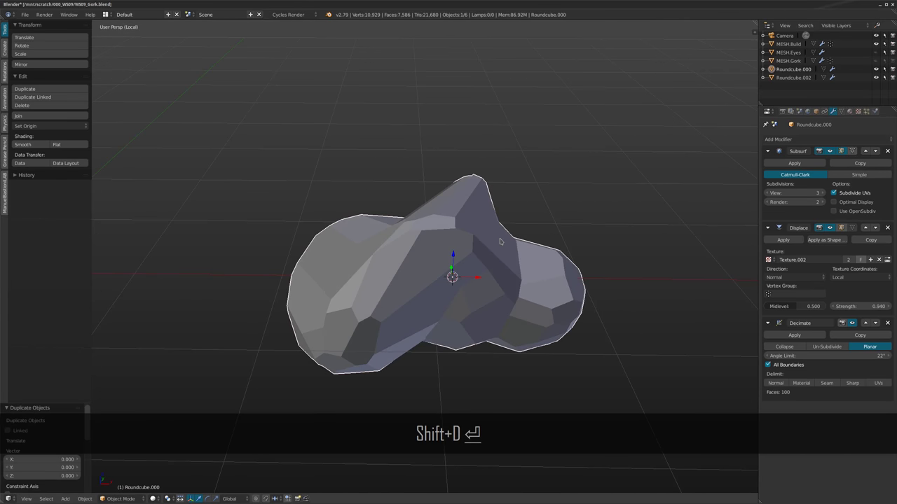
{"action": "left_click", "coordinate": [792, 138]}
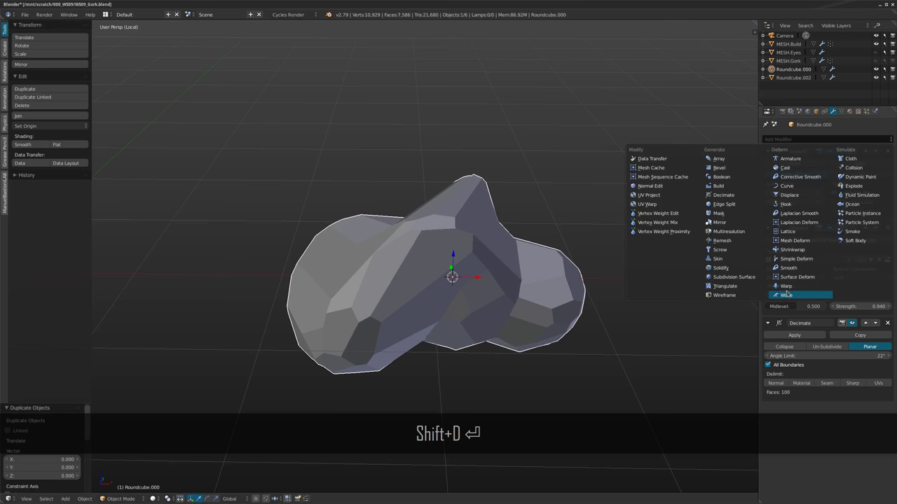
{"action": "left_click", "coordinate": [723, 294]}
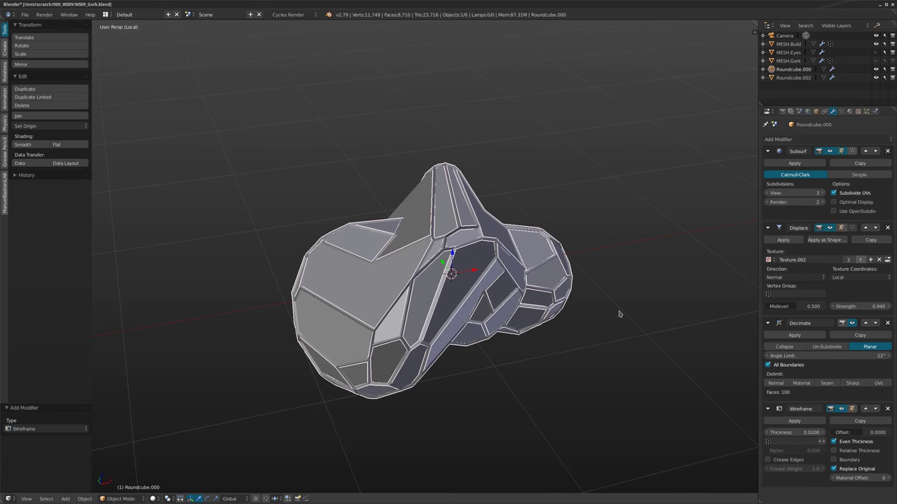
Set the Wireframe modifier's Offset to 20 after trying 1 and 50, and deselect the copy to inspect the cage.
{"action": "left_click_drag", "start_coordinate": [862, 432], "coordinate": [890, 432]}
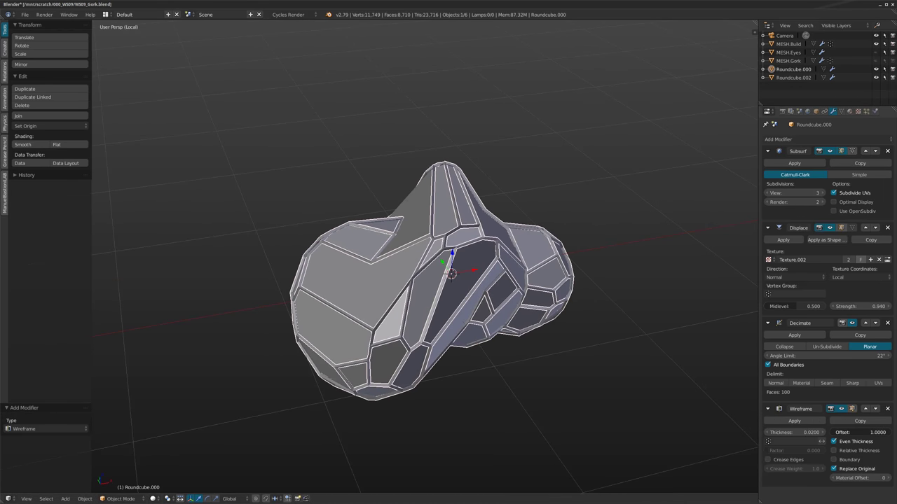
{"action": "left_click", "coordinate": [858, 432]}
{"action": "type", "text": "50"}
{"action": "key", "text": "Return"}
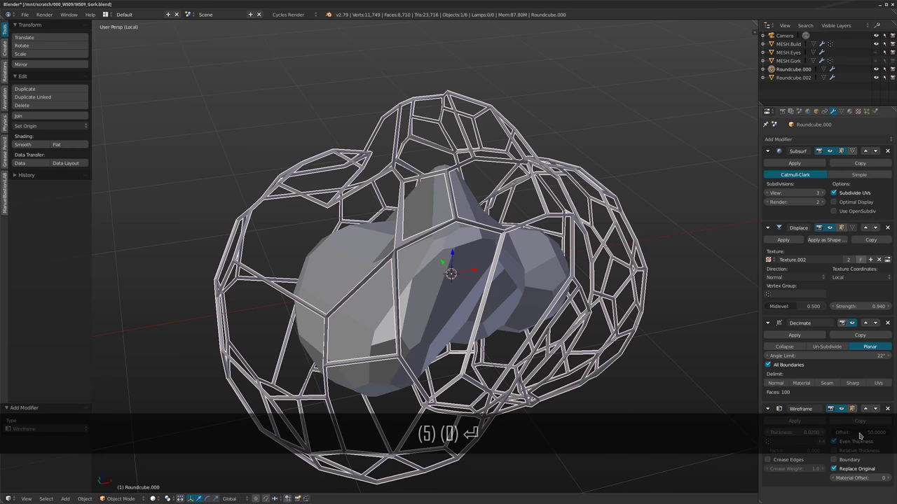
{"action": "type", "text": "20"}
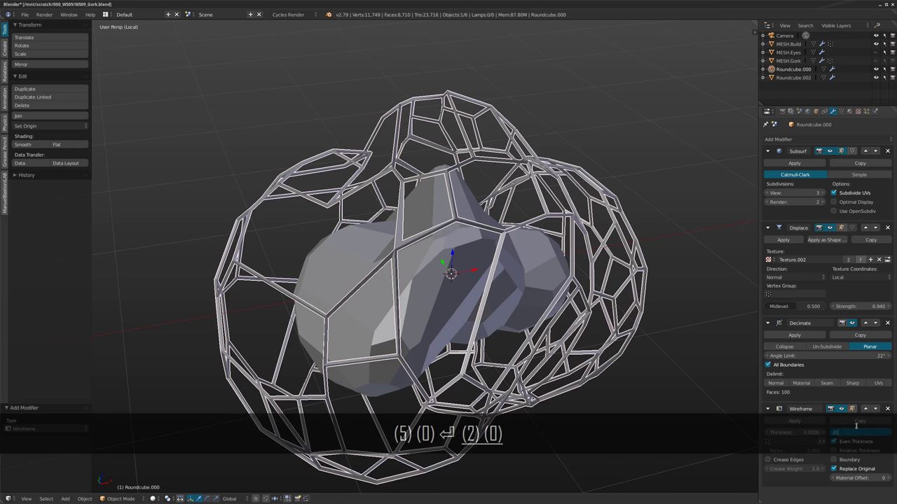
{"action": "key", "text": "Return"}
{"action": "middle_click_drag", "start_coordinate": [484, 280], "coordinate": [410, 253]}
{"action": "key", "text": "a"}
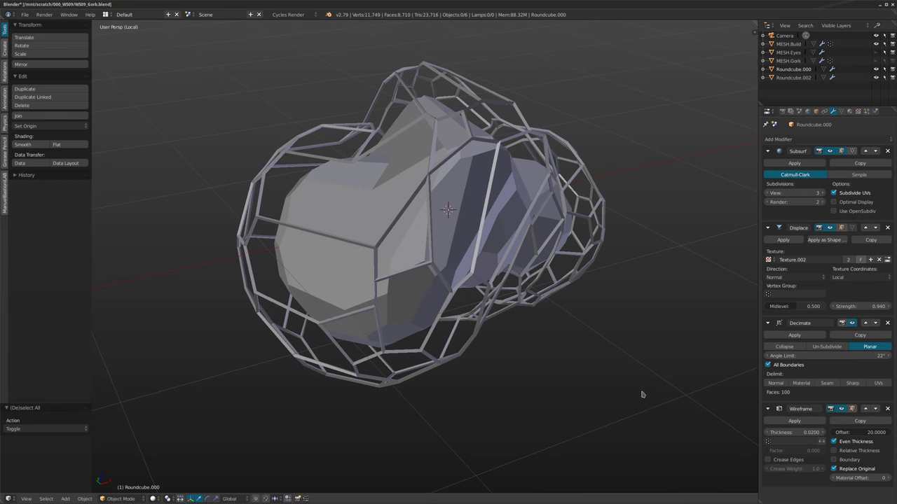
Turn off the Wireframe modifier's viewport display and try a Smooth modifier on the duplicate round cube.
{"action": "left_click", "coordinate": [841, 409]}
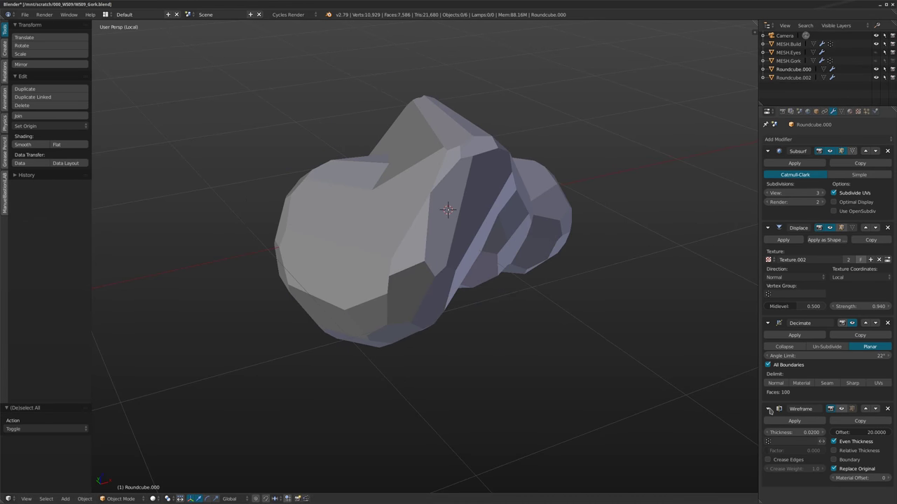
{"action": "left_click", "coordinate": [809, 140]}
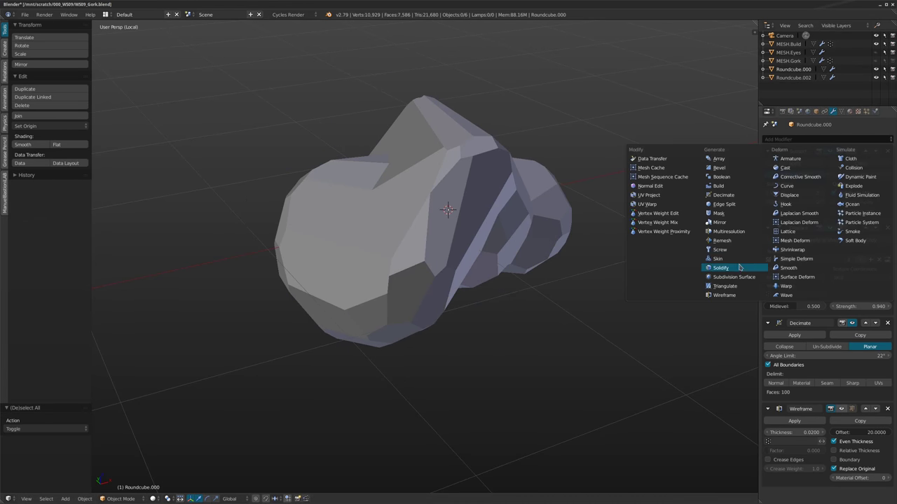
{"action": "left_click", "coordinate": [790, 268]}
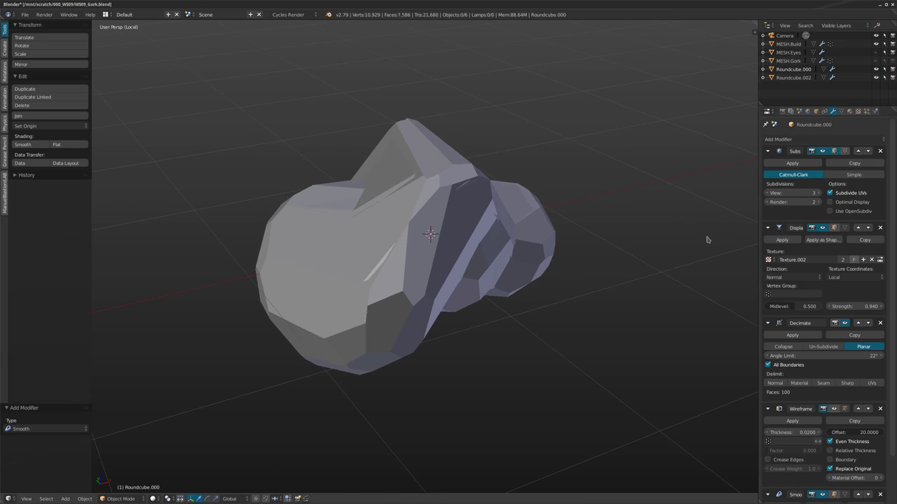
{"action": "middle_click_drag", "start_coordinate": [517, 223], "coordinate": [422, 215]}
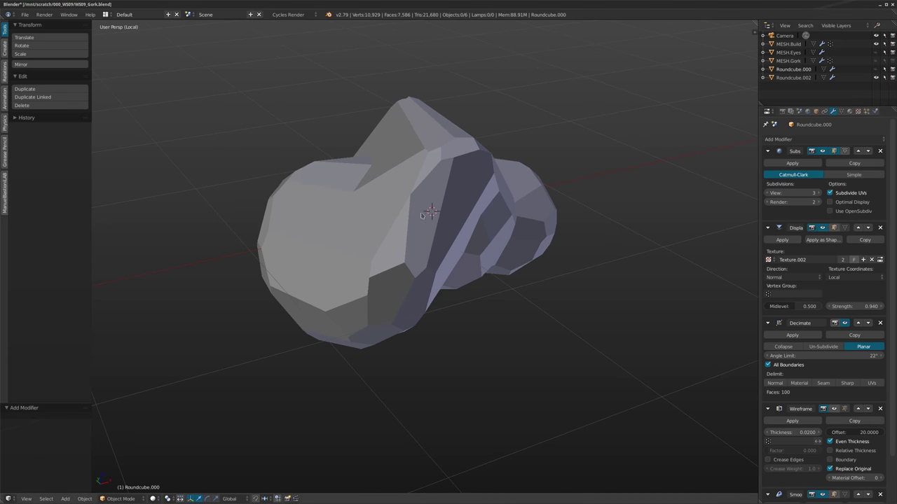
Unhide and reselect the duplicate Roundcube.000 and remove its Smooth modifier.
{"action": "right_click", "coordinate": [432, 211]}
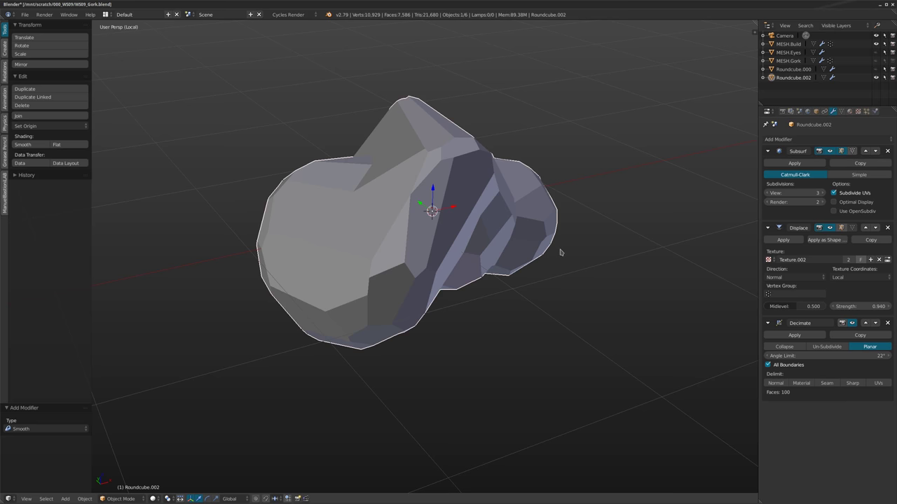
{"action": "left_click", "coordinate": [875, 69]}
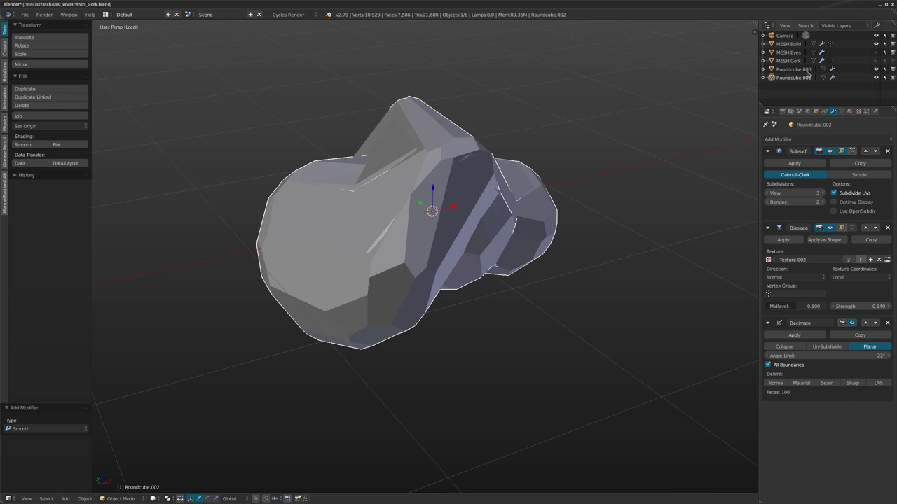
{"action": "left_click", "coordinate": [806, 70]}
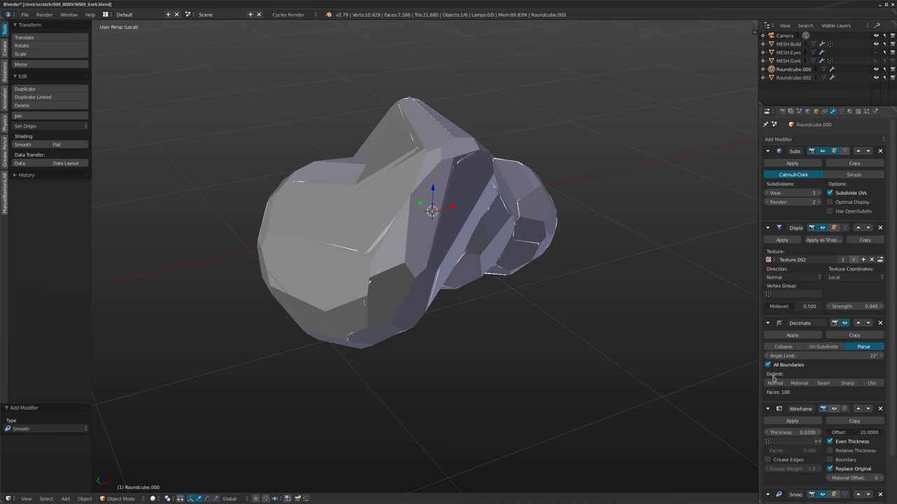
{"action": "left_click", "coordinate": [880, 494]}
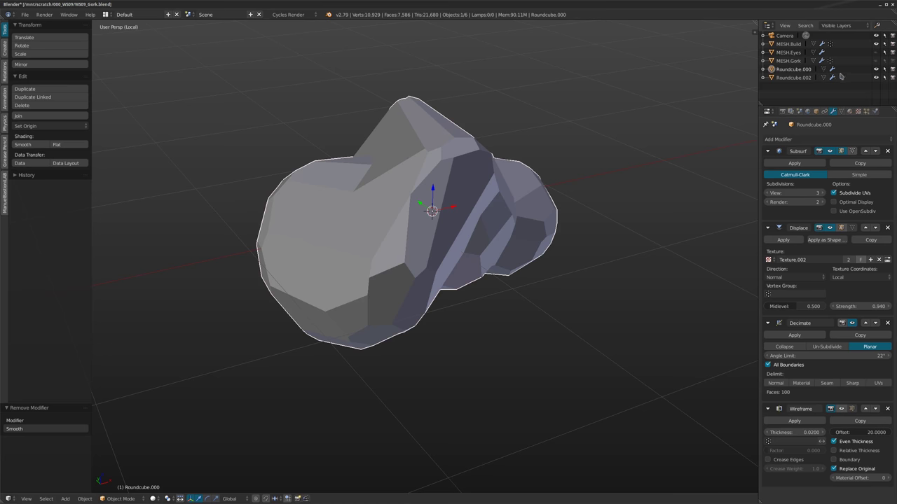
Add a Smooth modifier to Roundcube.000 with the original hidden, and place it between Decimate and Wireframe.
{"action": "left_click", "coordinate": [788, 140]}
{"action": "left_click", "coordinate": [789, 268]}
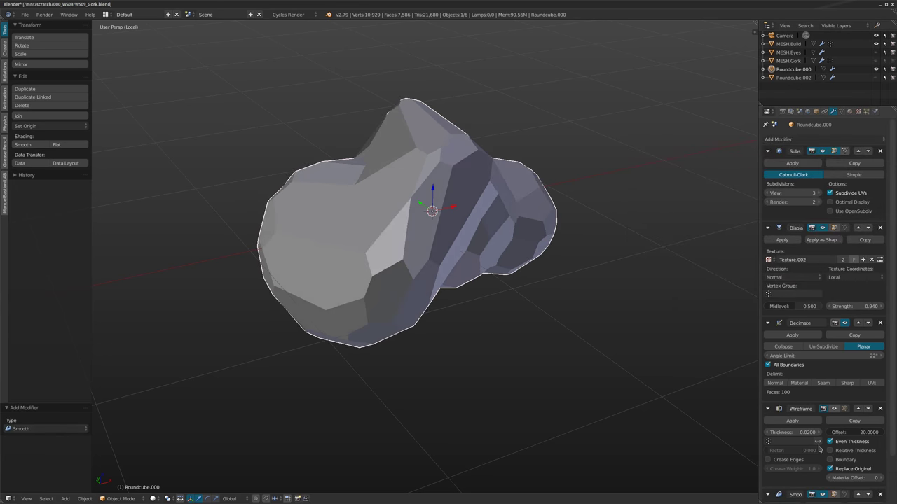
{"action": "scroll", "coordinate": [861, 459], "scroll_direction": "down", "scroll_amount": 2}
{"action": "left_click", "coordinate": [858, 441]}
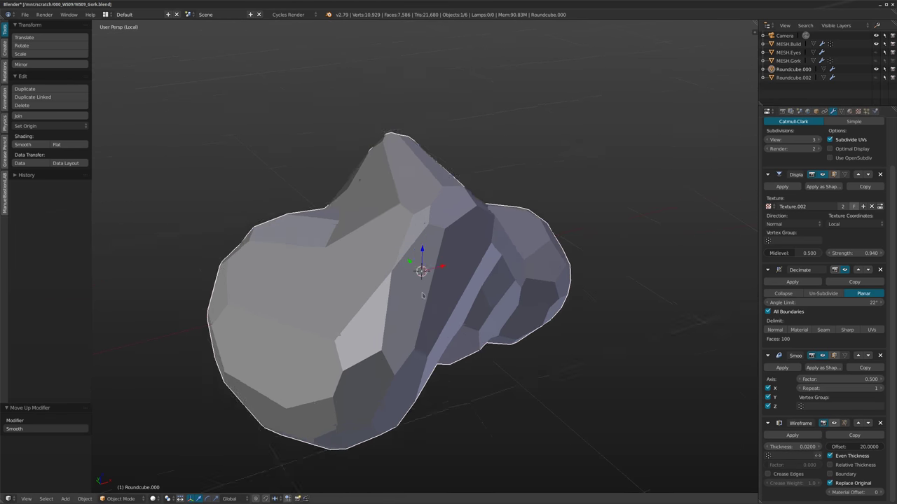
{"action": "middle_click_drag", "start_coordinate": [470, 297], "coordinate": [467, 233], "text": "shift"}
{"action": "middle_click_drag", "start_coordinate": [526, 273], "coordinate": [526, 263]}
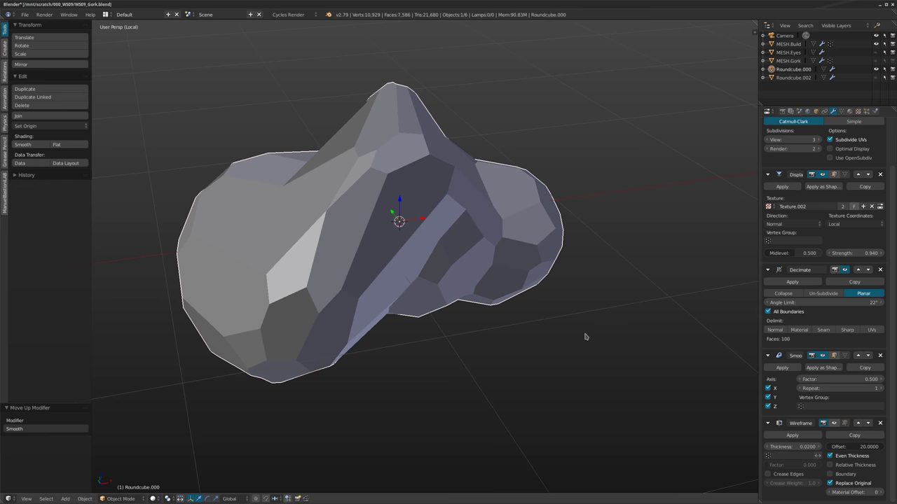
Set the Smooth modifier's Repeat to 30 and disable All Boundaries on the planar Decimate.
{"action": "left_click_drag", "start_coordinate": [837, 388], "coordinate": [881, 388]}
{"action": "middle_click_drag", "start_coordinate": [460, 356], "coordinate": [438, 299]}
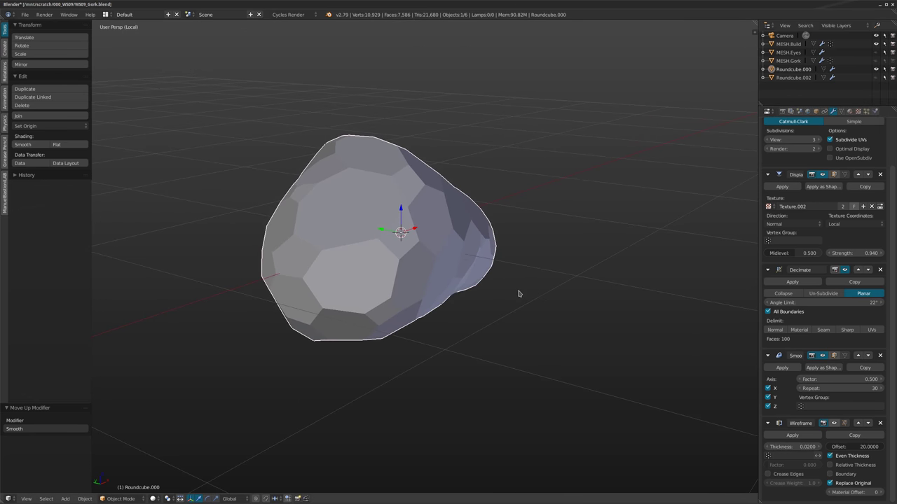
{"action": "left_click", "coordinate": [768, 311]}
{"action": "middle_click_drag", "start_coordinate": [505, 308], "coordinate": [493, 277]}
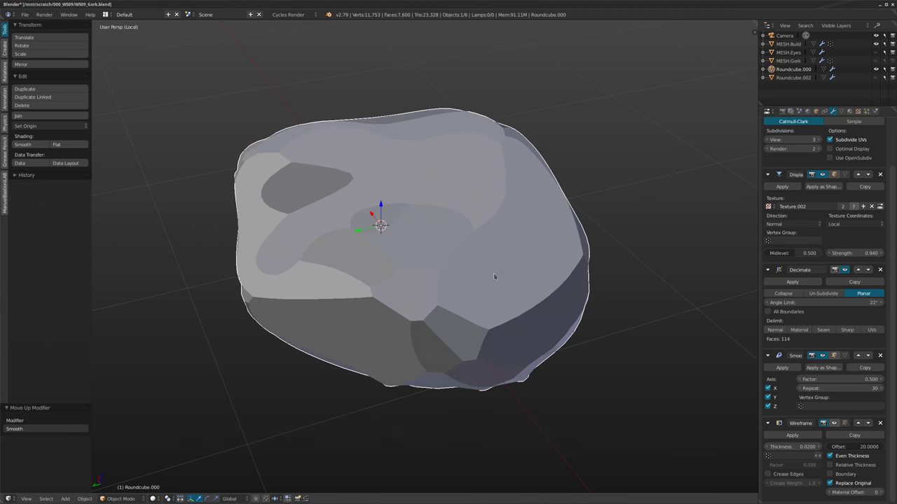
Inspect the smoothed mesh in wireframe shading and switch the viewport to textured shading.
{"action": "key", "text": "z"}
{"action": "mouse_move", "coordinate": [840, 388]}
{"action": "left_mouse_down"}
{"action": "mouse_move", "coordinate": [799, 389]}
{"action": "mouse_move", "coordinate": [844, 388]}
{"action": "left_mouse_up"}
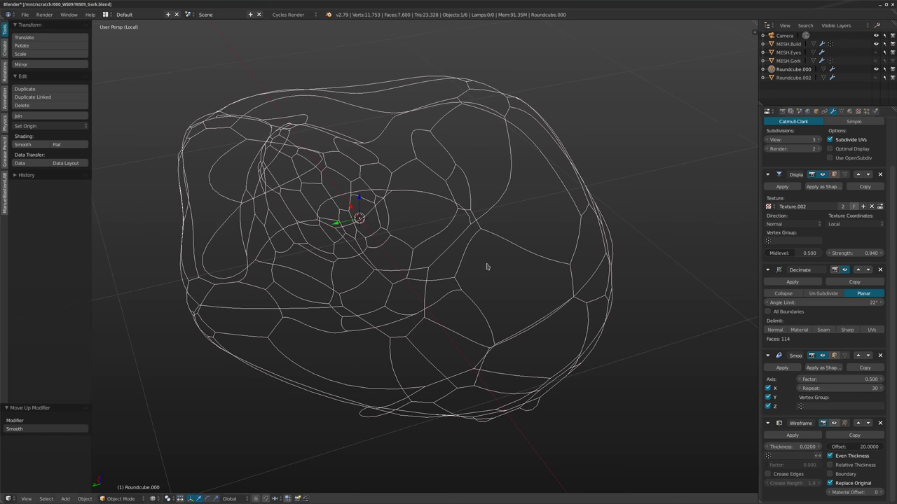
{"action": "scroll", "coordinate": [486, 264], "scroll_direction": "down", "scroll_amount": 1}
{"action": "mouse_move", "coordinate": [505, 276]}
{"action": "middle_mouse_down"}
{"action": "mouse_move", "coordinate": [480, 260]}
{"action": "mouse_move", "coordinate": [475, 267]}
{"action": "middle_mouse_up"}
{"action": "key", "text": "alt+z"}
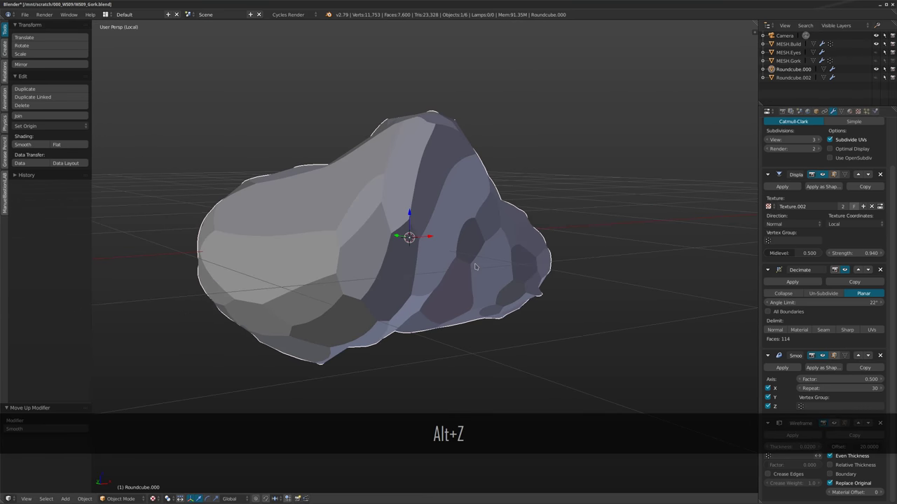
Turn the Wireframe modifier's viewport display back on and disable Even Thickness, framing the object in view.
{"action": "left_click", "coordinate": [833, 424]}
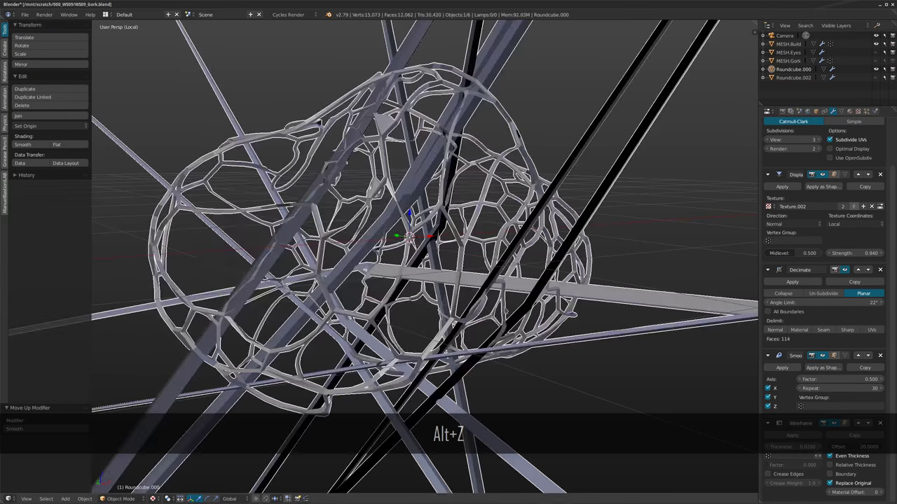
{"action": "middle_click_drag", "start_coordinate": [574, 294], "coordinate": [500, 314]}
{"action": "middle_click_drag", "start_coordinate": [607, 342], "coordinate": [470, 327]}
{"action": "left_click", "coordinate": [840, 459]}
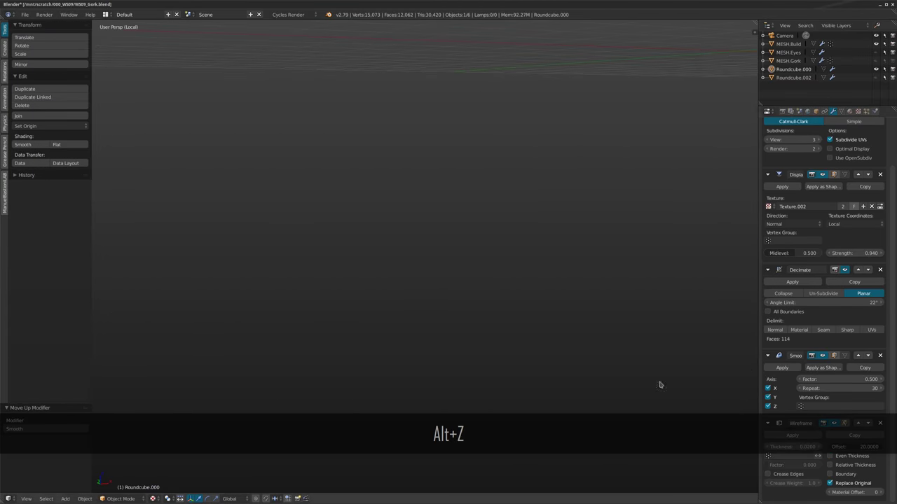
{"action": "middle_click_drag", "start_coordinate": [544, 176], "coordinate": [398, 272]}
{"action": "key", "text": "KP_Decimal"}
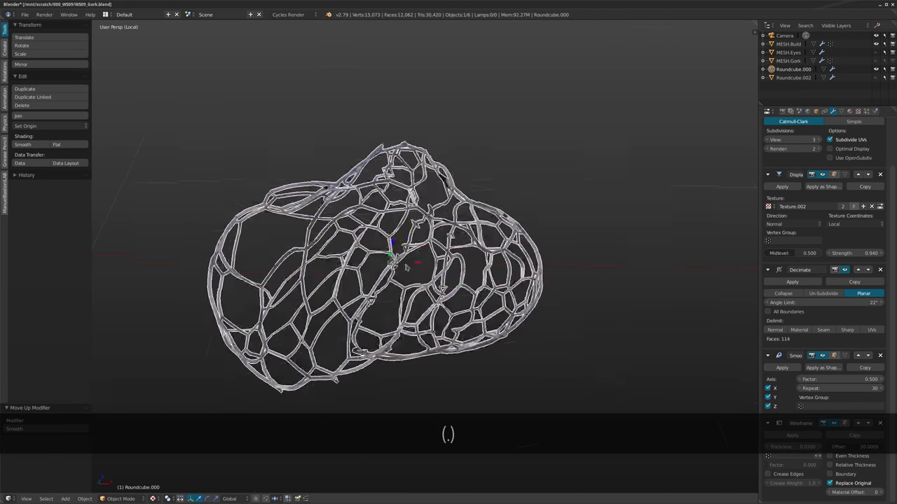
Examine the organic wire cage deselected and up close, and reselect it.
{"action": "key", "text": "a"}
{"action": "middle_click_drag", "start_coordinate": [485, 308], "coordinate": [511, 153]}
{"action": "scroll", "coordinate": [394, 278], "scroll_direction": "up", "scroll_amount": 3}
{"action": "right_click", "coordinate": [569, 317]}
{"action": "middle_click_drag", "start_coordinate": [569, 317], "coordinate": [514, 286]}
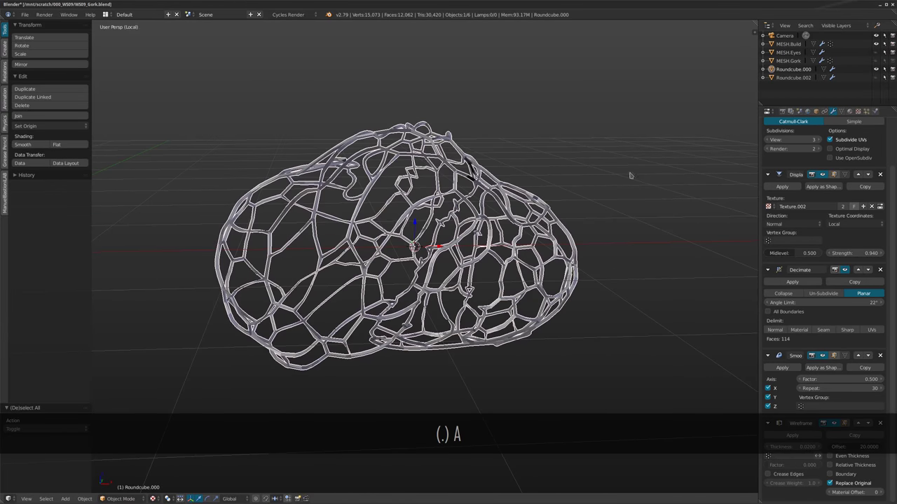
Unhide Roundcube.002 inside the wire cage and view the two shapes together from several angles.
{"action": "mouse_move", "coordinate": [397, 241]}
{"action": "middle_mouse_down"}
{"action": "mouse_move", "coordinate": [387, 219]}
{"action": "mouse_move", "coordinate": [389, 237]}
{"action": "middle_mouse_up"}
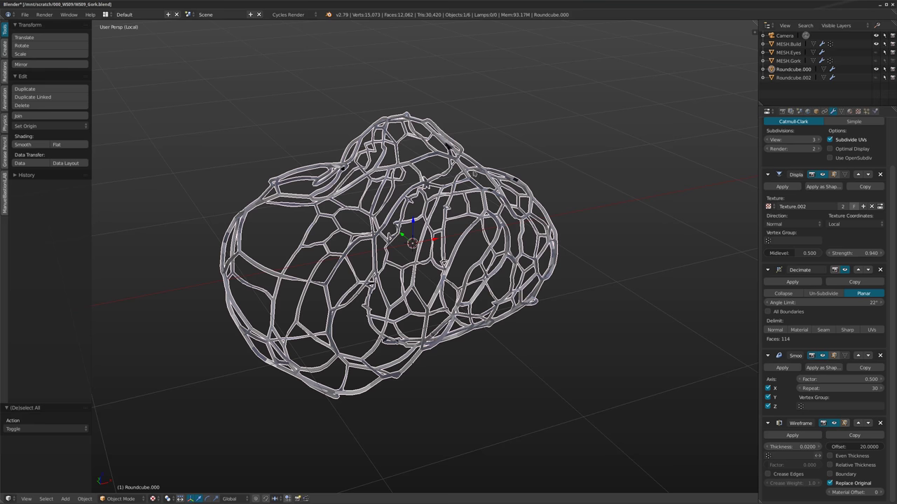
{"action": "middle_click_drag", "start_coordinate": [412, 199], "coordinate": [408, 211]}
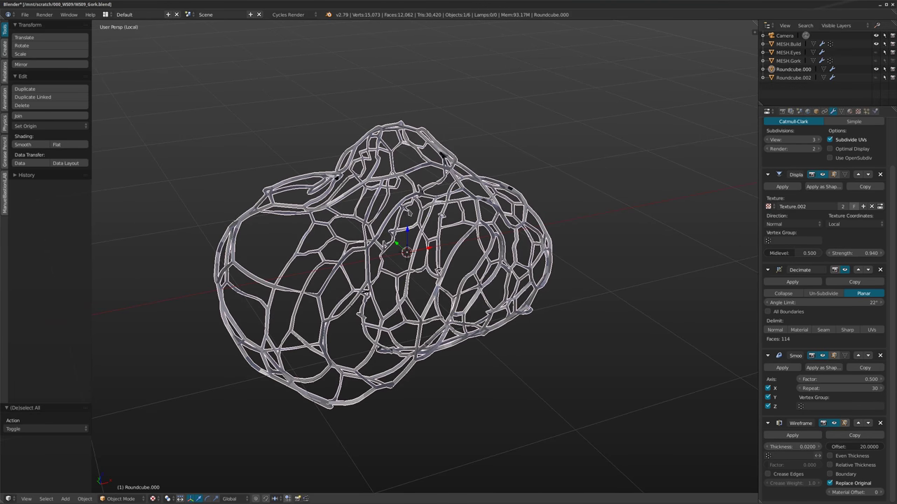
{"action": "left_click", "coordinate": [876, 79]}
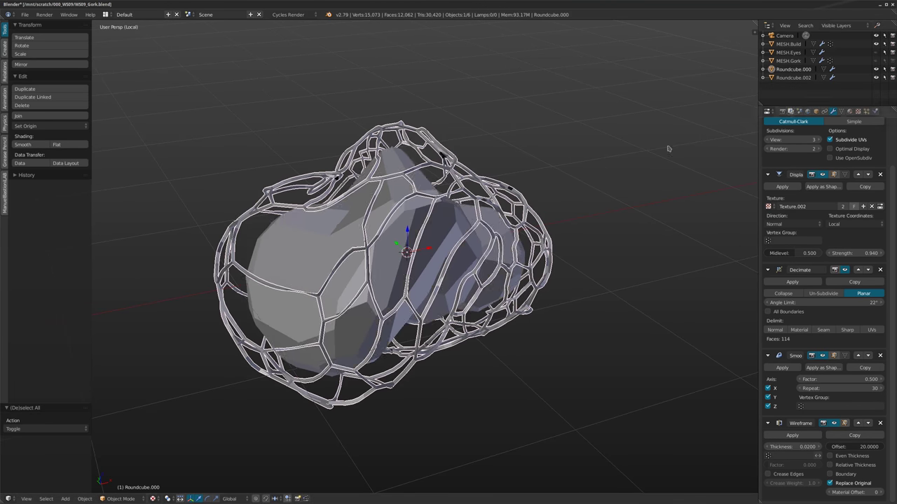
{"action": "middle_click_drag", "start_coordinate": [539, 179], "coordinate": [477, 175]}
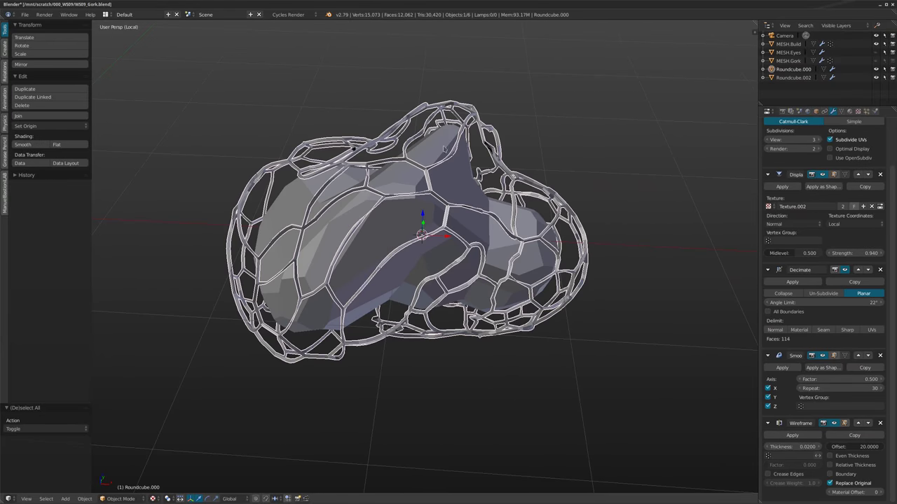
{"action": "middle_click_drag", "start_coordinate": [444, 147], "coordinate": [348, 292]}
Examine the wire cage around the low-poly shape with everything deselected, and reselect the cage.
{"action": "key", "text": "a"}
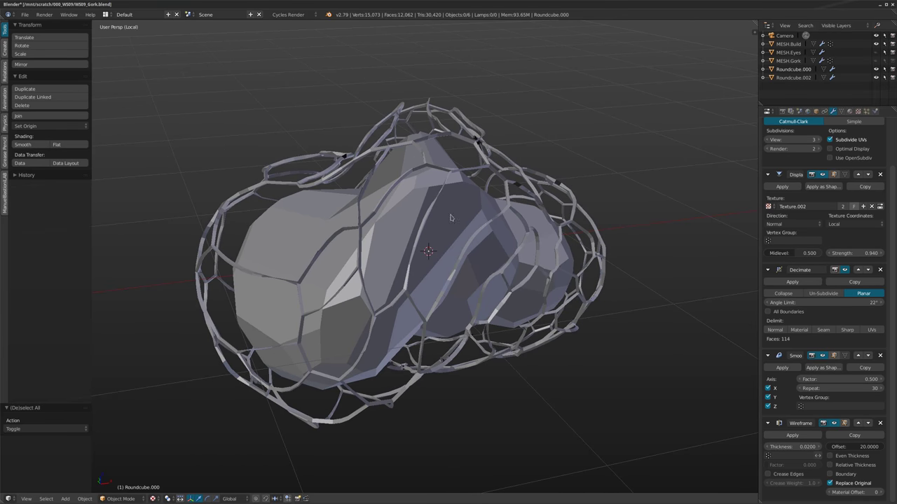
{"action": "middle_click_drag", "start_coordinate": [459, 261], "coordinate": [453, 240]}
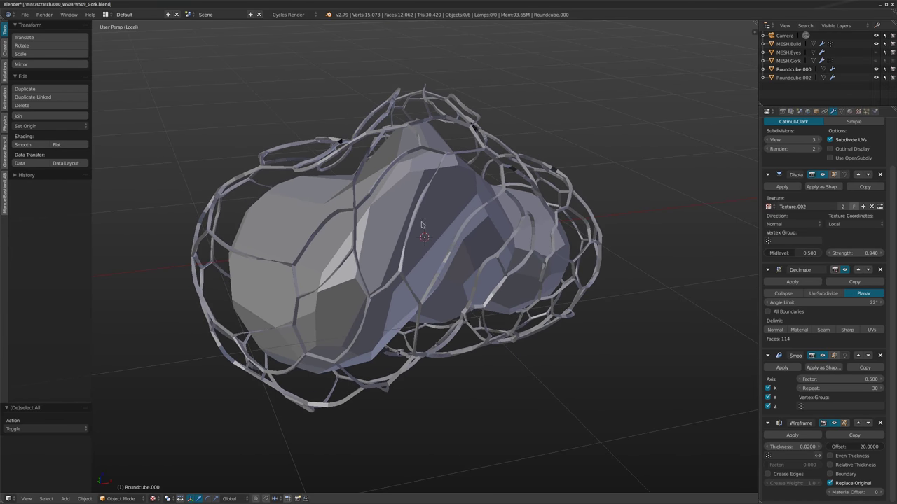
{"action": "mouse_move", "coordinate": [560, 183]}
{"action": "middle_mouse_down"}
{"action": "mouse_move", "coordinate": [532, 164]}
{"action": "mouse_move", "coordinate": [555, 190]}
{"action": "middle_mouse_up"}
{"action": "scroll", "coordinate": [554, 191], "scroll_direction": "up", "scroll_amount": 2}
{"action": "right_click", "coordinate": [464, 252]}
{"action": "middle_click_drag", "start_coordinate": [464, 252], "coordinate": [424, 236]}
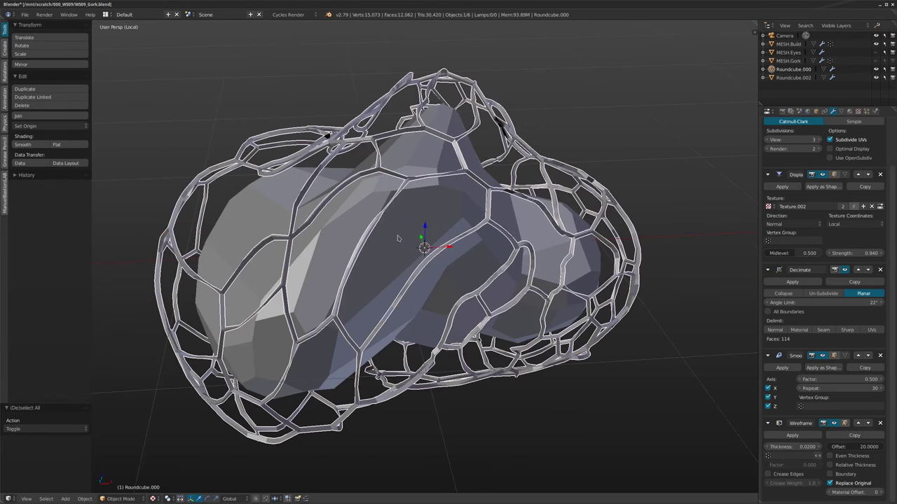
Leave local view and hide both Roundcube.000 and Roundcube.002.
{"action": "key", "text": "KP_Divide"}
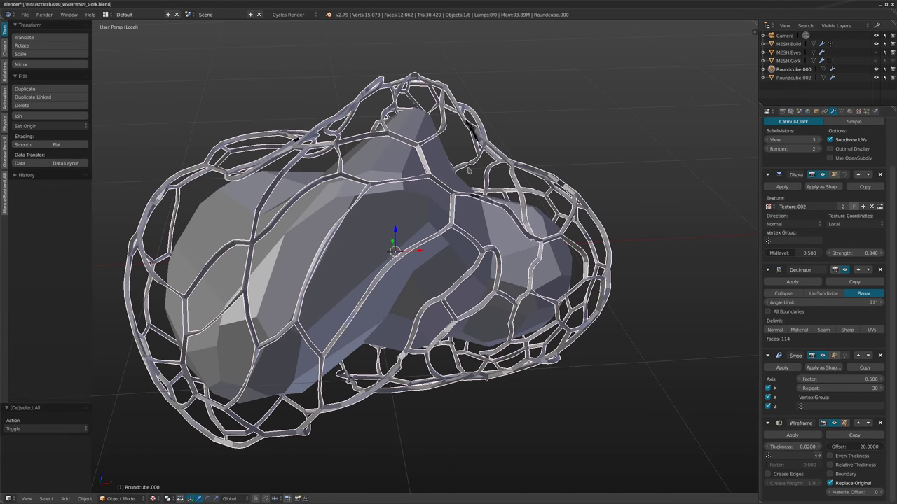
{"action": "scroll", "coordinate": [528, 190], "scroll_direction": "down", "scroll_amount": 2}
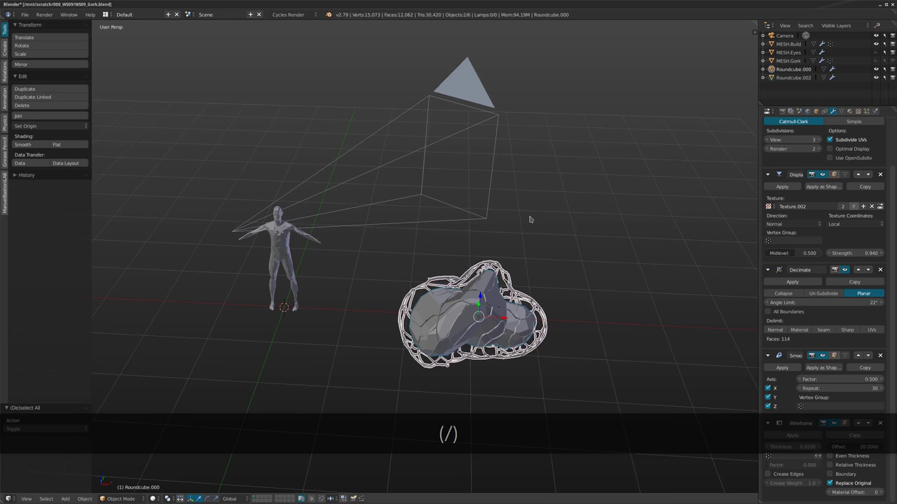
{"action": "left_click", "coordinate": [875, 69]}
{"action": "left_click", "coordinate": [876, 78]}
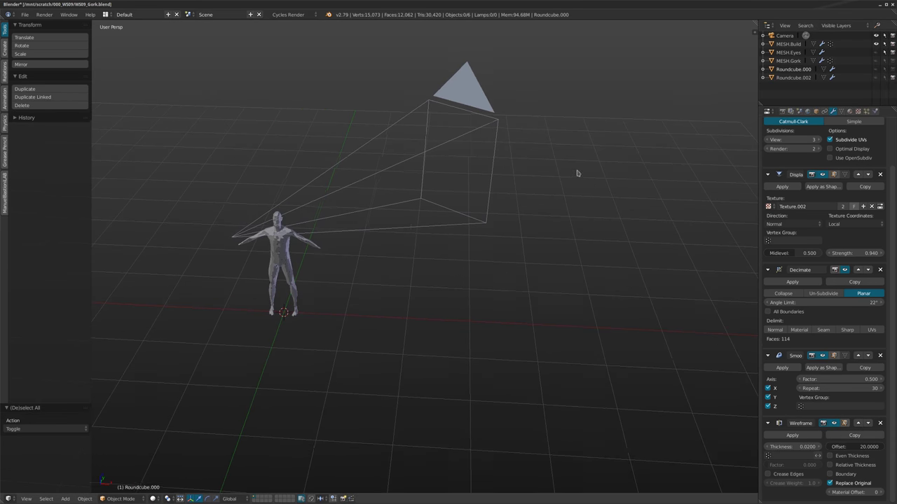
From the camera view, select MESH.Build and enable its Wire display option.
{"action": "key", "text": "KP_0"}
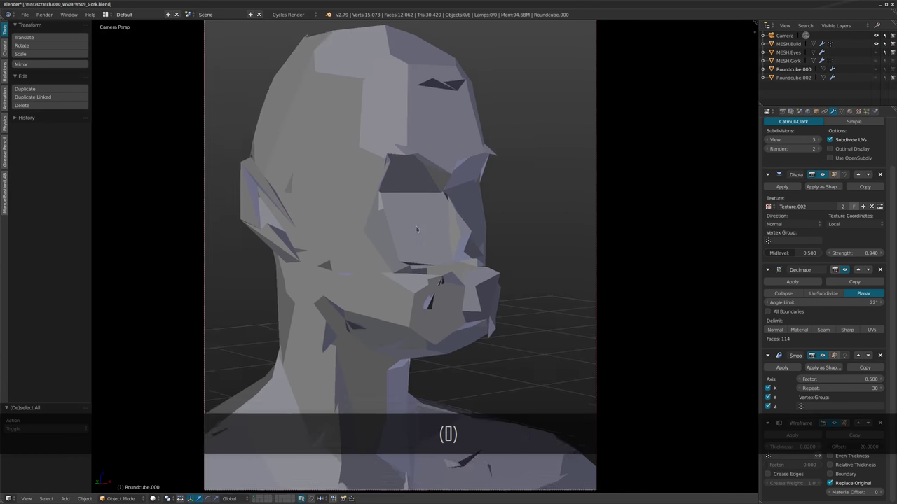
{"action": "right_click", "coordinate": [234, 204]}
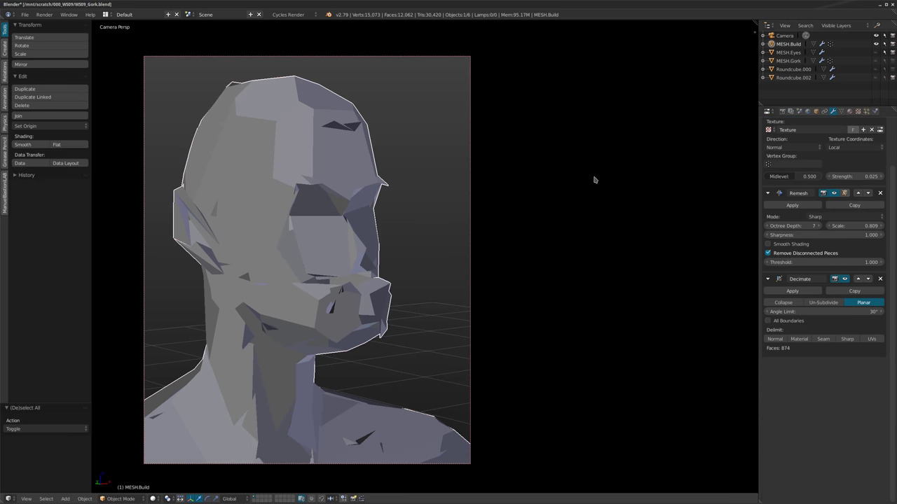
{"action": "left_click", "coordinate": [816, 111]}
{"action": "left_click", "coordinate": [771, 346]}
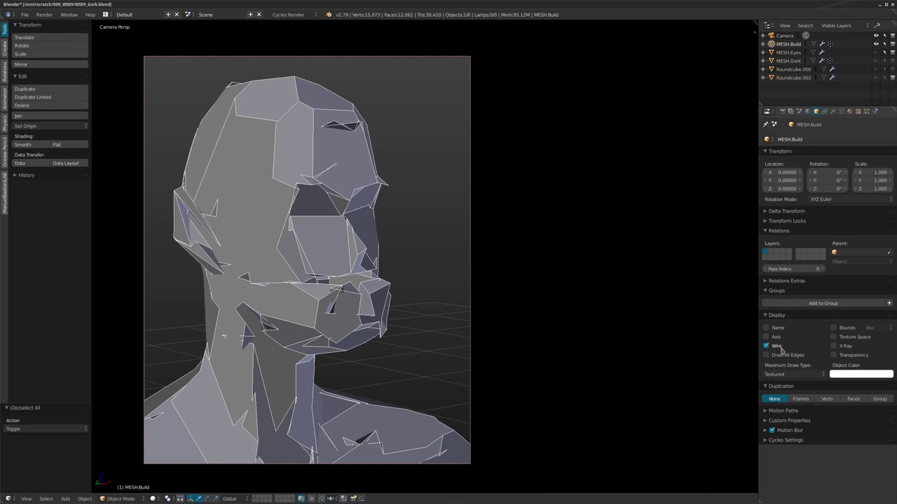
Toggle the viewport display of MESH.Build's planar Decimate modifier off and back on to compare the topology.
{"action": "left_click", "coordinate": [831, 111]}
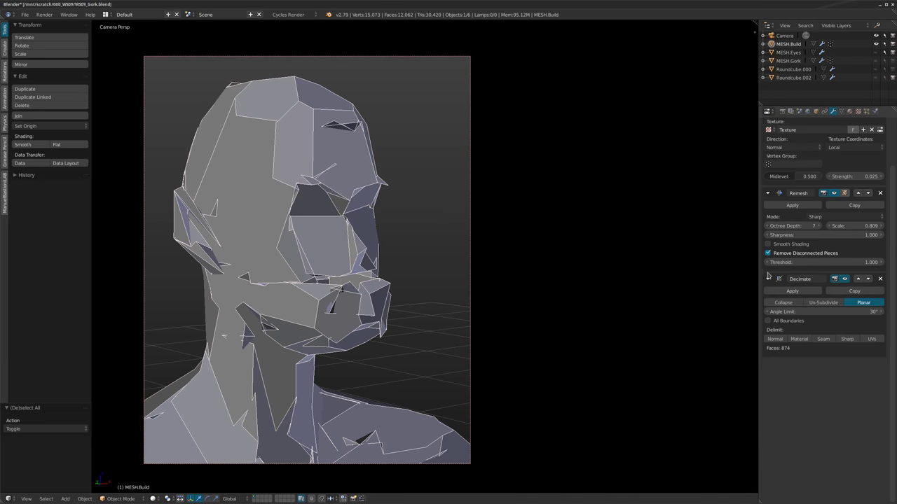
{"action": "left_click", "coordinate": [845, 279]}
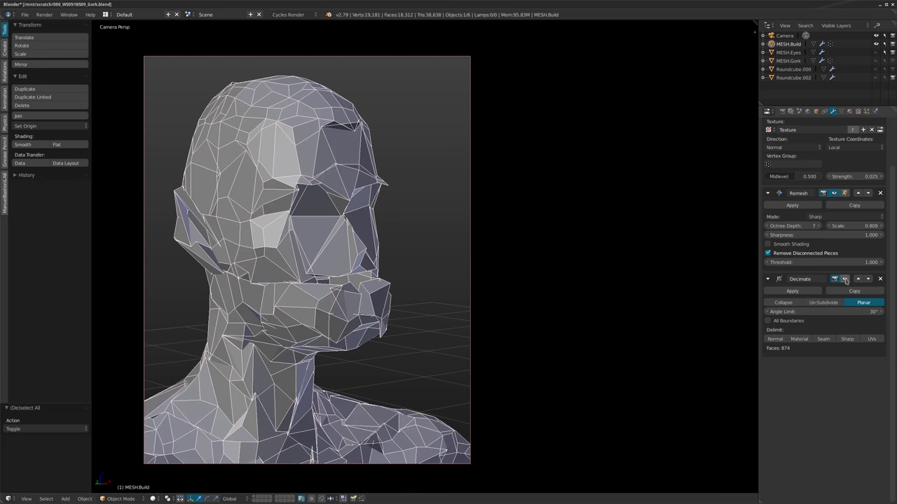
{"action": "left_click", "coordinate": [846, 279]}
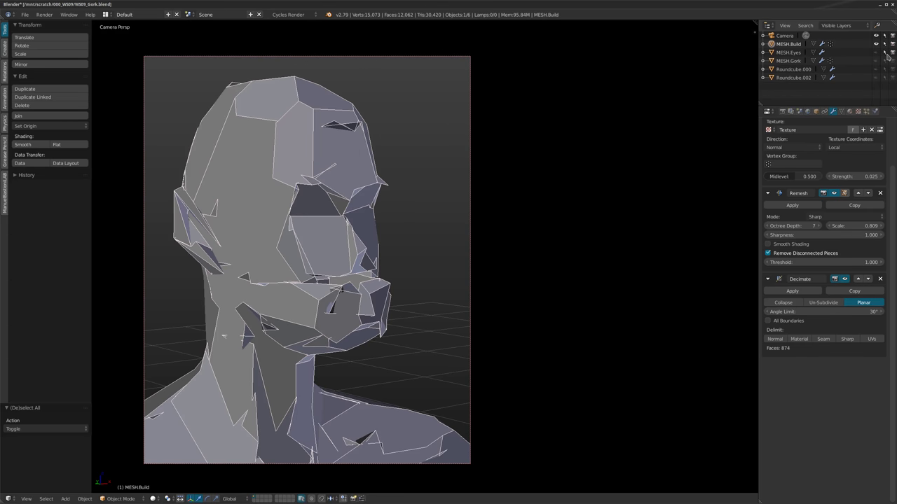
Hide MESH.Build, then unhide and select MESH.Gork.
{"action": "left_click", "coordinate": [877, 44]}
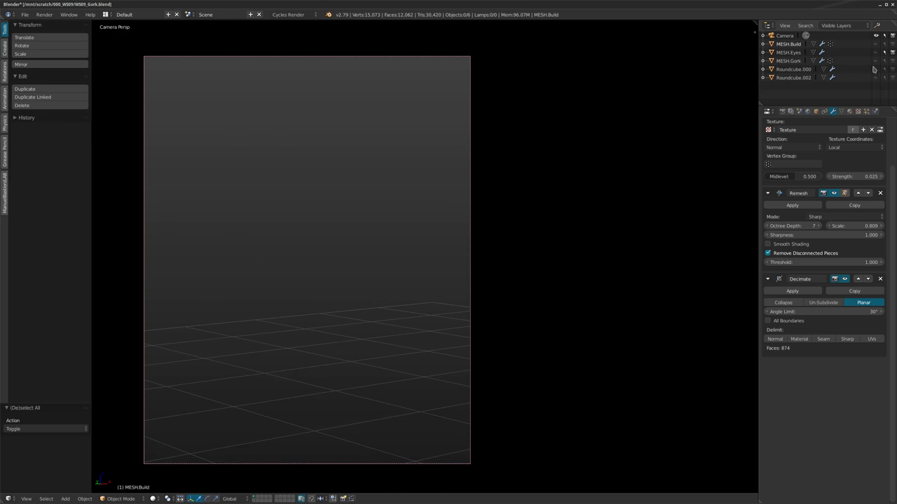
{"action": "left_click", "coordinate": [876, 61]}
{"action": "right_click", "coordinate": [326, 216]}
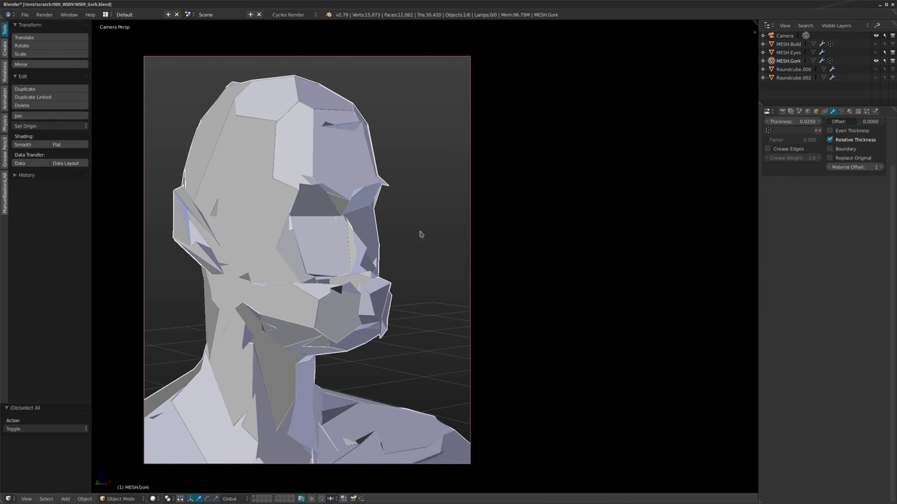
Examine MESH.Gork's faceted head and body from different angles, briefly checking its mesh in Edit Mode.
{"action": "middle_click_drag", "start_coordinate": [420, 233], "coordinate": [405, 217]}
{"action": "scroll", "coordinate": [404, 217], "scroll_direction": "down", "scroll_amount": 4}
{"action": "middle_click_drag", "start_coordinate": [453, 241], "coordinate": [483, 254]}
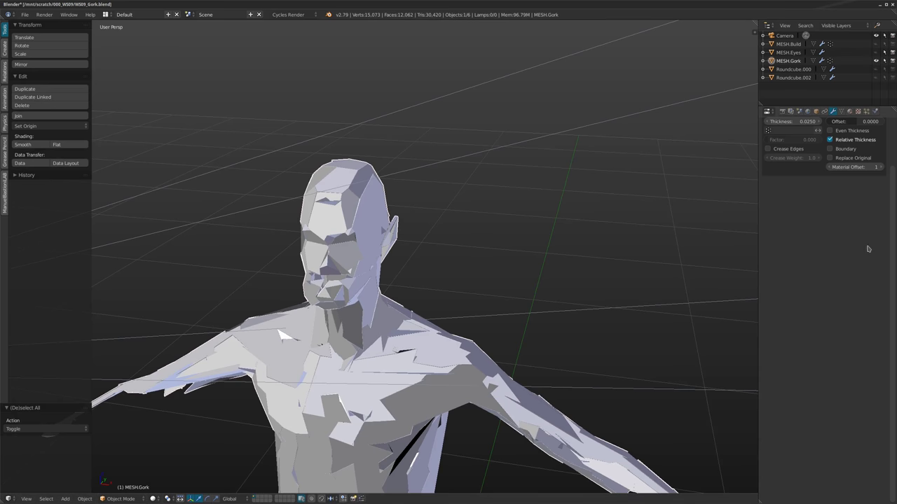
{"action": "scroll", "coordinate": [868, 248], "scroll_direction": "up", "scroll_amount": 3}
{"action": "scroll", "coordinate": [405, 307], "scroll_direction": "up", "scroll_amount": 3}
{"action": "middle_click_drag", "start_coordinate": [401, 306], "coordinate": [449, 257]}
{"action": "key", "text": "KP_0"}
{"action": "key", "text": "Tab"}
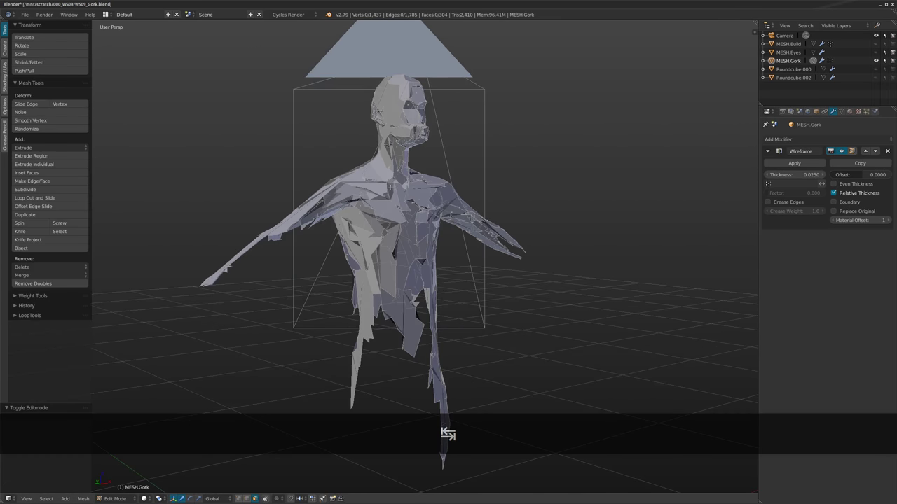
{"action": "key", "text": "Tab"}
{"action": "scroll", "coordinate": [376, 261], "scroll_direction": "up", "scroll_amount": 6}
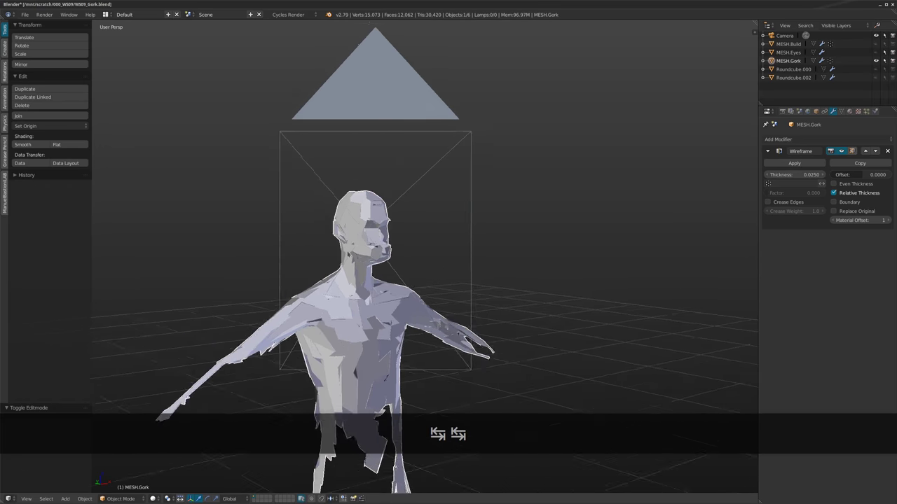
{"action": "middle_click_drag", "start_coordinate": [377, 261], "coordinate": [369, 205]}
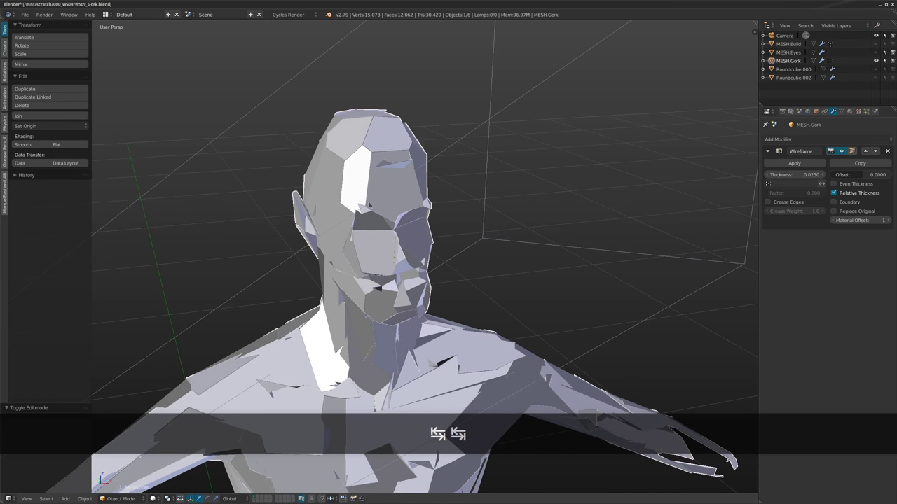
{"action": "middle_click_drag", "start_coordinate": [558, 219], "coordinate": [590, 197]}
{"action": "scroll", "coordinate": [590, 196], "scroll_direction": "up", "scroll_amount": 2}
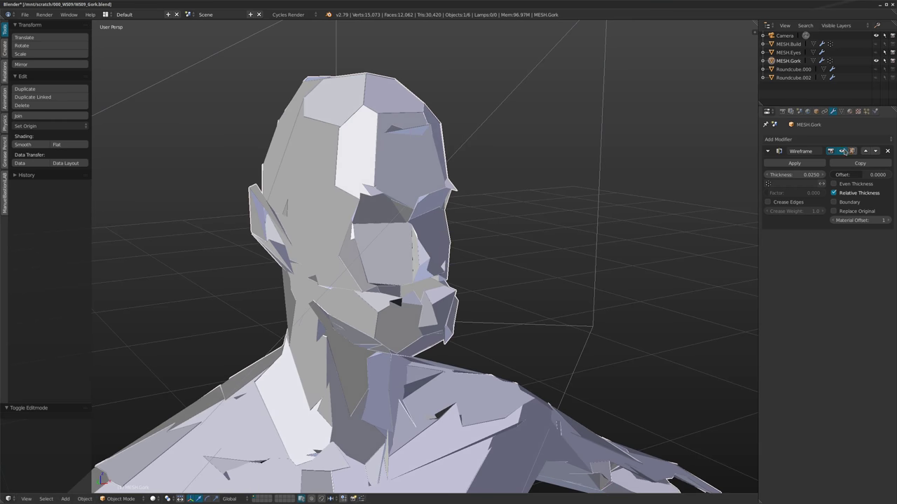
Inspect the Wireframe modifier's thin edge struts on MESH.Gork's head in wireframe shading and return to solid shading.
{"action": "scroll", "coordinate": [426, 195], "scroll_direction": "up", "scroll_amount": 6}
{"action": "key", "text": "z"}
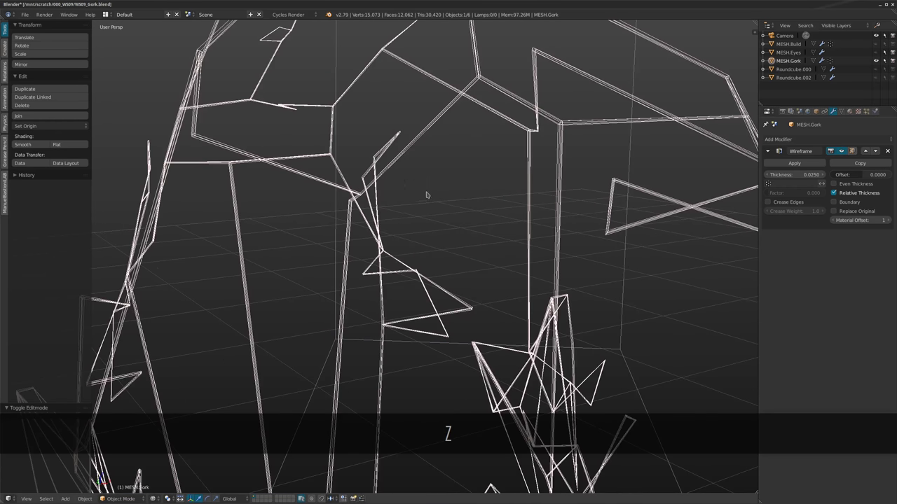
{"action": "scroll", "coordinate": [439, 192], "scroll_direction": "down", "scroll_amount": 6}
{"action": "key", "text": "z"}
{"action": "scroll", "coordinate": [521, 201], "scroll_direction": "up", "scroll_amount": 2}
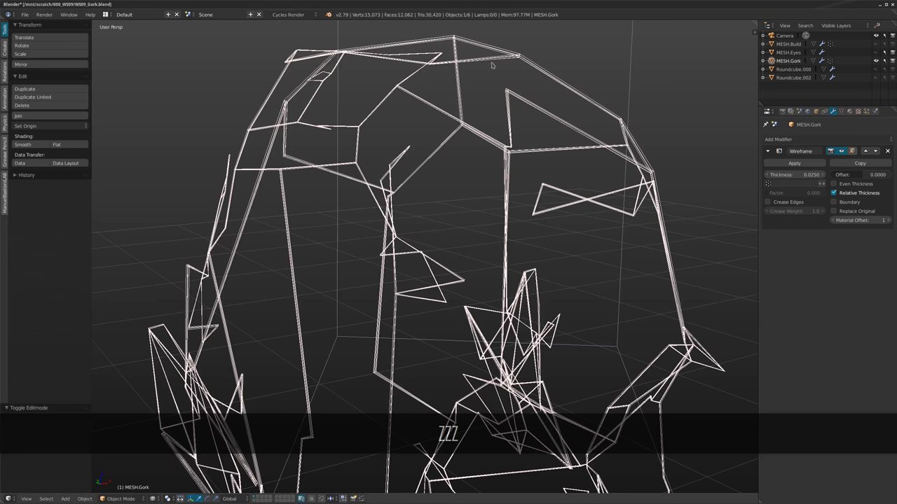
{"action": "scroll", "coordinate": [452, 178], "scroll_direction": "down", "scroll_amount": 3}
{"action": "key", "text": "z"}
Preview the camera view in rendered shading, and unhide and select MESH.Eyes.
{"action": "key", "text": "KP_0"}
{"action": "key", "text": "shift+z"}
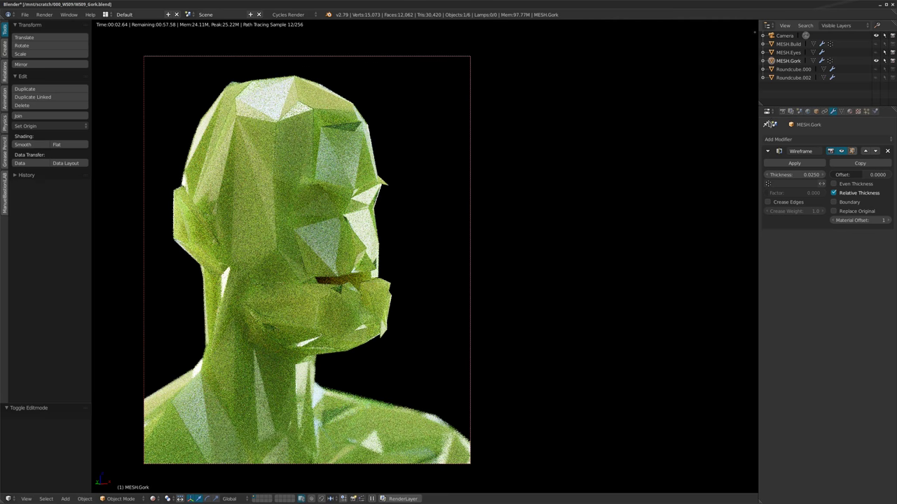
{"action": "left_click", "coordinate": [875, 52]}
{"action": "left_click", "coordinate": [793, 54]}
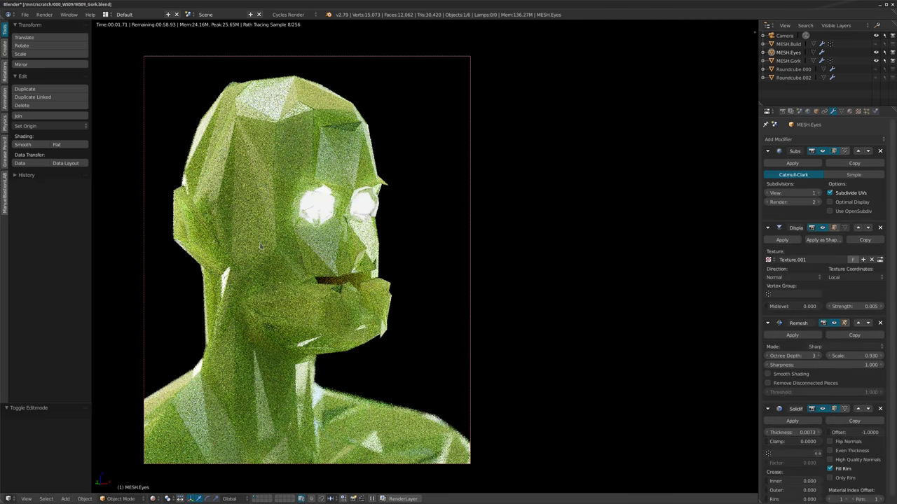
Return to solid shading and turn off the viewport display of the Solidify, Remesh and Displace modifiers on MESH.Eyes.
{"action": "key", "text": "shift+z"}
{"action": "middle_click_drag", "start_coordinate": [261, 244], "coordinate": [555, 240]}
{"action": "scroll", "coordinate": [842, 403], "scroll_direction": "down", "scroll_amount": 1}
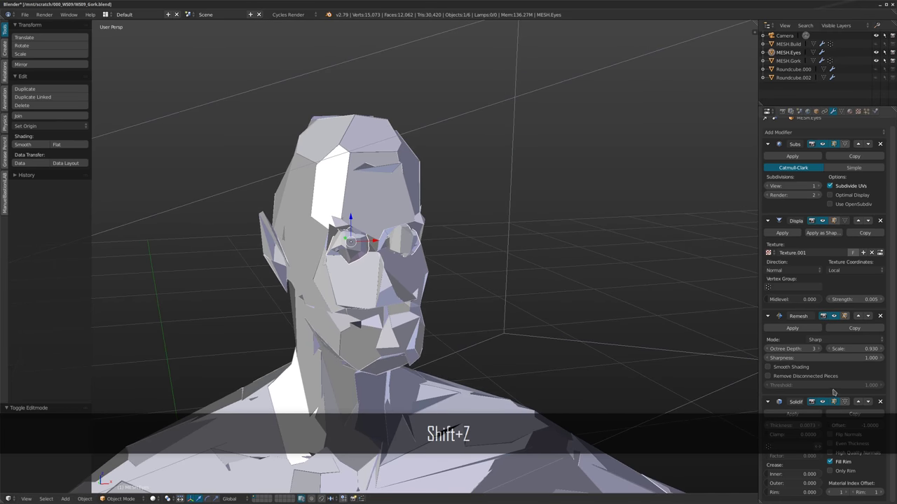
{"action": "left_click", "coordinate": [833, 316]}
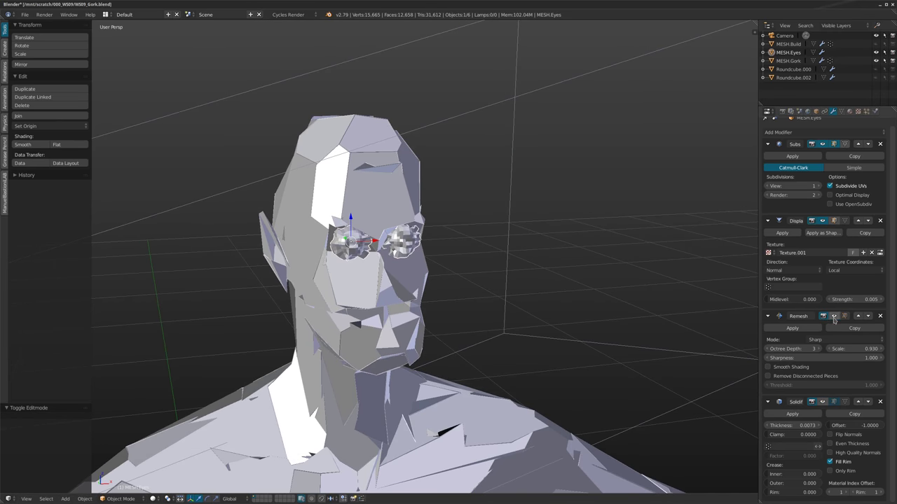
{"action": "scroll", "coordinate": [365, 225], "scroll_direction": "up", "scroll_amount": 3}
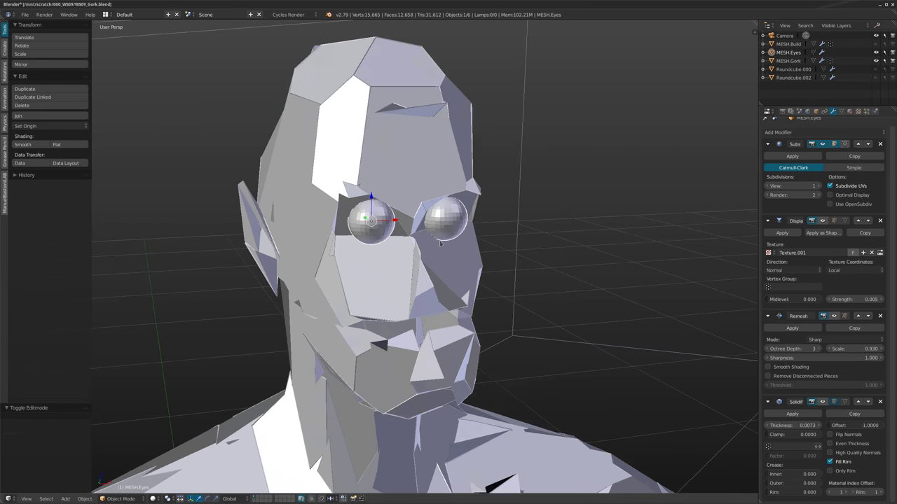
{"action": "scroll", "coordinate": [364, 227], "scroll_direction": "up", "scroll_amount": 2}
Toggle the eyes' Subdivision Surface display off and on, and turn Displace, Remesh and Solidify back on in the viewport.
{"action": "left_click", "coordinate": [824, 145]}
{"action": "left_click", "coordinate": [824, 145]}
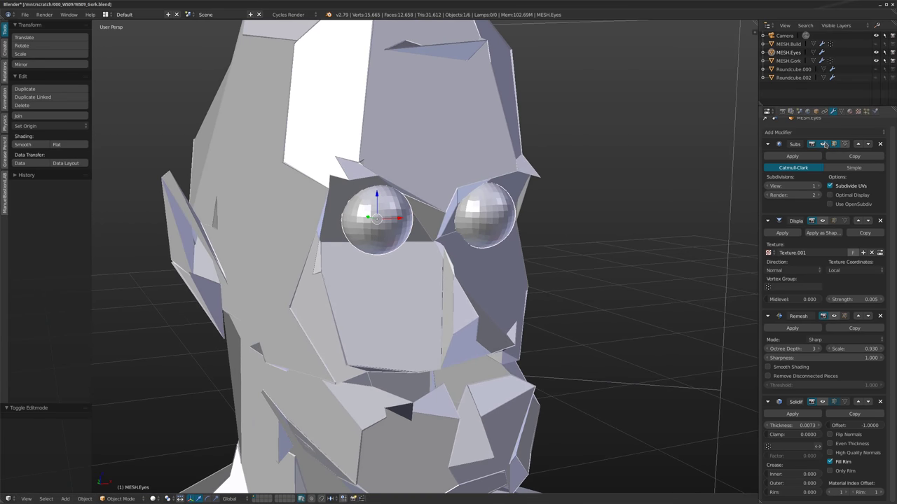
{"action": "left_click", "coordinate": [822, 221]}
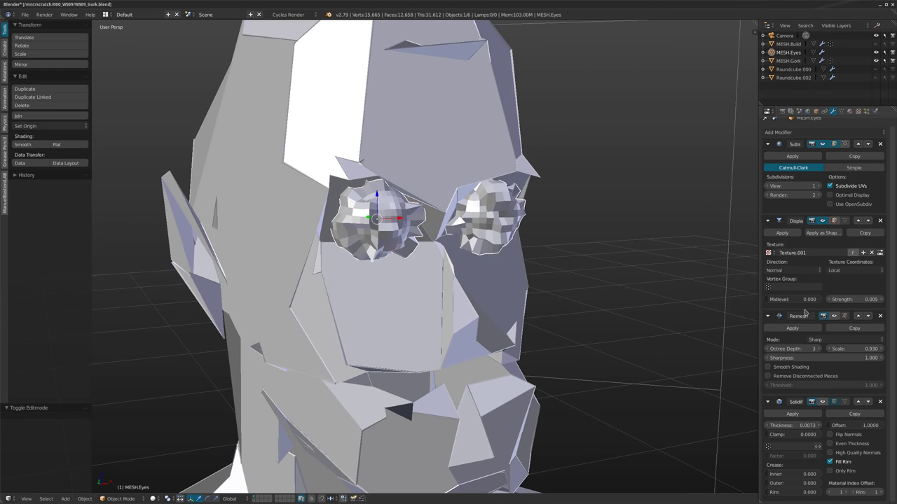
{"action": "left_click", "coordinate": [834, 318]}
{"action": "mouse_move", "coordinate": [471, 320]}
{"action": "middle_mouse_down", "text": "shift"}
{"action": "mouse_move", "coordinate": [471, 267]}
{"action": "mouse_move", "coordinate": [484, 267]}
{"action": "middle_mouse_up", "text": "shift"}
{"action": "key", "text": "z"}
{"action": "key", "text": "z"}
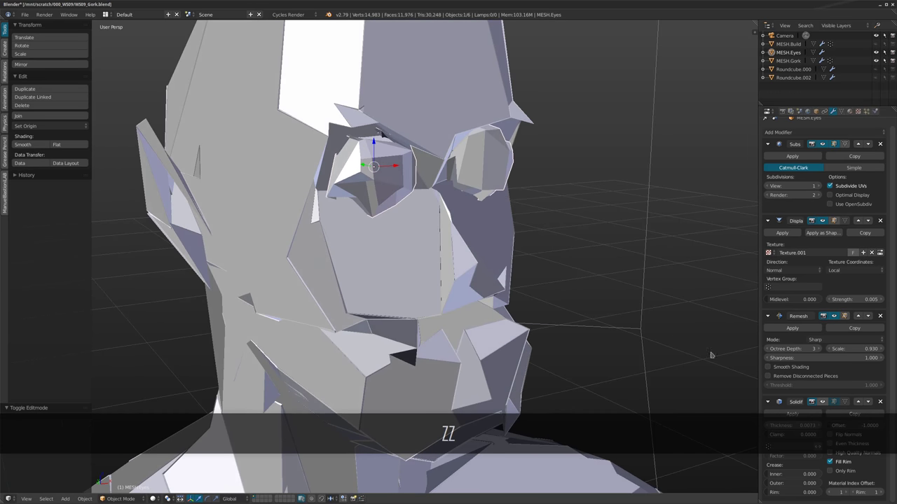
{"action": "scroll", "coordinate": [479, 248], "scroll_direction": "up", "scroll_amount": 5}
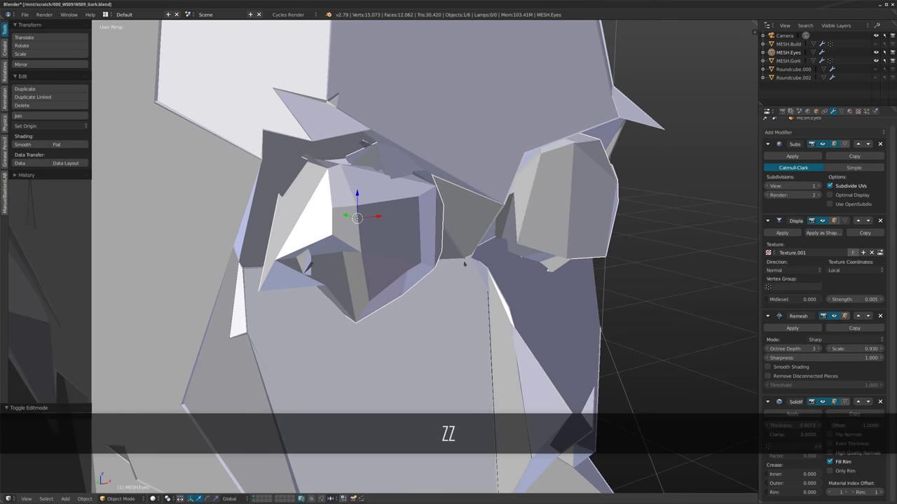
Isolate MESH.Eyes in rendered shading and review its Glass BSDF Material.002 and Emission Material.003.
{"action": "left_click", "coordinate": [849, 111]}
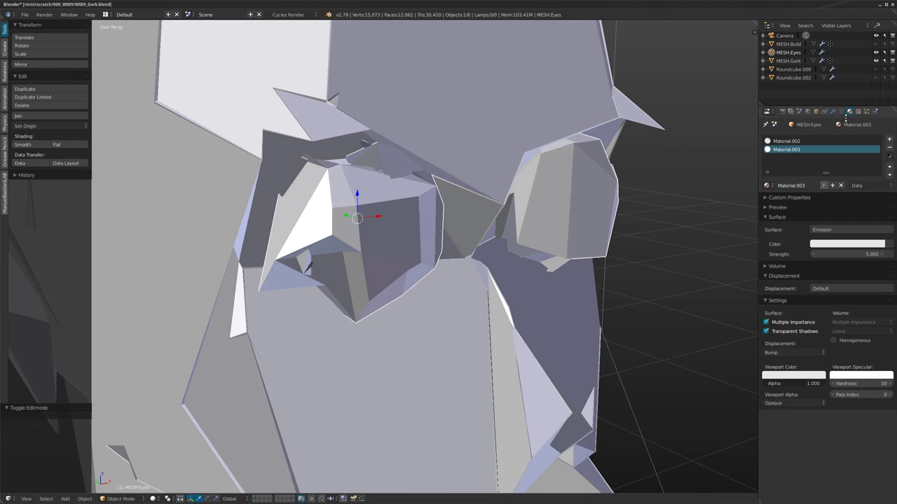
{"action": "left_click", "coordinate": [785, 142]}
{"action": "scroll", "coordinate": [425, 256], "scroll_direction": "down", "scroll_amount": 3}
{"action": "key", "text": "shift+z"}
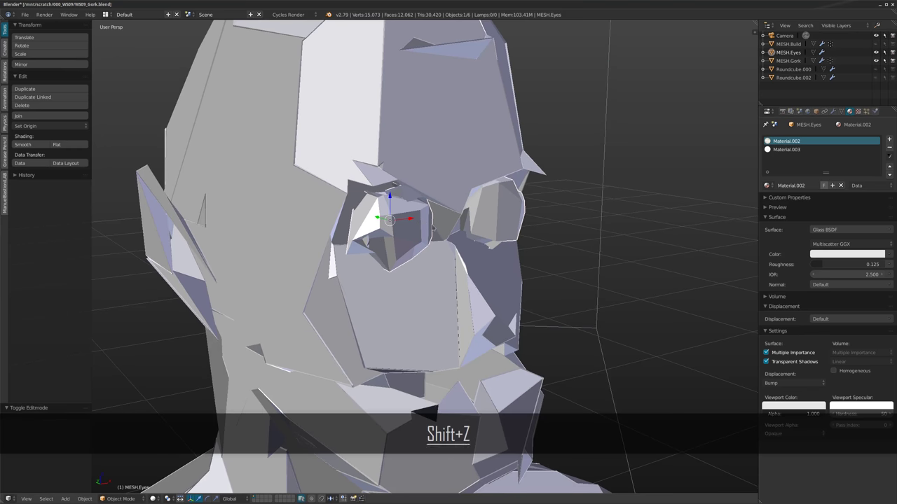
{"action": "key", "text": "KP_Divide"}
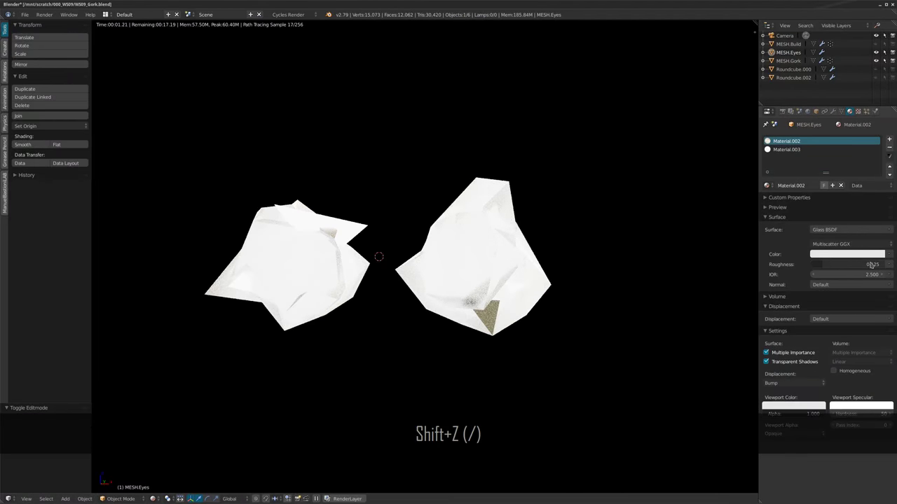
{"action": "left_click", "coordinate": [790, 150]}
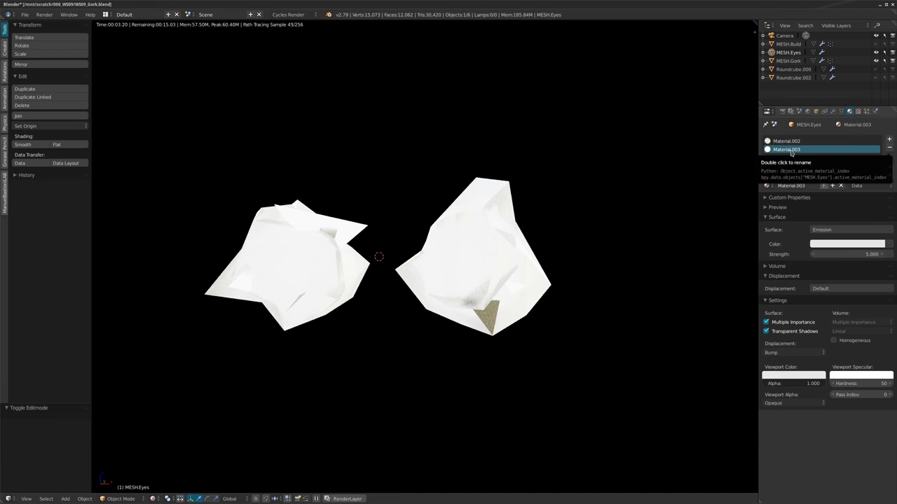
{"action": "left_click", "coordinate": [799, 142]}
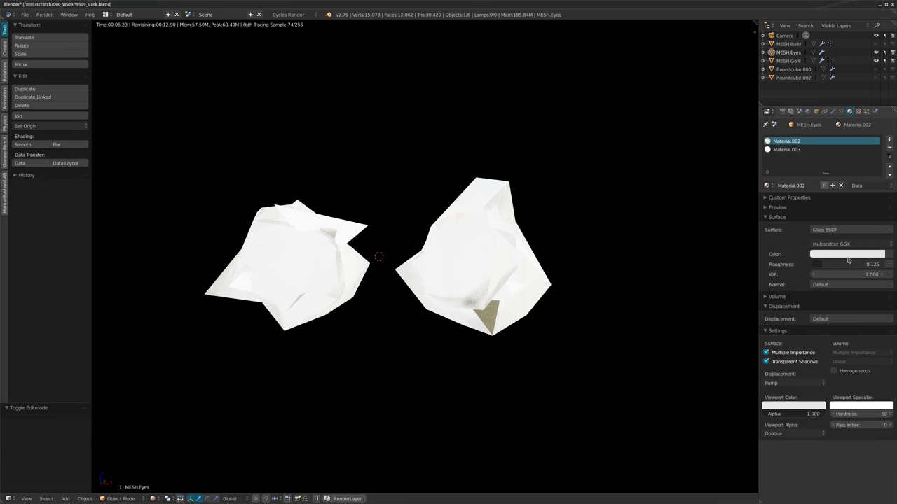
Try a dark grey glass colour of about 0.060 RGB on the eyes' Material.002.
{"action": "left_click", "coordinate": [848, 254]}
{"action": "left_click_drag", "start_coordinate": [879, 158], "coordinate": [879, 176]}
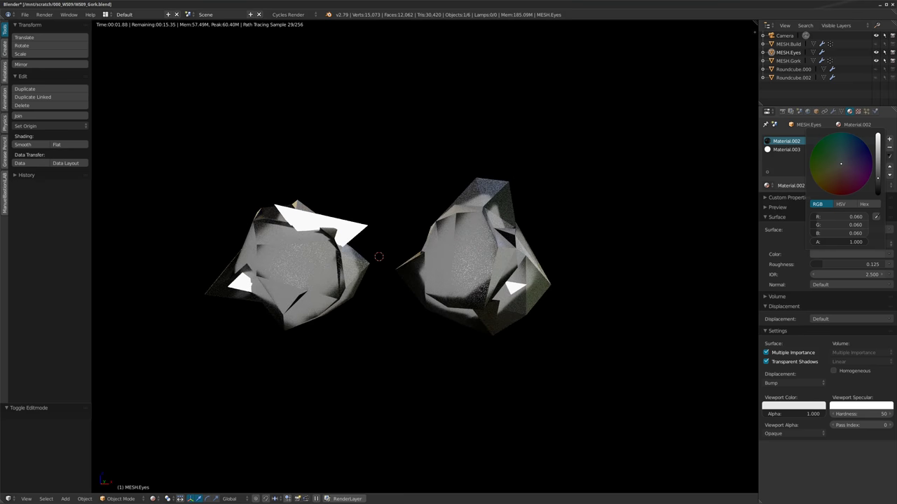
{"action": "key", "text": "Escape"}
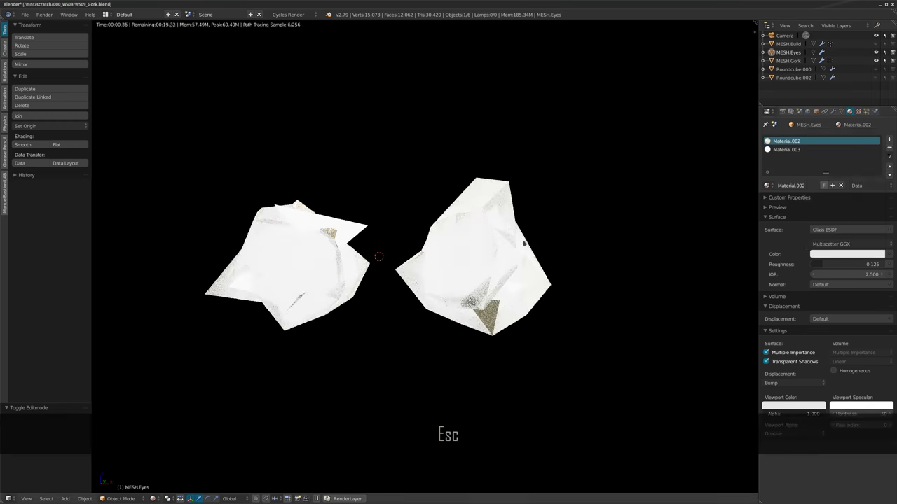
Leave local view, preview the full Gork character through the camera in rendered shading, and end the render preview.
{"action": "key", "text": "slash"}
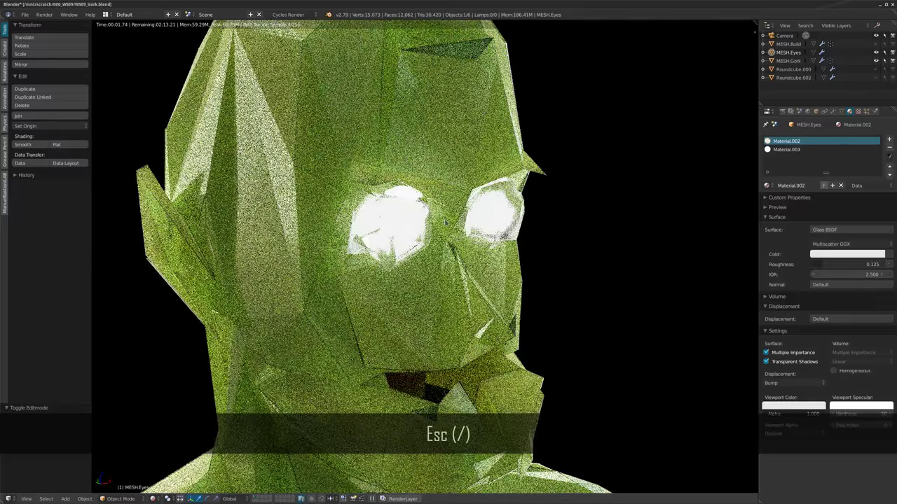
{"action": "key", "text": "KP_0"}
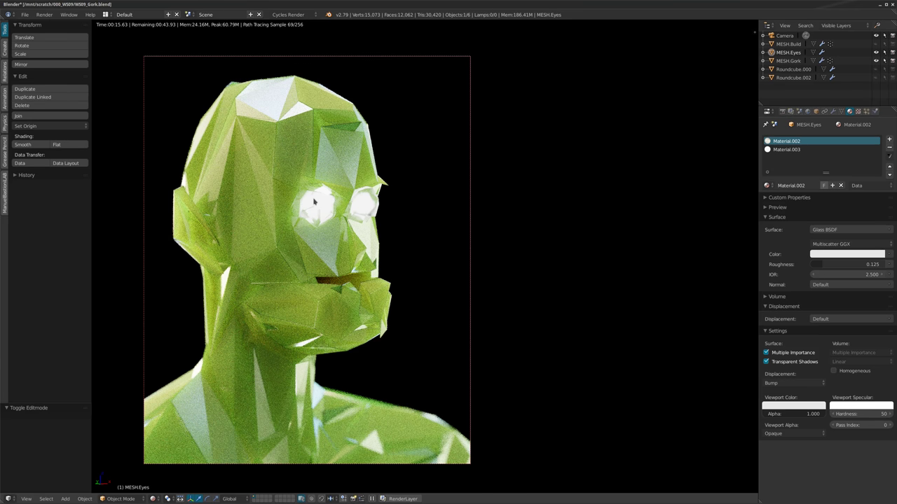
{"action": "key", "text": "shift+z"}
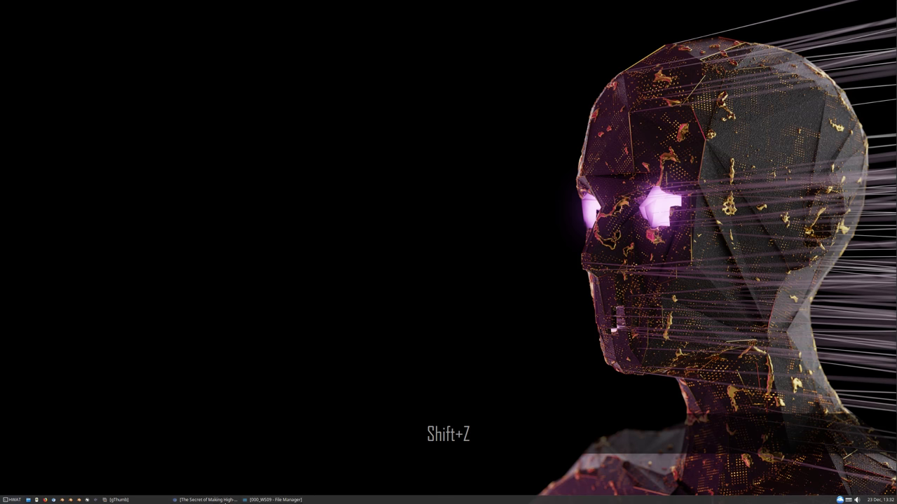
Switch to the file manager, open WS09_Remus.blend in Blender, and select MESH.Head.Mouth.
{"action": "left_click", "coordinate": [266, 501]}
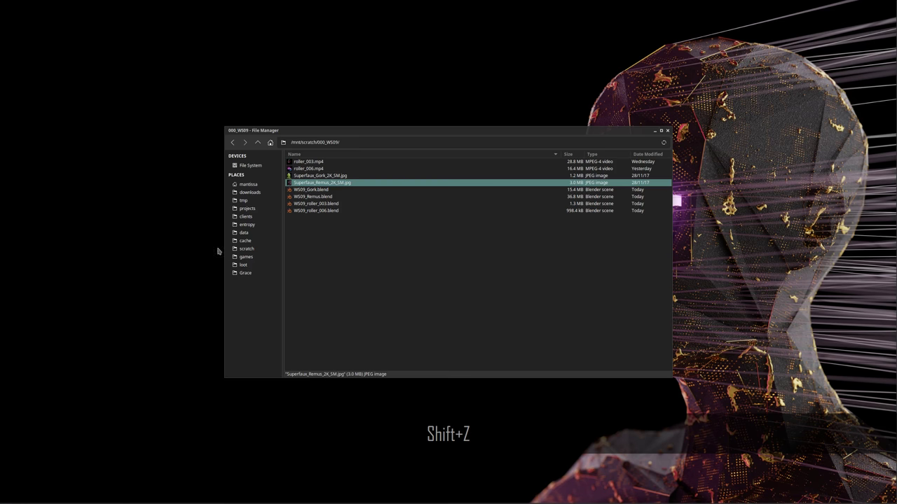
{"action": "double_click", "coordinate": [311, 197]}
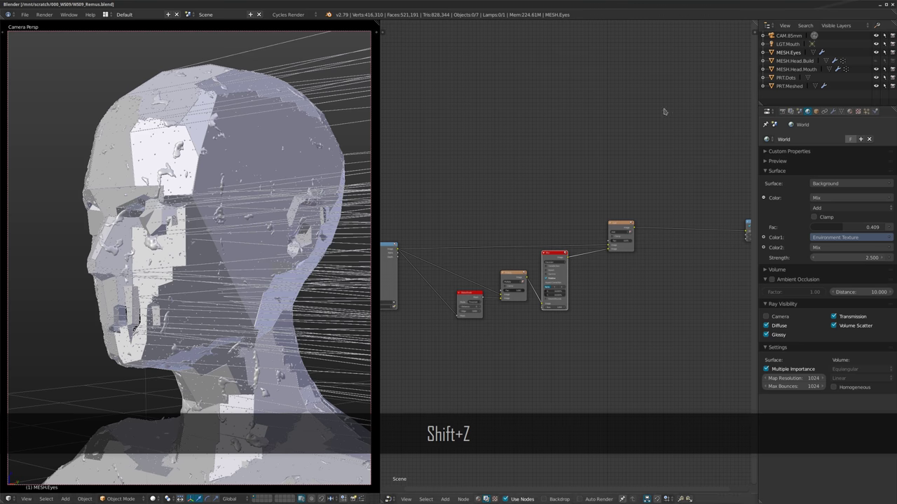
{"action": "right_click", "coordinate": [335, 72]}
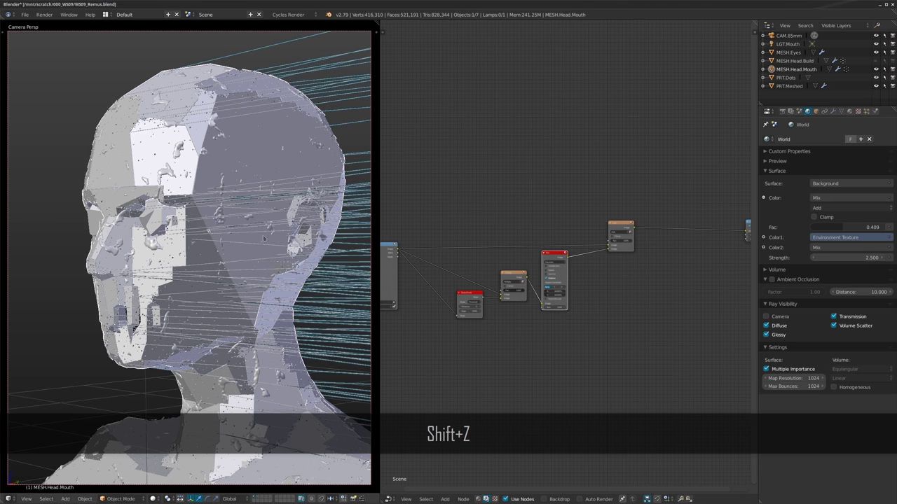
{"action": "middle_click_drag", "start_coordinate": [229, 189], "coordinate": [253, 202]}
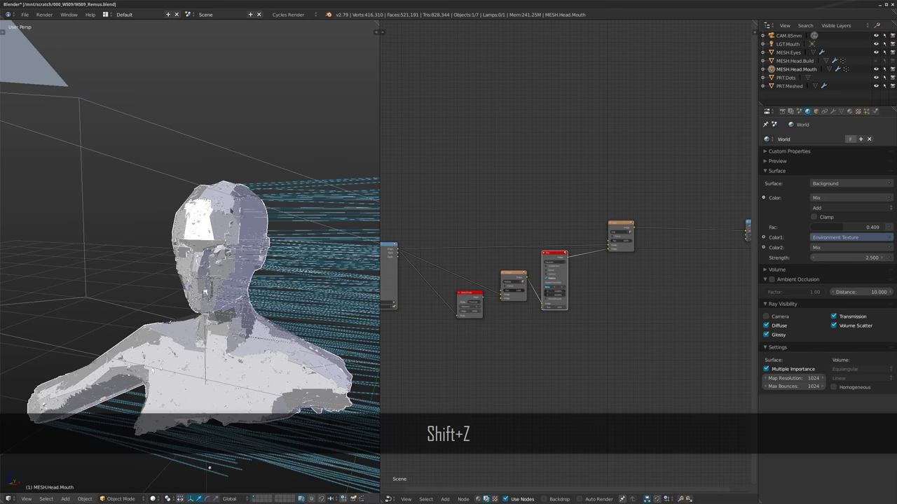
Select PRT.Meshed and examine its small blobs scattered over the head's surface up close.
{"action": "scroll", "coordinate": [253, 203], "scroll_direction": "up", "scroll_amount": 5}
{"action": "right_click", "coordinate": [235, 268]}
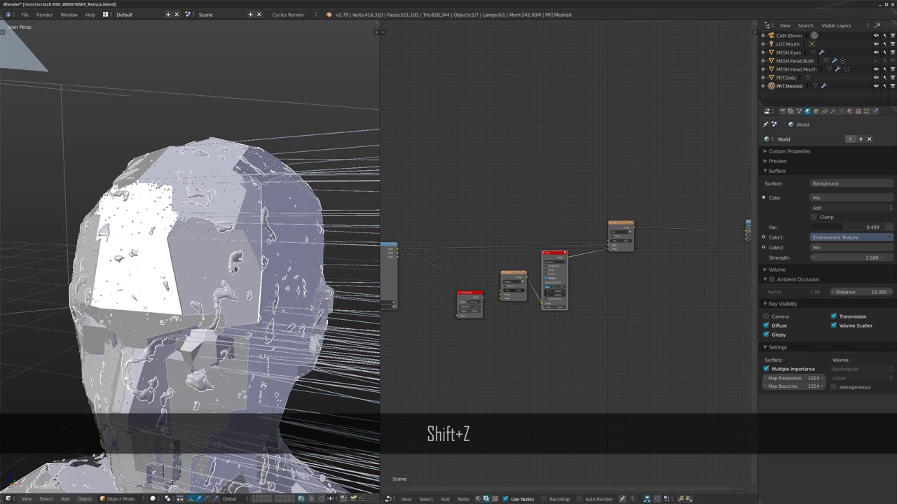
{"action": "scroll", "coordinate": [236, 269], "scroll_direction": "up", "scroll_amount": 4}
{"action": "middle_click_drag", "start_coordinate": [239, 217], "coordinate": [255, 247], "text": "shift"}
{"action": "scroll", "coordinate": [188, 211], "scroll_direction": "up", "scroll_amount": 4}
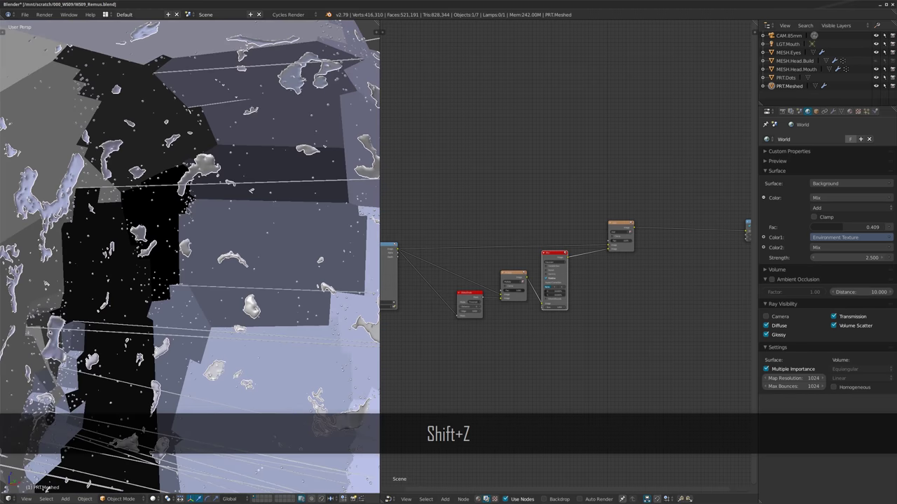
{"action": "scroll", "coordinate": [180, 211], "scroll_direction": "down", "scroll_amount": 6}
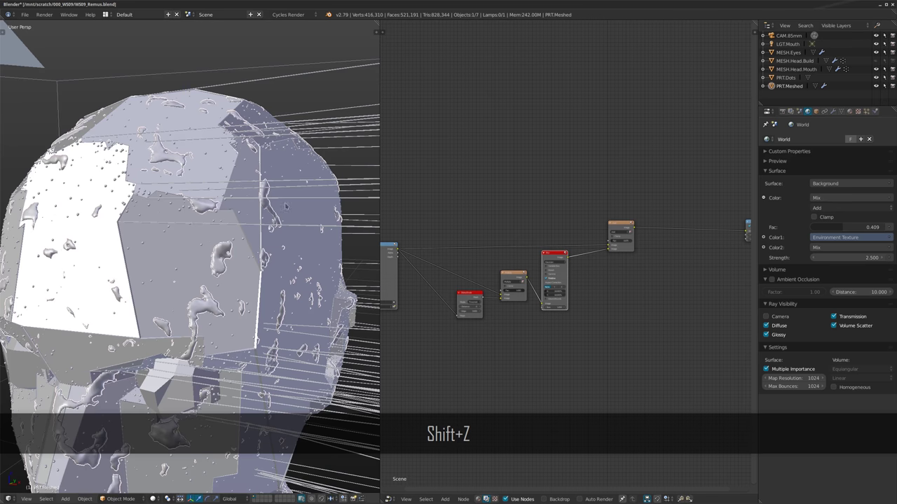
{"action": "scroll", "coordinate": [285, 206], "scroll_direction": "down", "scroll_amount": 4}
{"action": "middle_click_drag", "start_coordinate": [286, 206], "coordinate": [311, 172]}
Isolate MESH.Head.Mouth in local view and turn off the viewport display of its ParticleSystem 2 and ParticleSystem 3.
{"action": "right_click", "coordinate": [237, 98]}
{"action": "key", "text": "KP_Divide"}
{"action": "scroll", "coordinate": [302, 174], "scroll_direction": "up", "scroll_amount": 2}
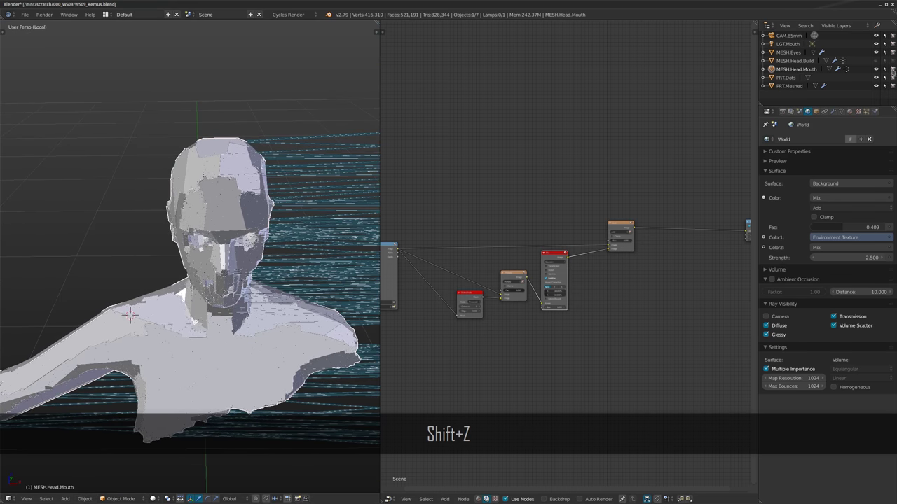
{"action": "left_click", "coordinate": [859, 112]}
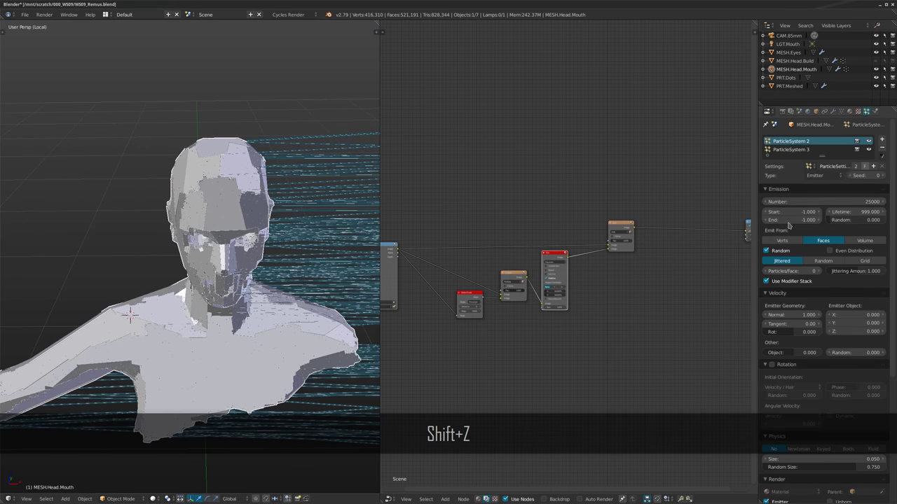
{"action": "left_click", "coordinate": [869, 150]}
{"action": "middle_click_drag", "start_coordinate": [298, 193], "coordinate": [223, 197]}
{"action": "scroll", "coordinate": [341, 144], "scroll_direction": "up", "scroll_amount": 2}
{"action": "scroll", "coordinate": [219, 206], "scroll_direction": "up", "scroll_amount": 1}
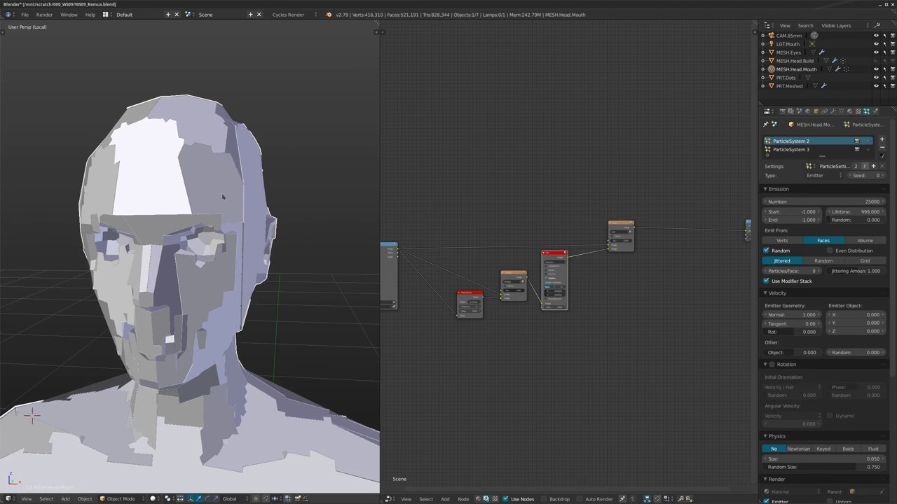
Hide MESH.Head.Mouth, unhide and select MESH.Head.Build, and leave local view.
{"action": "left_click", "coordinate": [832, 111]}
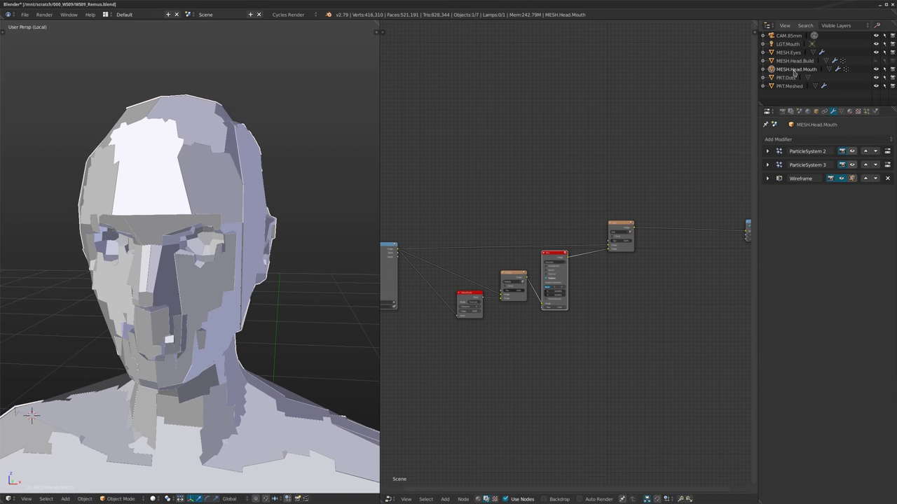
{"action": "left_click", "coordinate": [875, 70]}
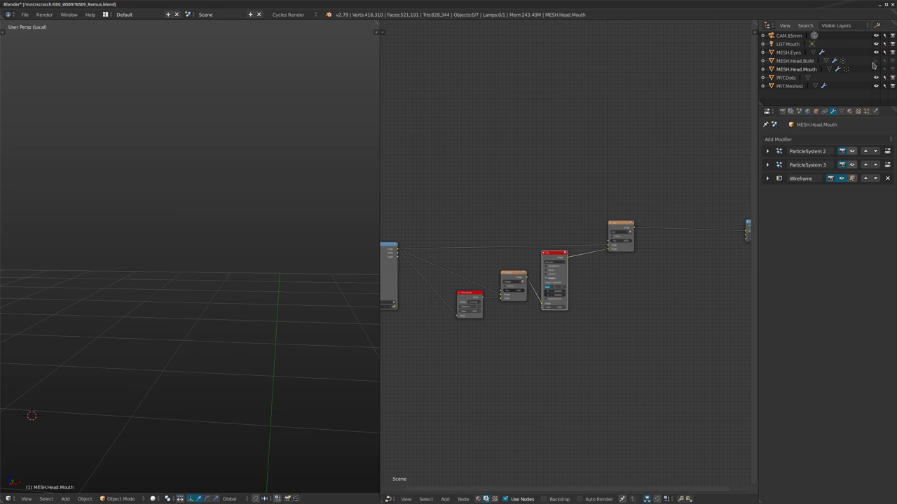
{"action": "left_click", "coordinate": [798, 61]}
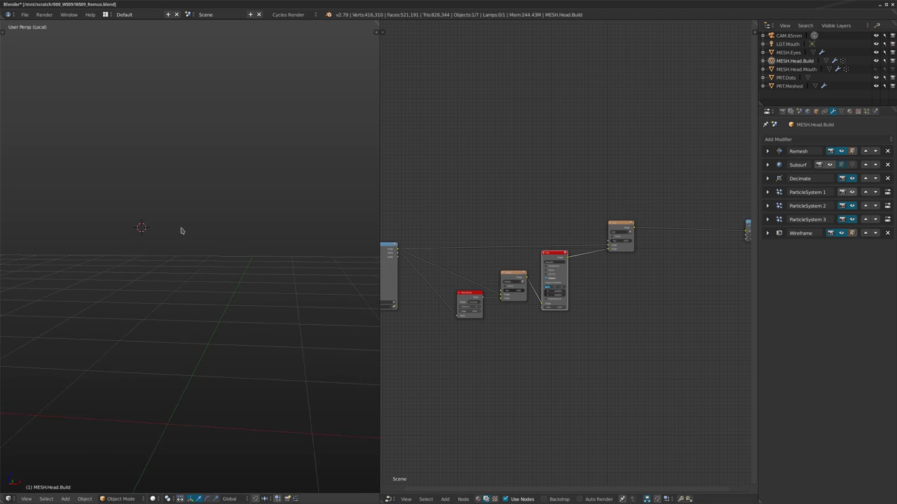
{"action": "key", "text": "KP_Divide"}
{"action": "key", "text": "KP_0"}
{"action": "middle_click_drag", "start_coordinate": [223, 251], "coordinate": [467, 231]}
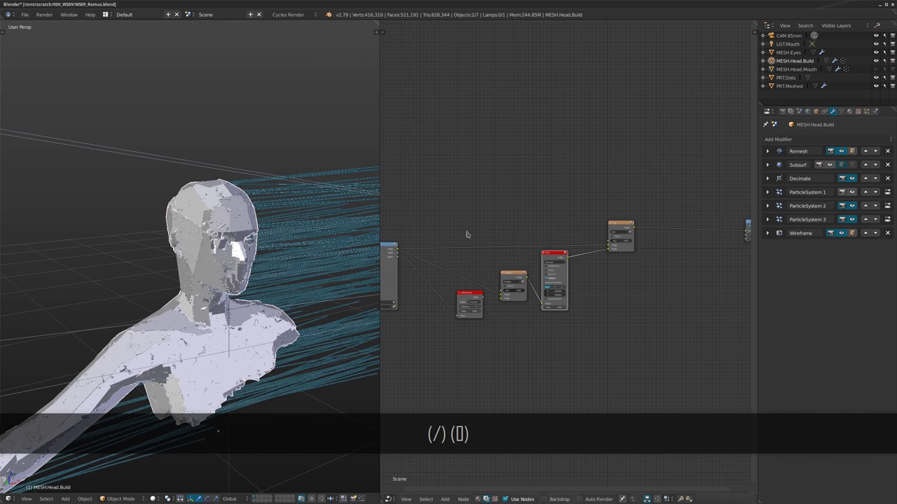
Turn off the viewport display of ParticleSystem 2 and ParticleSystem 3 on MESH.Head.Build and show its modifier stack.
{"action": "left_click", "coordinate": [866, 111]}
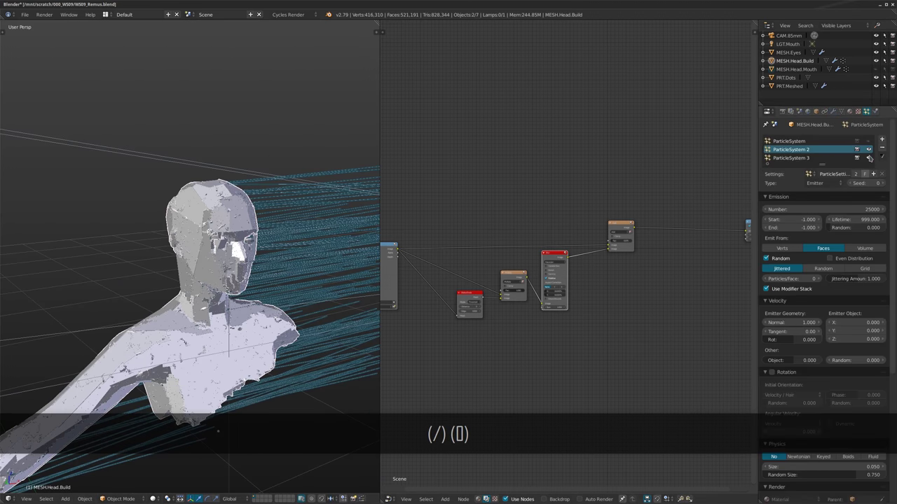
{"action": "left_click_drag", "start_coordinate": [869, 158], "coordinate": [869, 150]}
{"action": "middle_click_drag", "start_coordinate": [301, 242], "coordinate": [251, 265]}
{"action": "scroll", "coordinate": [184, 247], "scroll_direction": "up", "scroll_amount": 3}
{"action": "left_click", "coordinate": [833, 112]}
{"action": "scroll", "coordinate": [189, 210], "scroll_direction": "up", "scroll_amount": 1}
{"action": "middle_click_drag", "start_coordinate": [189, 210], "coordinate": [253, 207]}
{"action": "scroll", "coordinate": [253, 208], "scroll_direction": "up", "scroll_amount": 1}
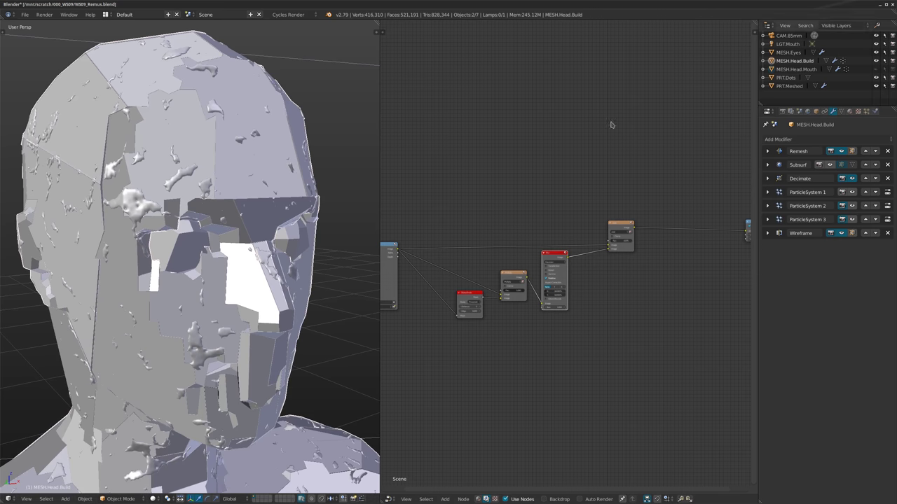
Isolate MESH.Head.Build in local view and merge the node editor area into the 3D view.
{"action": "key", "text": "KP_Divide"}
{"action": "scroll", "coordinate": [274, 213], "scroll_direction": "up", "scroll_amount": 5}
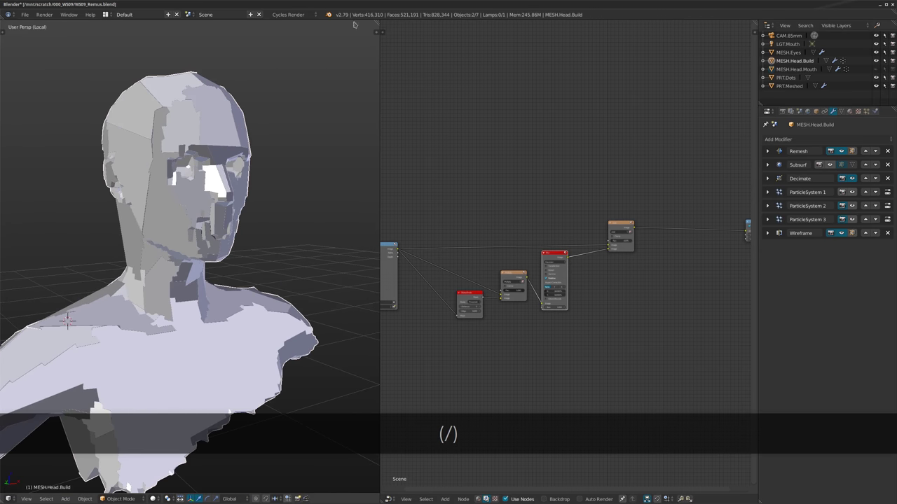
{"action": "left_click_drag", "start_coordinate": [377, 26], "coordinate": [415, 44]}
{"action": "scroll", "coordinate": [326, 347], "scroll_direction": "down", "scroll_amount": 1}
{"action": "middle_click_drag", "start_coordinate": [355, 226], "coordinate": [489, 202], "text": "shift"}
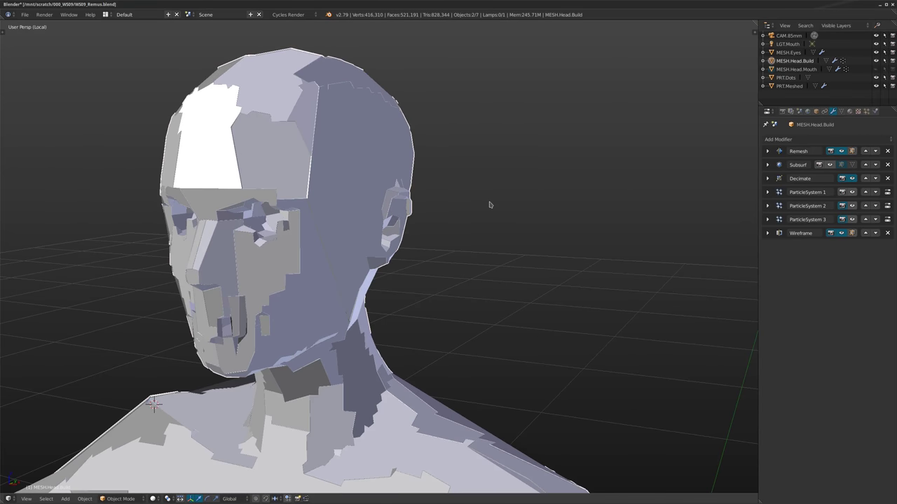
Turn off the viewport display of MESH.Head.Build's Wireframe and Decimate modifiers, and toggle Remesh off and on.
{"action": "left_click", "coordinate": [842, 234]}
{"action": "left_click", "coordinate": [852, 179]}
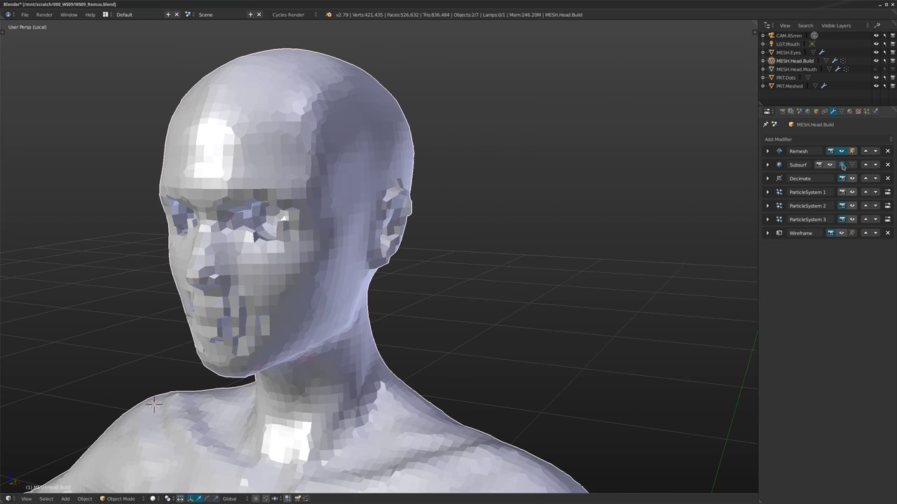
{"action": "left_click", "coordinate": [841, 152]}
{"action": "scroll", "coordinate": [361, 218], "scroll_direction": "down", "scroll_amount": 2}
{"action": "mouse_move", "coordinate": [360, 217]}
{"action": "middle_mouse_down"}
{"action": "mouse_move", "coordinate": [428, 223]}
{"action": "mouse_move", "coordinate": [386, 242]}
{"action": "mouse_move", "coordinate": [363, 228]}
{"action": "middle_mouse_up"}
{"action": "scroll", "coordinate": [428, 222], "scroll_direction": "up", "scroll_amount": 1}
{"action": "left_click", "coordinate": [841, 152]}
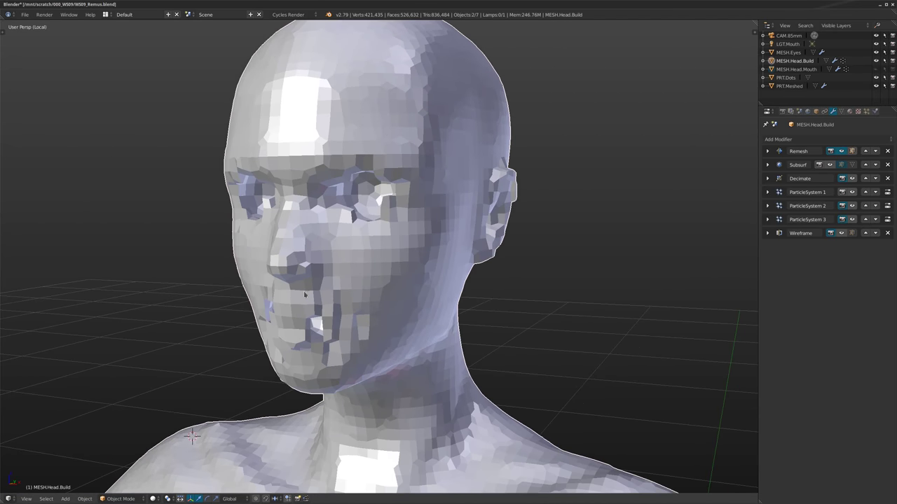
Expand the Remesh modifier on MESH.Head.Build, examine the face's facets, and set the mode to Sharp.
{"action": "middle_click_drag", "start_coordinate": [304, 295], "coordinate": [344, 250], "text": "shift"}
{"action": "left_click", "coordinate": [768, 152]}
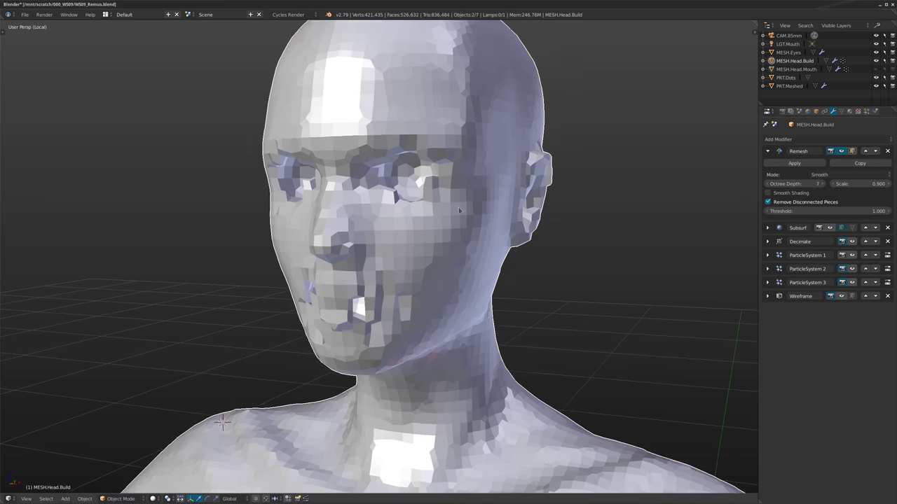
{"action": "scroll", "coordinate": [294, 301], "scroll_direction": "up", "scroll_amount": 2}
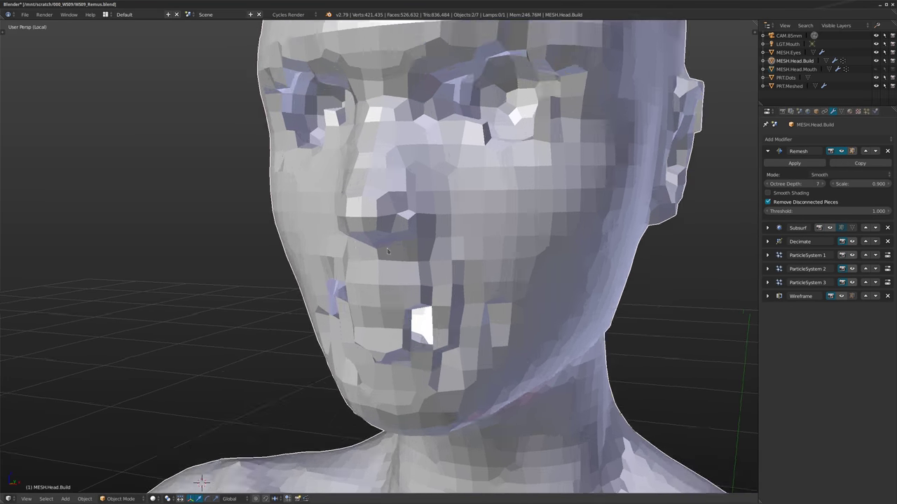
{"action": "middle_click_drag", "start_coordinate": [301, 274], "coordinate": [488, 258]}
{"action": "scroll", "coordinate": [516, 245], "scroll_direction": "up", "scroll_amount": 1}
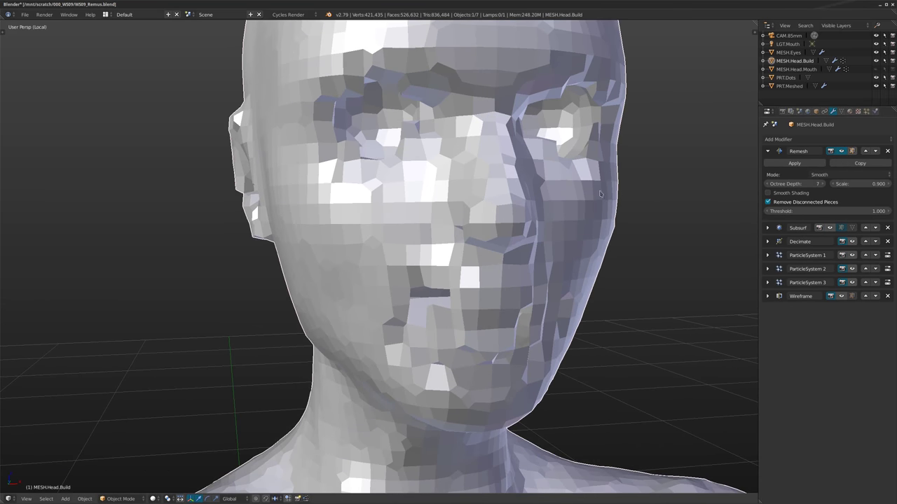
{"action": "scroll", "coordinate": [601, 195], "scroll_direction": "down", "scroll_amount": 3}
{"action": "left_click", "coordinate": [827, 175]}
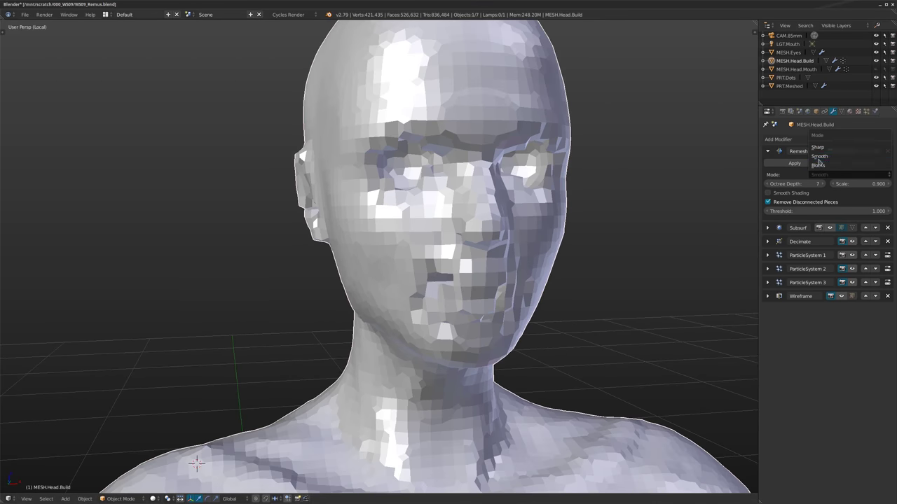
{"action": "left_click", "coordinate": [818, 148]}
{"action": "middle_click_drag", "start_coordinate": [603, 238], "coordinate": [517, 236]}
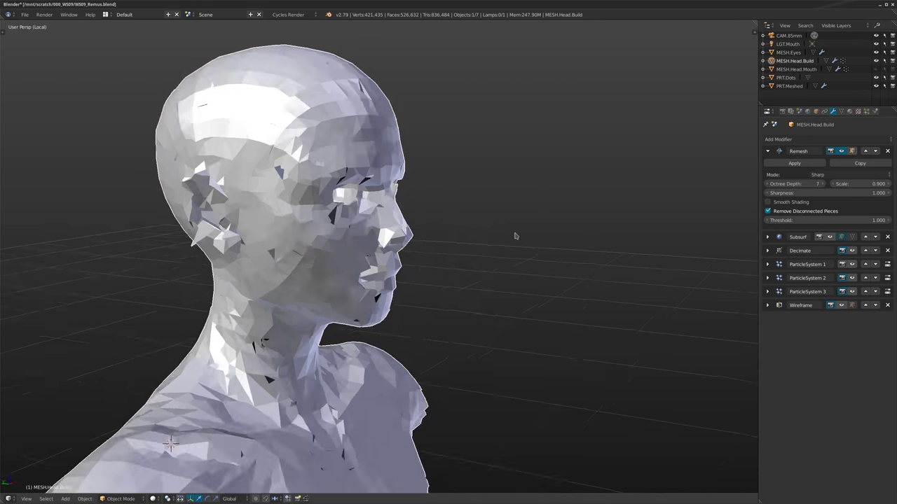
Set the Remesh modifier's mode to Smooth on MESH.Head.Build and examine the facets around the face and ear.
{"action": "scroll", "coordinate": [516, 236], "scroll_direction": "up", "scroll_amount": 2}
{"action": "left_click", "coordinate": [817, 174]}
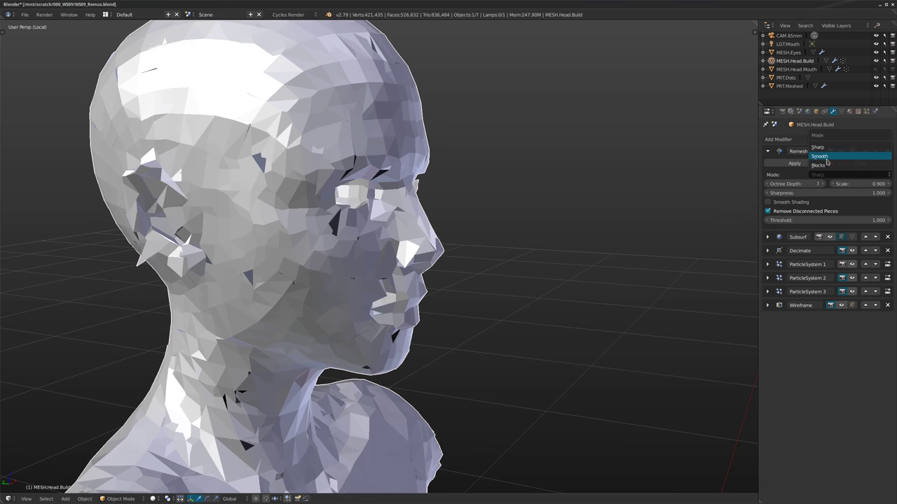
{"action": "left_click", "coordinate": [818, 158]}
{"action": "scroll", "coordinate": [456, 206], "scroll_direction": "down", "scroll_amount": 2}
{"action": "middle_click_drag", "start_coordinate": [435, 172], "coordinate": [412, 164]}
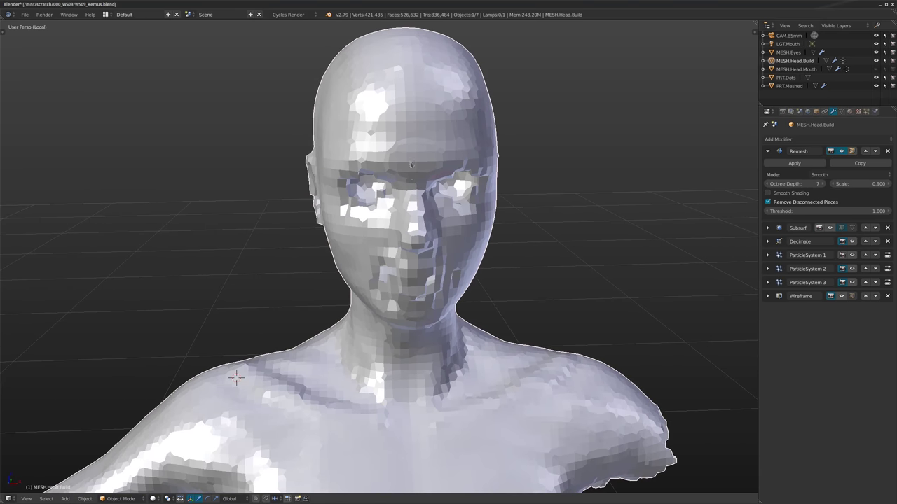
{"action": "key", "text": "z"}
{"action": "scroll", "coordinate": [403, 113], "scroll_direction": "up", "scroll_amount": 2}
{"action": "key", "text": "z"}
{"action": "mouse_move", "coordinate": [431, 202]}
{"action": "middle_mouse_down"}
{"action": "mouse_move", "coordinate": [317, 201]}
{"action": "mouse_move", "coordinate": [452, 158]}
{"action": "middle_mouse_up"}
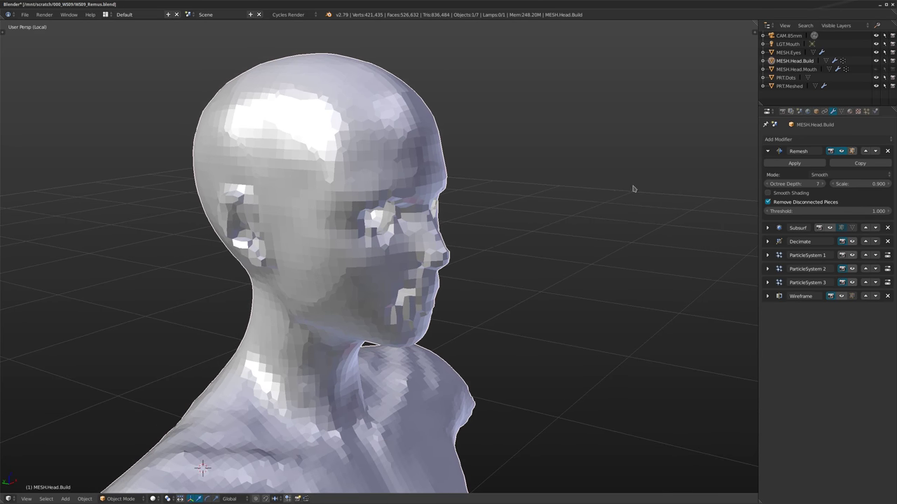
Preview the head with the Remesh mode set to Blocks, and set the mode back to Smooth.
{"action": "left_click", "coordinate": [843, 175]}
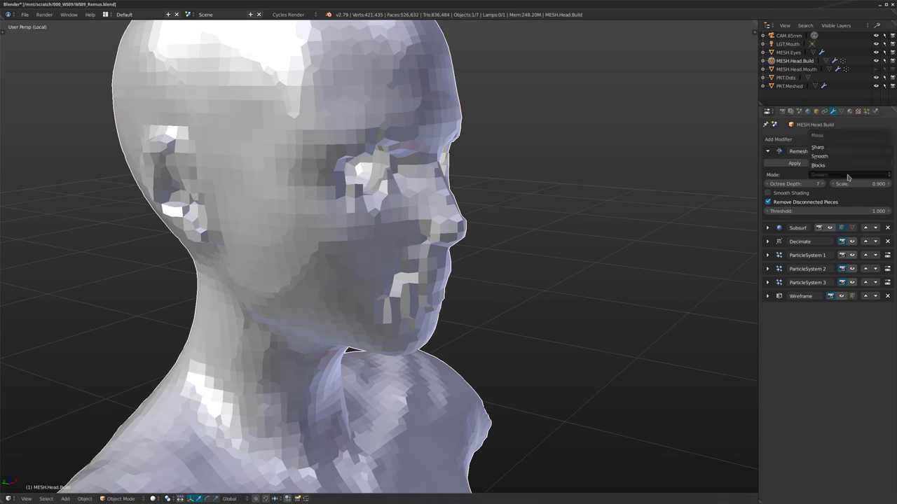
{"action": "left_click", "coordinate": [848, 165]}
{"action": "middle_click_drag", "start_coordinate": [424, 296], "coordinate": [417, 248]}
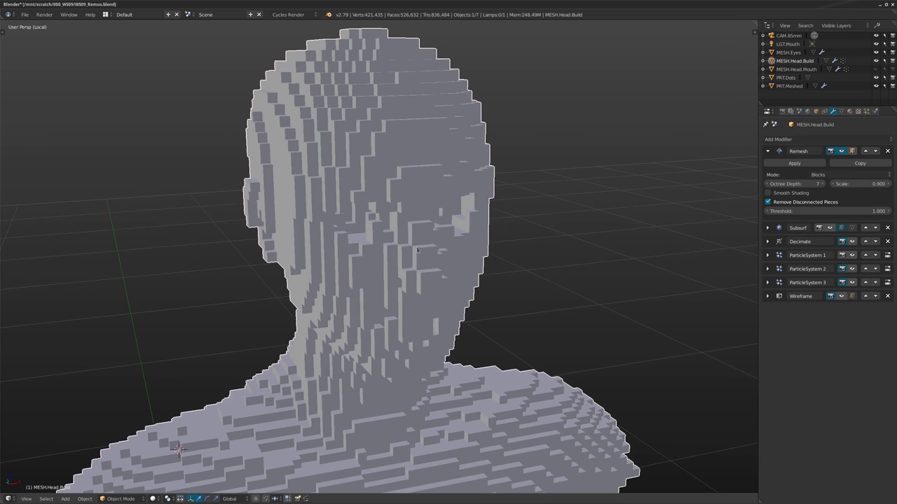
{"action": "left_click", "coordinate": [853, 175]}
{"action": "left_click", "coordinate": [839, 157]}
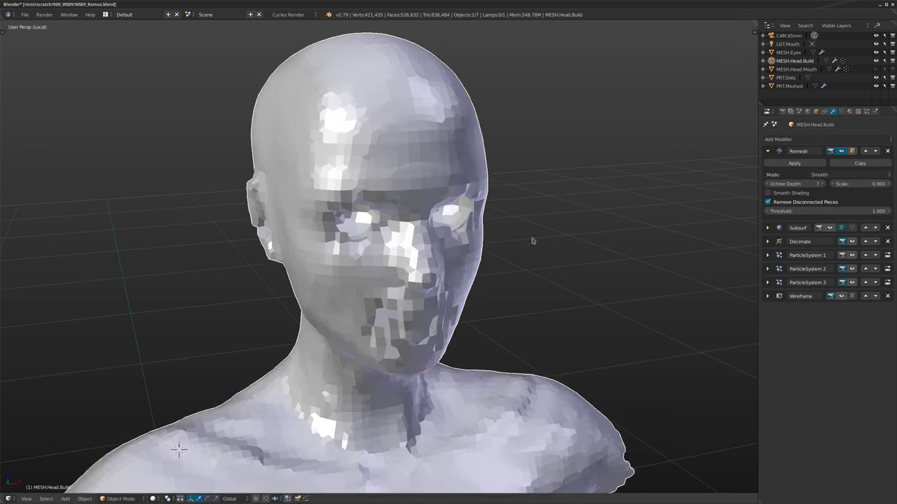
Examine the smooth-remeshed surface of the head from the front and sides and close up.
{"action": "middle_click_drag", "start_coordinate": [530, 240], "coordinate": [301, 261]}
{"action": "scroll", "coordinate": [297, 305], "scroll_direction": "up", "scroll_amount": 3}
{"action": "middle_click_drag", "start_coordinate": [297, 298], "coordinate": [455, 272]}
{"action": "scroll", "coordinate": [231, 235], "scroll_direction": "up", "scroll_amount": 5}
{"action": "scroll", "coordinate": [249, 239], "scroll_direction": "up", "scroll_amount": 2}
{"action": "scroll", "coordinate": [394, 255], "scroll_direction": "down", "scroll_amount": 3}
{"action": "scroll", "coordinate": [411, 255], "scroll_direction": "down", "scroll_amount": 4}
{"action": "middle_click_drag", "start_coordinate": [428, 215], "coordinate": [407, 232]}
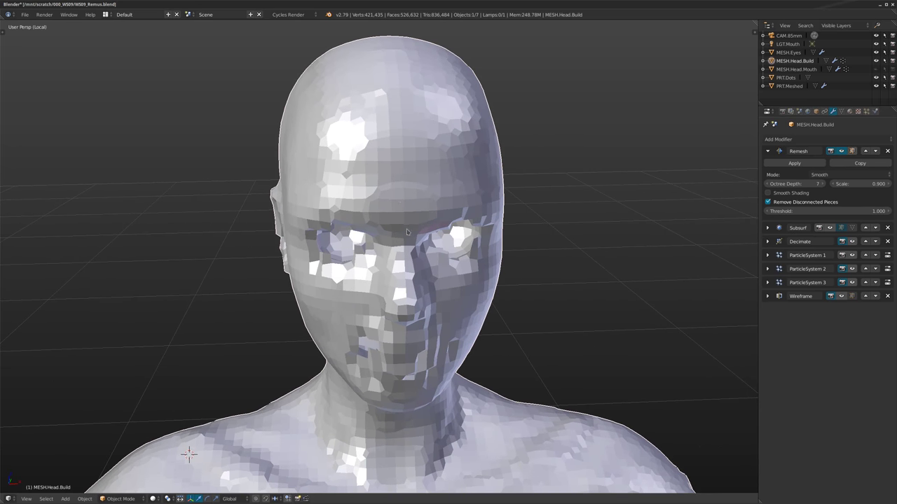
{"action": "middle_click_drag", "start_coordinate": [473, 253], "coordinate": [498, 253]}
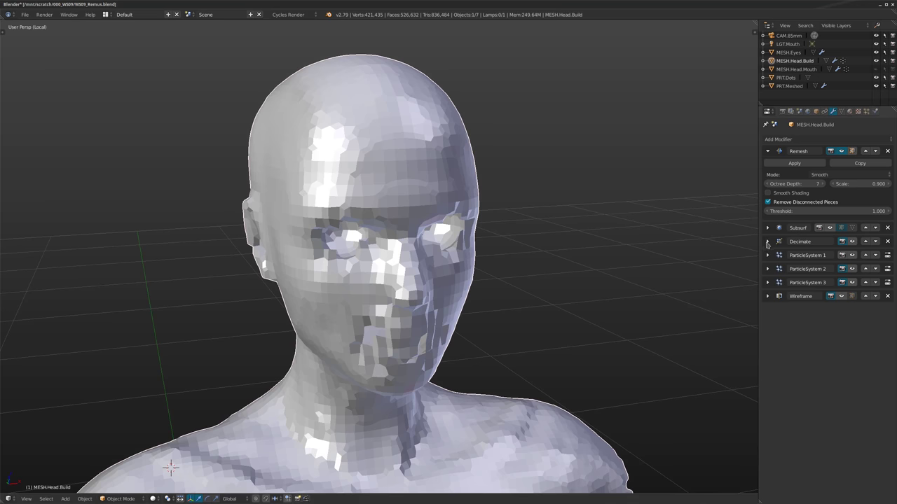
Expand MESH.Head.Build's Decimate modifier, turn on its viewport display and examine the planar facets.
{"action": "left_click", "coordinate": [801, 245]}
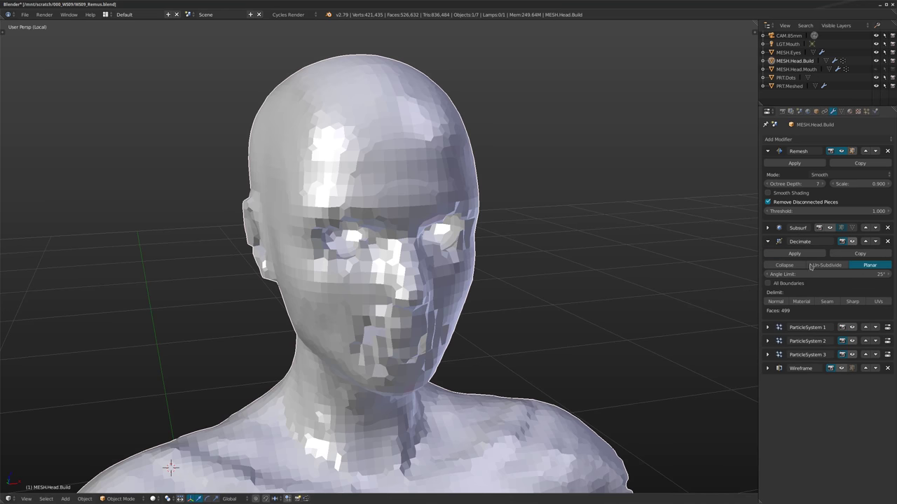
{"action": "left_click", "coordinate": [851, 241]}
{"action": "scroll", "coordinate": [466, 269], "scroll_direction": "down", "scroll_amount": 2}
{"action": "middle_click_drag", "start_coordinate": [420, 214], "coordinate": [389, 199]}
{"action": "scroll", "coordinate": [320, 215], "scroll_direction": "up", "scroll_amount": 3}
{"action": "scroll", "coordinate": [389, 199], "scroll_direction": "down", "scroll_amount": 3}
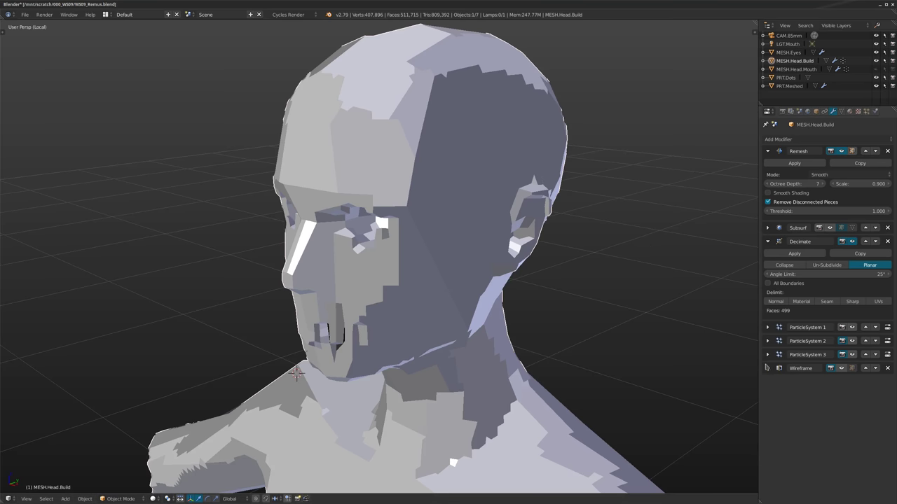
Expand the Wireframe modifier, turn on its viewport display and preview the head in rendered shading.
{"action": "left_click", "coordinate": [767, 369]}
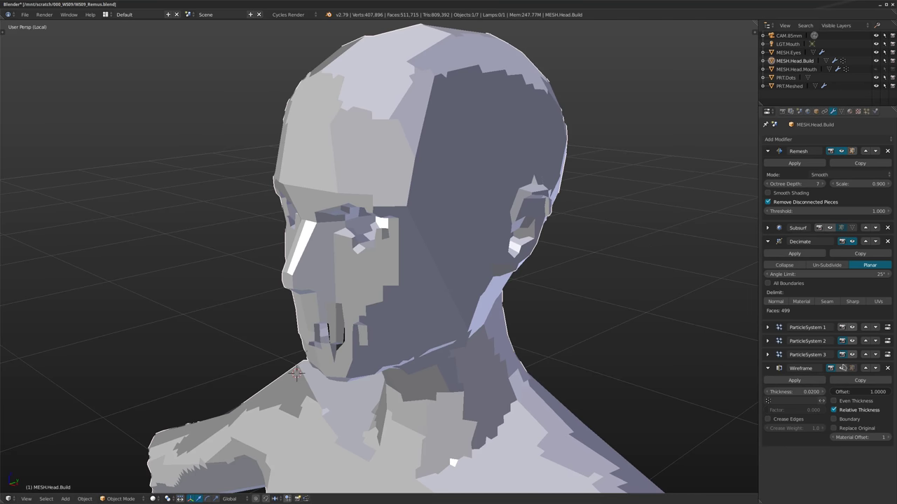
{"action": "left_click", "coordinate": [842, 368]}
{"action": "scroll", "coordinate": [482, 274], "scroll_direction": "down", "scroll_amount": 3}
{"action": "middle_click_drag", "start_coordinate": [418, 263], "coordinate": [456, 256]}
{"action": "scroll", "coordinate": [456, 257], "scroll_direction": "up", "scroll_amount": 2}
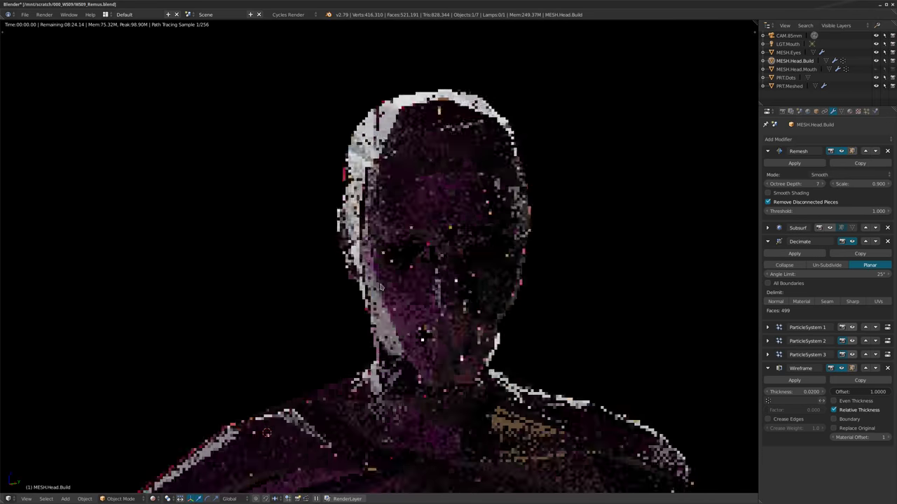
{"action": "mouse_move", "coordinate": [381, 287]}
{"action": "middle_mouse_down"}
{"action": "mouse_move", "coordinate": [328, 285]}
{"action": "mouse_move", "coordinate": [343, 274]}
{"action": "mouse_move", "coordinate": [465, 276]}
{"action": "middle_mouse_up"}
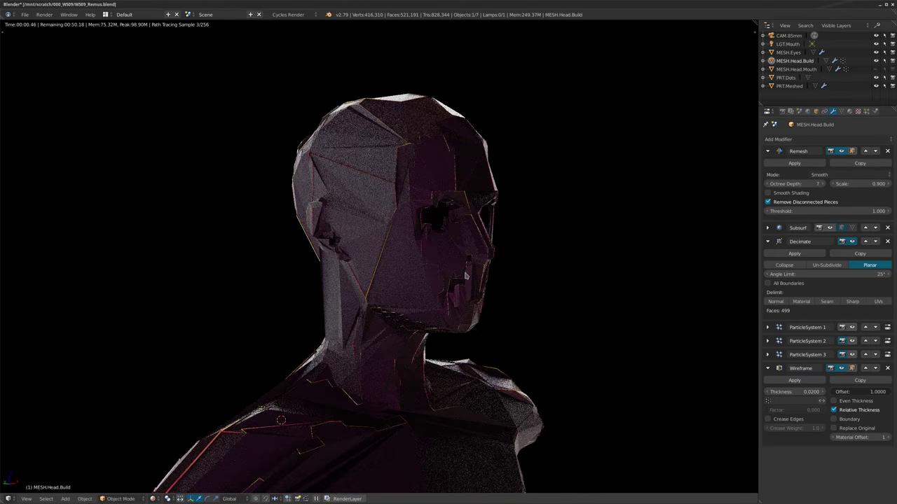
Leave local view, hide MESH.Head.Build in the viewport and look at the remaining pieces through the camera.
{"action": "key", "text": "KP_0"}
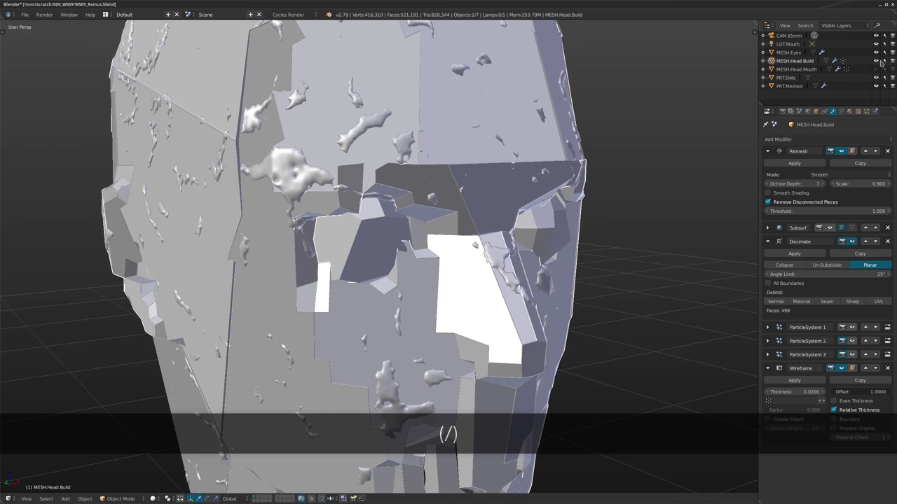
{"action": "left_click", "coordinate": [876, 61]}
{"action": "middle_click_drag", "start_coordinate": [476, 151], "coordinate": [452, 147]}
{"action": "key", "text": "KP_0"}
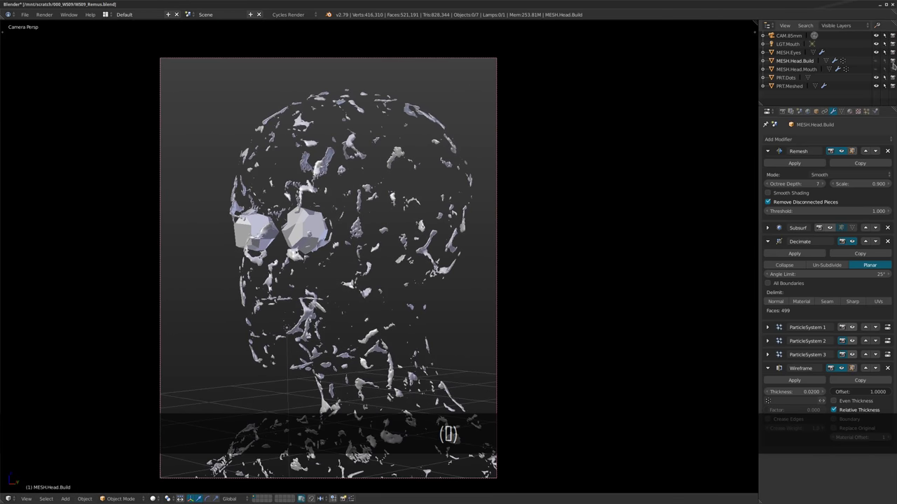
{"action": "middle_click_drag", "start_coordinate": [397, 167], "coordinate": [386, 139], "text": "shift"}
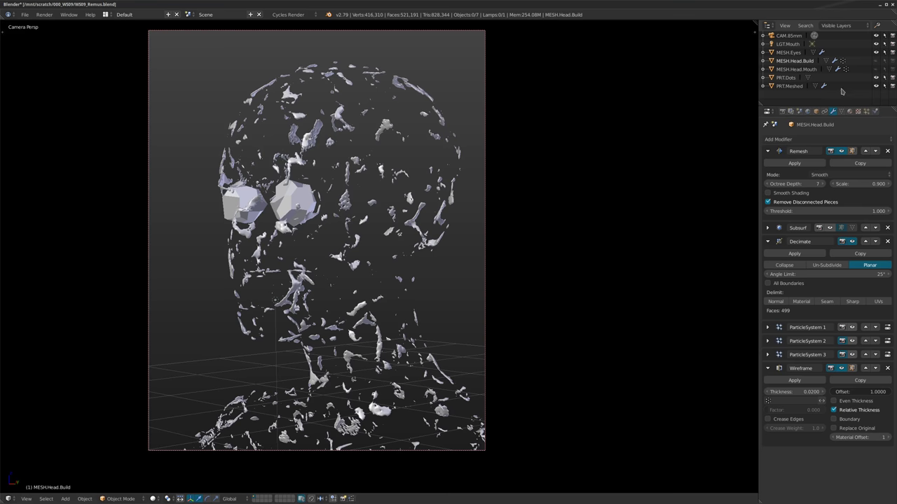
Toggle PRT.Meshed's viewport visibility off and on, and examine the scattered pieces around the whole bust.
{"action": "left_click", "coordinate": [876, 86]}
{"action": "left_click", "coordinate": [876, 86]}
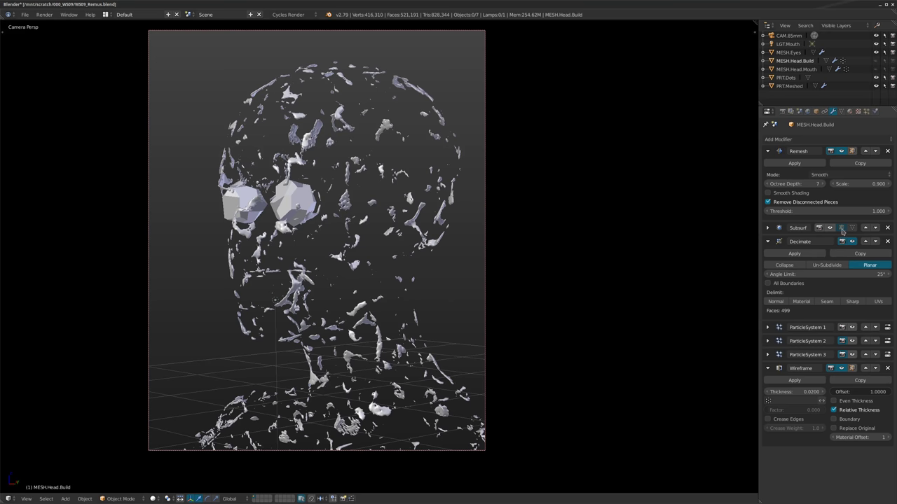
{"action": "middle_click_drag", "start_coordinate": [332, 293], "coordinate": [348, 303]}
{"action": "scroll", "coordinate": [348, 303], "scroll_direction": "down", "scroll_amount": 5}
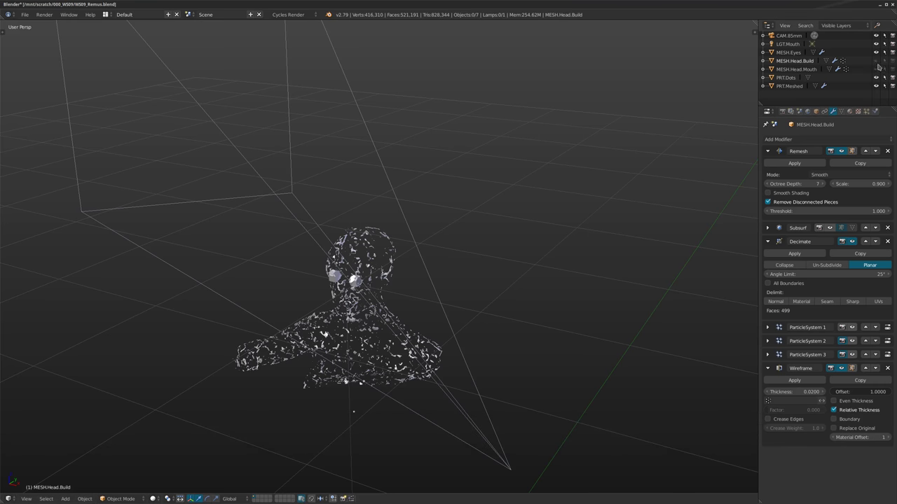
{"action": "scroll", "coordinate": [448, 231], "scroll_direction": "down", "scroll_amount": 3}
{"action": "scroll", "coordinate": [466, 209], "scroll_direction": "up", "scroll_amount": 3}
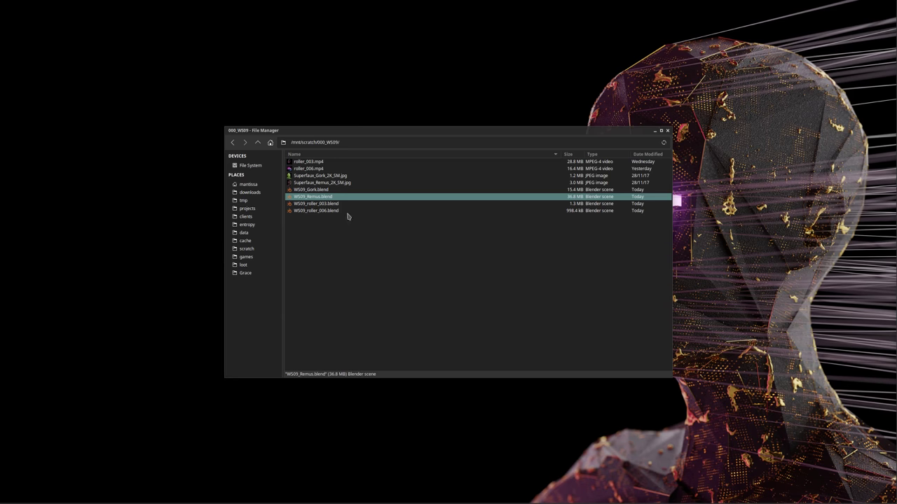
Reopen WS09_Remus.blend, select the MESH.Head.Mouth object with its particle lines and preview it in rendered shading.
{"action": "double_click", "coordinate": [348, 211]}
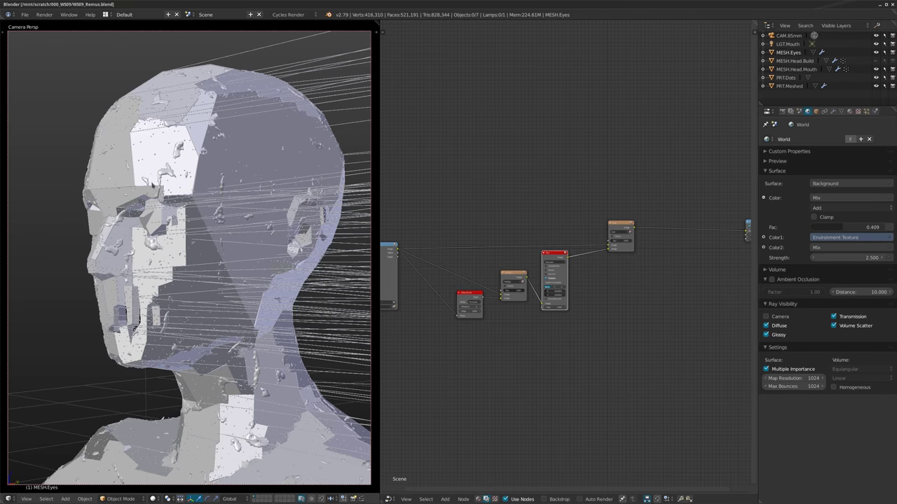
{"action": "right_click", "coordinate": [336, 198]}
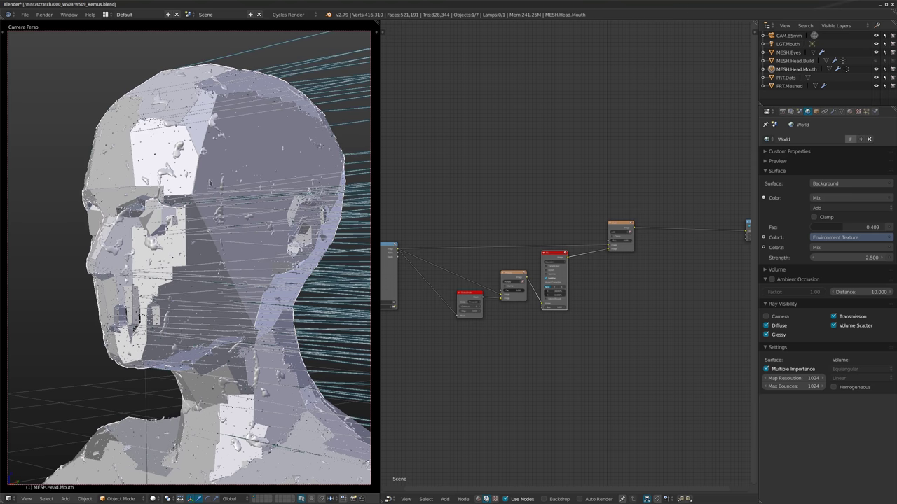
{"action": "key", "text": "shift+z"}
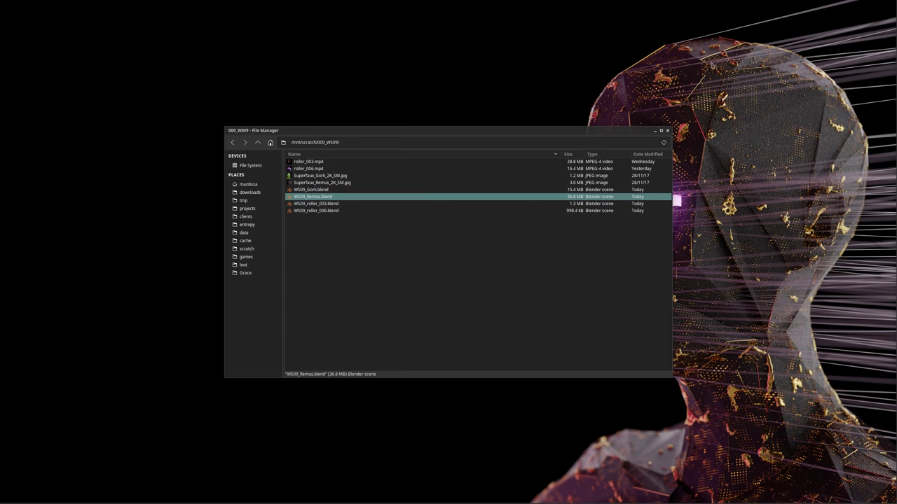
Play roller_003.mp4 from the 000_WS09 folder, close the player and open WS09_roller_003.blend in Blender.
{"action": "double_click", "coordinate": [301, 162]}
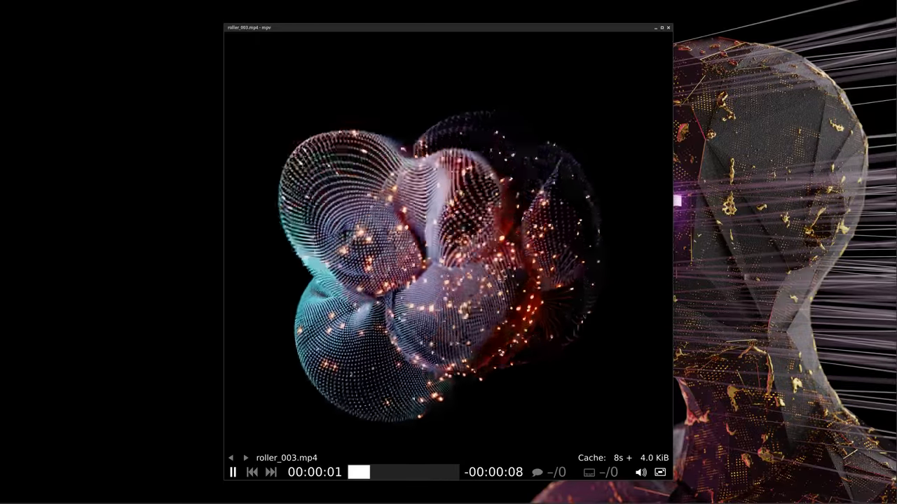
{"action": "left_click", "coordinate": [668, 28]}
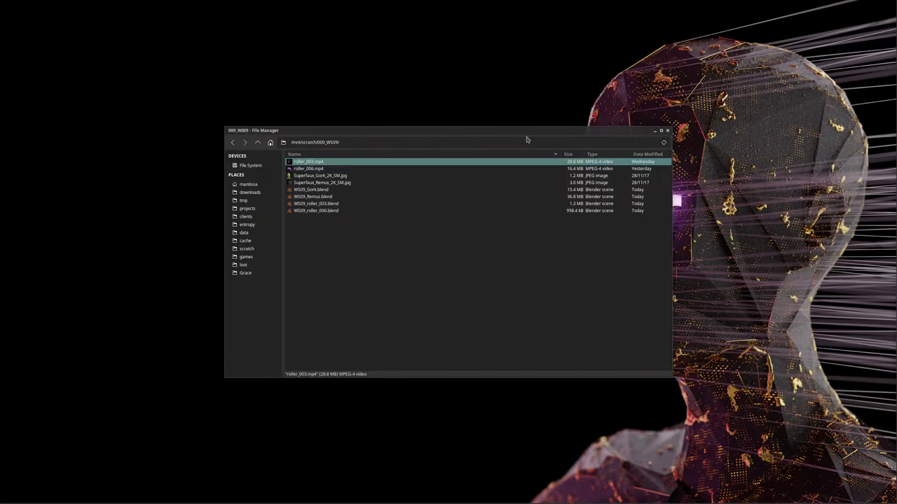
{"action": "double_click", "coordinate": [297, 204]}
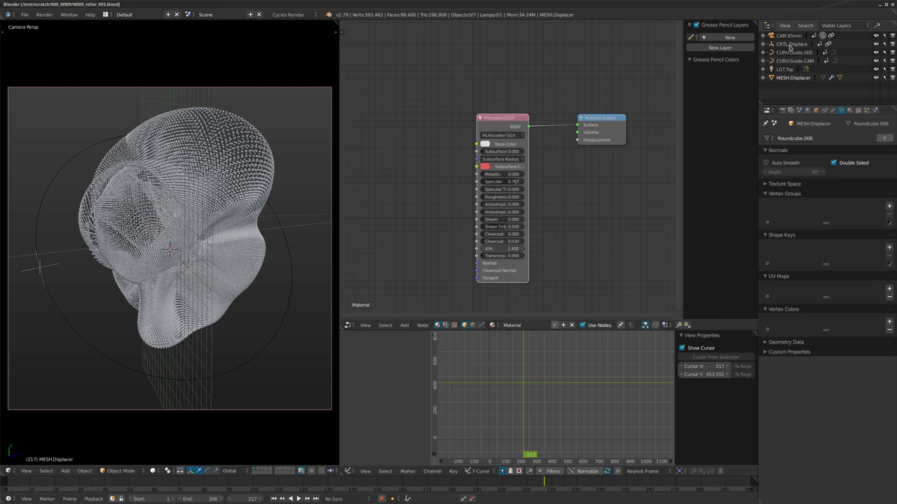
Select MESH.Displacer, show its modifier stack and set the Subsurf modifier's View subdivisions to 3.
{"action": "left_click", "coordinate": [831, 110]}
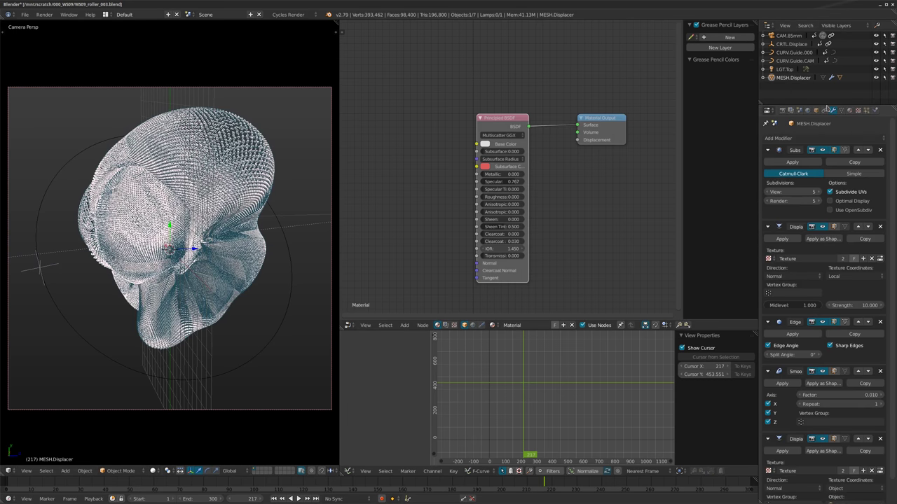
{"action": "left_click", "coordinate": [767, 194]}
{"action": "left_click", "coordinate": [766, 195]}
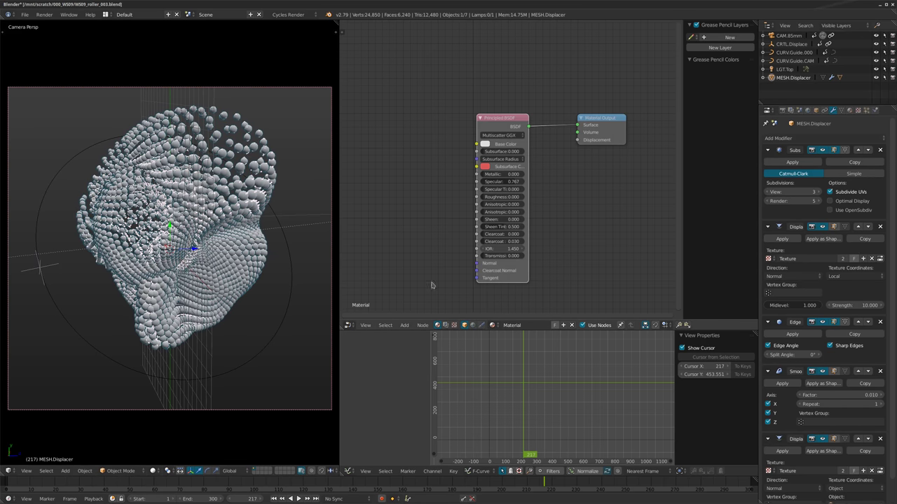
Merge the graph editor area into the node editor area above it.
{"action": "left_click_drag", "start_coordinate": [342, 328], "coordinate": [346, 354]}
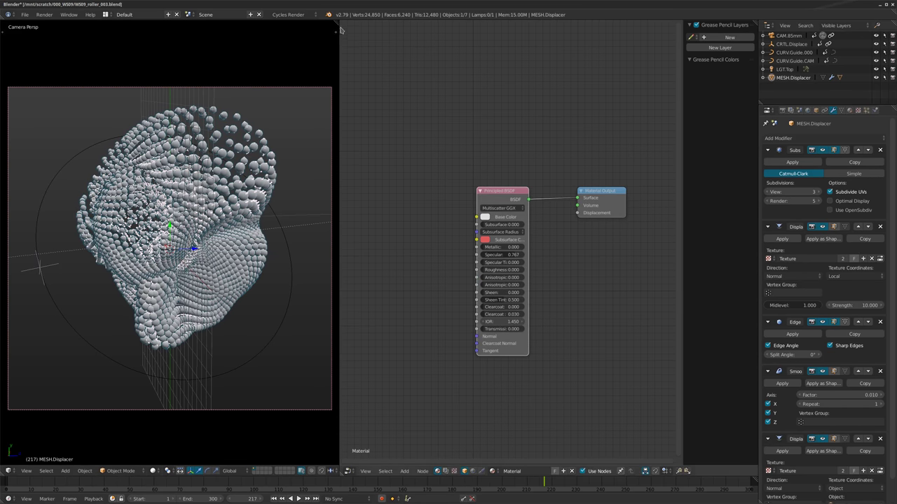
Merge the node editor area into the 3D viewport and leave the camera view.
{"action": "left_click_drag", "start_coordinate": [337, 23], "coordinate": [371, 42]}
{"action": "middle_click_drag", "start_coordinate": [378, 140], "coordinate": [423, 297]}
{"action": "scroll", "coordinate": [402, 214], "scroll_direction": "down", "scroll_amount": 3}
{"action": "key", "text": "KP_1"}
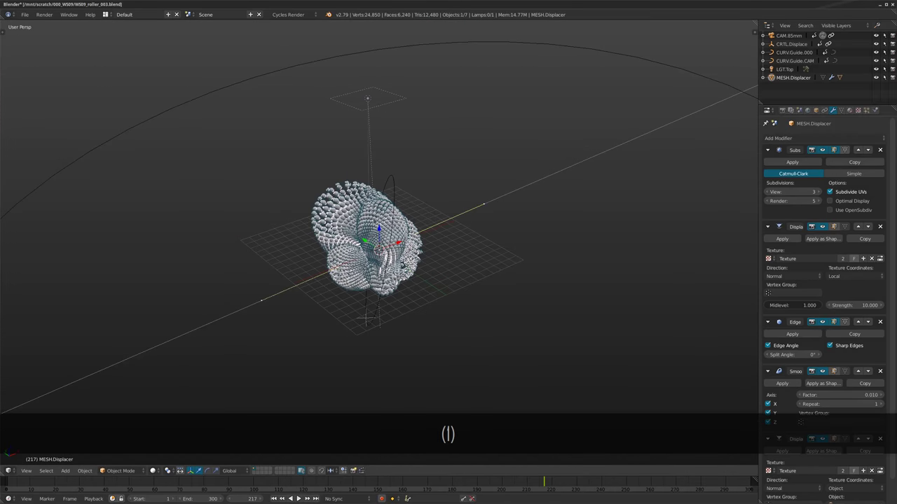
Deselect everything and play the animation to preview the displaced spheres, stopping at frame 262.
{"action": "scroll", "coordinate": [426, 300], "scroll_direction": "up", "scroll_amount": 3}
{"action": "key", "text": "a"}
{"action": "key", "text": "alt+a"}
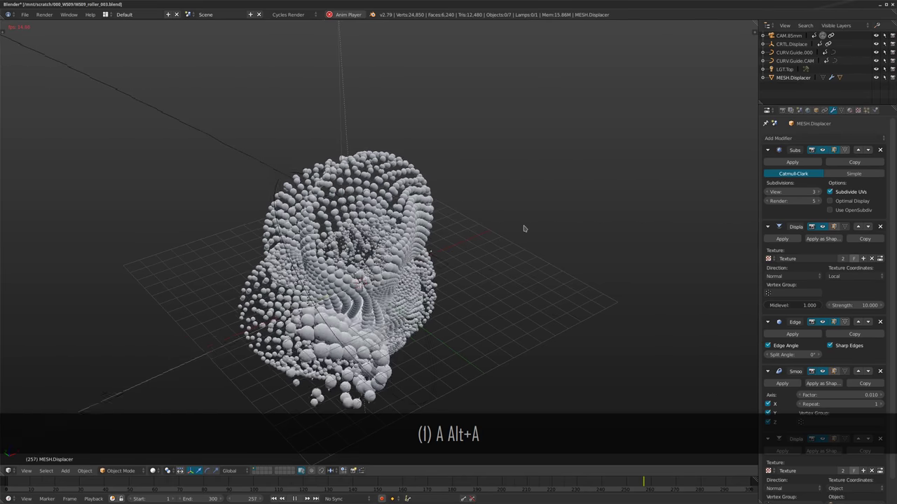
{"action": "key", "text": "alt+a"}
Select the CURV.Guide.CAM curve and run through the timeline to see how the camera travels with it.
{"action": "scroll", "coordinate": [473, 242], "scroll_direction": "down", "scroll_amount": 6}
{"action": "middle_click_drag", "start_coordinate": [462, 246], "coordinate": [253, 262]}
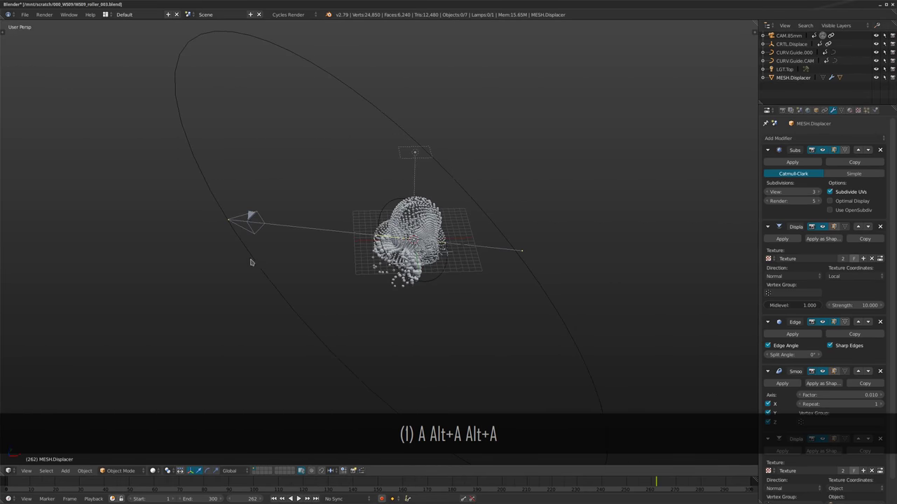
{"action": "right_click", "coordinate": [253, 266]}
{"action": "middle_click_drag", "start_coordinate": [269, 300], "coordinate": [260, 309], "text": "shift"}
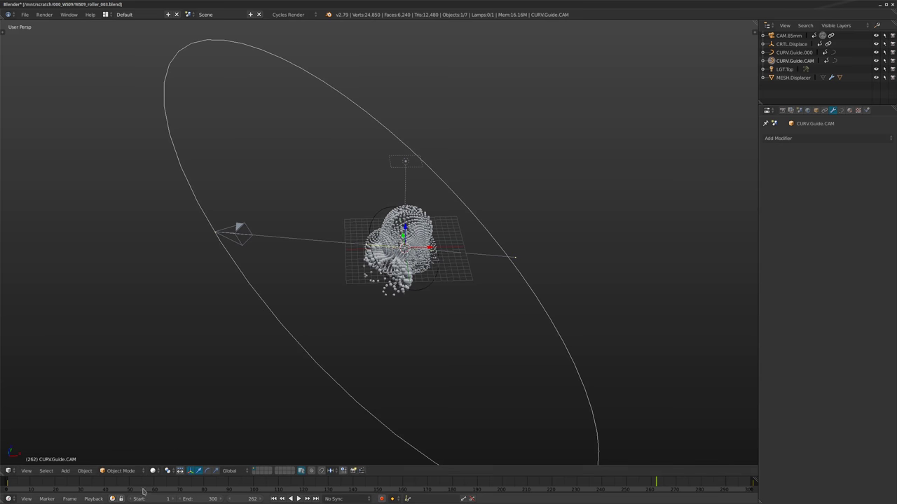
{"action": "left_click_drag", "start_coordinate": [135, 483], "coordinate": [345, 489]}
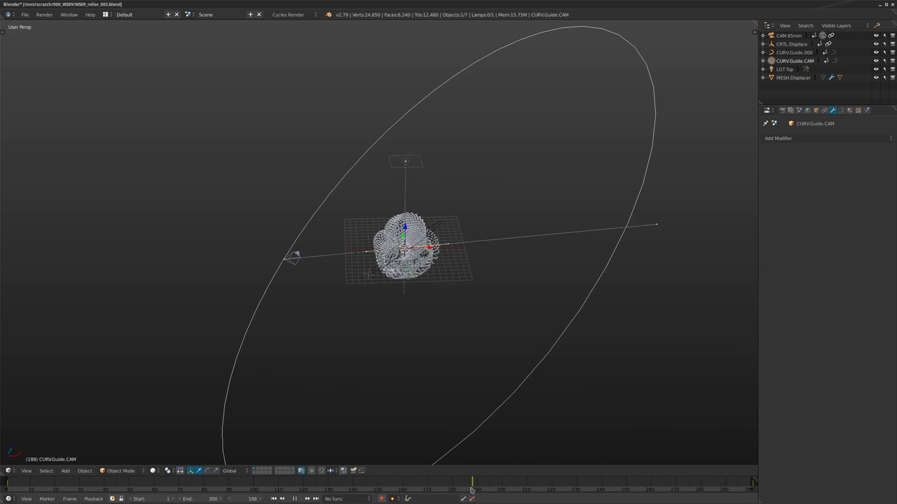
{"action": "key", "text": "alt+a"}
Select the CRTL.Displace empty and scrub the timeline to frame 161 to examine how its movement drives the displacement.
{"action": "middle_click_drag", "start_coordinate": [361, 221], "coordinate": [441, 255], "text": "shift"}
{"action": "scroll", "coordinate": [364, 234], "scroll_direction": "up", "scroll_amount": 3}
{"action": "scroll", "coordinate": [438, 317], "scroll_direction": "up", "scroll_amount": 5}
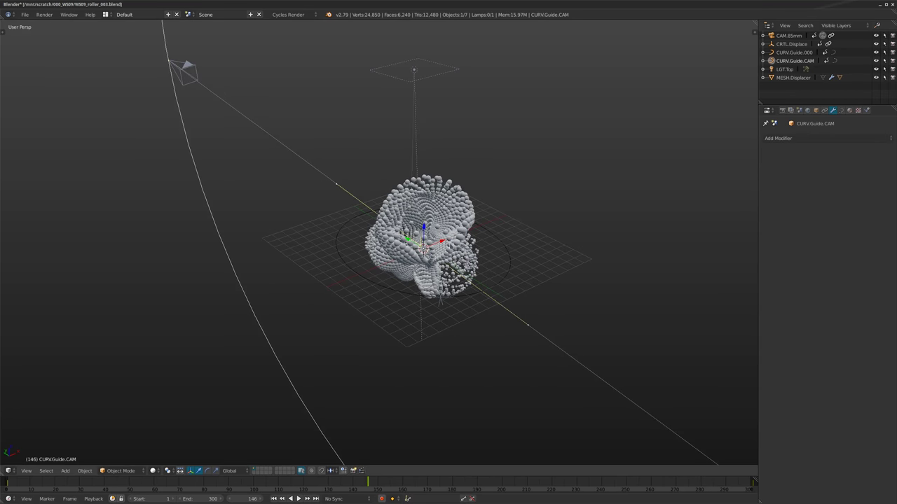
{"action": "right_click", "coordinate": [454, 321]}
{"action": "middle_click_drag", "start_coordinate": [453, 321], "coordinate": [549, 310]}
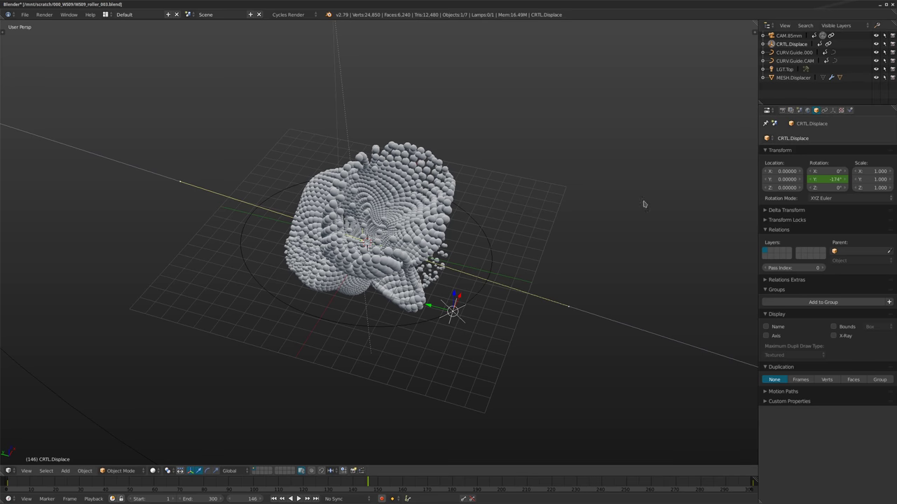
{"action": "left_click_drag", "start_coordinate": [335, 484], "coordinate": [404, 483]}
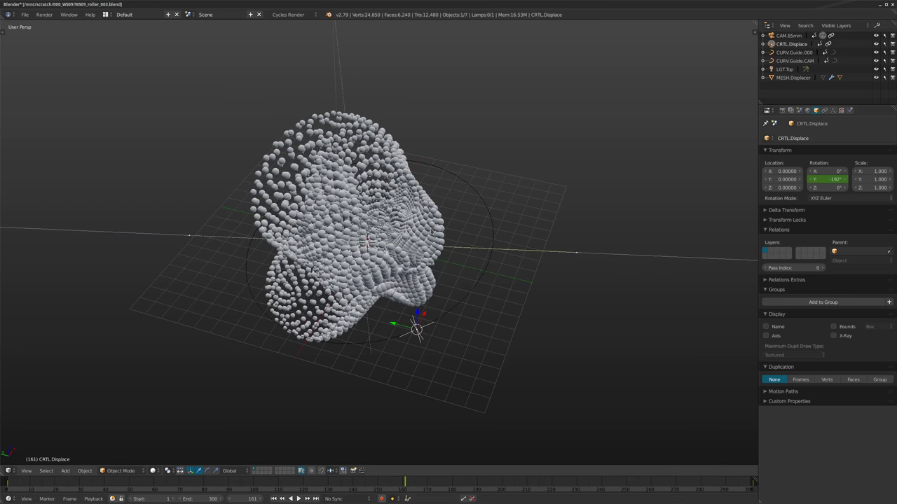
Set the duplication type of MESH.Displacer to None and deselect the object.
{"action": "right_click", "coordinate": [431, 232]}
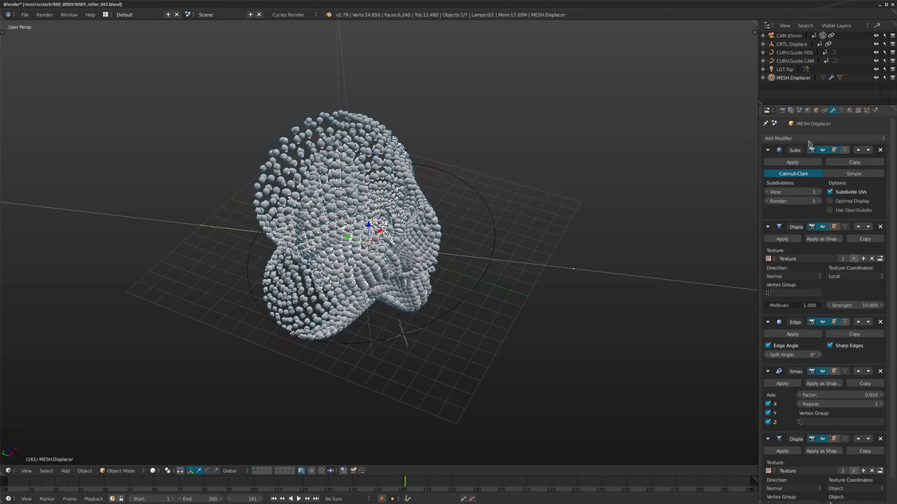
{"action": "left_click", "coordinate": [816, 110]}
{"action": "middle_click_drag", "start_coordinate": [490, 270], "coordinate": [457, 258]}
{"action": "scroll", "coordinate": [490, 298], "scroll_direction": "up", "scroll_amount": 1}
{"action": "middle_click_drag", "start_coordinate": [484, 285], "coordinate": [497, 305]}
{"action": "left_click", "coordinate": [776, 400]}
{"action": "key", "text": "a"}
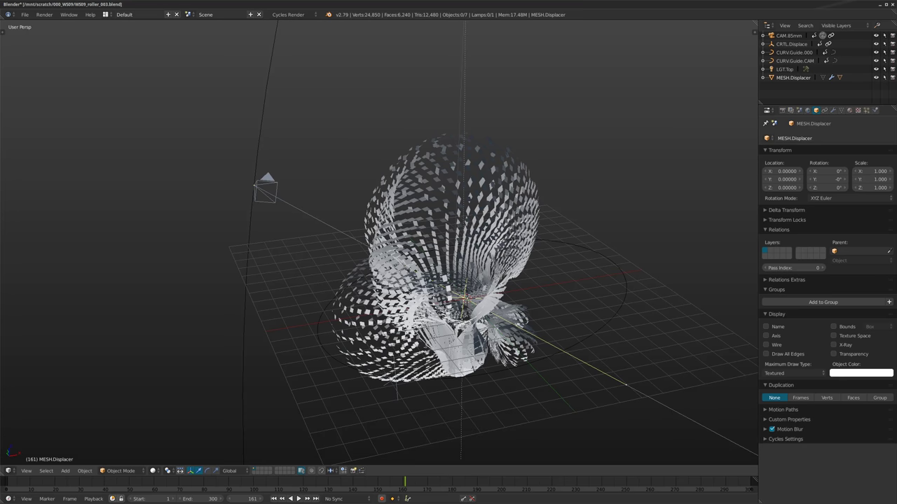
Examine the separated faces of the displaced mesh from several angles and play the animation up to frame 174.
{"action": "middle_click_drag", "start_coordinate": [376, 284], "coordinate": [329, 276], "text": "shift"}
{"action": "scroll", "coordinate": [350, 295], "scroll_direction": "down", "scroll_amount": 1}
{"action": "scroll", "coordinate": [365, 311], "scroll_direction": "up", "scroll_amount": 2}
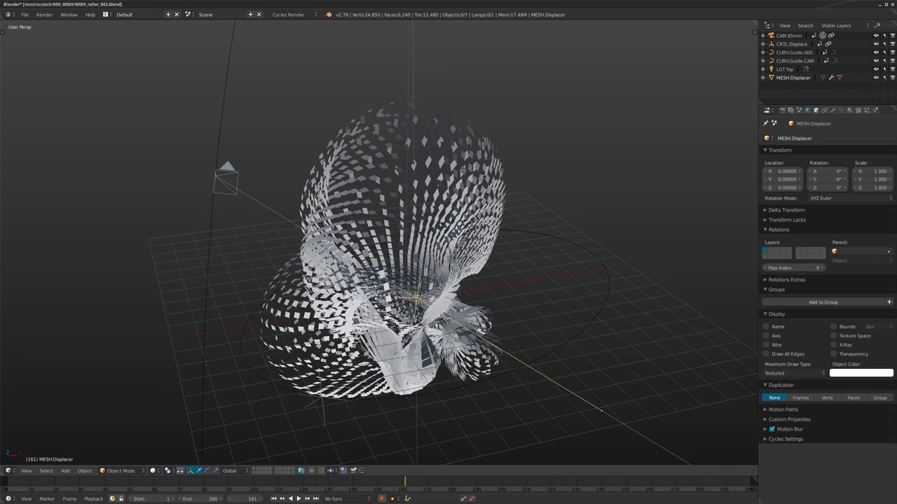
{"action": "middle_click_drag", "start_coordinate": [441, 339], "coordinate": [484, 315]}
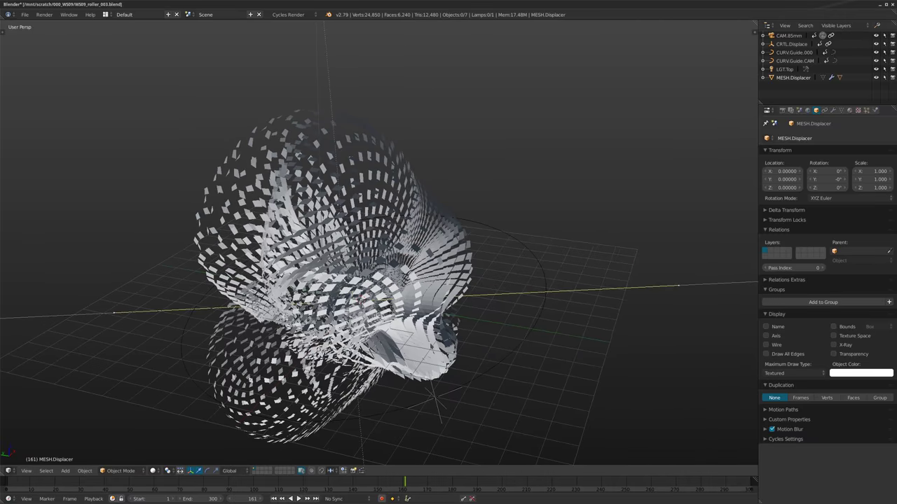
{"action": "middle_click_drag", "start_coordinate": [500, 406], "coordinate": [311, 231]}
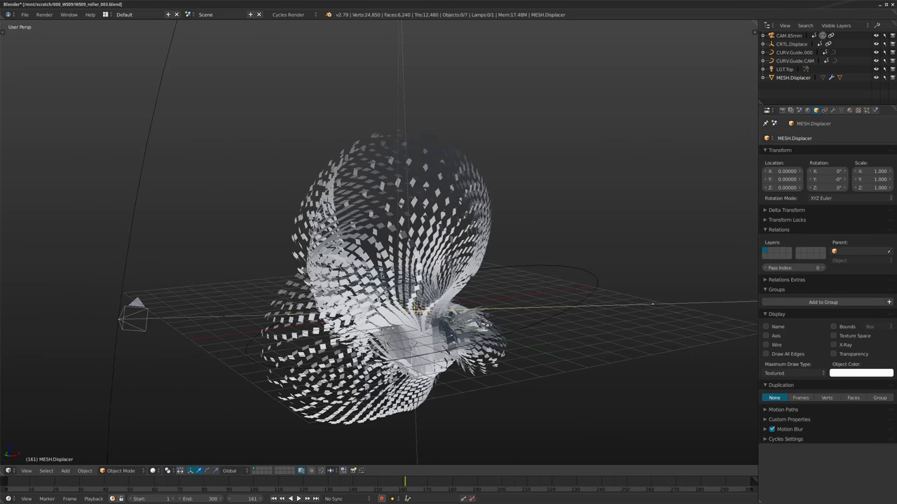
{"action": "middle_click_drag", "start_coordinate": [324, 299], "coordinate": [332, 319]}
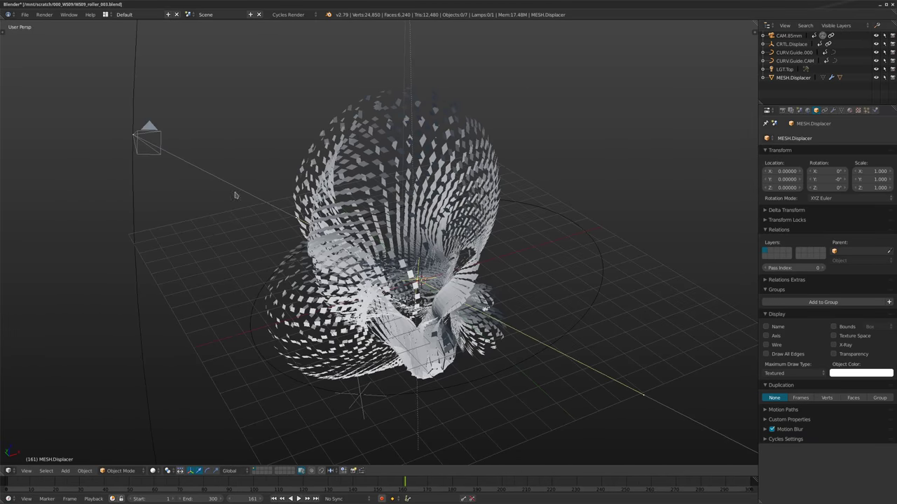
{"action": "key", "text": "shift+alt+a"}
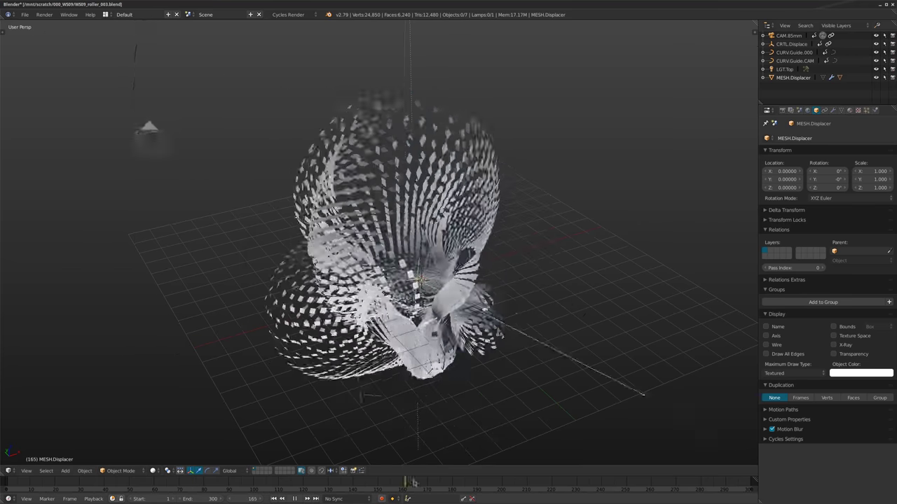
{"action": "key", "text": "alt+a"}
Turn off the viewport display of both Displace modifiers and the Edge Split modifier on MESH.Displacer.
{"action": "left_click", "coordinate": [832, 111]}
{"action": "middle_click_drag", "start_coordinate": [434, 230], "coordinate": [448, 235]}
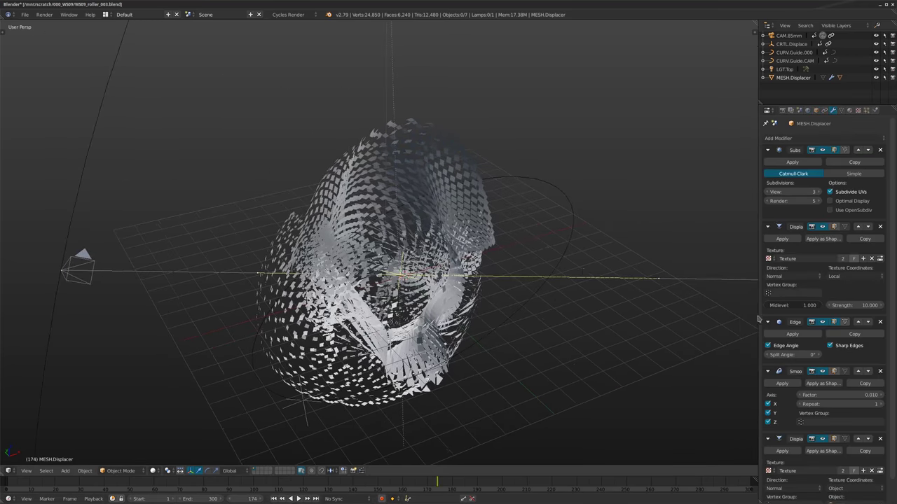
{"action": "scroll", "coordinate": [828, 361], "scroll_direction": "down", "scroll_amount": 2}
{"action": "middle_click_drag", "start_coordinate": [408, 284], "coordinate": [435, 306]}
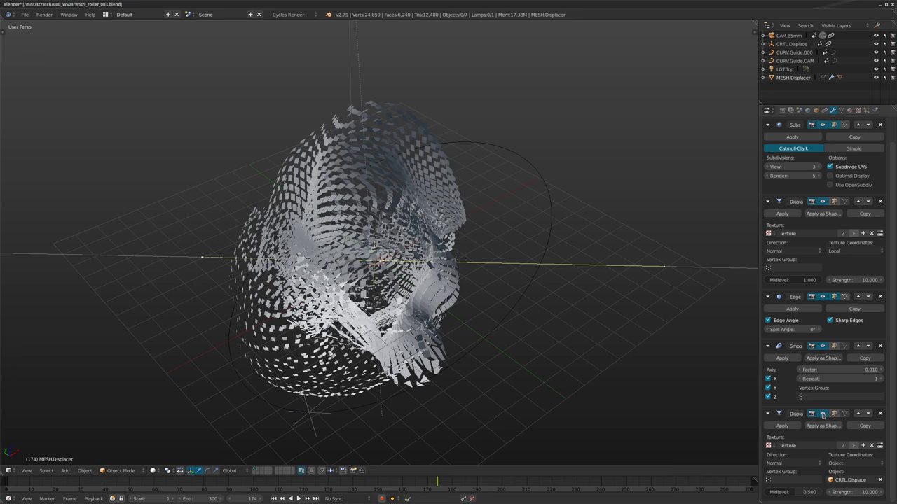
{"action": "left_click", "coordinate": [823, 414]}
{"action": "scroll", "coordinate": [824, 240], "scroll_direction": "up", "scroll_amount": 2}
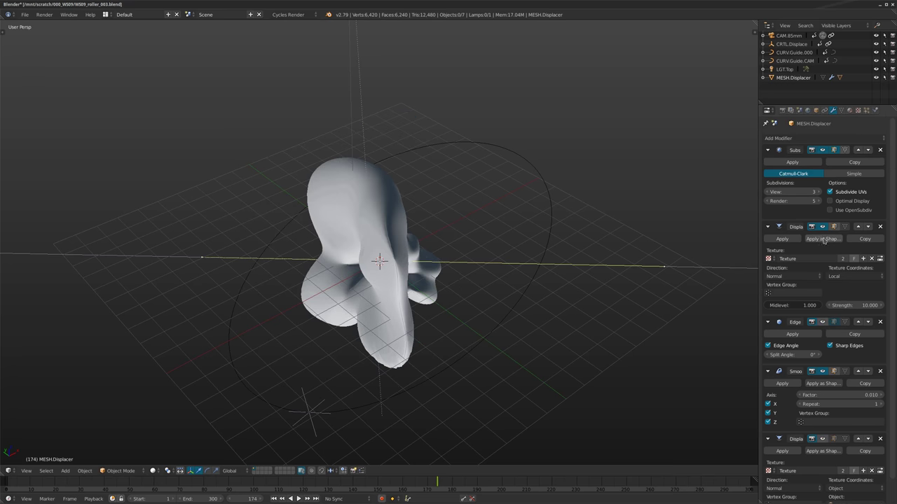
{"action": "left_click", "coordinate": [823, 227]}
{"action": "middle_click_drag", "start_coordinate": [616, 305], "coordinate": [547, 276]}
{"action": "middle_click_drag", "start_coordinate": [440, 216], "coordinate": [408, 248], "text": "shift"}
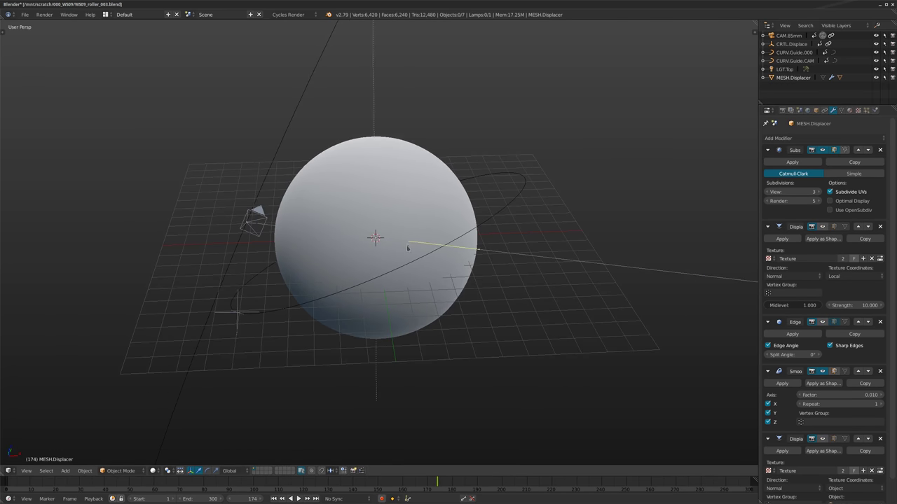
Switch to wireframe shading and hide the Subdivision Surface modifier's effect in the viewport to inspect the base sphere's topology.
{"action": "key", "text": "z"}
{"action": "scroll", "coordinate": [394, 213], "scroll_direction": "up", "scroll_amount": 3}
{"action": "scroll", "coordinate": [497, 259], "scroll_direction": "down", "scroll_amount": 4}
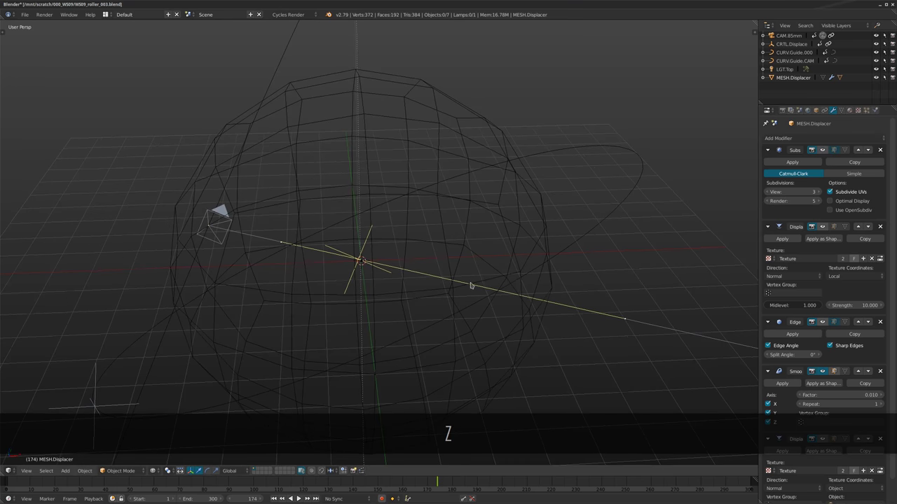
{"action": "key", "text": "z"}
{"action": "key", "text": "z"}
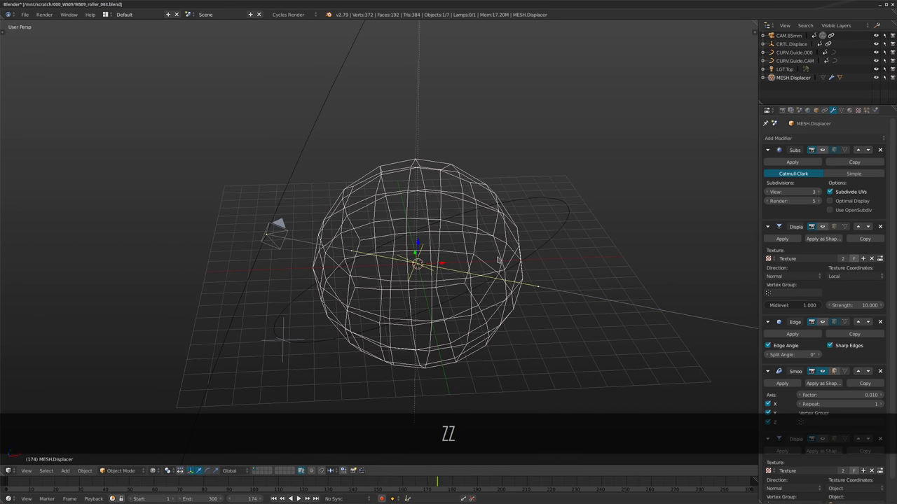
Turn the Subdivision Surface display back on, try 4 view subdivisions, and return them to 3.
{"action": "left_click", "coordinate": [822, 151]}
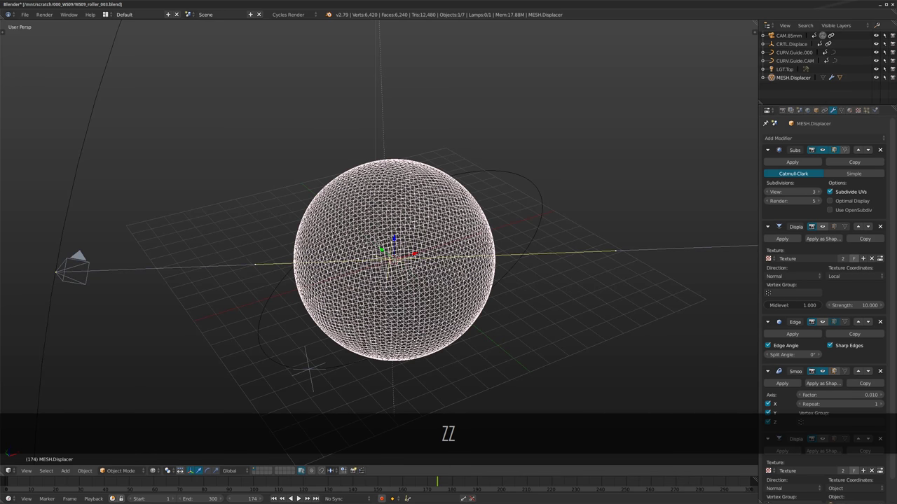
{"action": "middle_click_drag", "start_coordinate": [511, 196], "coordinate": [522, 184], "text": "shift"}
{"action": "scroll", "coordinate": [522, 184], "scroll_direction": "up", "scroll_amount": 1}
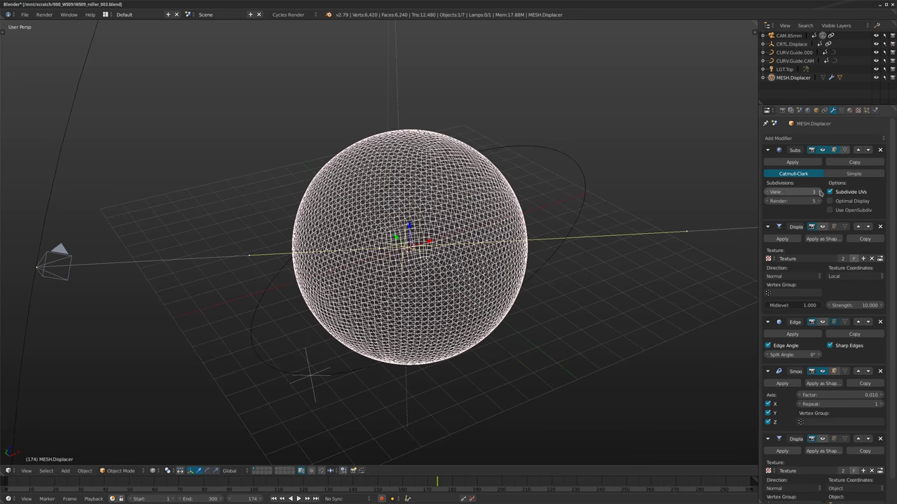
{"action": "left_click", "coordinate": [820, 192]}
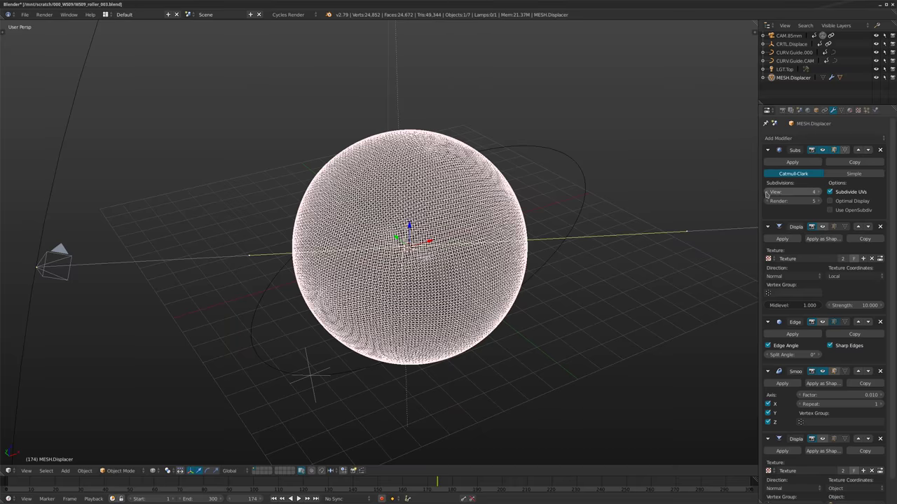
{"action": "left_click", "coordinate": [766, 194]}
{"action": "mouse_move", "coordinate": [577, 144]}
{"action": "middle_mouse_down"}
{"action": "mouse_move", "coordinate": [568, 156]}
{"action": "mouse_move", "coordinate": [588, 139]}
{"action": "middle_mouse_up"}
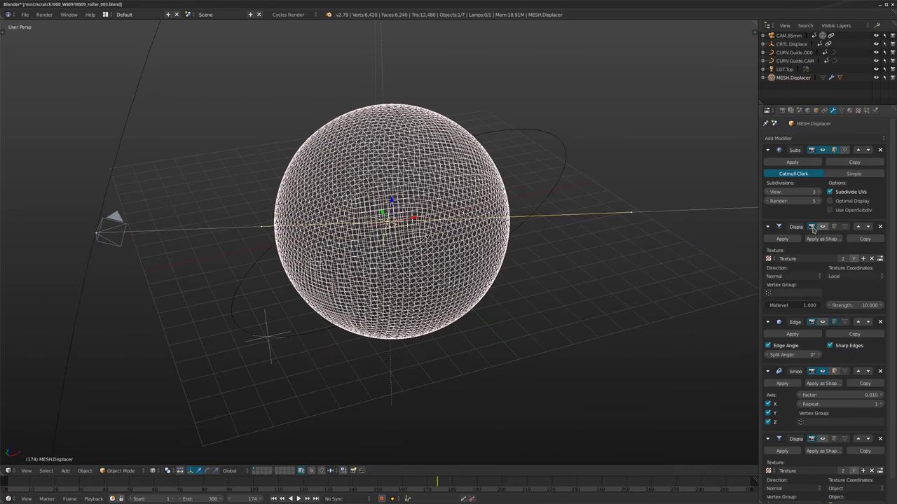
Return to solid shading and re-enable the first Displace modifier, the one using Local texture coordinates, in the viewport.
{"action": "key", "text": "z"}
{"action": "left_click", "coordinate": [821, 226]}
{"action": "mouse_move", "coordinate": [685, 242]}
{"action": "middle_mouse_down"}
{"action": "mouse_move", "coordinate": [634, 238]}
{"action": "mouse_move", "coordinate": [685, 242]}
{"action": "middle_mouse_up"}
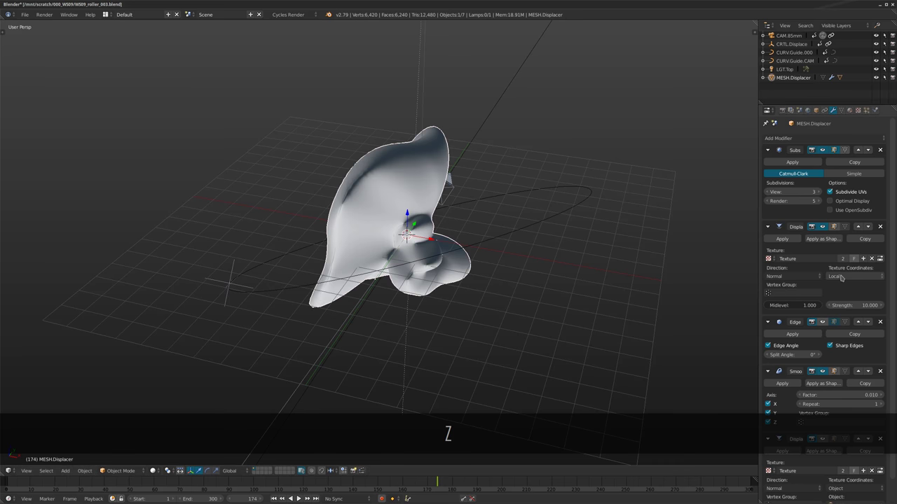
{"action": "middle_click_drag", "start_coordinate": [430, 304], "coordinate": [630, 336]}
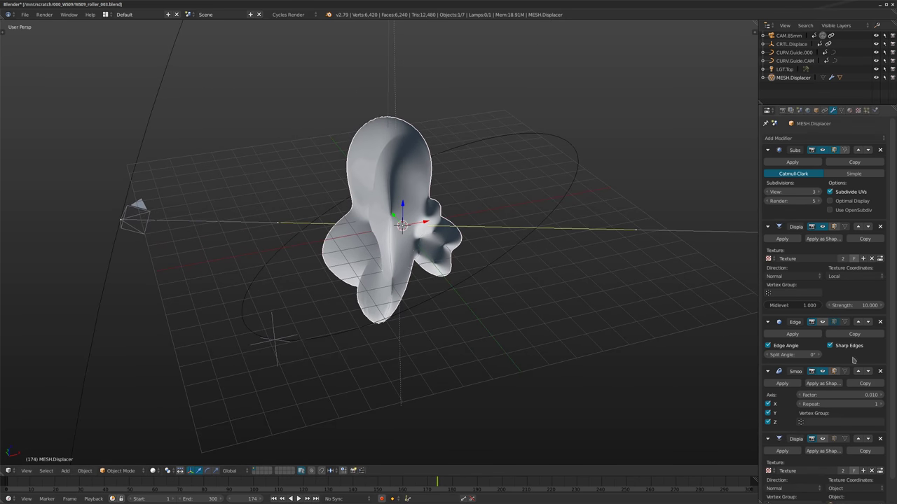
{"action": "scroll", "coordinate": [846, 357], "scroll_direction": "down", "scroll_amount": 2}
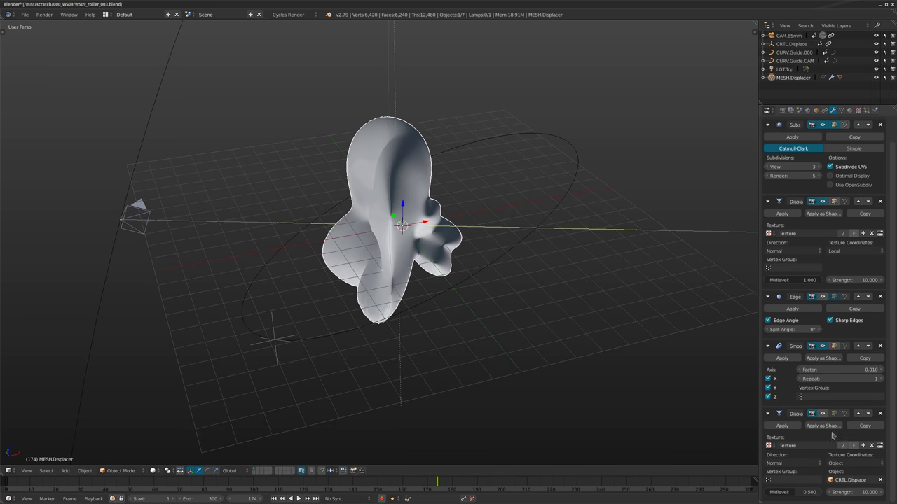
{"action": "middle_click_drag", "start_coordinate": [690, 302], "coordinate": [684, 305], "text": "shift"}
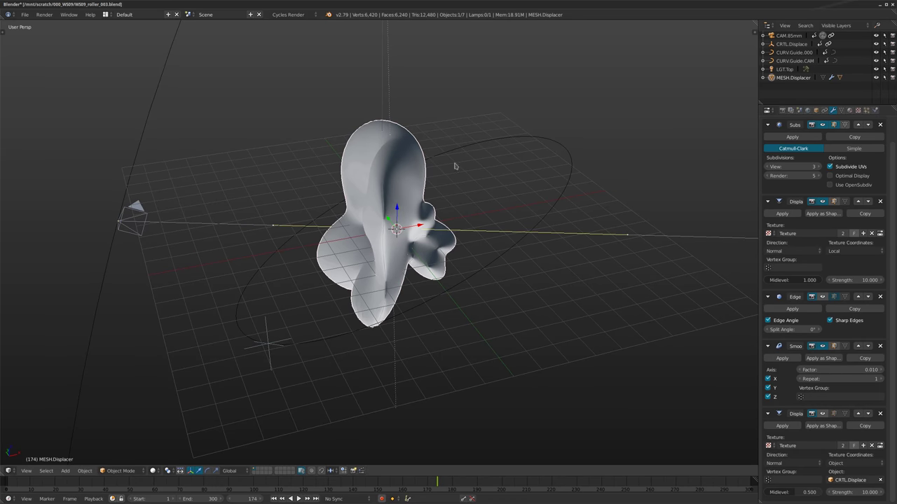
{"action": "middle_click_drag", "start_coordinate": [455, 166], "coordinate": [346, 199]}
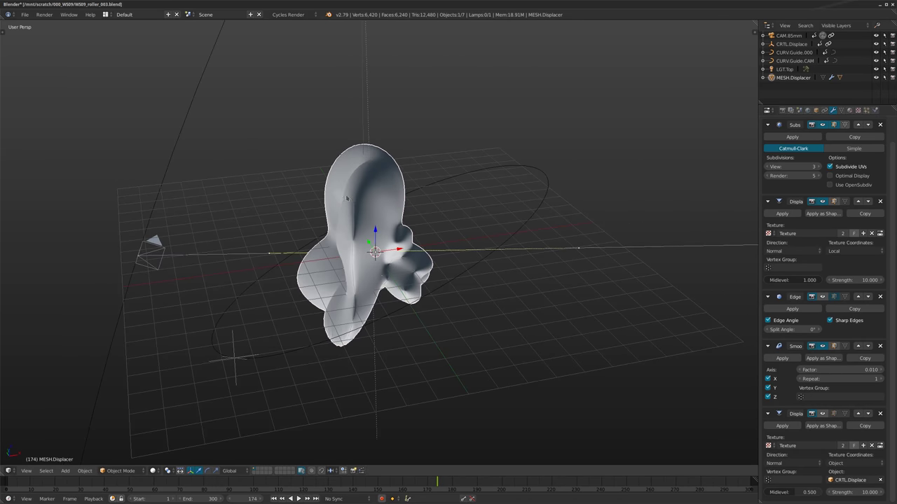
Re-enable the Edge Split modifier's display in the viewport.
{"action": "left_click", "coordinate": [823, 297]}
{"action": "middle_click_drag", "start_coordinate": [459, 214], "coordinate": [365, 216]}
{"action": "scroll", "coordinate": [445, 211], "scroll_direction": "up", "scroll_amount": 3}
{"action": "scroll", "coordinate": [365, 216], "scroll_direction": "up", "scroll_amount": 2}
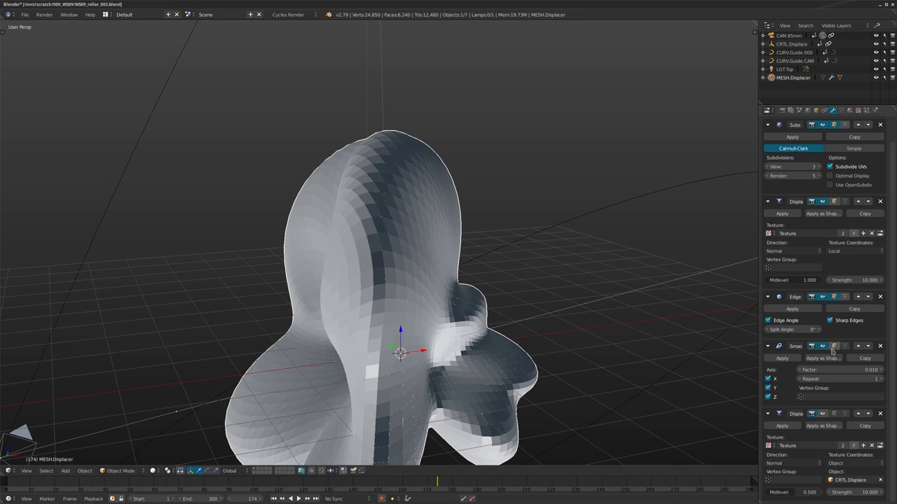
Move the timeline to frame 99 and examine the faceted surface up close and from several angles.
{"action": "scroll", "coordinate": [593, 315], "scroll_direction": "down", "scroll_amount": 3}
{"action": "left_click_drag", "start_coordinate": [114, 483], "coordinate": [251, 489]}
{"action": "middle_click_drag", "start_coordinate": [452, 150], "coordinate": [413, 184]}
{"action": "scroll", "coordinate": [412, 184], "scroll_direction": "up", "scroll_amount": 4}
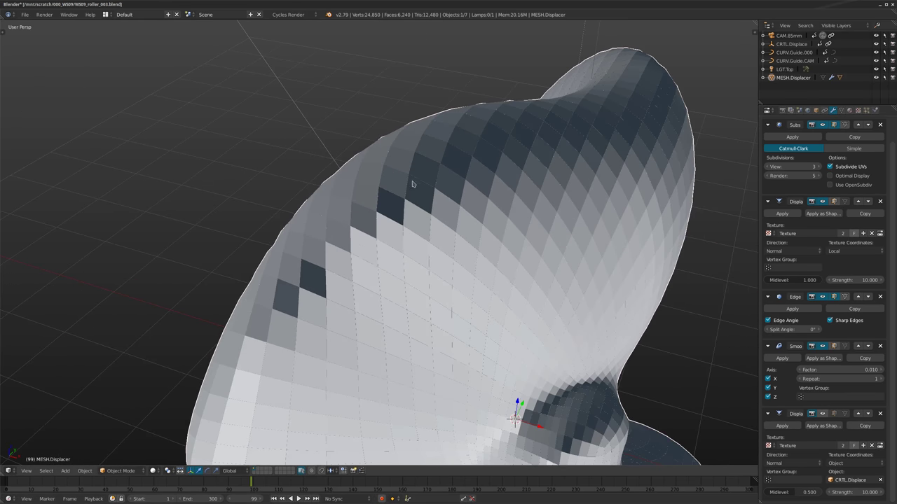
{"action": "scroll", "coordinate": [432, 214], "scroll_direction": "down", "scroll_amount": 8}
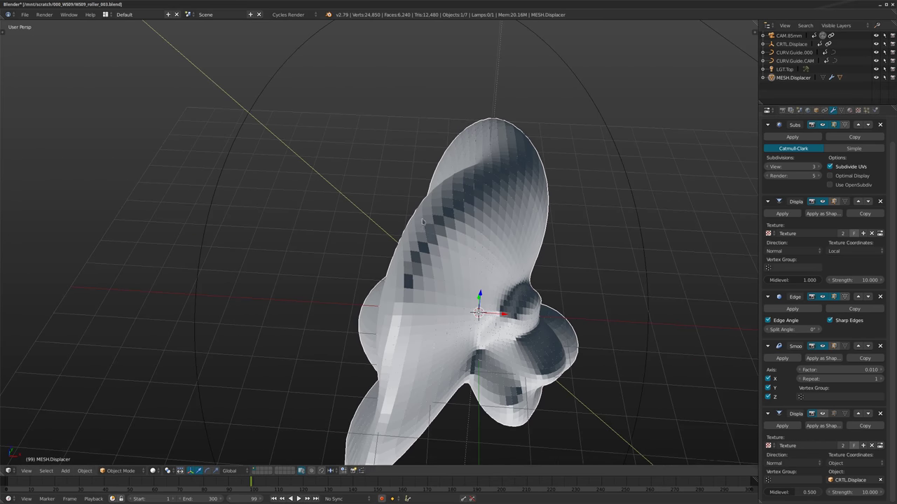
{"action": "scroll", "coordinate": [600, 327], "scroll_direction": "down", "scroll_amount": 2}
{"action": "middle_click_drag", "start_coordinate": [600, 326], "coordinate": [589, 284], "text": "shift"}
{"action": "middle_click_drag", "start_coordinate": [364, 224], "coordinate": [454, 264]}
{"action": "middle_click_drag", "start_coordinate": [478, 318], "coordinate": [378, 312]}
Re-enable the second Displace modifier, driven by CRTL.Displace, in the viewport and deselect the mesh.
{"action": "left_click", "coordinate": [823, 414]}
{"action": "key", "text": "a"}
{"action": "scroll", "coordinate": [379, 312], "scroll_direction": "down", "scroll_amount": 2}
{"action": "middle_click_drag", "start_coordinate": [603, 315], "coordinate": [482, 285], "text": "shift"}
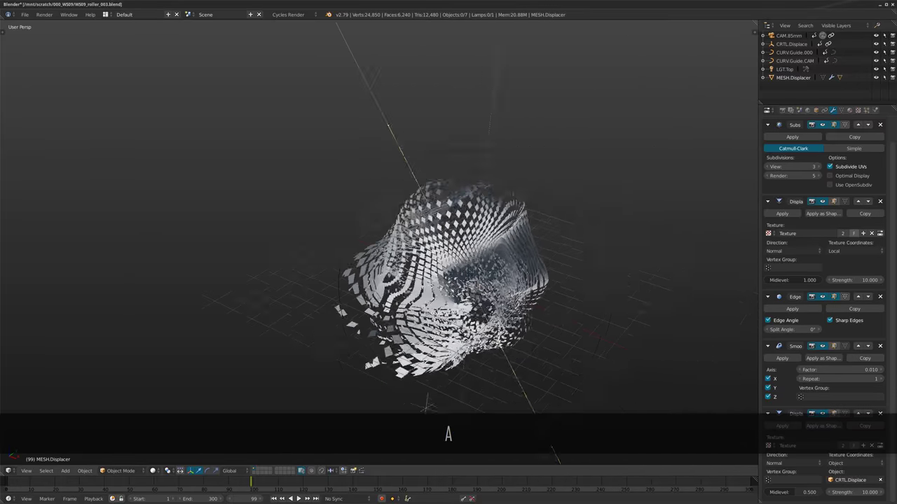
{"action": "scroll", "coordinate": [480, 287], "scroll_direction": "up", "scroll_amount": 3}
{"action": "middle_click_drag", "start_coordinate": [442, 308], "coordinate": [478, 306]}
{"action": "middle_click_drag", "start_coordinate": [543, 329], "coordinate": [551, 303]}
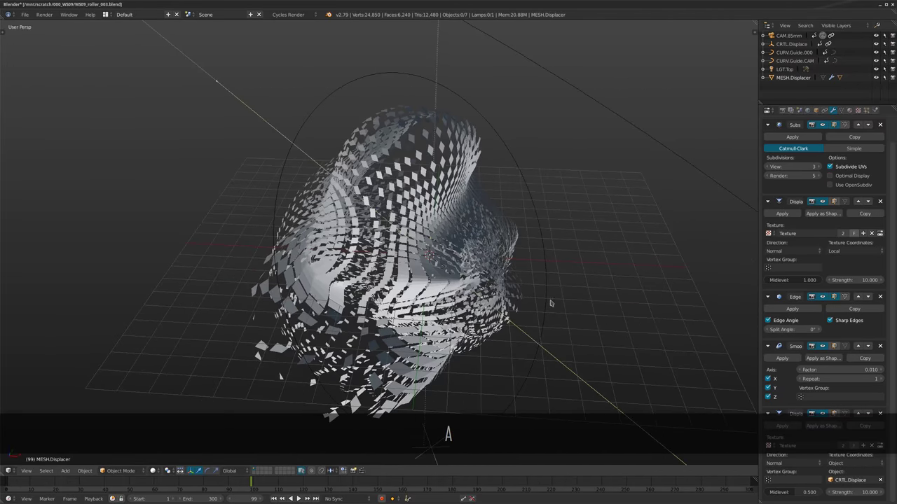
Turn off the Edge Split modifier's display in the viewport to show the continuous surface.
{"action": "middle_click_drag", "start_coordinate": [501, 334], "coordinate": [544, 318]}
{"action": "left_click", "coordinate": [822, 297]}
{"action": "scroll", "coordinate": [543, 346], "scroll_direction": "down", "scroll_amount": 2}
Look through the viewport display options and disable Double Sided normals on MESH.Displacer's mesh data.
{"action": "key", "text": "n"}
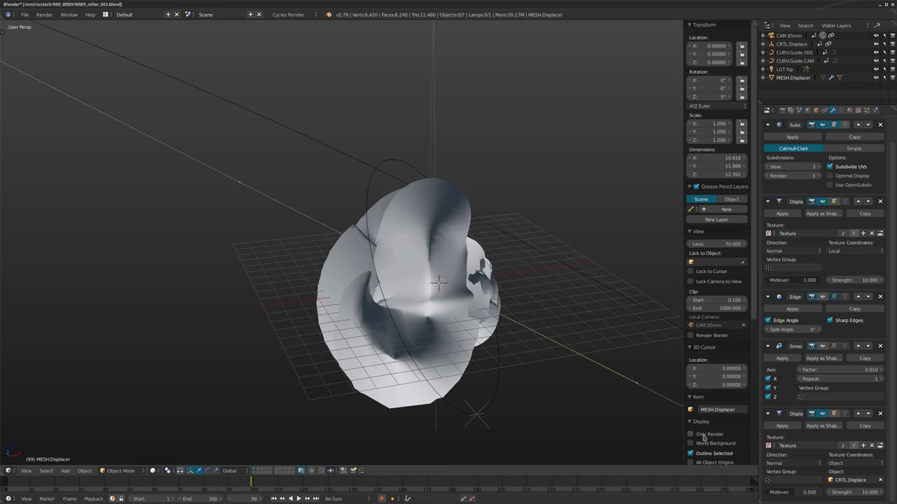
{"action": "scroll", "coordinate": [705, 379], "scroll_direction": "down", "scroll_amount": 6}
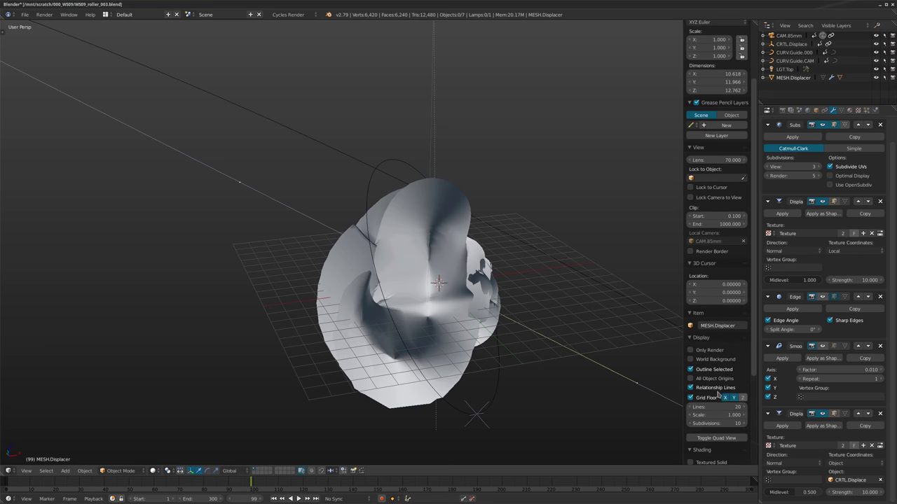
{"action": "left_click", "coordinate": [697, 390]}
{"action": "mouse_move", "coordinate": [510, 315]}
{"action": "middle_mouse_down"}
{"action": "mouse_move", "coordinate": [554, 284]}
{"action": "mouse_move", "coordinate": [465, 326]}
{"action": "middle_mouse_up"}
{"action": "scroll", "coordinate": [465, 327], "scroll_direction": "up", "scroll_amount": 2}
{"action": "left_click", "coordinate": [842, 110]}
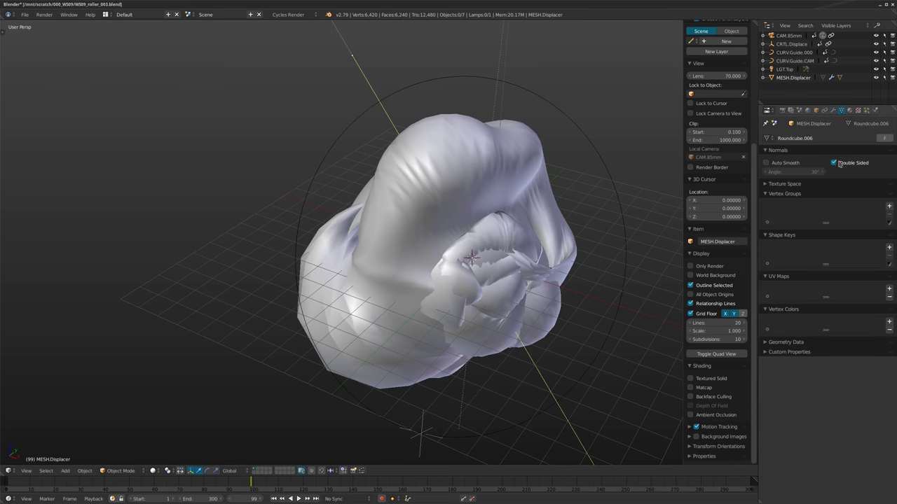
{"action": "left_click", "coordinate": [839, 164]}
Play the animation and examine the smooth displaced surface from several angles, with the modifier stack displayed.
{"action": "scroll", "coordinate": [405, 242], "scroll_direction": "down", "scroll_amount": 2}
{"action": "mouse_move", "coordinate": [404, 243]}
{"action": "middle_mouse_down"}
{"action": "mouse_move", "coordinate": [466, 258]}
{"action": "mouse_move", "coordinate": [478, 273]}
{"action": "middle_mouse_up"}
{"action": "key", "text": "alt+a"}
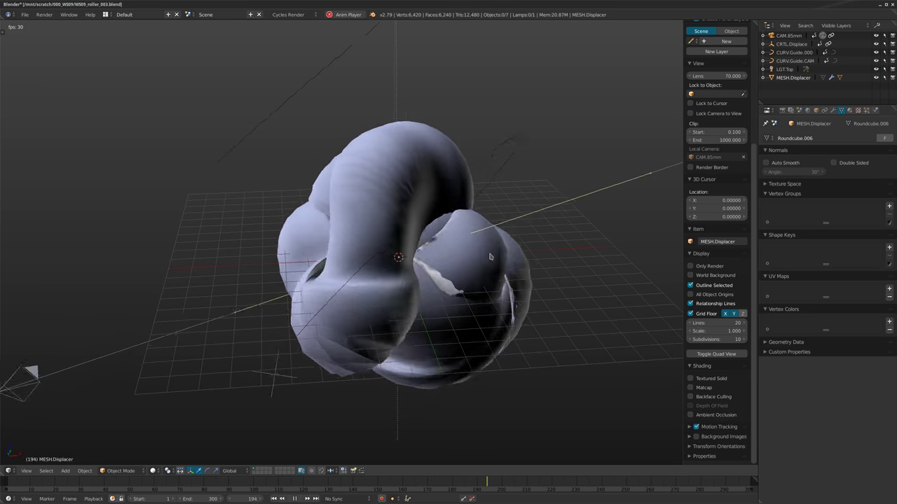
{"action": "left_click", "coordinate": [832, 111]}
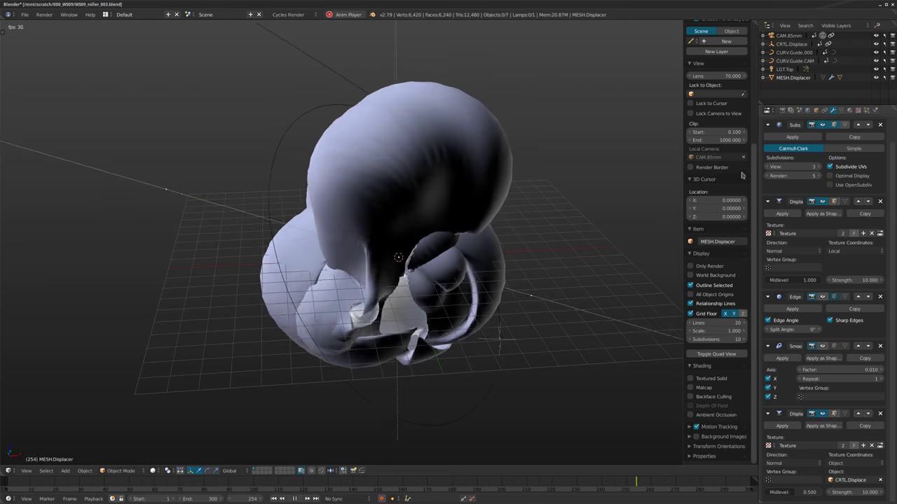
{"action": "middle_click_drag", "start_coordinate": [526, 280], "coordinate": [444, 267]}
{"action": "key", "text": "n"}
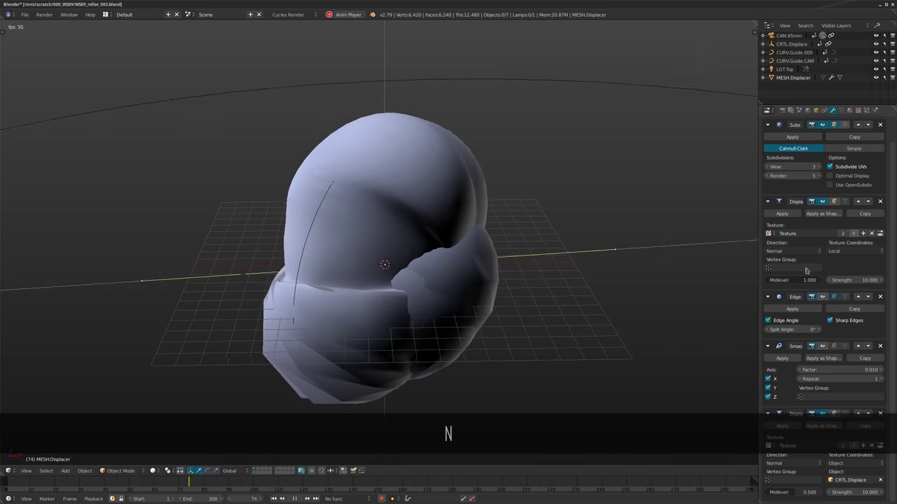
Re-enable the Edge Split modifier in the viewport and set MESH.Displacer's duplication to Faces.
{"action": "scroll", "coordinate": [769, 273], "scroll_direction": "up", "scroll_amount": 2}
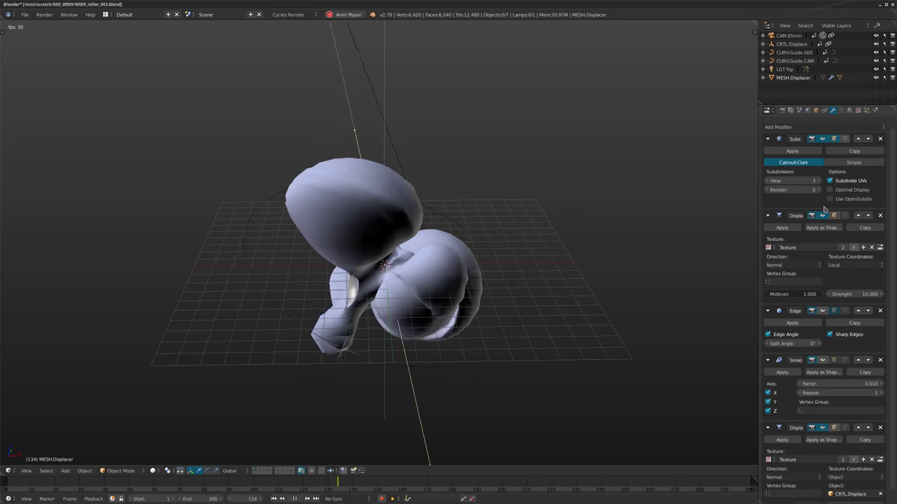
{"action": "scroll", "coordinate": [835, 456], "scroll_direction": "down", "scroll_amount": 1}
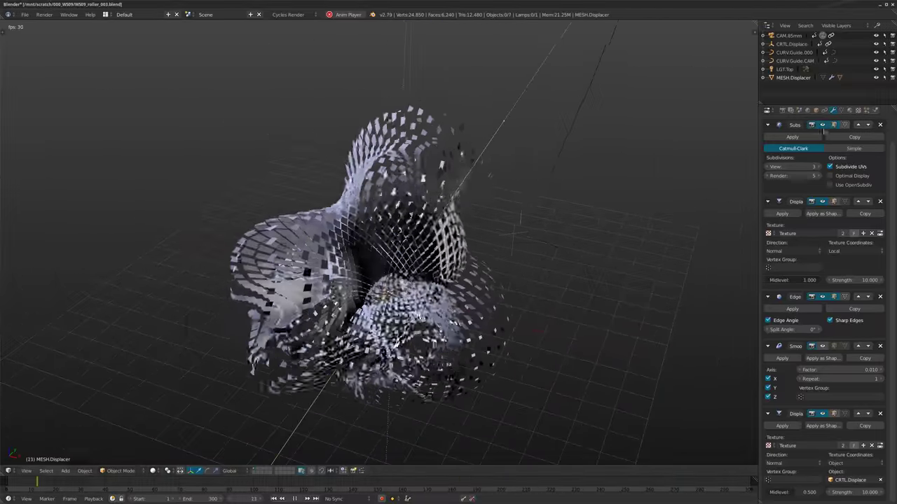
{"action": "left_click", "coordinate": [816, 109]}
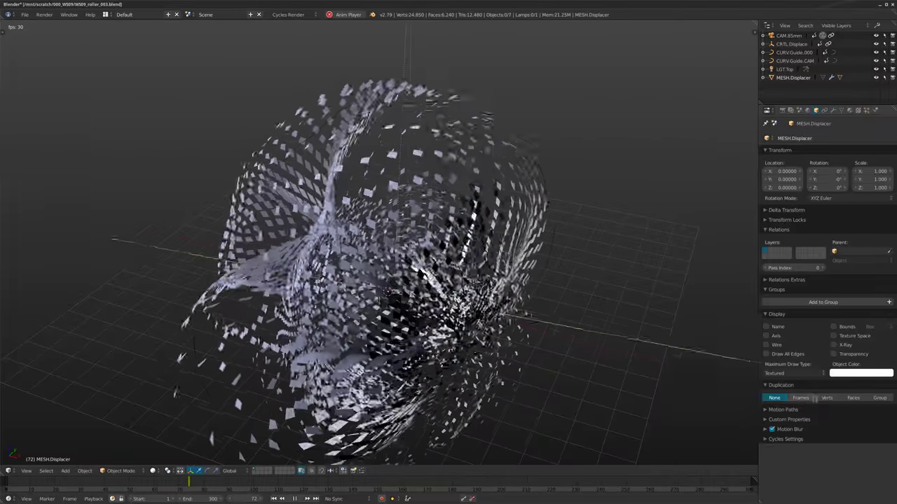
{"action": "left_click", "coordinate": [853, 398]}
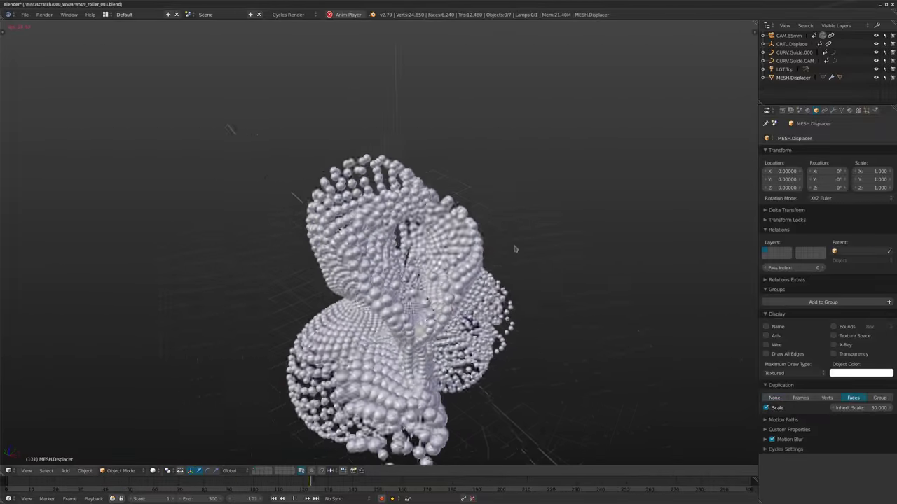
Toggle the Edge Split modifier's viewport display off and back on to compare the instanced spheres during playback.
{"action": "left_click", "coordinate": [833, 110]}
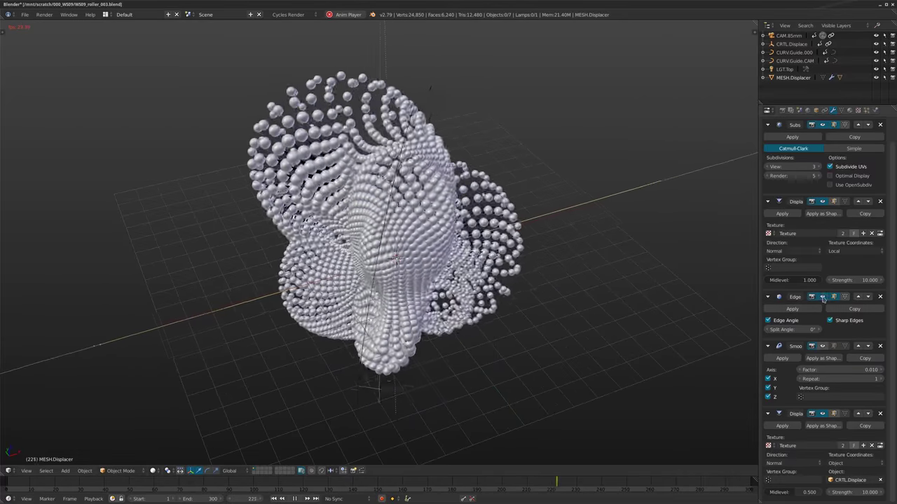
{"action": "left_click", "coordinate": [822, 297]}
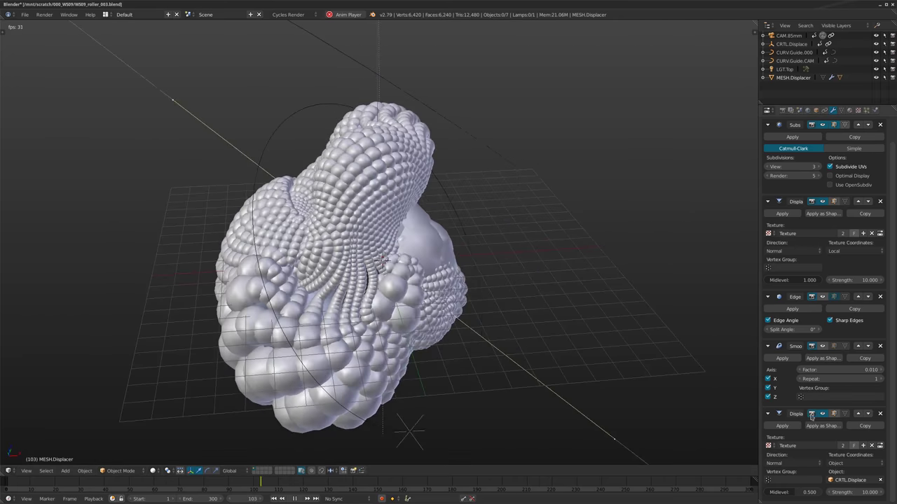
{"action": "left_click", "coordinate": [822, 297]}
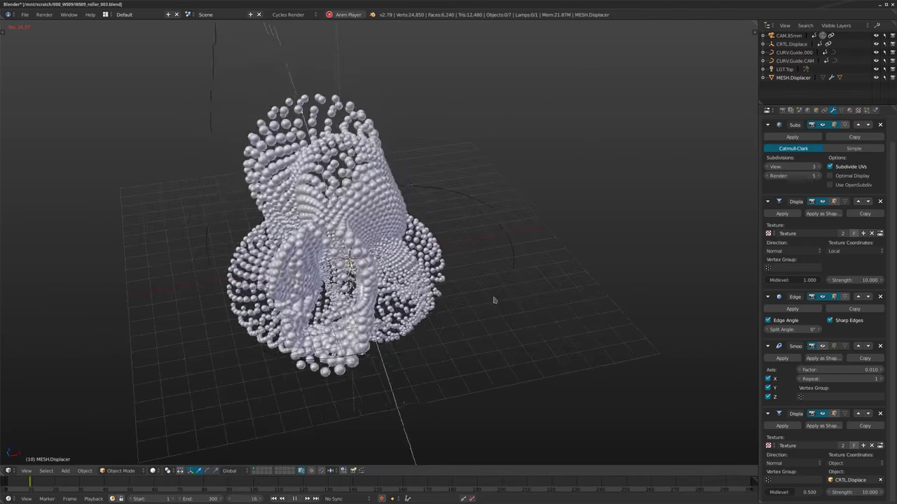
Raise the Subdivision Surface modifier's view subdivisions to 5 and stop the playback.
{"action": "left_click", "coordinate": [820, 169]}
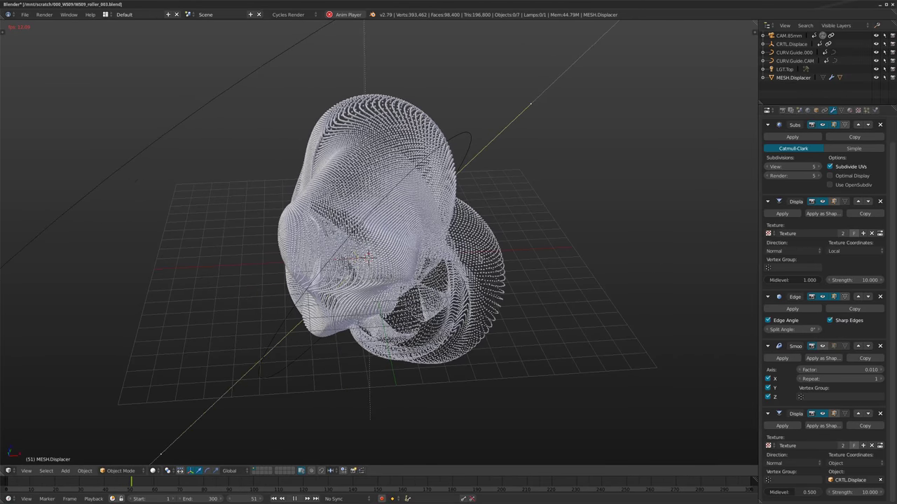
{"action": "key", "text": "alt+a"}
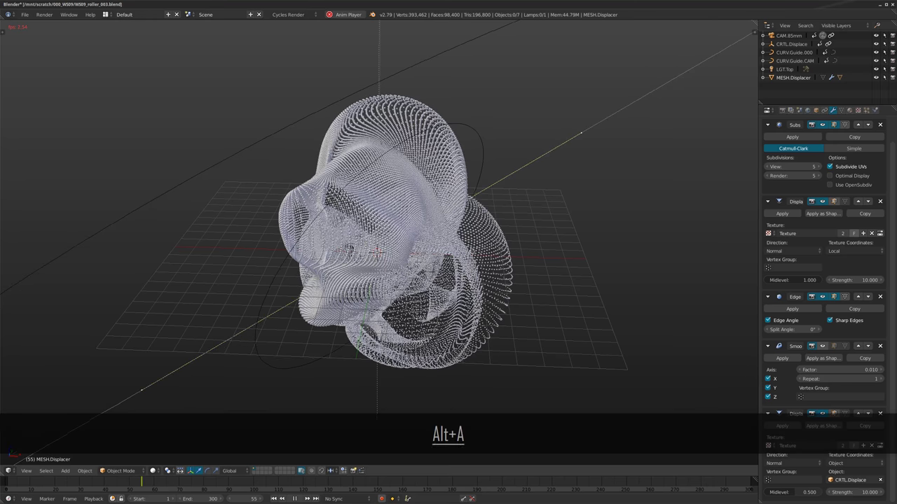
{"action": "middle_click_drag", "start_coordinate": [428, 258], "coordinate": [408, 270], "text": "shift"}
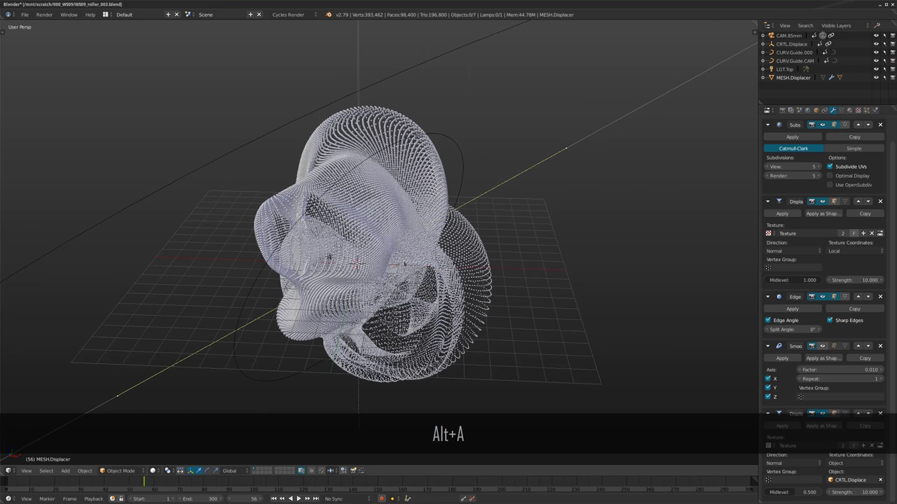
Preview the dense sphere instances in a Cycles render through the camera and return to solid shading.
{"action": "key", "text": "KP_0"}
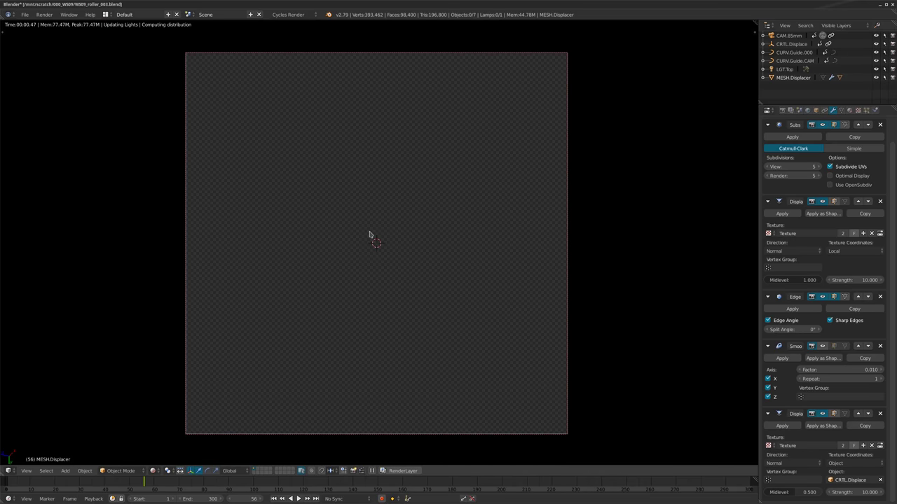
{"action": "scroll", "coordinate": [369, 235], "scroll_direction": "down", "scroll_amount": 1}
{"action": "scroll", "coordinate": [369, 235], "scroll_direction": "up", "scroll_amount": 1}
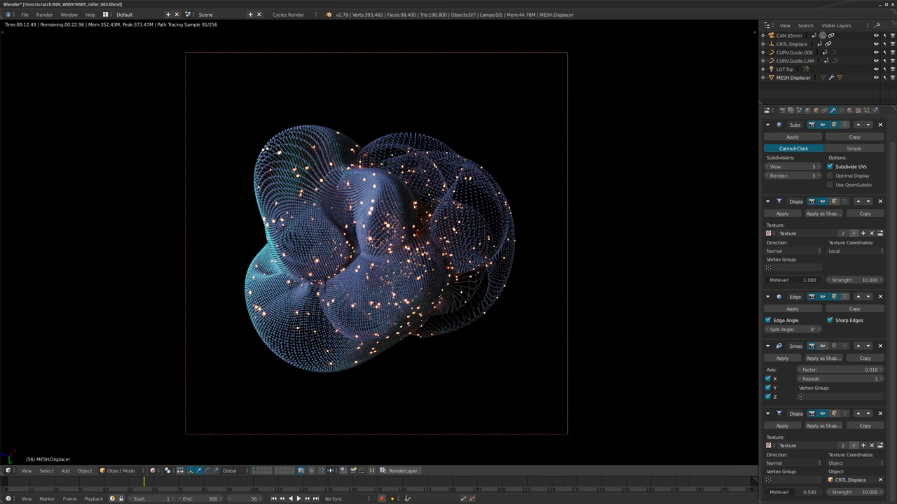
{"action": "key", "text": "shift+z"}
{"action": "key", "text": "shift+z"}
Lower the Subdivision Surface modifier's view subdivisions to 3 and view the spheres from another angle.
{"action": "middle_click_drag", "start_coordinate": [420, 258], "coordinate": [532, 264]}
{"action": "left_click", "coordinate": [766, 168]}
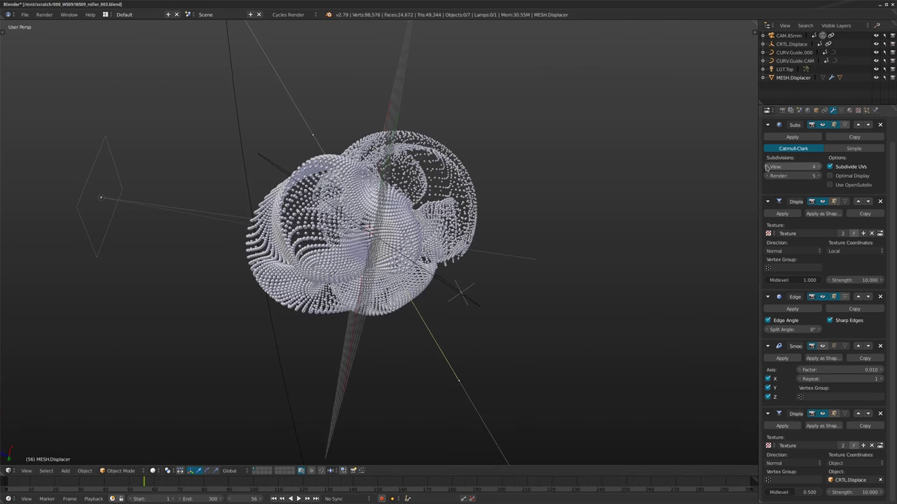
{"action": "left_click", "coordinate": [766, 167]}
{"action": "middle_click_drag", "start_coordinate": [491, 200], "coordinate": [633, 202]}
{"action": "key", "text": "KP_1"}
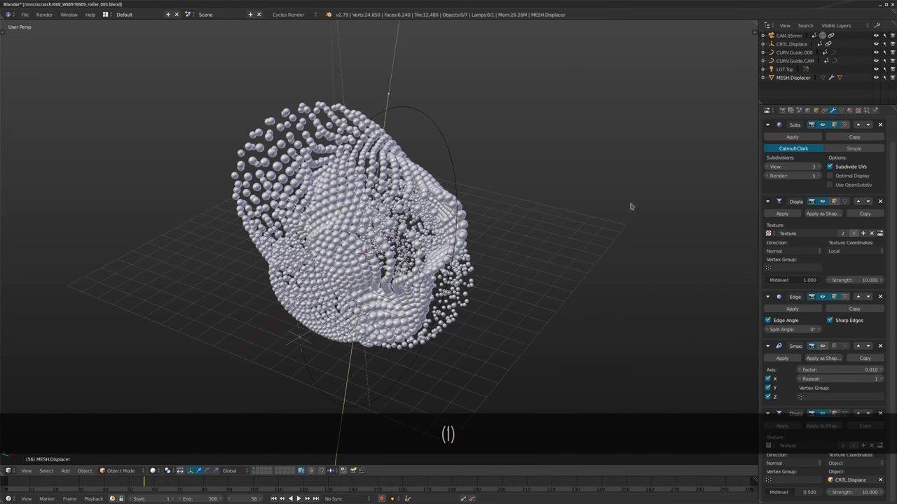
Show the Displace.001 modifier's texture and try Cell Noise as its noise distortion.
{"action": "left_click", "coordinate": [858, 111]}
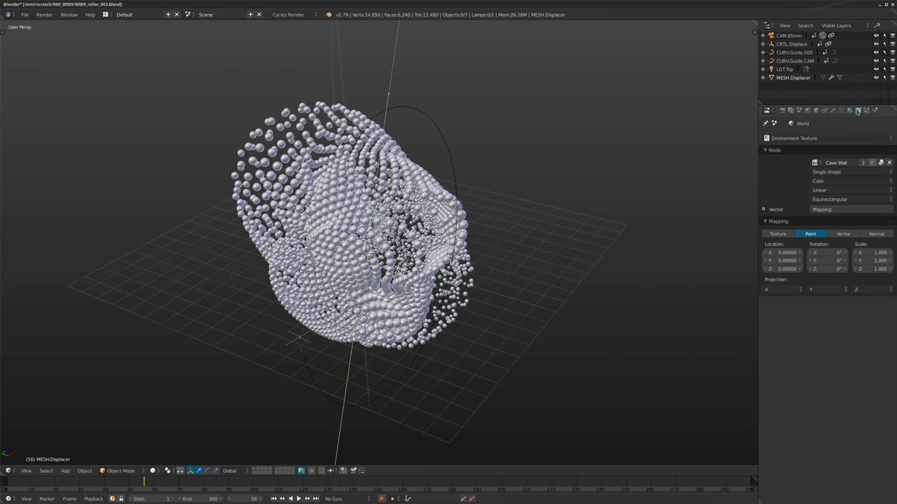
{"action": "left_click", "coordinate": [792, 141]}
{"action": "left_click", "coordinate": [816, 104]}
{"action": "middle_click_drag", "start_coordinate": [530, 245], "coordinate": [484, 253]}
{"action": "scroll", "coordinate": [838, 319], "scroll_direction": "down", "scroll_amount": 2, "text": "ctrl"}
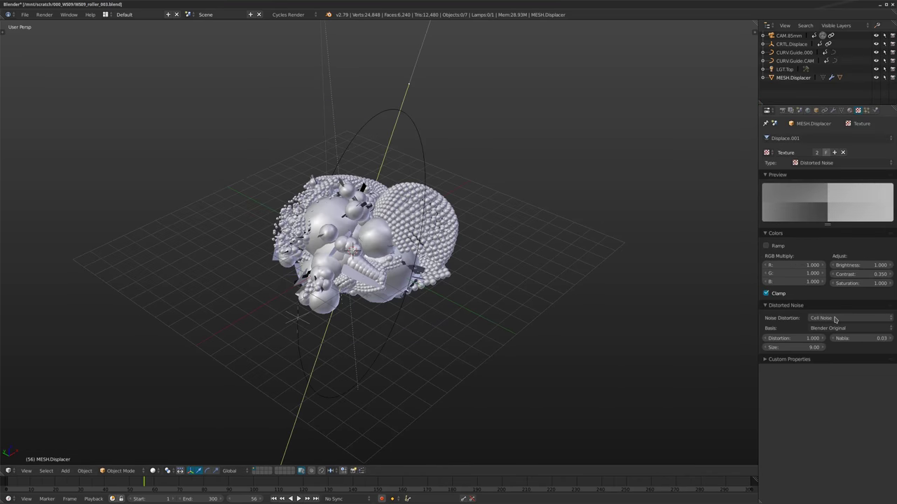
Try Voronoi F2-F1 as the noise distortion during playback, then stop and preview the result in rendered shading.
{"action": "key", "text": "alt+a"}
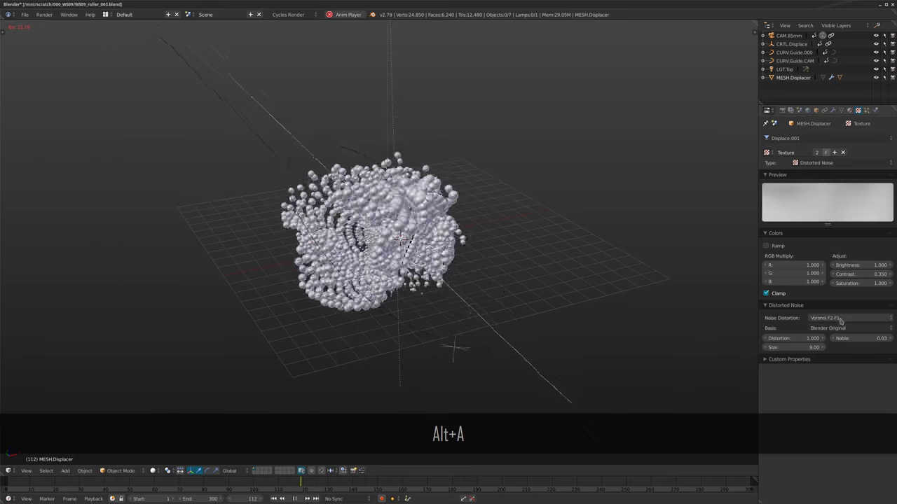
{"action": "scroll", "coordinate": [836, 319], "scroll_direction": "up", "scroll_amount": 1, "text": "ctrl"}
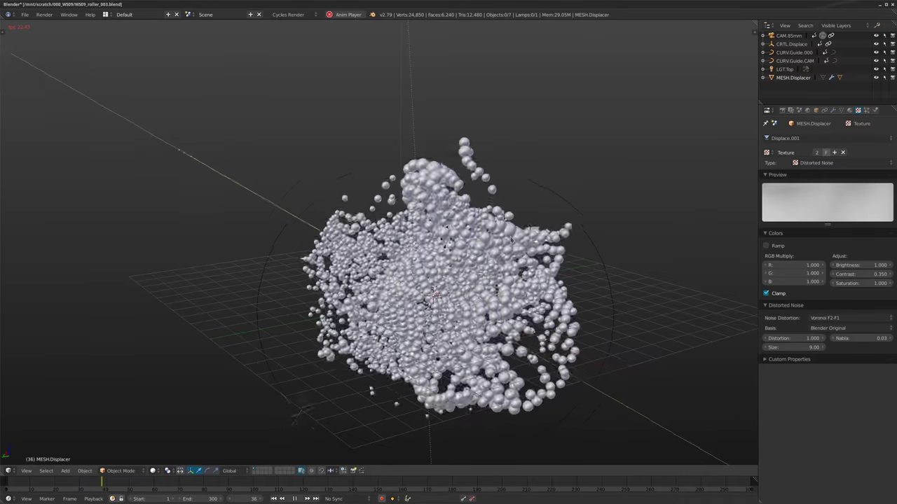
{"action": "key", "text": "alt+a"}
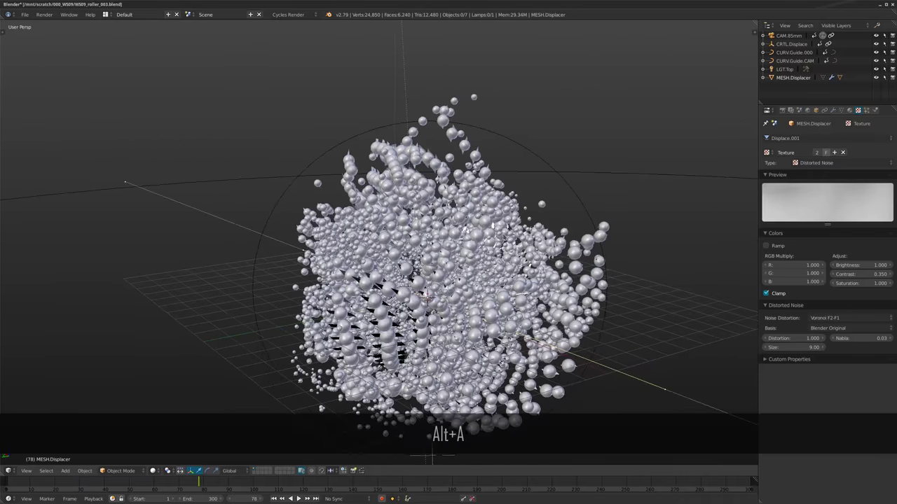
{"action": "key", "text": "shift+z"}
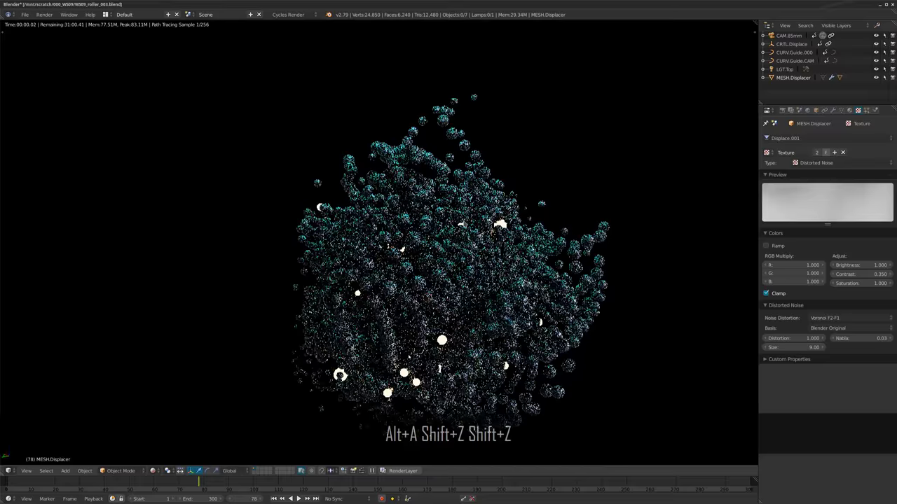
Undo the noise distortion changes on the displacement texture.
{"action": "key", "text": "ctrl+z"}
{"action": "key", "text": "ctrl+z"}
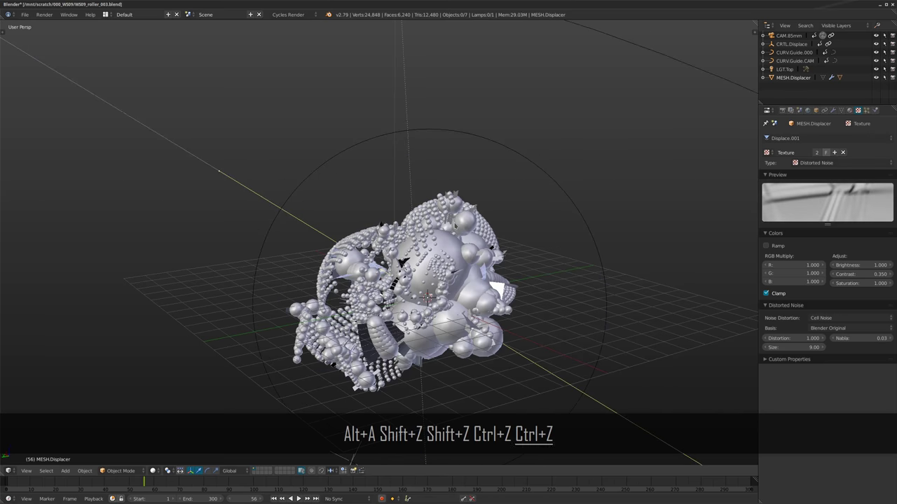
{"action": "key", "text": "ctrl+z"}
Play the animation and select the CURV.Guide.000 circle, followed by the CRTL.Displace empty, to watch its motion.
{"action": "key", "text": "alt+a"}
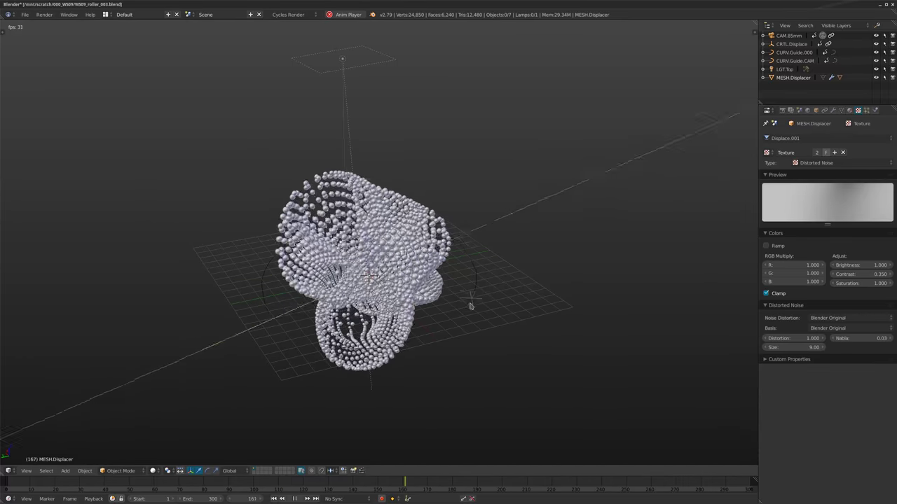
{"action": "right_click", "coordinate": [416, 360]}
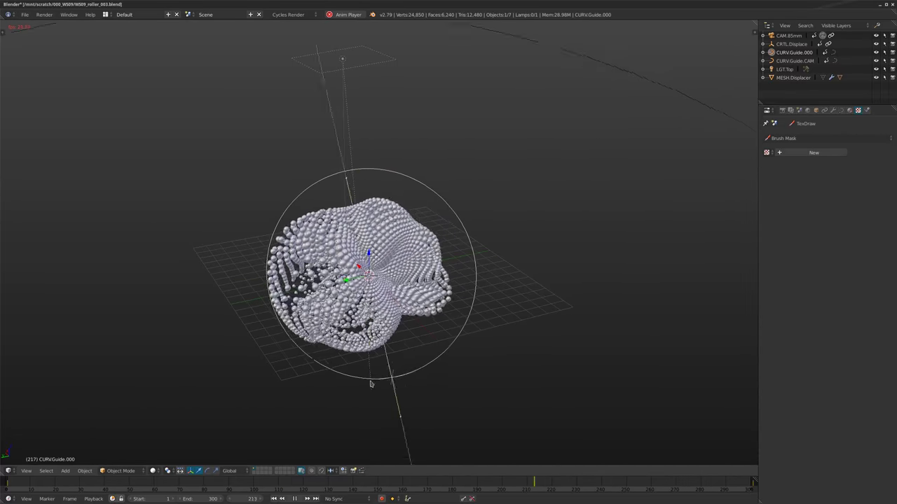
{"action": "right_click", "coordinate": [365, 377]}
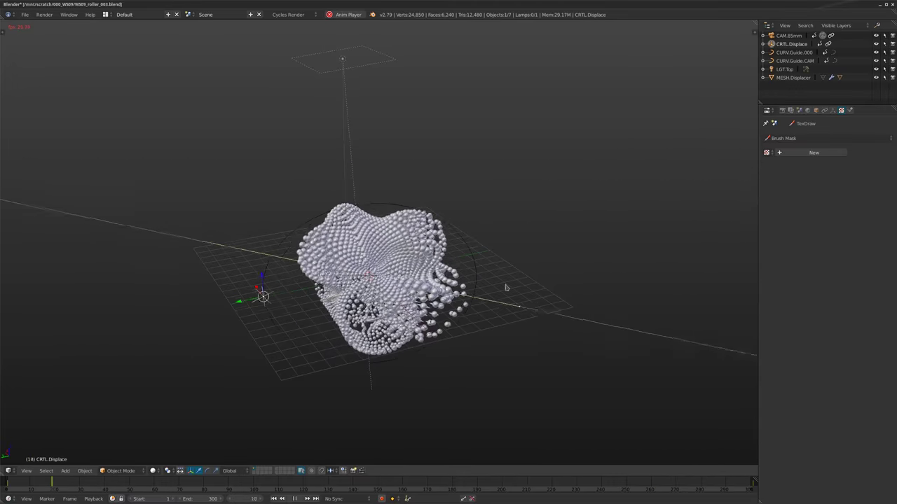
{"action": "middle_click_drag", "start_coordinate": [343, 283], "coordinate": [497, 270]}
{"action": "scroll", "coordinate": [498, 270], "scroll_direction": "up", "scroll_amount": 2}
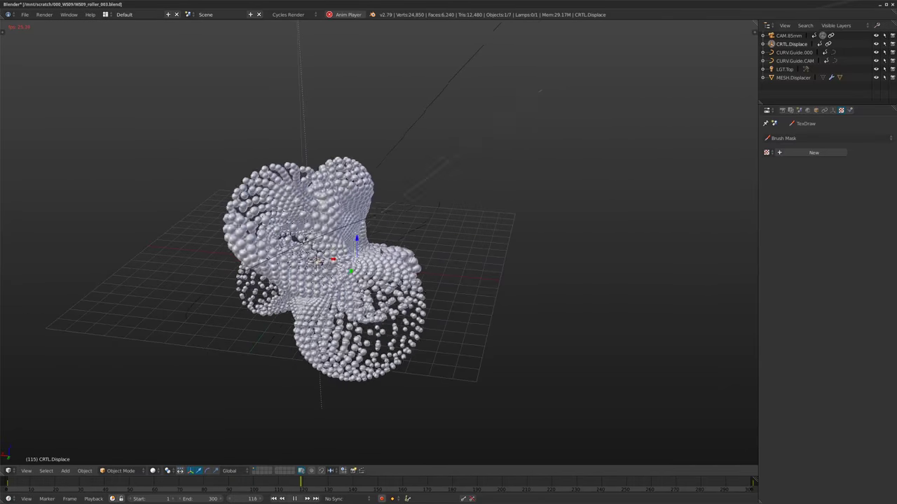
Stop the playback and inspect CRTL.Displace's object transform settings, including its animated Y rotation.
{"action": "key", "text": "alt+a"}
{"action": "left_click", "coordinate": [816, 110]}
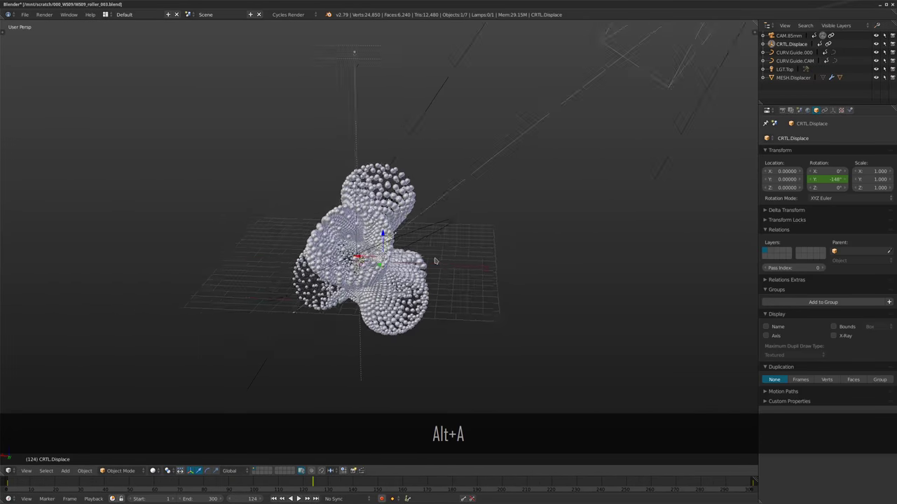
{"action": "middle_click_drag", "start_coordinate": [435, 261], "coordinate": [393, 269]}
{"action": "scroll", "coordinate": [392, 270], "scroll_direction": "up", "scroll_amount": 2}
Select MESH.Displacer and examine its sphere instances up close alongside its Faces duplication settings.
{"action": "right_click", "coordinate": [420, 273]}
{"action": "middle_click_drag", "start_coordinate": [534, 298], "coordinate": [455, 284]}
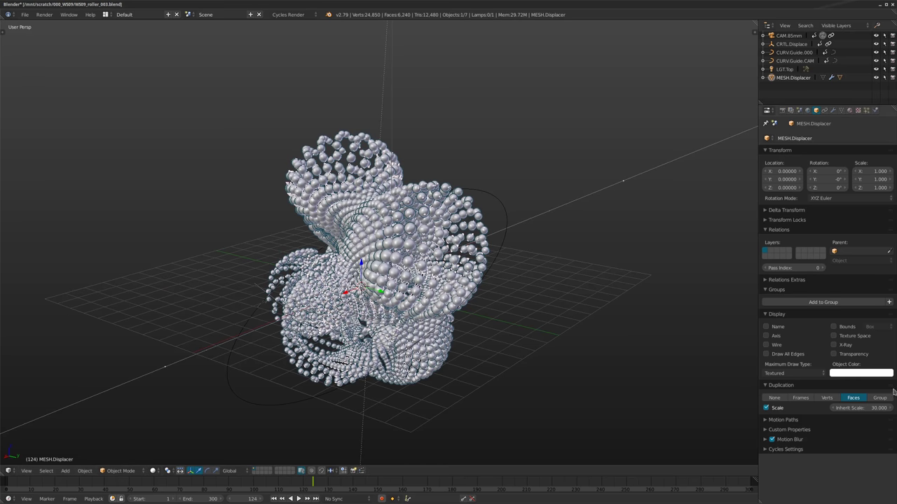
{"action": "middle_click_drag", "start_coordinate": [600, 366], "coordinate": [553, 373]}
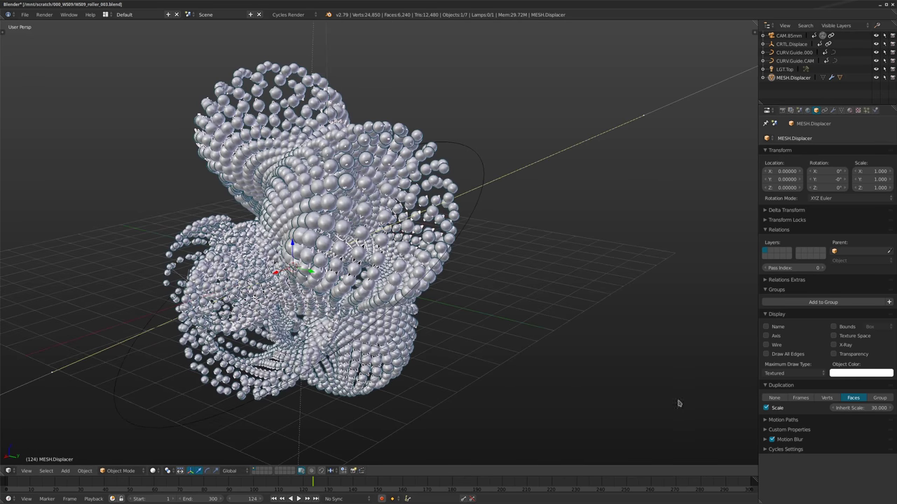
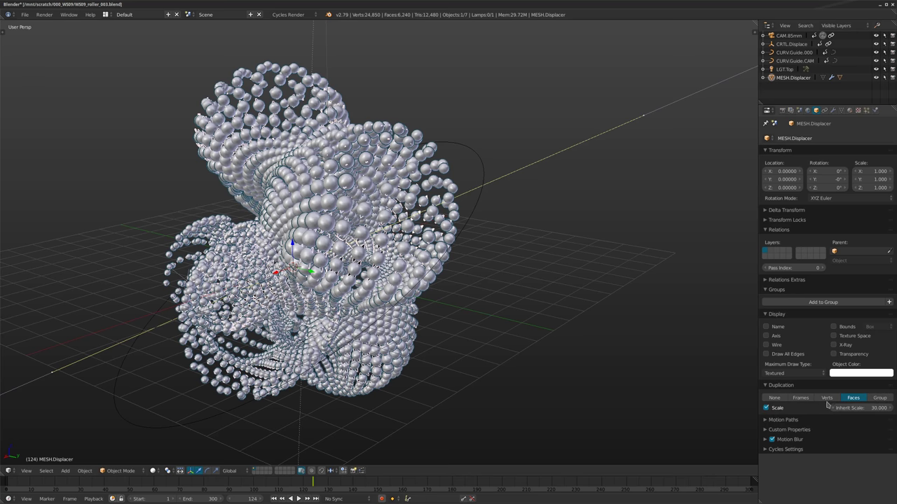
Check MESH.Displacer in wireframe, then change its duplication to Verts and examine the instances on the vertices.
{"action": "middle_click_drag", "start_coordinate": [456, 306], "coordinate": [470, 319], "text": "shift"}
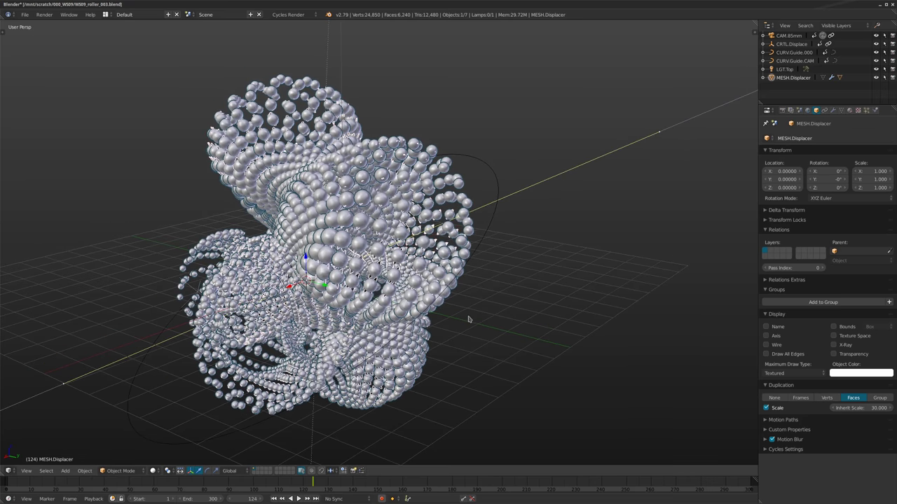
{"action": "scroll", "coordinate": [468, 319], "scroll_direction": "up", "scroll_amount": 5}
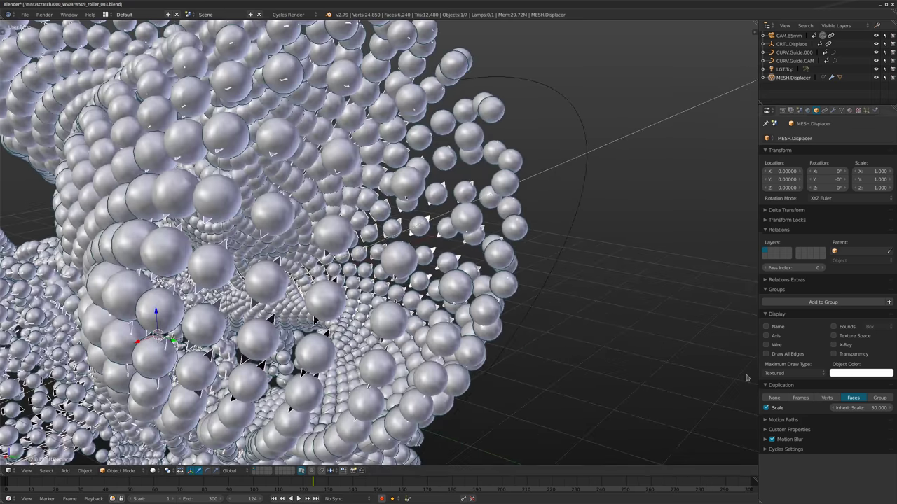
{"action": "scroll", "coordinate": [747, 378], "scroll_direction": "down", "scroll_amount": 5}
{"action": "key", "text": "z"}
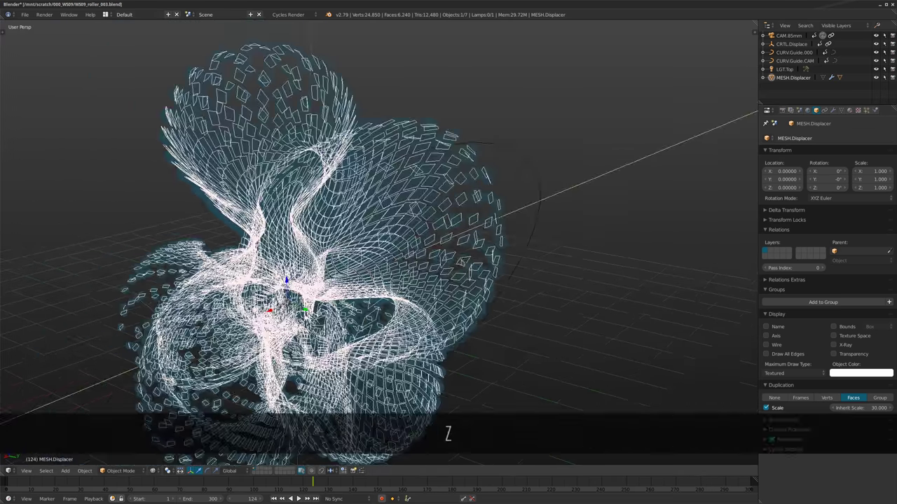
{"action": "key", "text": "z"}
{"action": "left_click", "coordinate": [827, 397]}
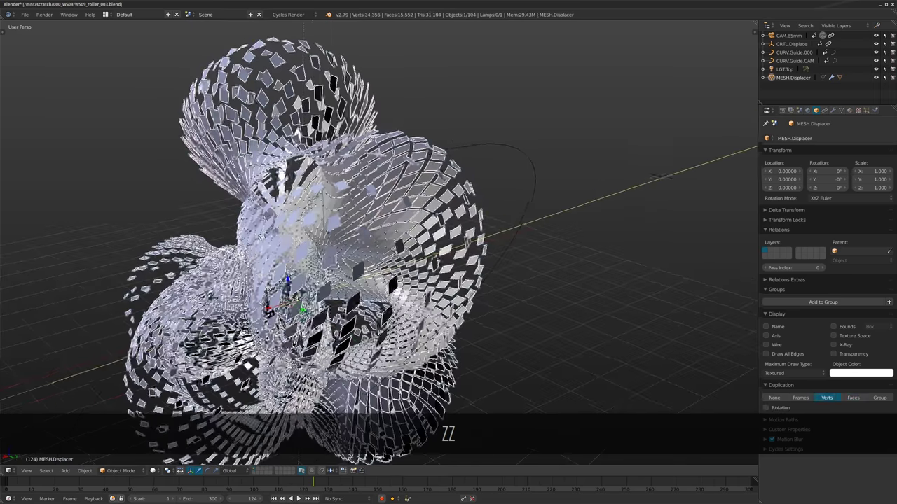
{"action": "scroll", "coordinate": [378, 245], "scroll_direction": "up", "scroll_amount": 6}
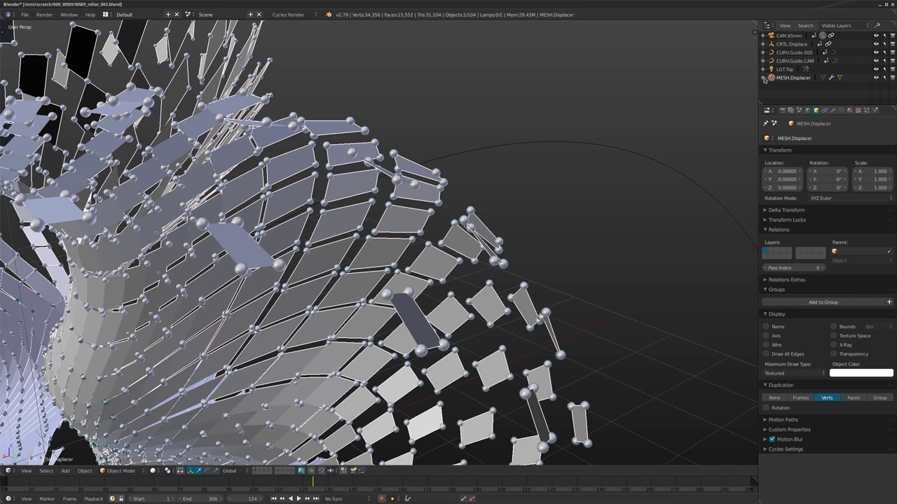
{"action": "scroll", "coordinate": [806, 94], "scroll_direction": "down", "scroll_amount": 3}
Select the INST.Dor object and examine the small spheres placed on the displaced mesh's vertices from several distances and angles.
{"action": "left_click", "coordinate": [795, 102]}
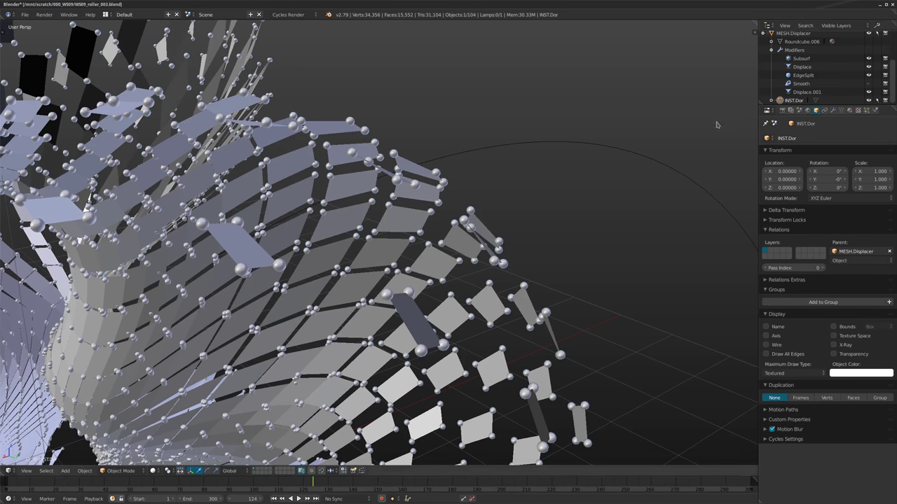
{"action": "middle_click_drag", "start_coordinate": [361, 280], "coordinate": [400, 112]}
{"action": "middle_click_drag", "start_coordinate": [272, 286], "coordinate": [328, 220], "text": "shift"}
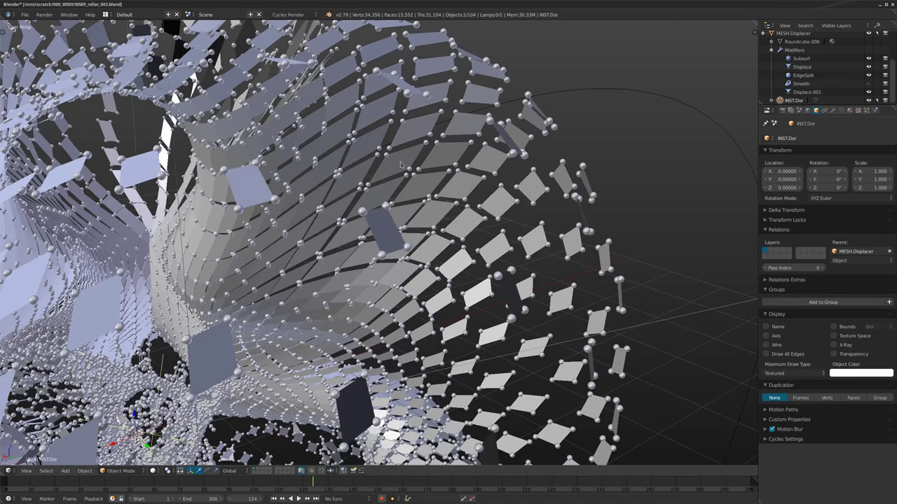
{"action": "key", "text": "KP_Decimal"}
{"action": "scroll", "coordinate": [412, 191], "scroll_direction": "down", "scroll_amount": 4}
{"action": "middle_click_drag", "start_coordinate": [395, 189], "coordinate": [336, 251]}
{"action": "scroll", "coordinate": [450, 201], "scroll_direction": "down", "scroll_amount": 6}
{"action": "scroll", "coordinate": [448, 436], "scroll_direction": "down", "scroll_amount": 5}
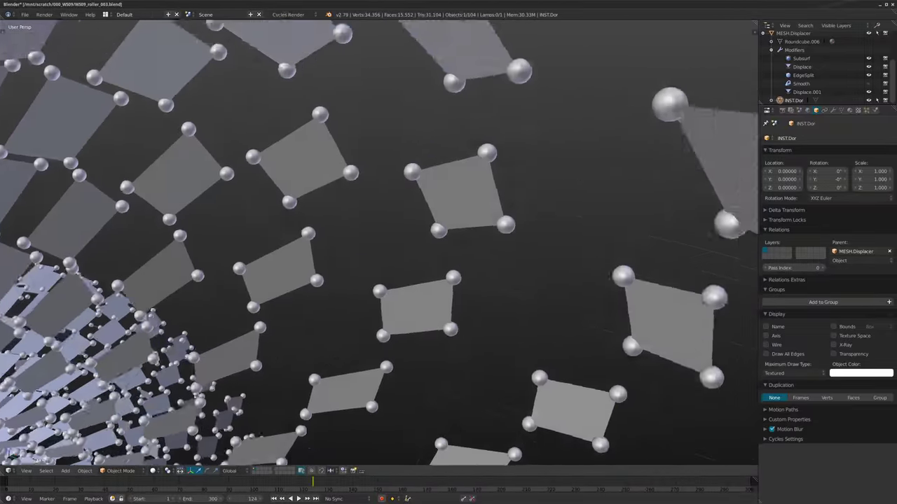
{"action": "scroll", "coordinate": [595, 205], "scroll_direction": "down", "scroll_amount": 4}
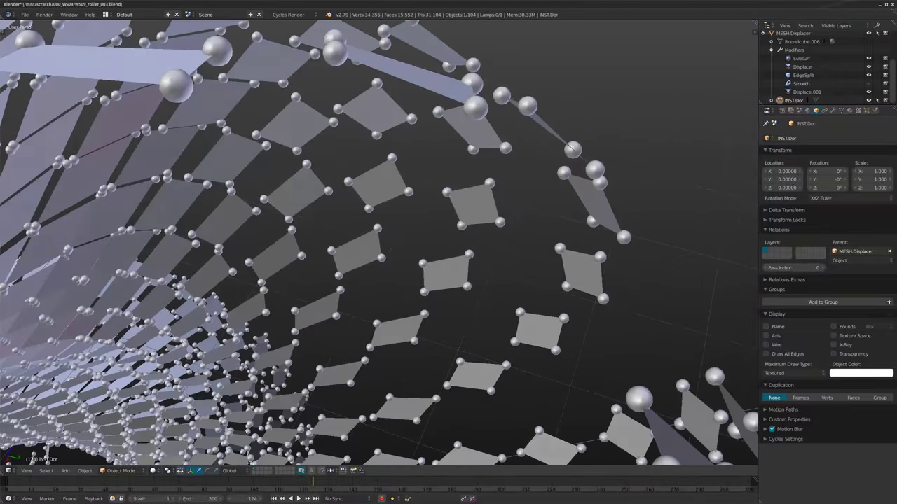
{"action": "middle_click_drag", "start_coordinate": [604, 203], "coordinate": [562, 211]}
{"action": "scroll", "coordinate": [501, 187], "scroll_direction": "down", "scroll_amount": 7}
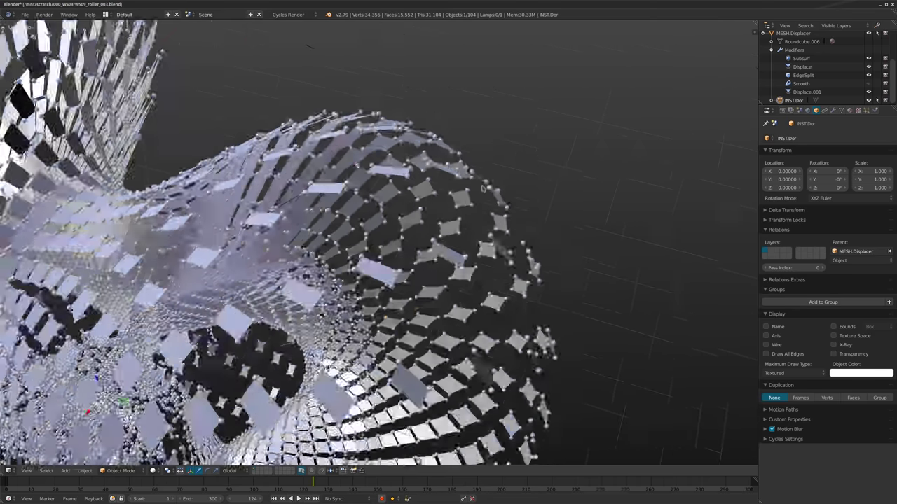
{"action": "middle_click_drag", "start_coordinate": [501, 187], "coordinate": [518, 203]}
{"action": "scroll", "coordinate": [470, 196], "scroll_direction": "up", "scroll_amount": 5}
{"action": "scroll", "coordinate": [554, 234], "scroll_direction": "down", "scroll_amount": 5}
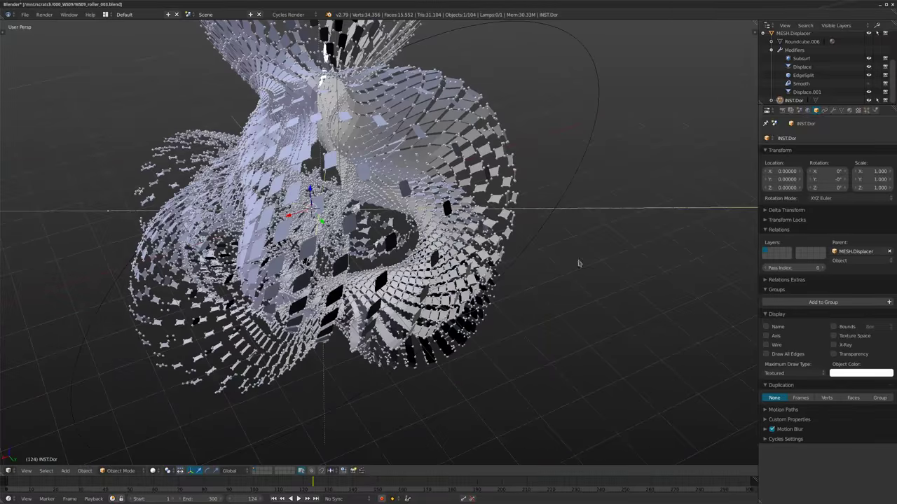
Enable Rotation for MESH.Displacer's vertex duplication and play the animation with the viewport set to Only Render.
{"action": "right_click", "coordinate": [483, 273]}
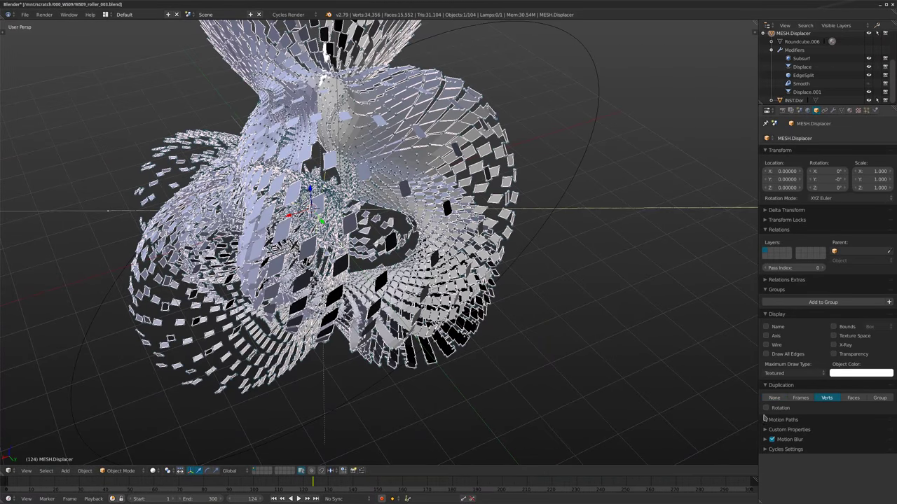
{"action": "key", "text": "alt+a"}
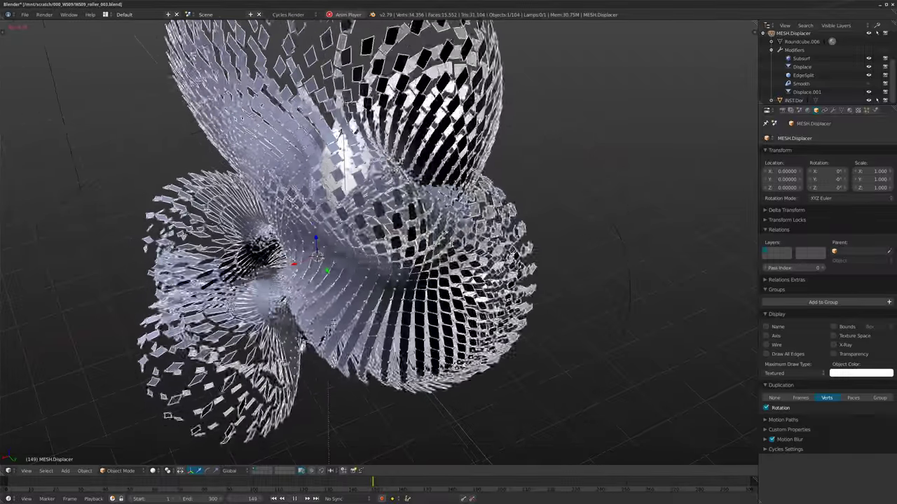
{"action": "key", "text": "n"}
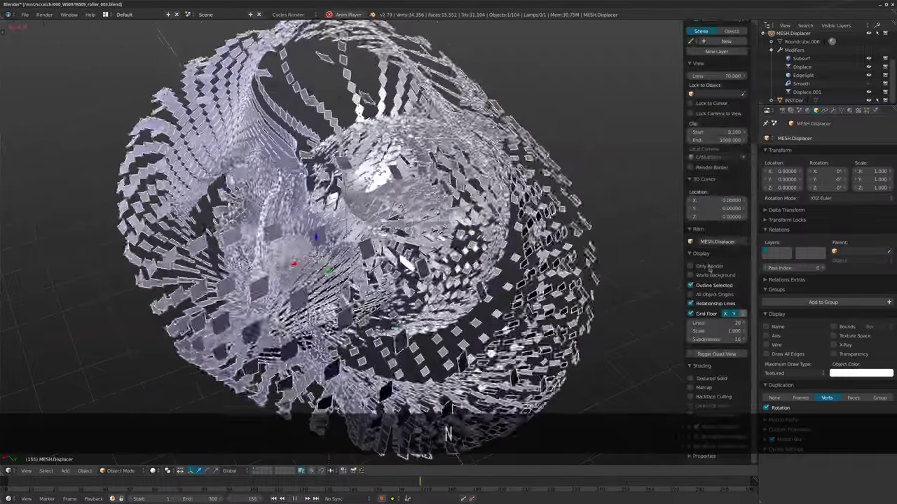
{"action": "left_click", "coordinate": [690, 266]}
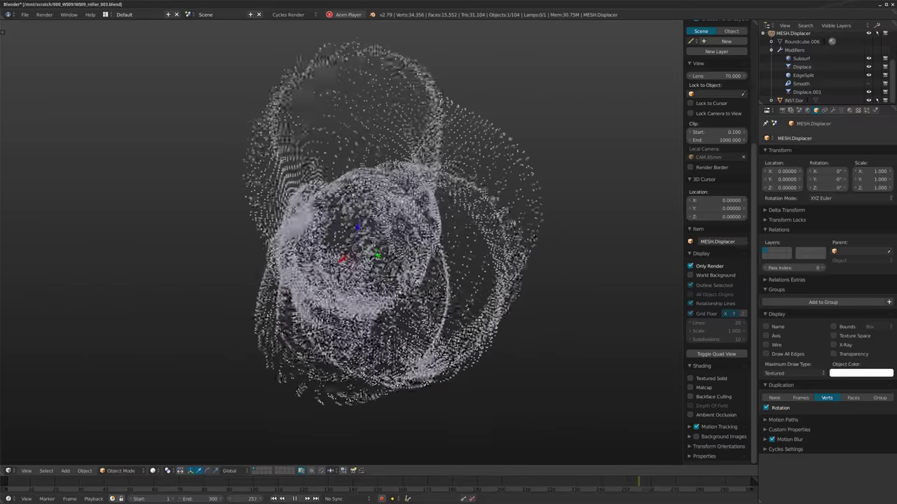
Switch MESH.Displacer's duplication to Faces and try out a different Inherit Scale.
{"action": "left_click", "coordinate": [854, 399]}
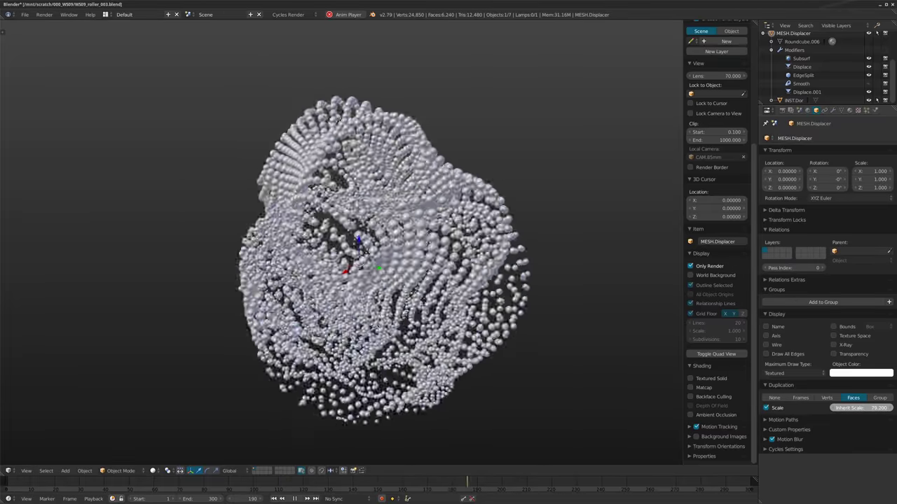
{"action": "key", "text": "Escape"}
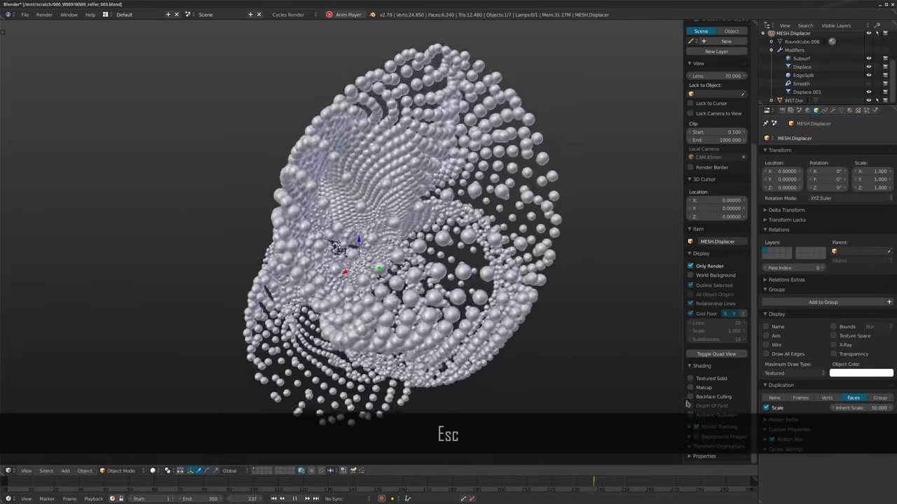
Compare the face instances with the duplication's Scale option off, stop the playback, and turn Scale on again.
{"action": "left_click", "coordinate": [774, 410]}
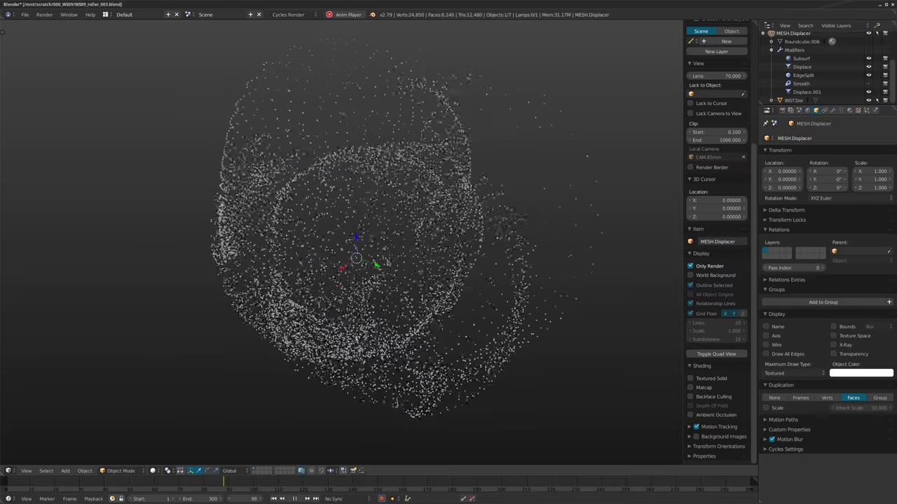
{"action": "key", "text": "alt+a"}
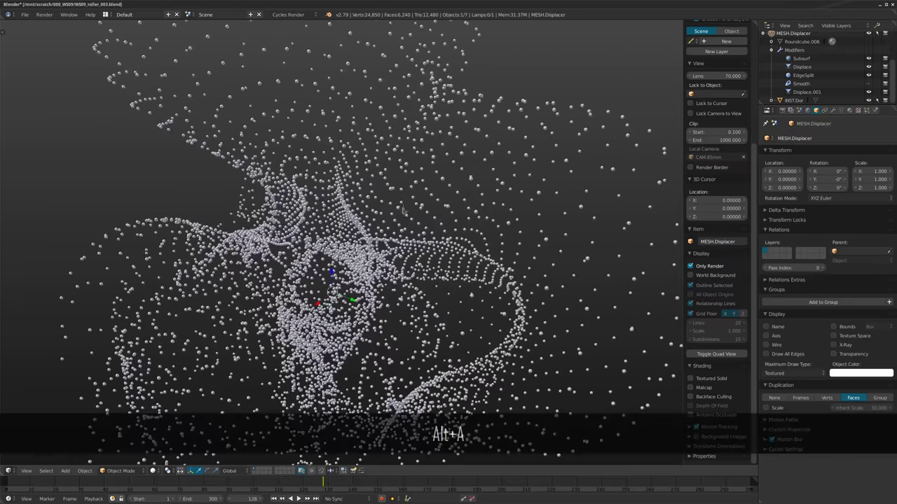
{"action": "left_click", "coordinate": [774, 408]}
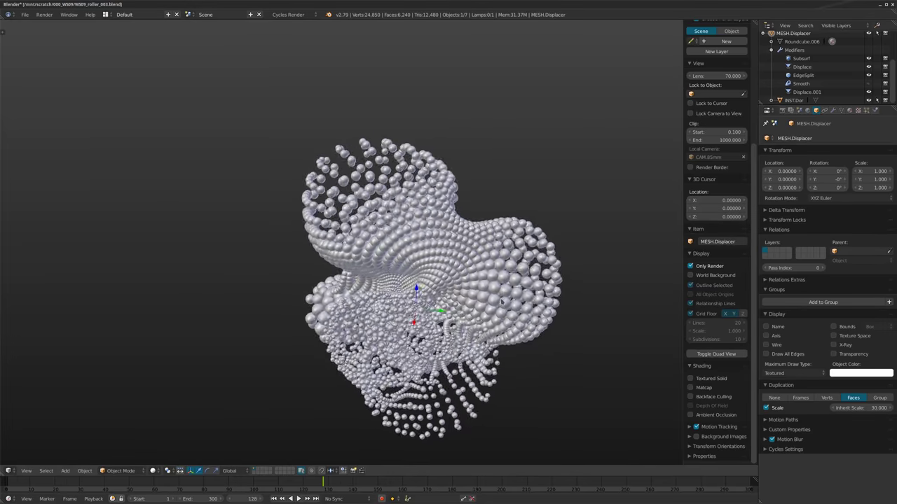
{"action": "middle_click_drag", "start_coordinate": [502, 302], "coordinate": [538, 299]}
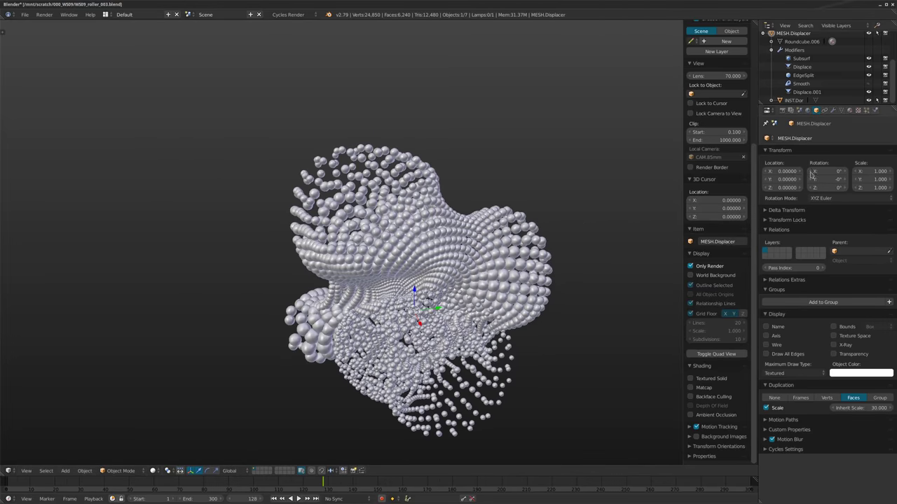
Hide MESH.Displacer's EdgeSplit modifier in the viewport and play the animation to watch the unsplit surface, stopping it at the end.
{"action": "left_click", "coordinate": [832, 110]}
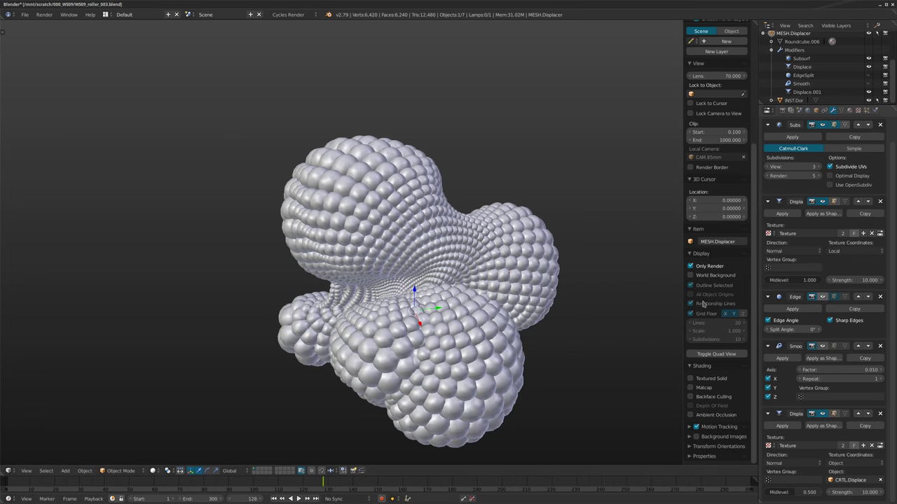
{"action": "key", "text": "alt+a"}
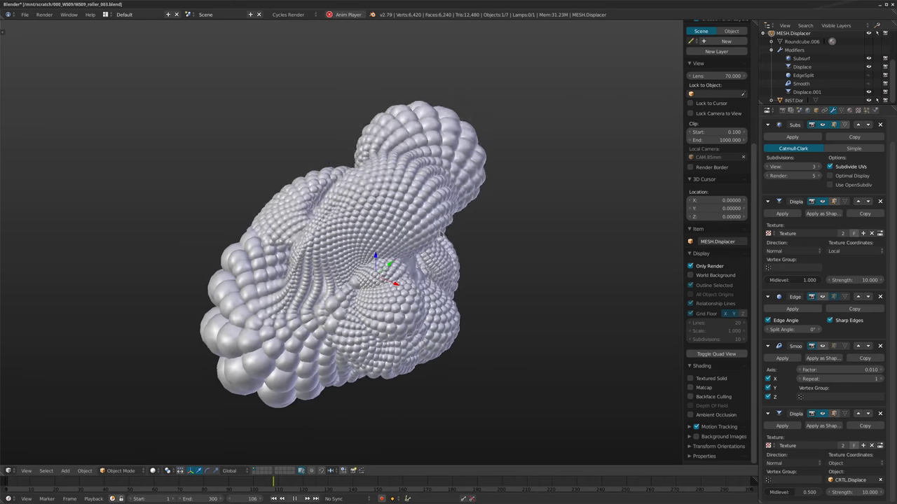
{"action": "key", "text": "alt+a"}
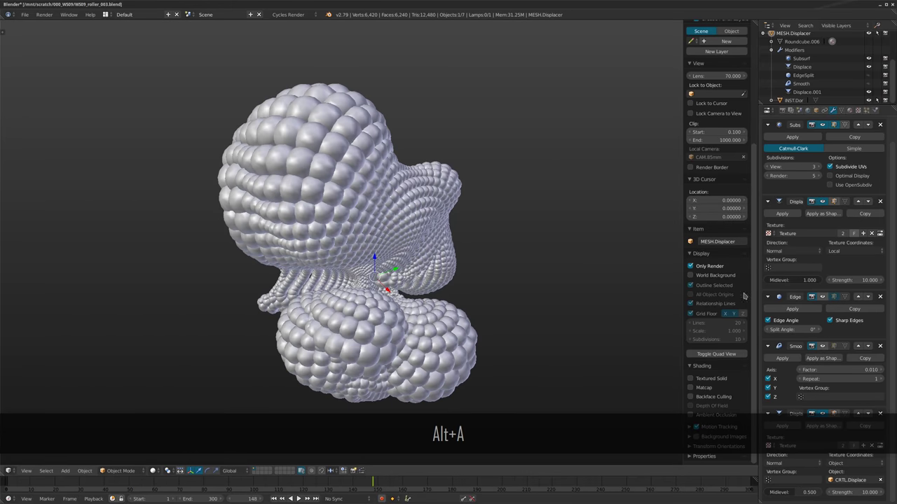
Hide the viewport properties sidebar and examine the sphere-covered form up close from different angles.
{"action": "scroll", "coordinate": [813, 302], "scroll_direction": "up", "scroll_amount": 1}
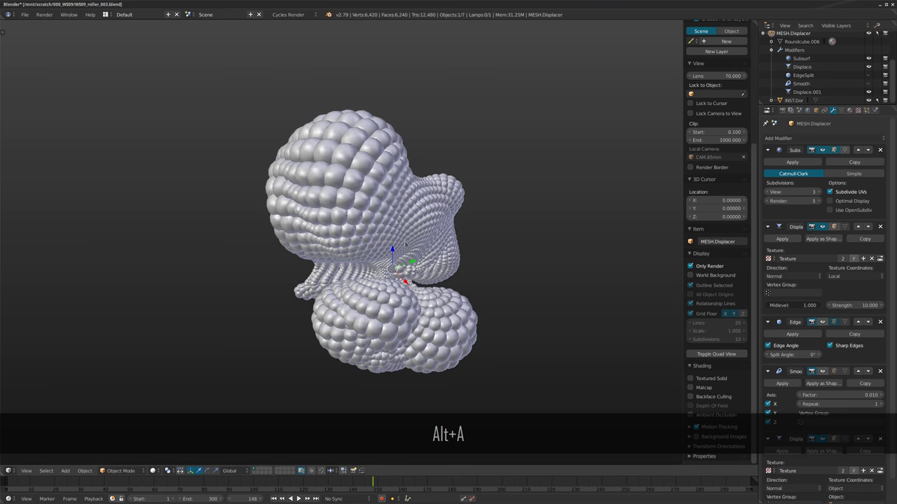
{"action": "key", "text": "n"}
{"action": "scroll", "coordinate": [346, 241], "scroll_direction": "up", "scroll_amount": 2}
{"action": "middle_click_drag", "start_coordinate": [360, 241], "coordinate": [367, 233], "text": "shift"}
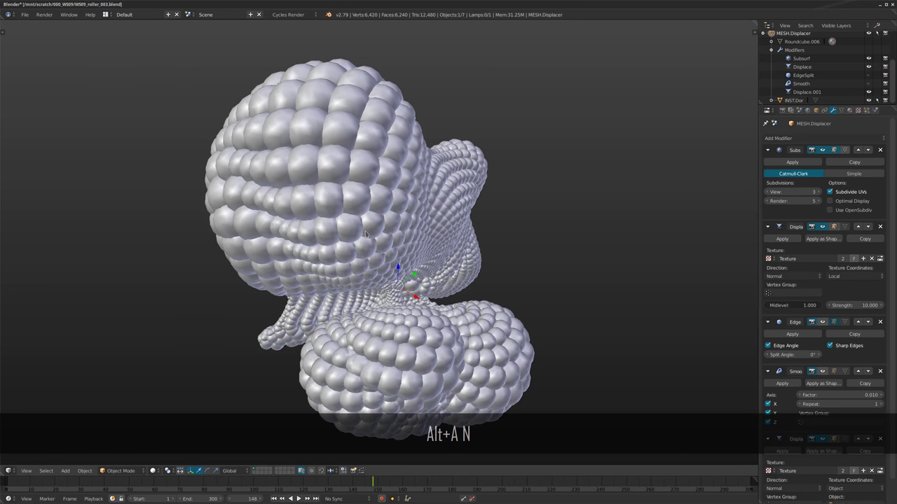
{"action": "middle_click_drag", "start_coordinate": [438, 263], "coordinate": [461, 254]}
{"action": "scroll", "coordinate": [472, 256], "scroll_direction": "down", "scroll_amount": 1}
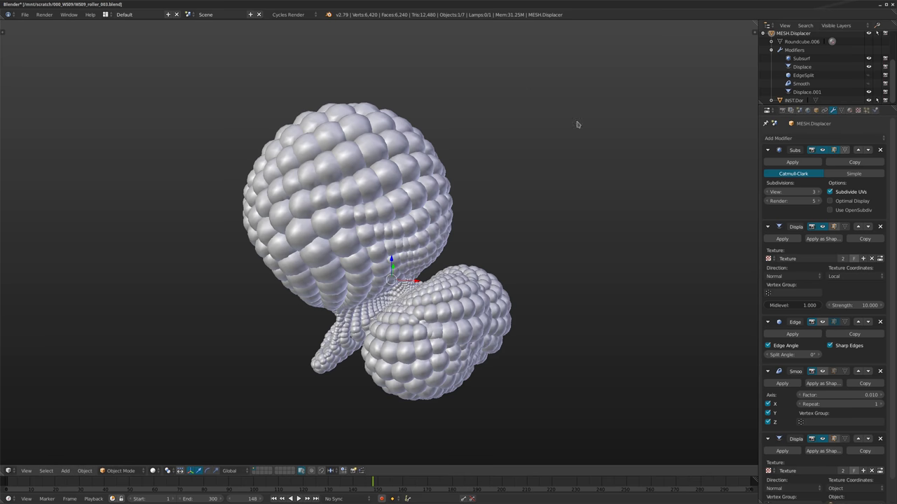
Compare INST.Dor with MESH.Displacer's modifiers, and review MESH.Displacer's Faces duplication settings.
{"action": "left_click", "coordinate": [793, 100]}
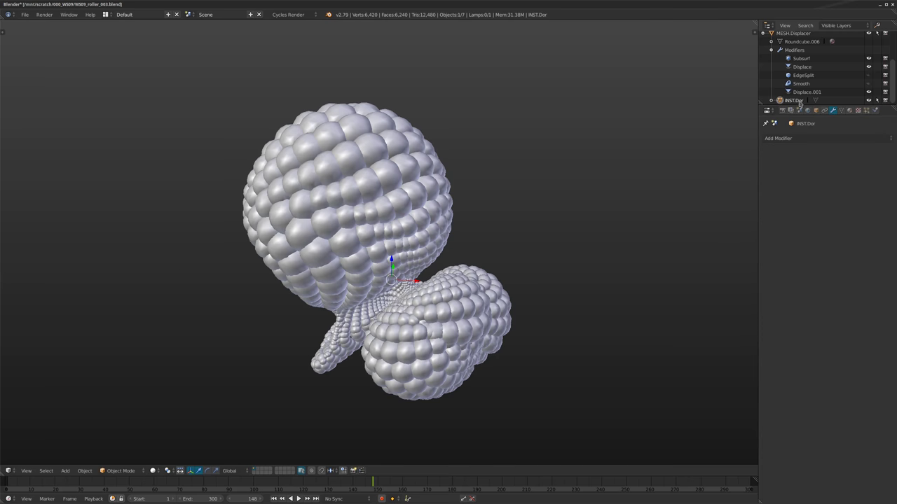
{"action": "left_click", "coordinate": [793, 35]}
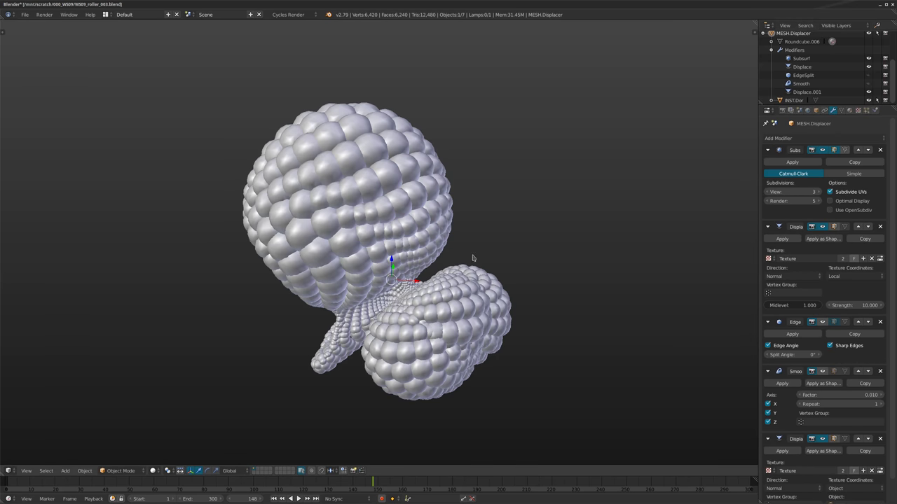
{"action": "left_click", "coordinate": [793, 101]}
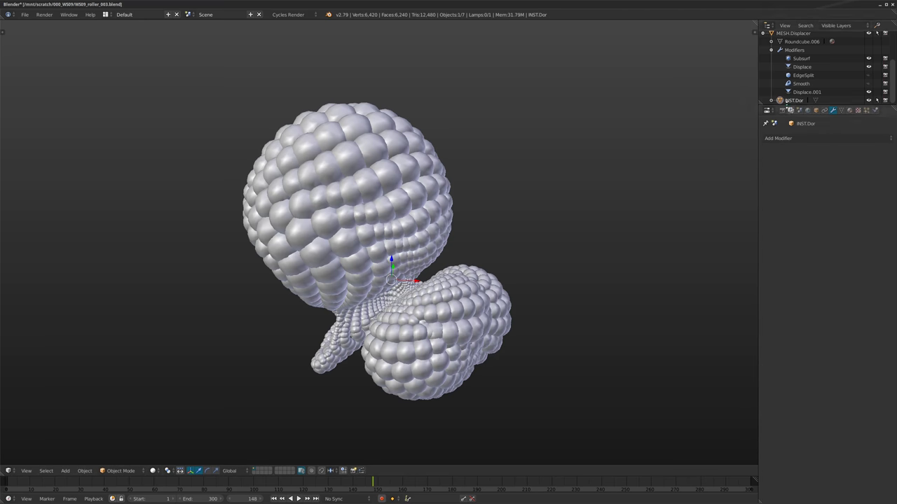
{"action": "scroll", "coordinate": [334, 178], "scroll_direction": "up", "scroll_amount": 5}
{"action": "scroll", "coordinate": [438, 255], "scroll_direction": "down", "scroll_amount": 3}
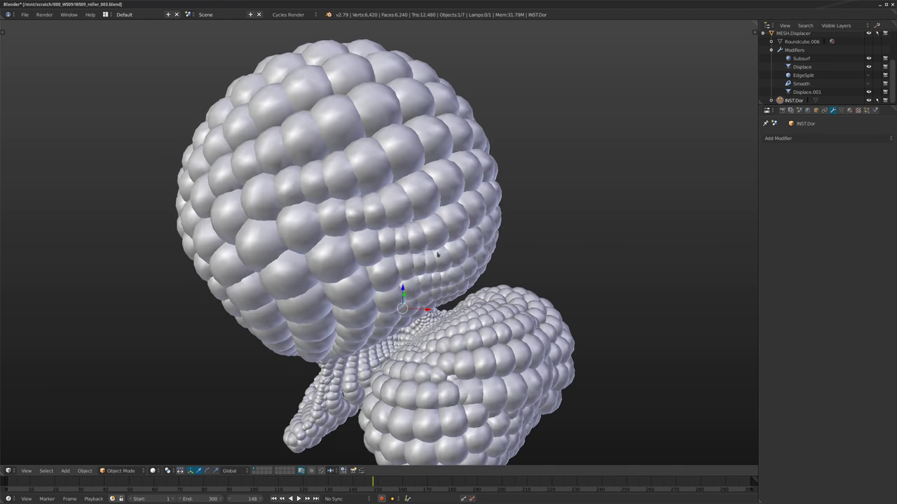
{"action": "left_click", "coordinate": [801, 58]}
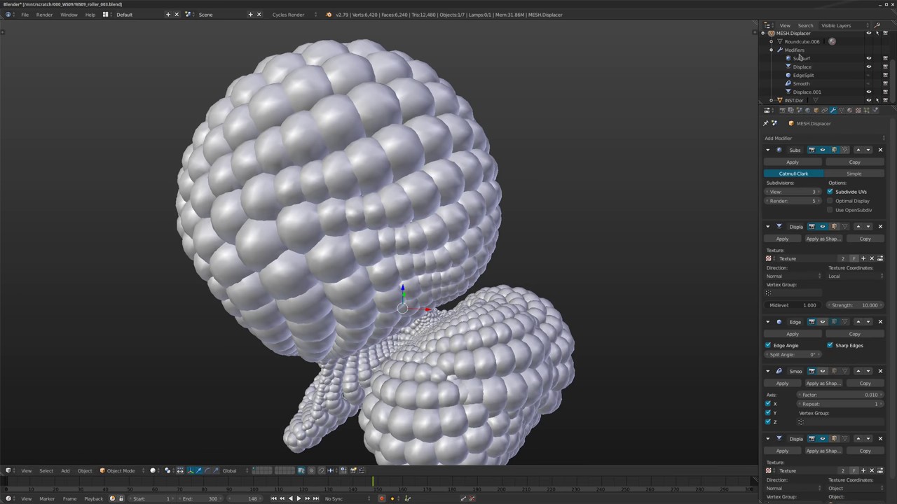
{"action": "left_click", "coordinate": [816, 110]}
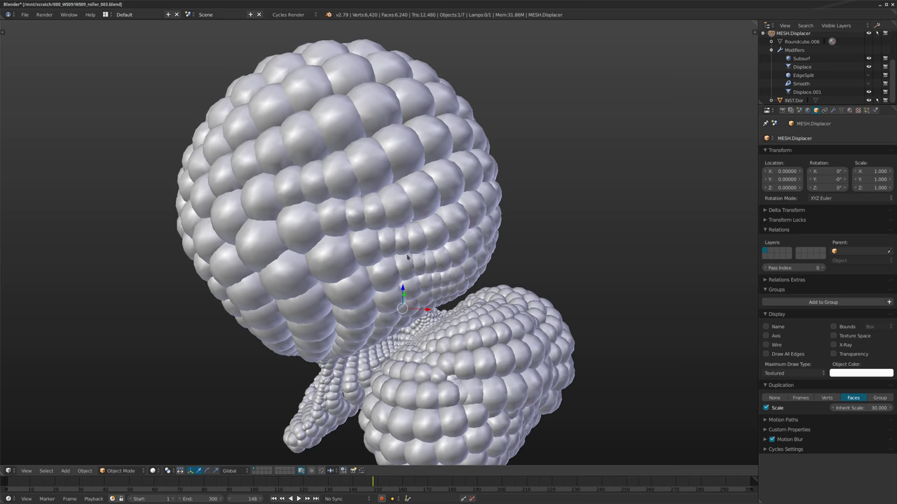
{"action": "scroll", "coordinate": [407, 258], "scroll_direction": "down", "scroll_amount": 2}
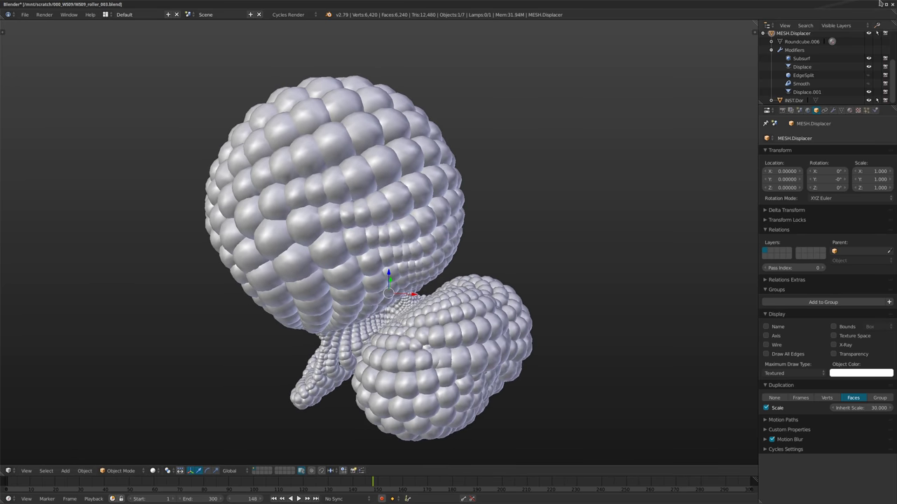
Close the current Blender scene and open WS09_roller_006.blend from the file manager.
{"action": "left_click", "coordinate": [893, 5]}
{"action": "double_click", "coordinate": [309, 211]}
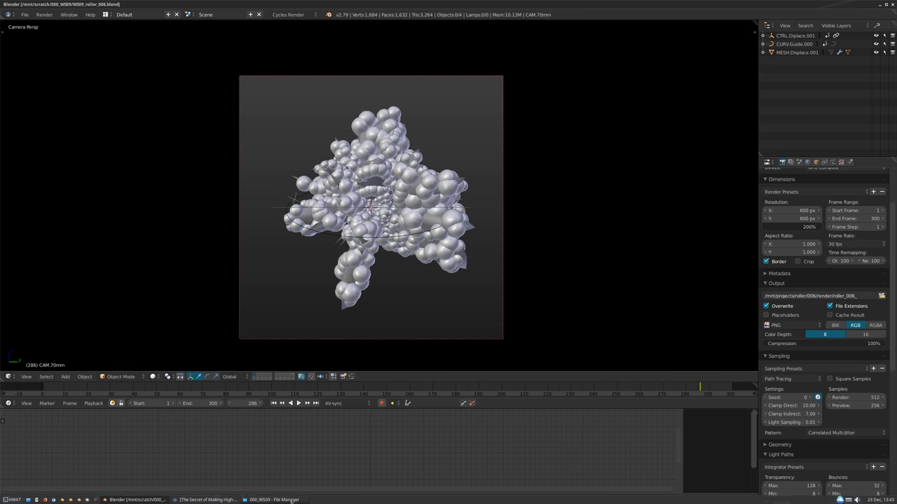
Open roller_006.mp4 from the file manager to watch the finished render, and close the player and file manager to return to the scene.
{"action": "left_click", "coordinate": [295, 500]}
{"action": "double_click", "coordinate": [307, 169]}
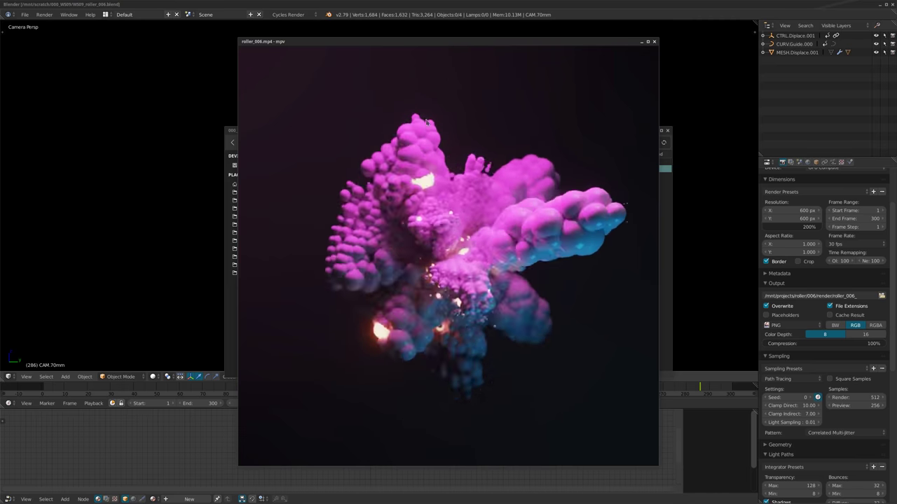
{"action": "left_click", "coordinate": [655, 44]}
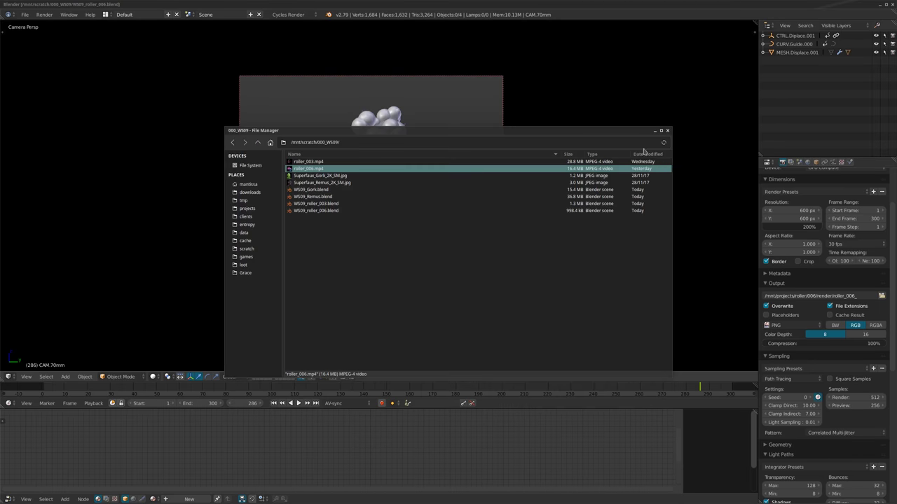
{"action": "left_click", "coordinate": [653, 137]}
Select the sphere-covered MESH.Displace.001 and review its Subsurf and Displace modifiers.
{"action": "middle_click_drag", "start_coordinate": [350, 238], "coordinate": [371, 220]}
{"action": "right_click", "coordinate": [421, 247]}
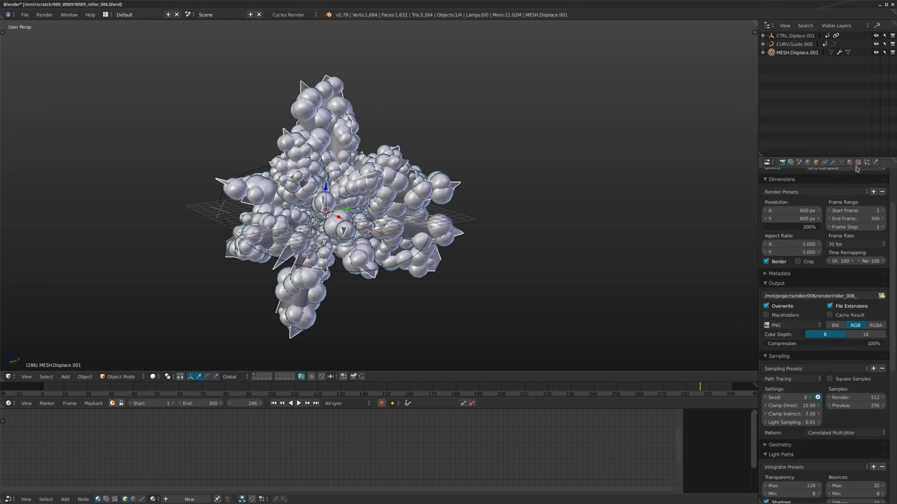
{"action": "left_click", "coordinate": [833, 163]}
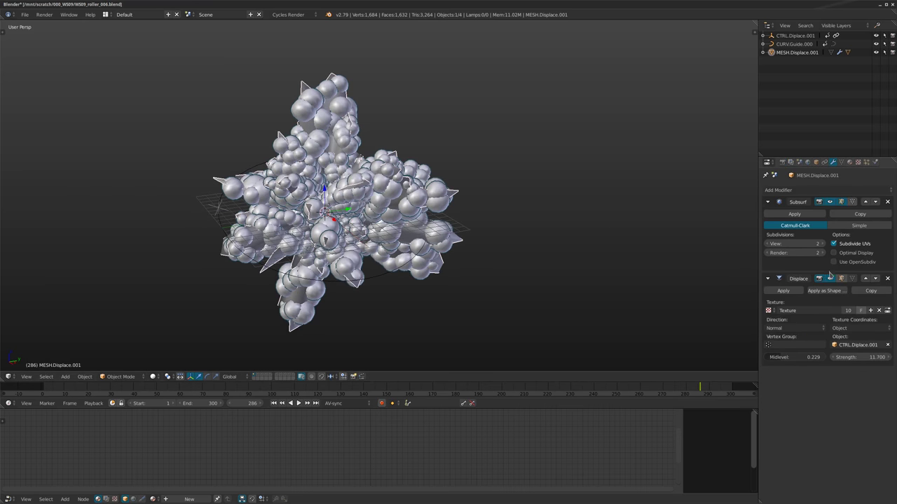
{"action": "middle_click_drag", "start_coordinate": [392, 224], "coordinate": [388, 236], "text": "shift"}
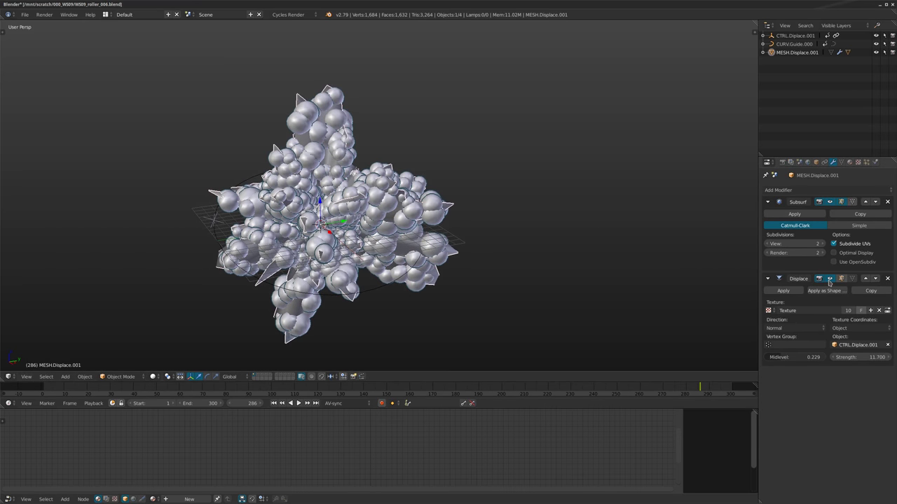
Set MESH.Displace.001's duplication to None and play the animation in wireframe with its modifiers shown, stopping it partway.
{"action": "left_click", "coordinate": [815, 163]}
{"action": "left_click", "coordinate": [773, 449]}
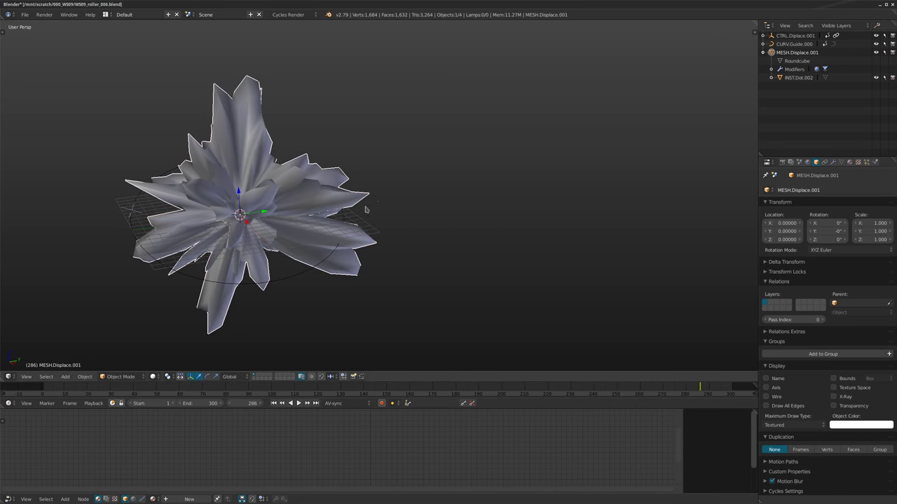
{"action": "scroll", "coordinate": [337, 211], "scroll_direction": "up", "scroll_amount": 3}
{"action": "key", "text": "alt+a"}
{"action": "key", "text": "z"}
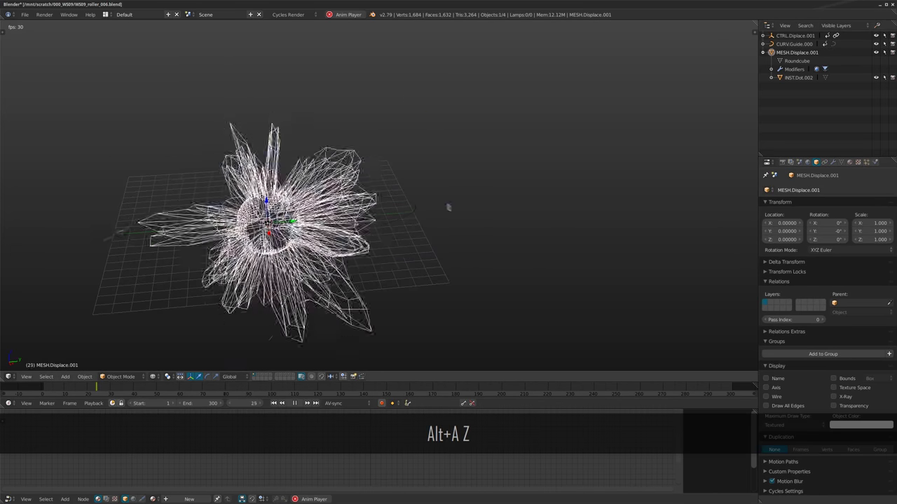
{"action": "left_click", "coordinate": [832, 162]}
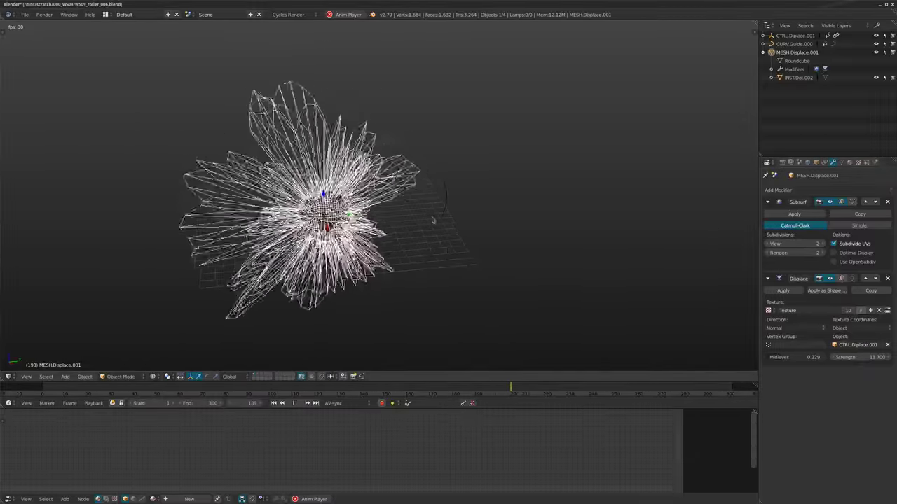
{"action": "key", "text": "alt+a"}
Select the CTRL.Diplace.001 empty on the circular guide curve and review its Follow Path constraint.
{"action": "right_click", "coordinate": [267, 120]}
{"action": "middle_click_drag", "start_coordinate": [267, 120], "coordinate": [360, 110]}
{"action": "right_click", "coordinate": [346, 95]}
{"action": "middle_click_drag", "start_coordinate": [407, 130], "coordinate": [422, 164]}
{"action": "middle_click_drag", "start_coordinate": [318, 100], "coordinate": [343, 120]}
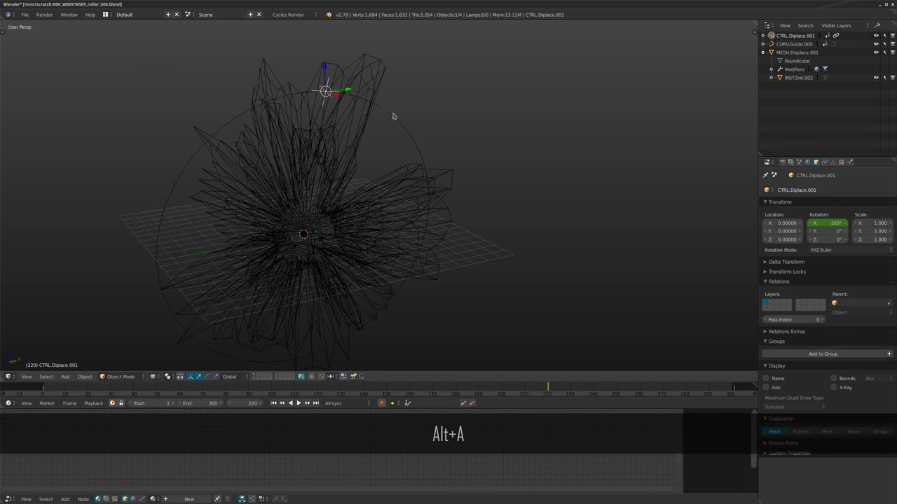
{"action": "right_click", "coordinate": [394, 116]}
{"action": "right_click", "coordinate": [334, 92]}
{"action": "left_click", "coordinate": [825, 163]}
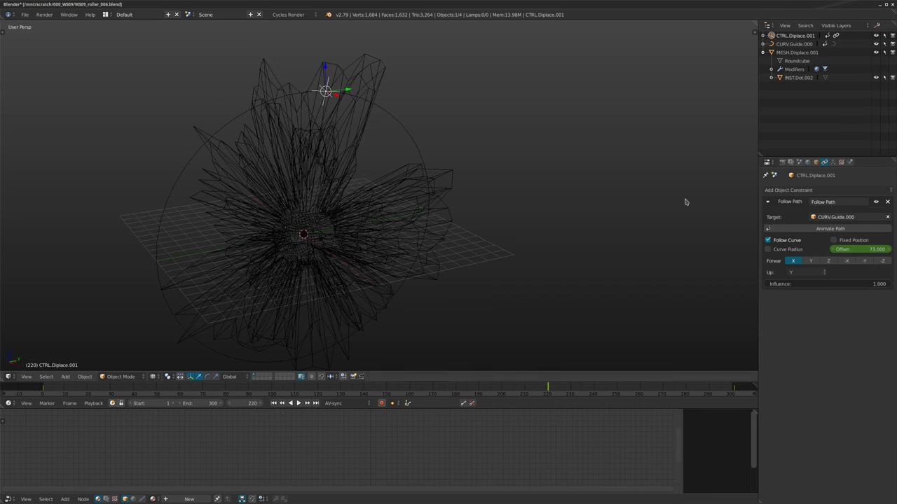
Select MESH.Displace.001 and replay the animation briefly to watch its wireframe spikes move.
{"action": "middle_click_drag", "start_coordinate": [429, 188], "coordinate": [506, 186], "text": "shift"}
{"action": "right_click", "coordinate": [432, 183]}
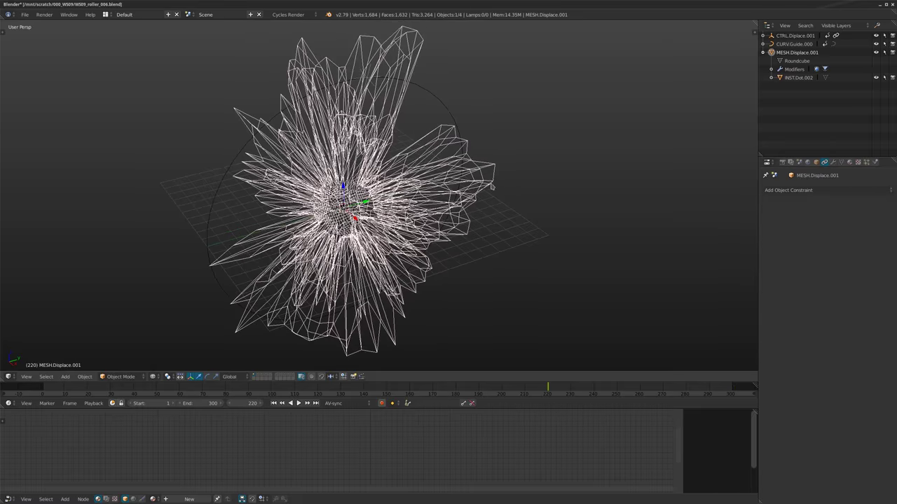
{"action": "key", "text": "alt+a"}
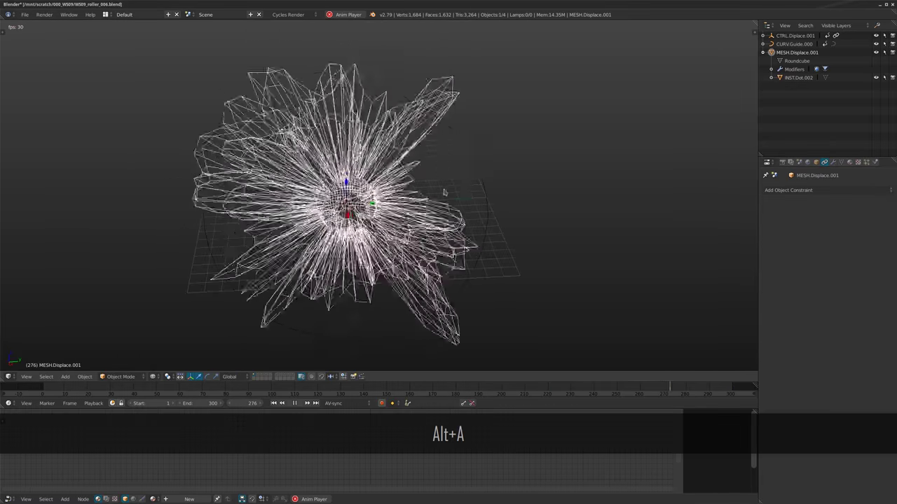
{"action": "key", "text": "alt+a"}
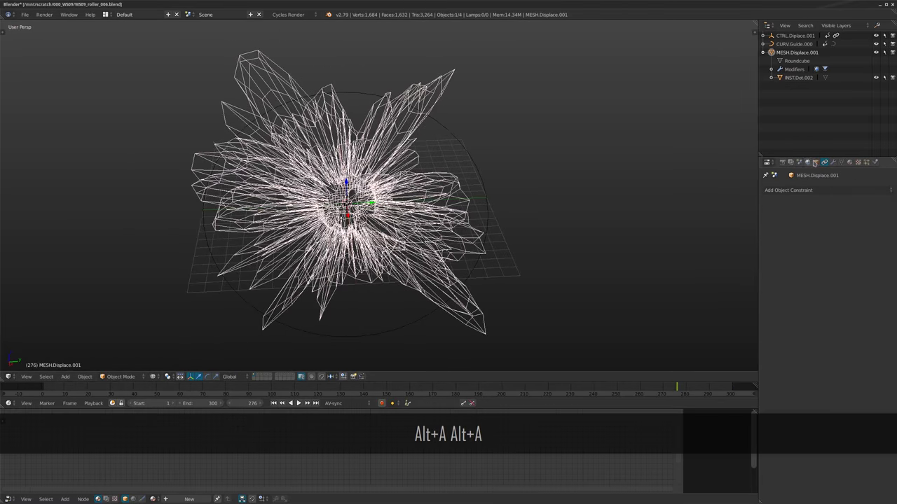
Set MESH.Displace.001's duplication to Faces and switch the viewport back to solid shading.
{"action": "left_click", "coordinate": [814, 161]}
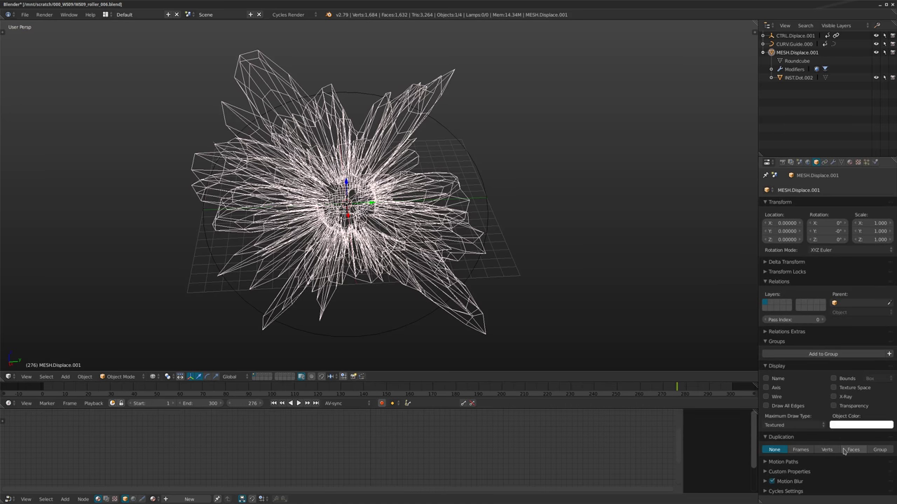
{"action": "left_click", "coordinate": [849, 450]}
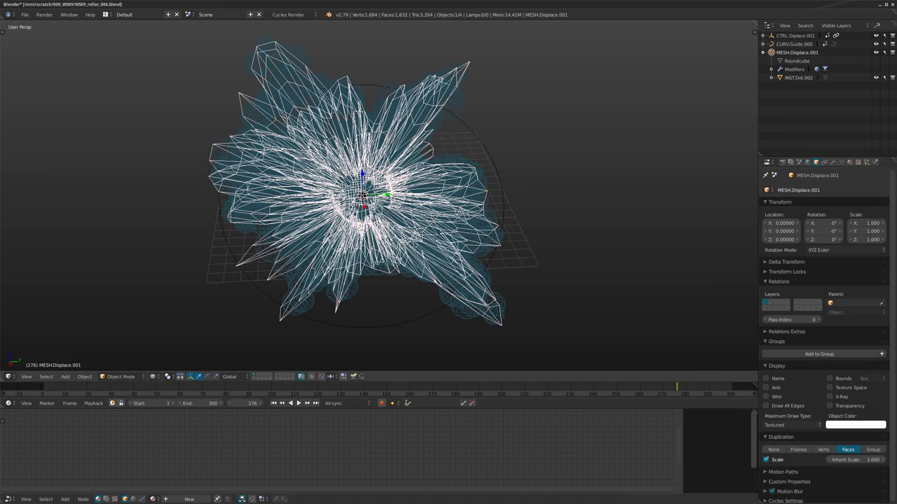
{"action": "key", "text": "z"}
Turn on Only Render for the viewport and play the animation through the camera view, stopping it partway.
{"action": "key", "text": "n"}
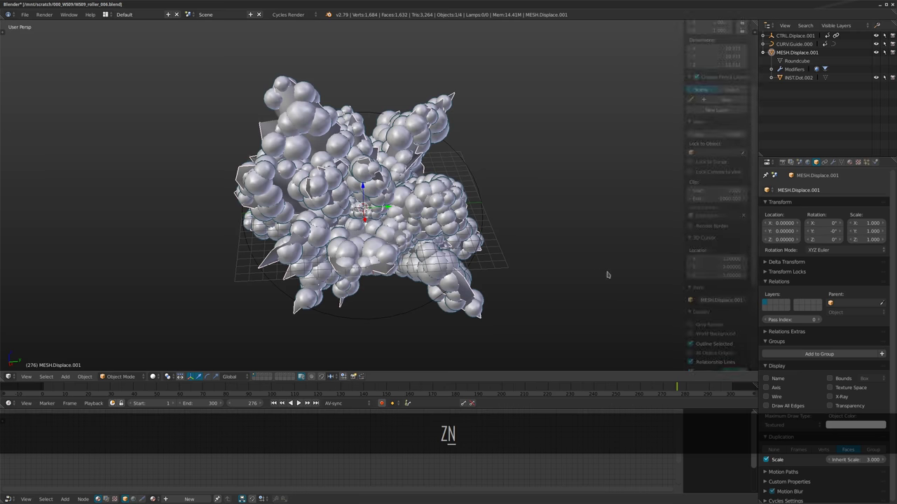
{"action": "left_click", "coordinate": [701, 325]}
{"action": "key", "text": "alt+a"}
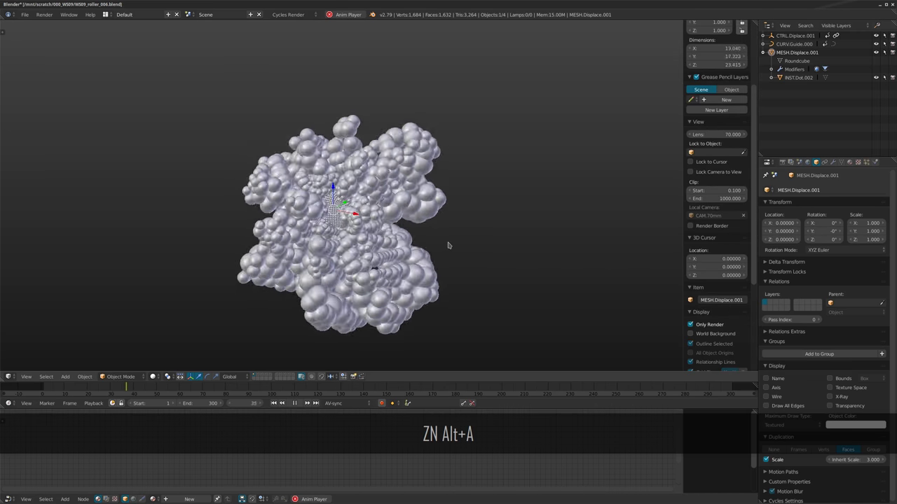
{"action": "key", "text": "KP_0"}
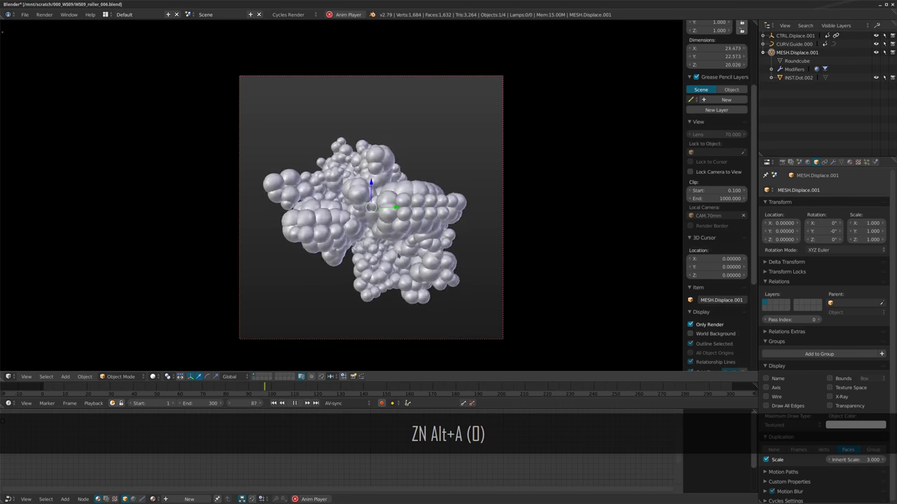
{"action": "key", "text": "alt+a"}
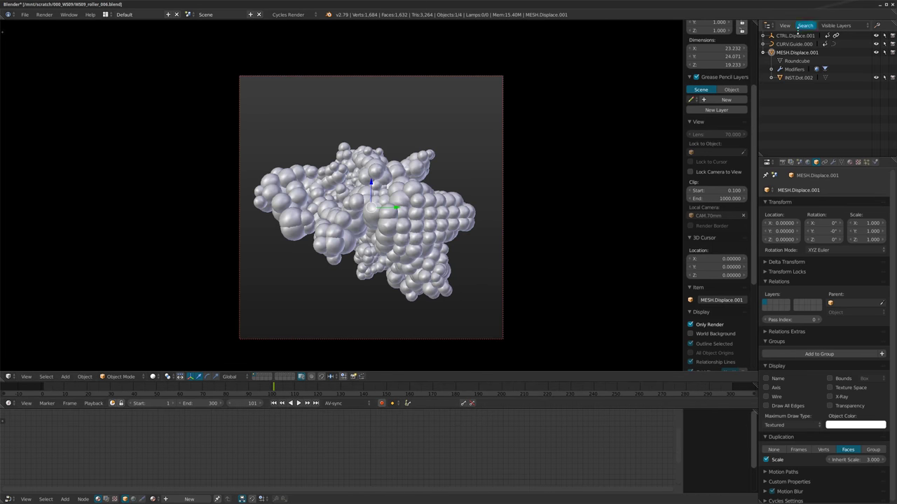
Collapse MESH.Displace.001's hierarchy, show all the scene layers, and play the combined animation briefly from an angled view.
{"action": "left_click", "coordinate": [762, 54]}
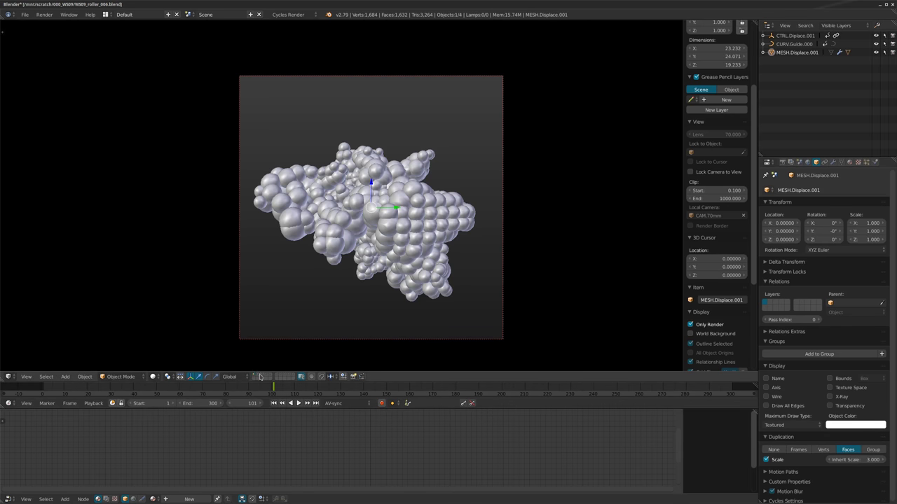
{"action": "left_click_drag", "start_coordinate": [261, 377], "coordinate": [273, 377]}
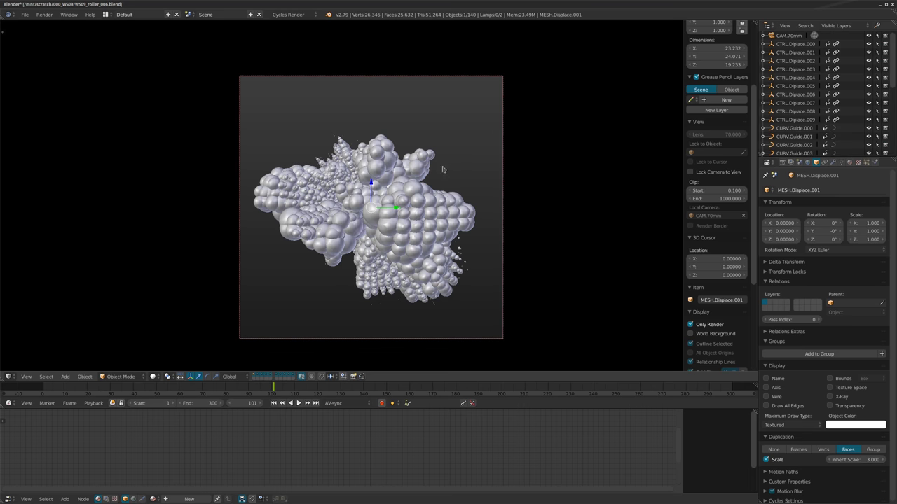
{"action": "middle_click_drag", "start_coordinate": [443, 170], "coordinate": [468, 182]}
{"action": "key", "text": "alt+a"}
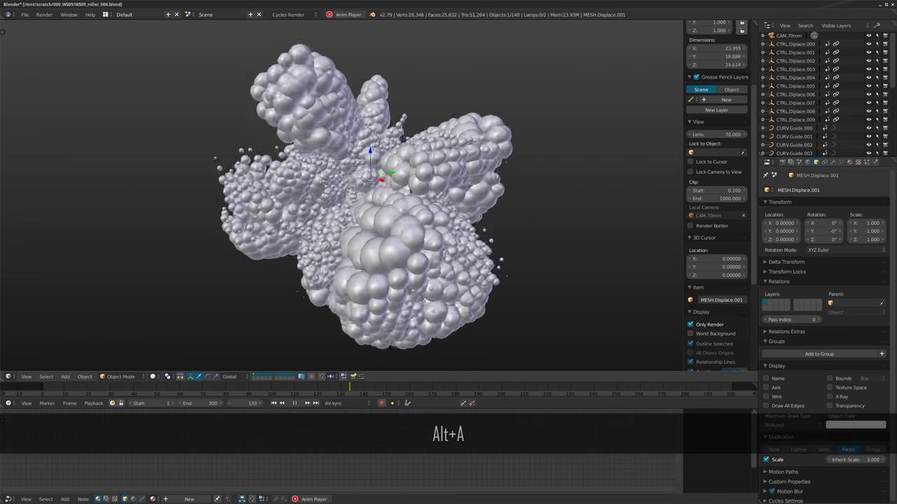
{"action": "key", "text": "alt+a"}
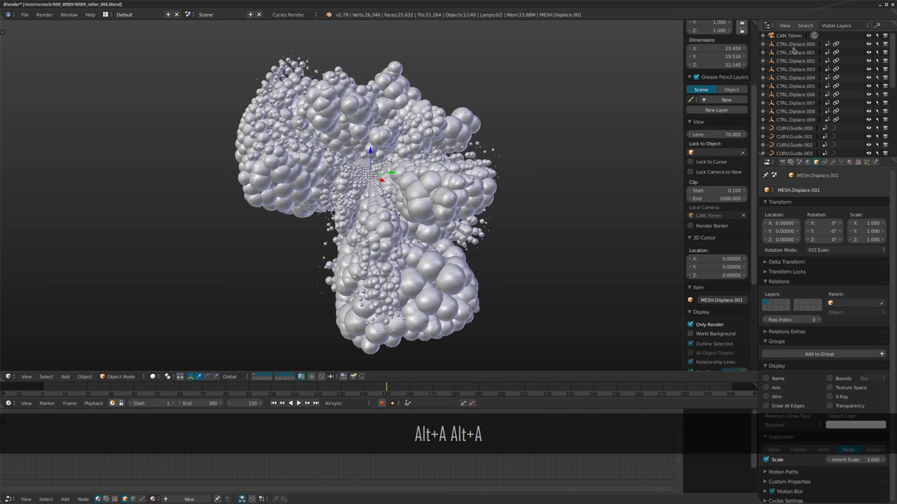
Select CTRL.Diplace.000, turn off Only Render, and play the animation to watch the control empties travel around their guide curves.
{"action": "left_click", "coordinate": [794, 44]}
{"action": "left_click", "coordinate": [690, 291]}
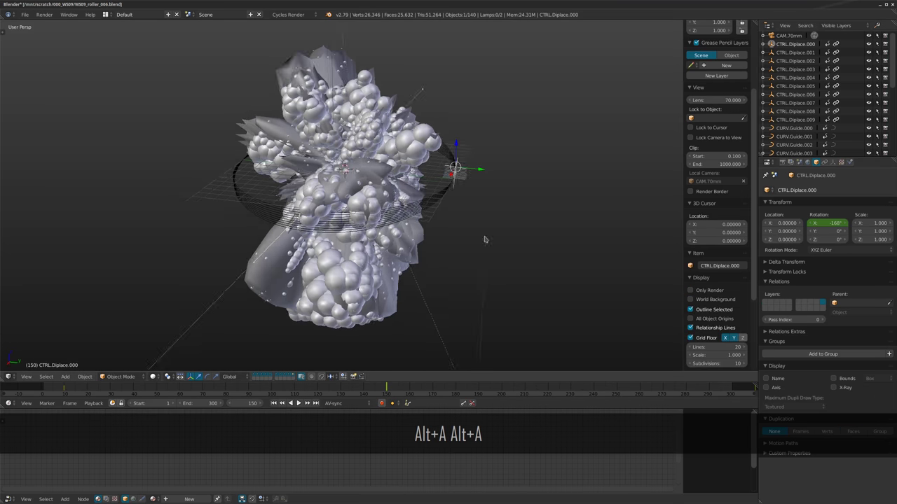
{"action": "middle_click_drag", "start_coordinate": [484, 241], "coordinate": [433, 203]}
{"action": "scroll", "coordinate": [429, 203], "scroll_direction": "up", "scroll_amount": 4}
{"action": "scroll", "coordinate": [419, 212], "scroll_direction": "up", "scroll_amount": 1, "text": "alt"}
{"action": "key", "text": "alt+a"}
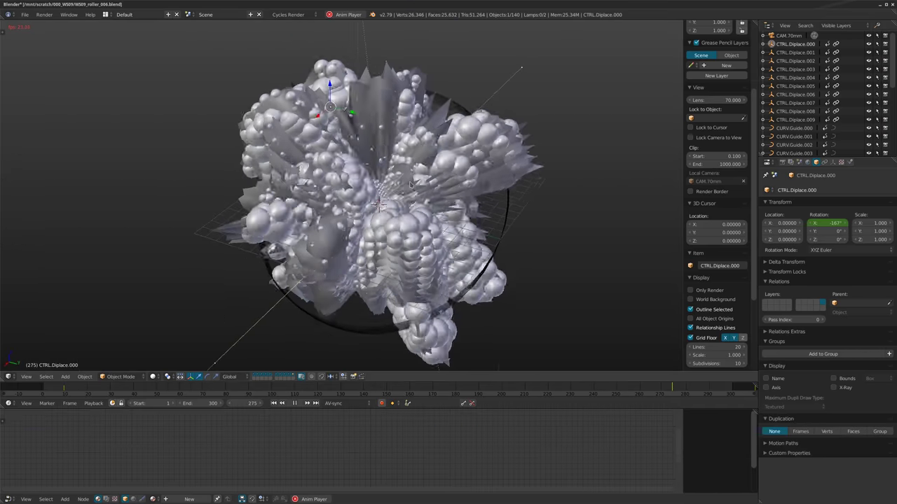
{"action": "key", "text": "alt+a"}
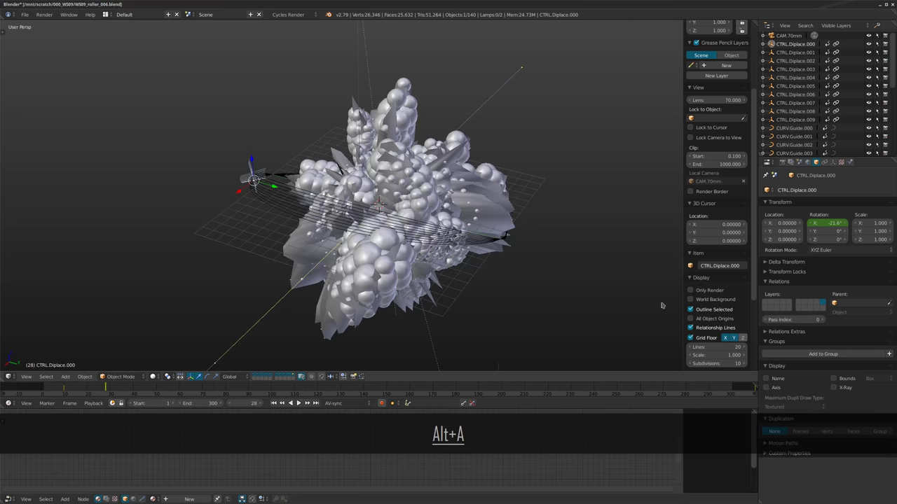
Turn Only Render back on, restart the animation, and select MESH.Displace.004 within the sphere cluster.
{"action": "left_click", "coordinate": [690, 291]}
{"action": "key", "text": "alt+a"}
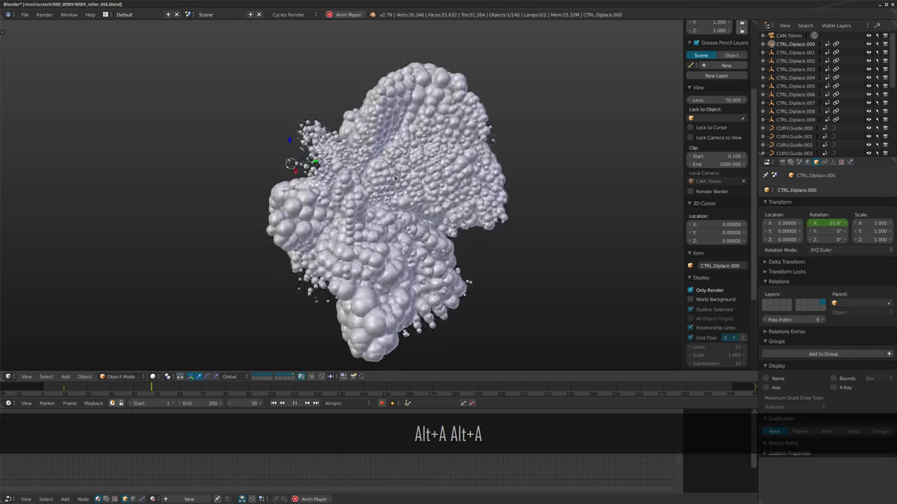
{"action": "right_click", "coordinate": [384, 222]}
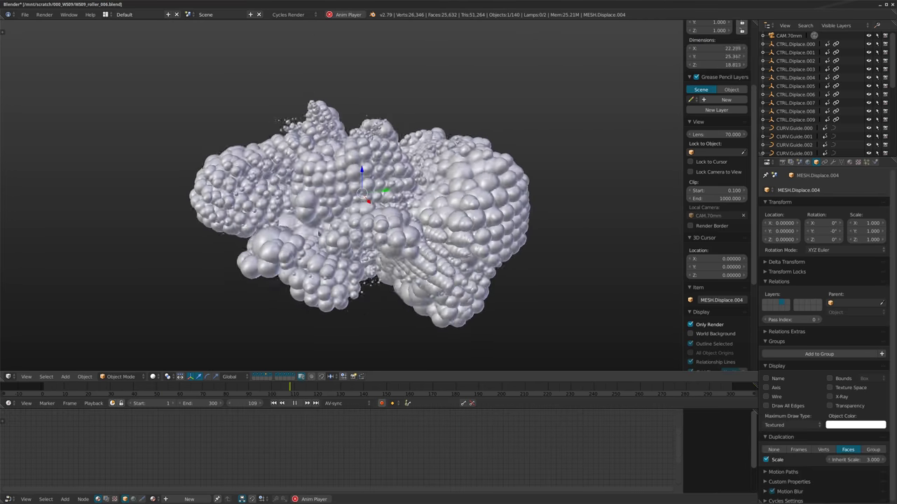
Find and select MESH.Displace.000 in the object list and review its Subsurf and Displace modifiers.
{"action": "scroll", "coordinate": [809, 100], "scroll_direction": "down", "scroll_amount": 3}
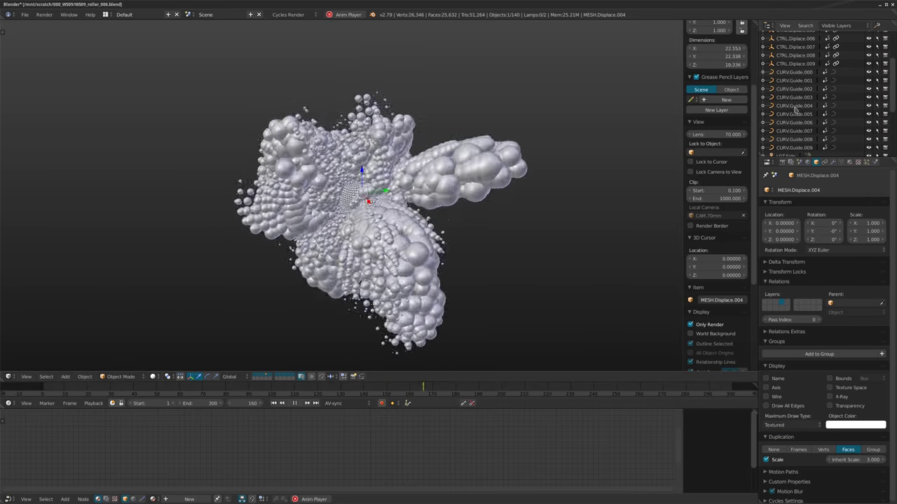
{"action": "scroll", "coordinate": [805, 105], "scroll_direction": "down", "scroll_amount": 3}
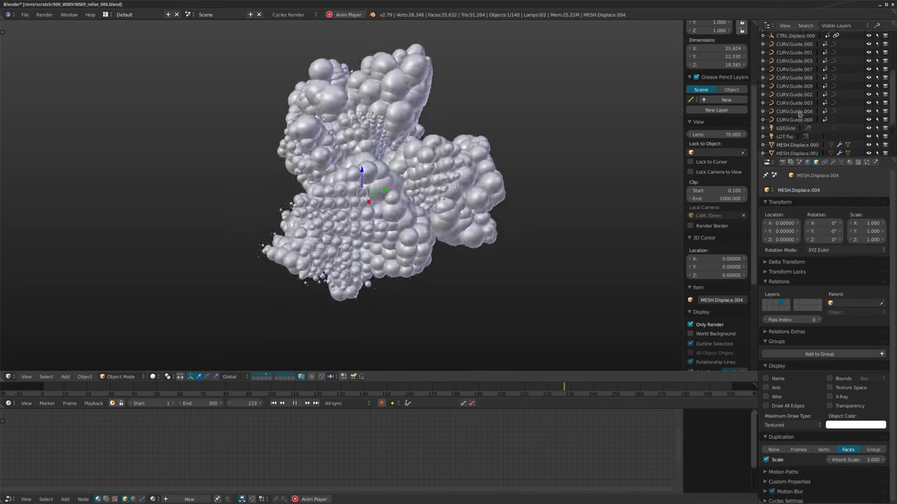
{"action": "left_click", "coordinate": [797, 116]}
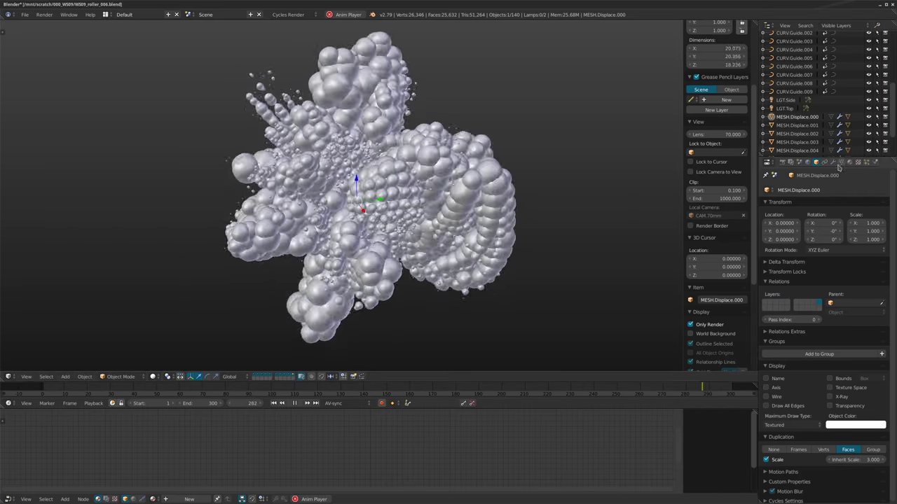
{"action": "left_click", "coordinate": [833, 162]}
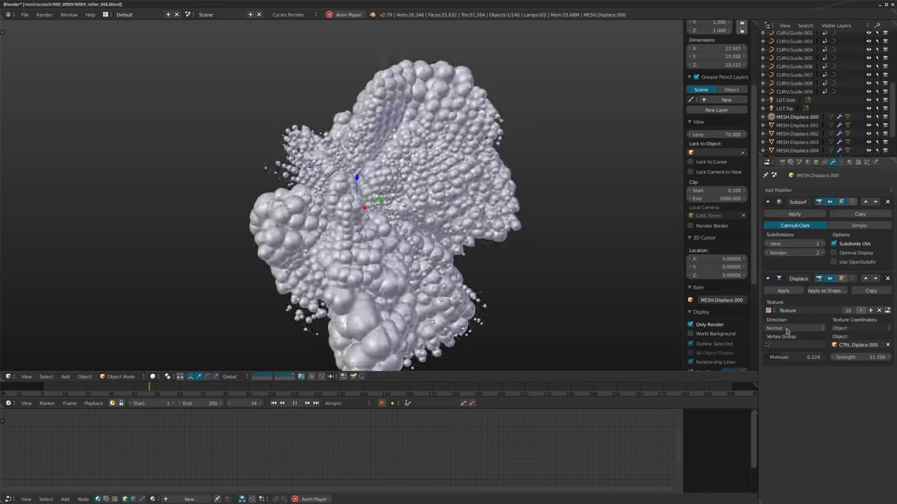
{"action": "scroll", "coordinate": [719, 173], "scroll_direction": "up", "scroll_amount": 6}
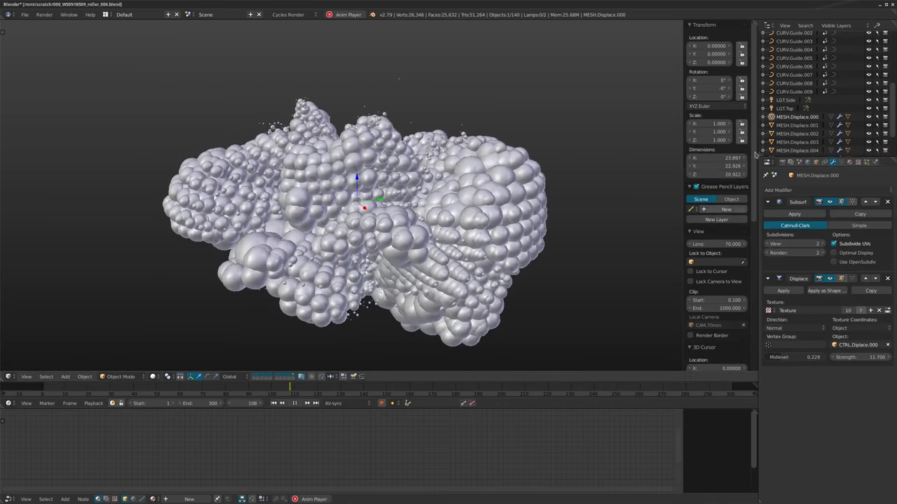
Expand the hierarchies of MESH.Displace.000 and MESH.Displace.001, and select the INST.Dot.001 instance object to see its material nodes.
{"action": "left_click", "coordinate": [763, 117]}
{"action": "scroll", "coordinate": [779, 110], "scroll_direction": "down", "scroll_amount": 3}
{"action": "left_click", "coordinate": [763, 108]}
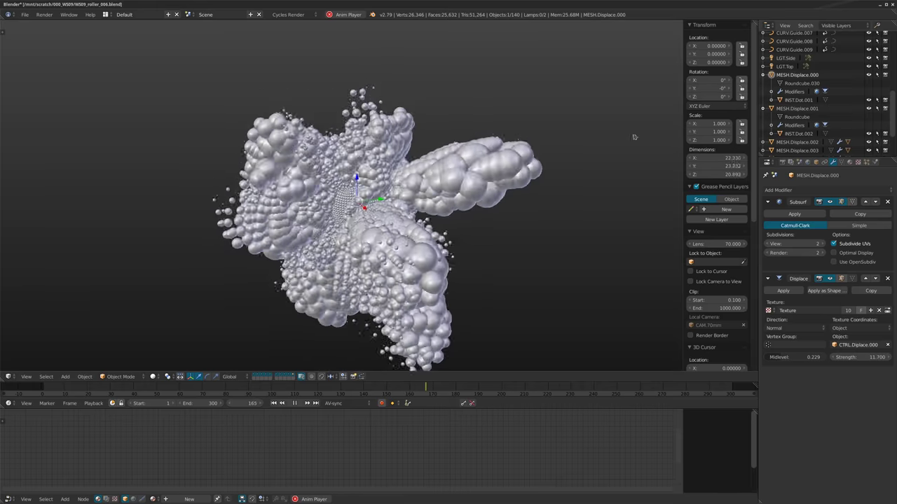
{"action": "left_click", "coordinate": [799, 100]}
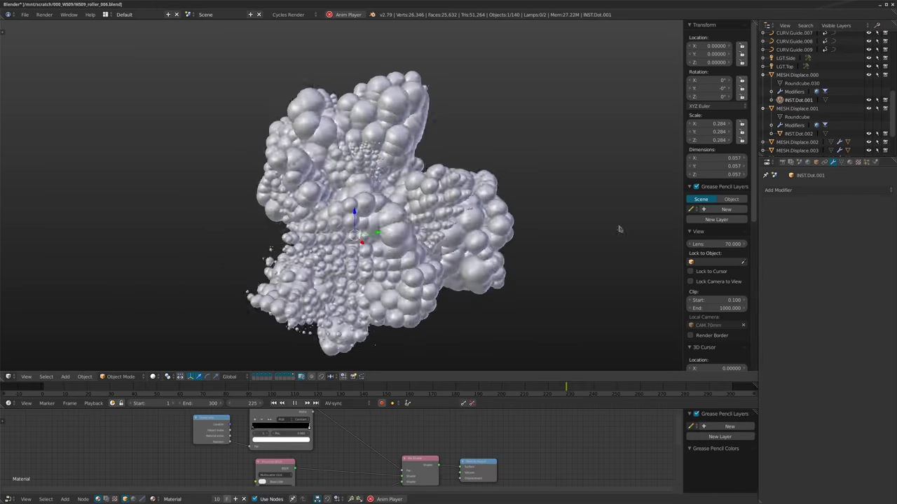
Expand the hierarchies of MESH.Displace.002 and MESH.Displace.003, selecting the instance objects INST.Dot.002, INST.Dot.003 and INST.Dot.004 in turn.
{"action": "left_click", "coordinate": [799, 134]}
{"action": "scroll", "coordinate": [763, 100], "scroll_direction": "down", "scroll_amount": 2}
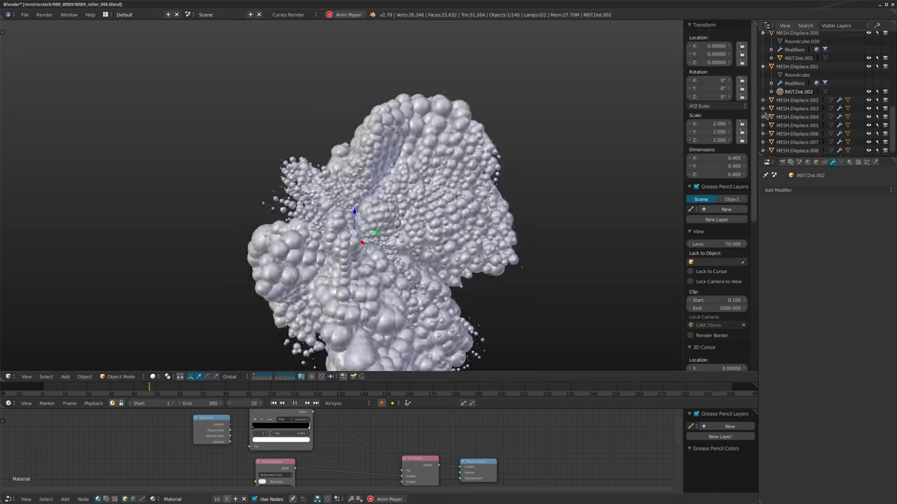
{"action": "left_click", "coordinate": [763, 101]}
{"action": "left_click", "coordinate": [807, 126]}
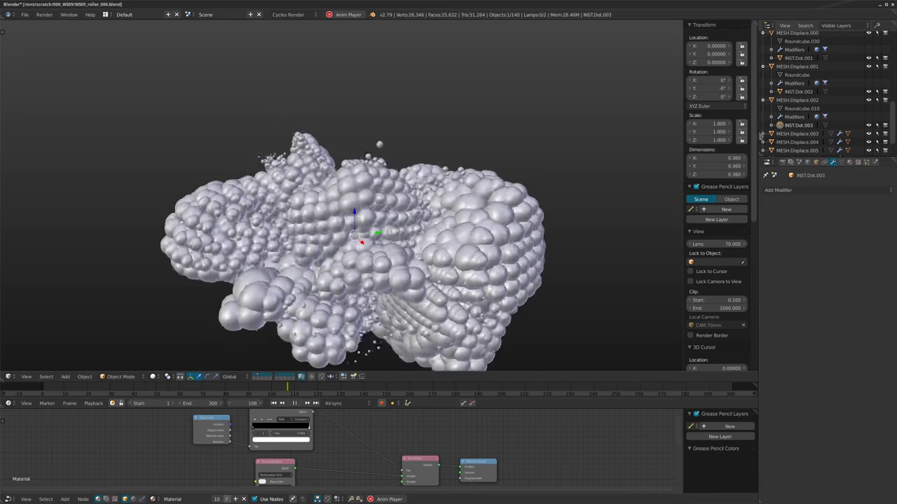
{"action": "left_click", "coordinate": [763, 135]}
{"action": "scroll", "coordinate": [798, 119], "scroll_direction": "down", "scroll_amount": 2}
{"action": "left_click", "coordinate": [798, 130]}
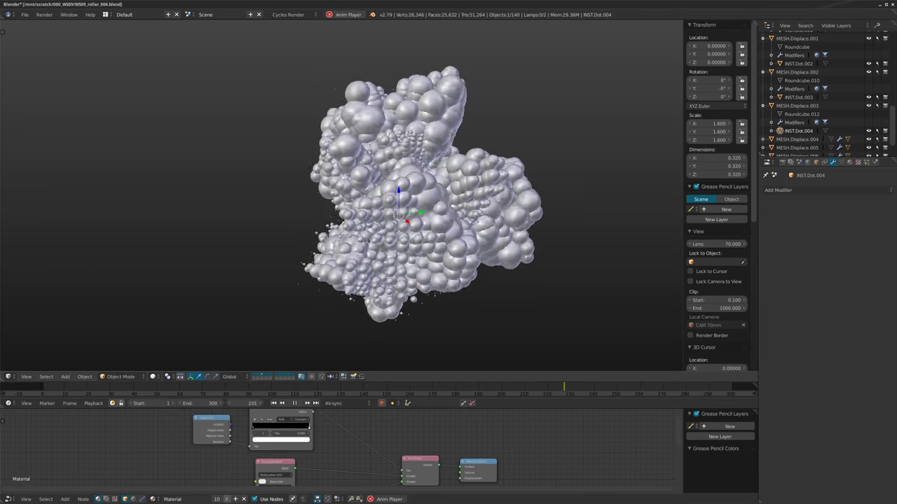
Switch to the camera view and play the animation to watch the sphere cluster within the frame.
{"action": "key", "text": "alt+a"}
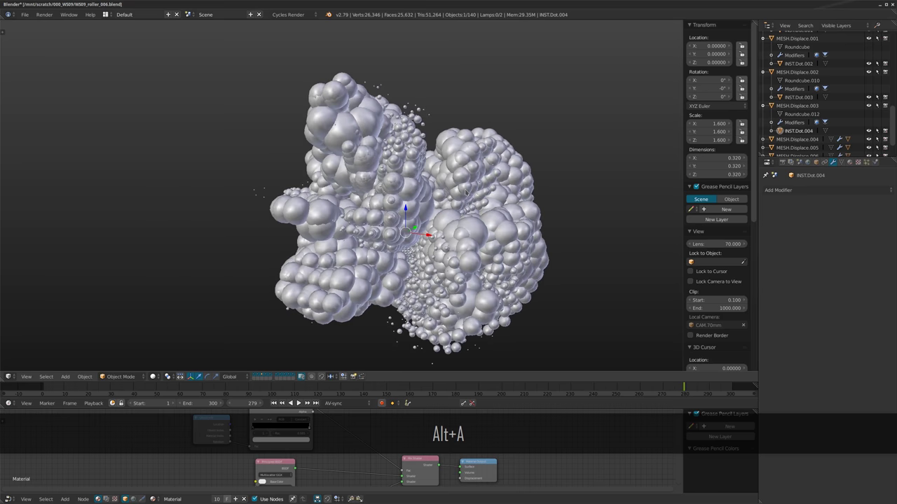
{"action": "key", "text": "KP_0"}
{"action": "key", "text": "alt+a"}
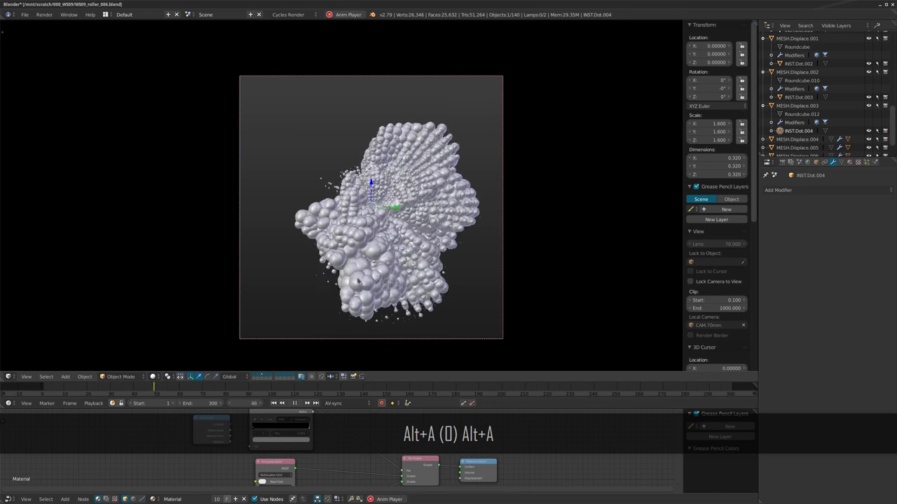
{"action": "key", "text": "alt+a"}
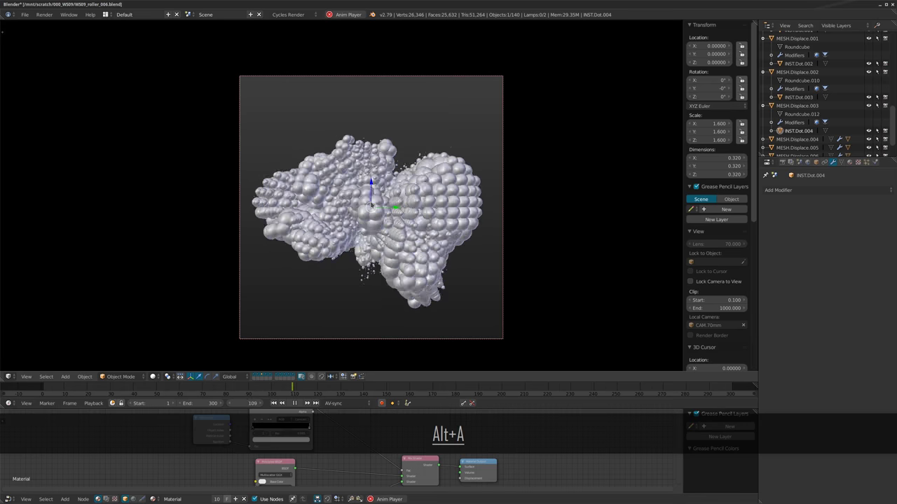
Select MESH.Displace.004 and review its Faces duplication settings and modifiers, playing the animation in between.
{"action": "left_click", "coordinate": [797, 139]}
{"action": "left_click", "coordinate": [817, 162]}
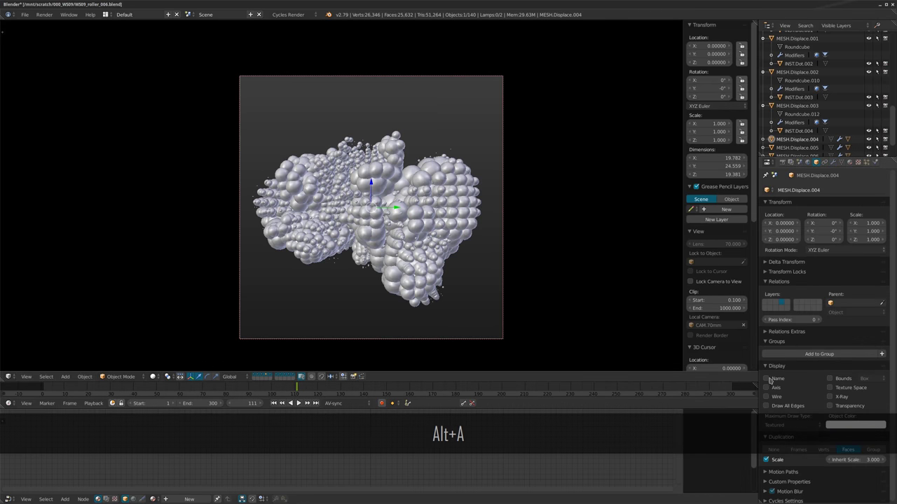
{"action": "left_click", "coordinate": [850, 450]}
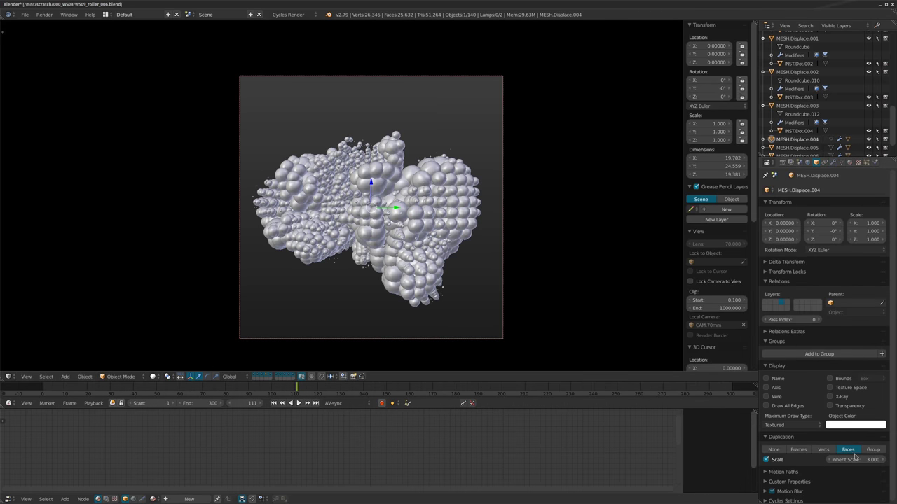
{"action": "key", "text": "alt+a"}
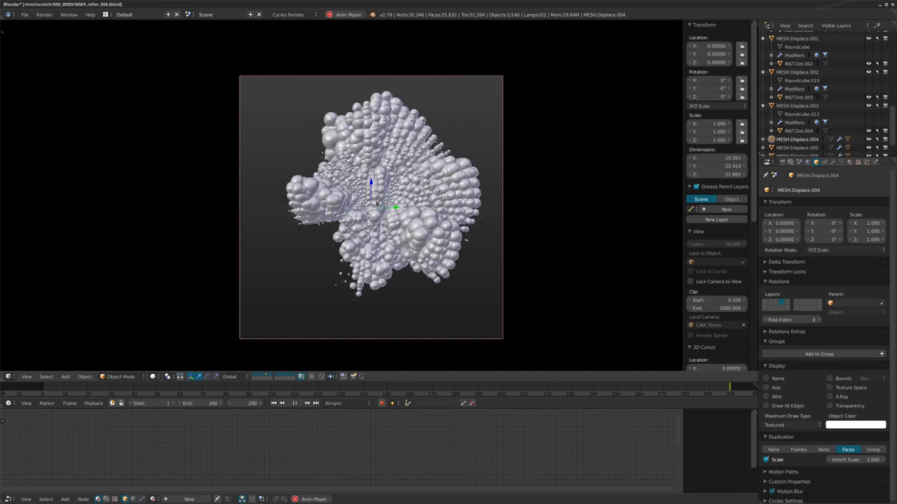
{"action": "key", "text": "alt+a"}
{"action": "left_click", "coordinate": [841, 162]}
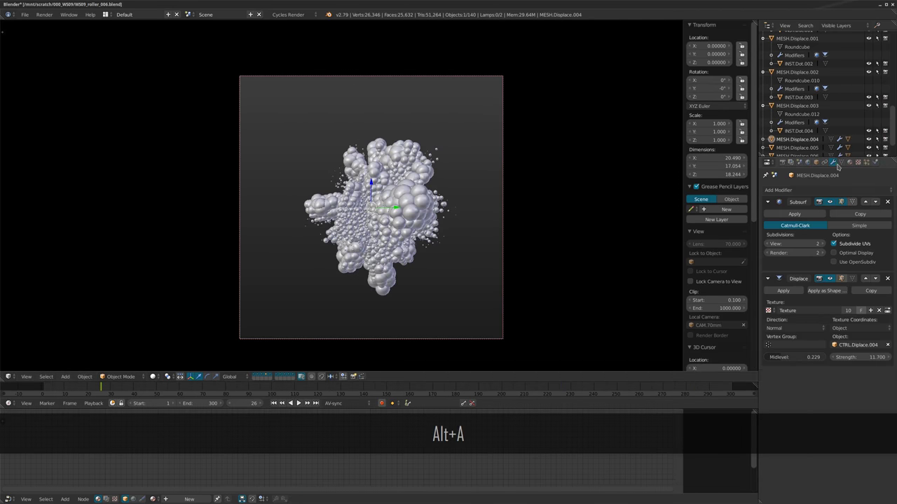
Examine the sphere cluster up close, return to the camera view and play the animation again.
{"action": "middle_click_drag", "start_coordinate": [379, 193], "coordinate": [356, 210]}
{"action": "scroll", "coordinate": [423, 204], "scroll_direction": "up", "scroll_amount": 2}
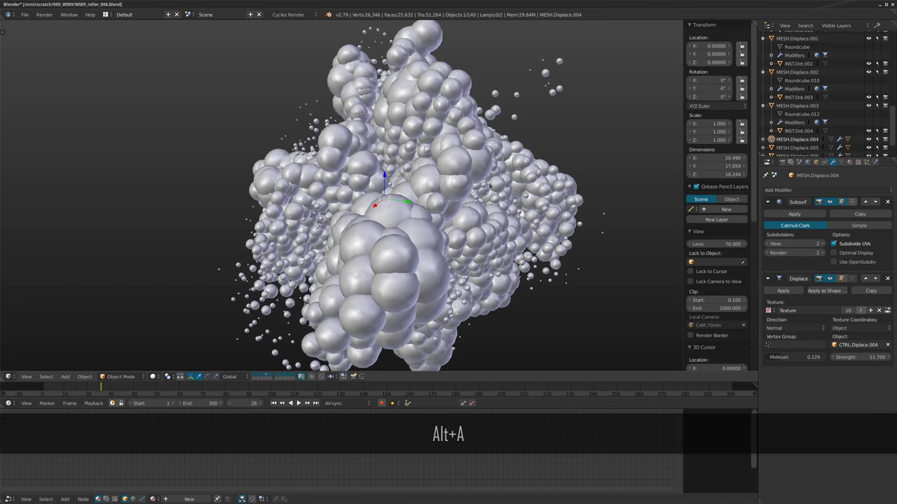
{"action": "scroll", "coordinate": [472, 190], "scroll_direction": "down", "scroll_amount": 3}
{"action": "middle_click_drag", "start_coordinate": [490, 187], "coordinate": [425, 208]}
{"action": "key", "text": "KP_0"}
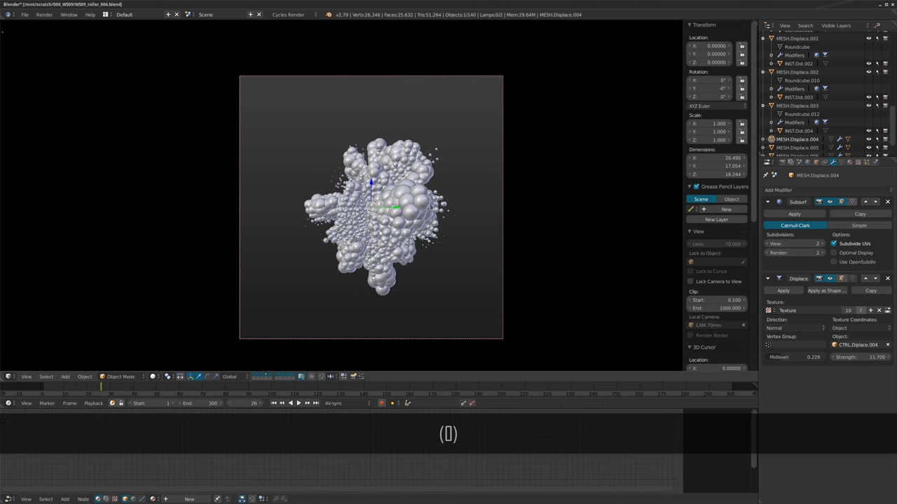
{"action": "key", "text": "alt+a"}
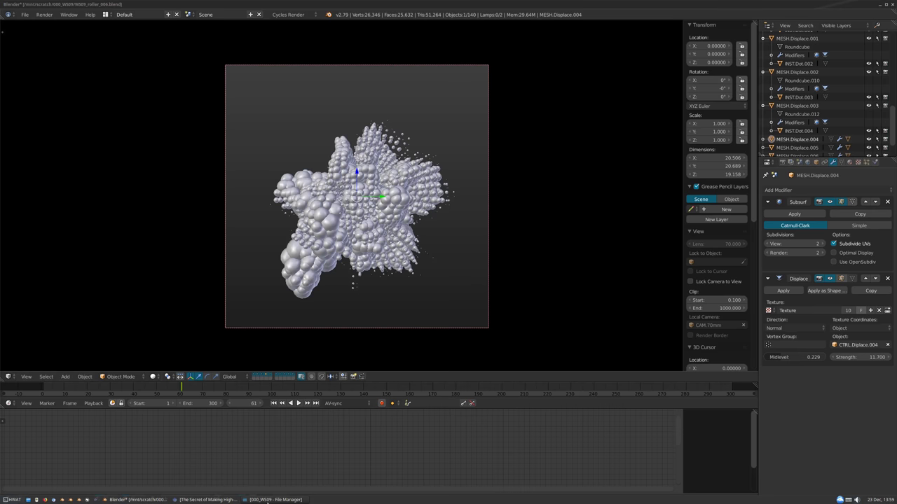
Switch to the file manager, view the render Internal_005_2K.jpg from the 000_WS09 folder and close the image viewer.
{"action": "left_click", "coordinate": [273, 499]}
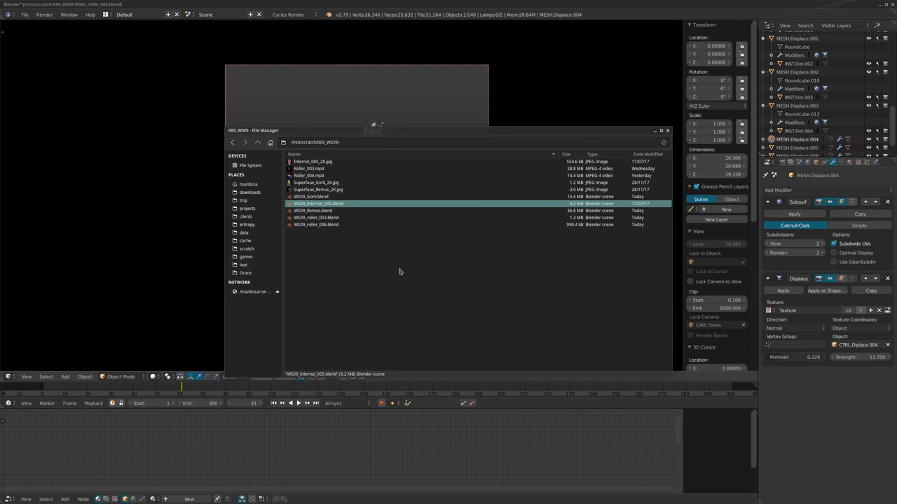
{"action": "left_click", "coordinate": [307, 162]}
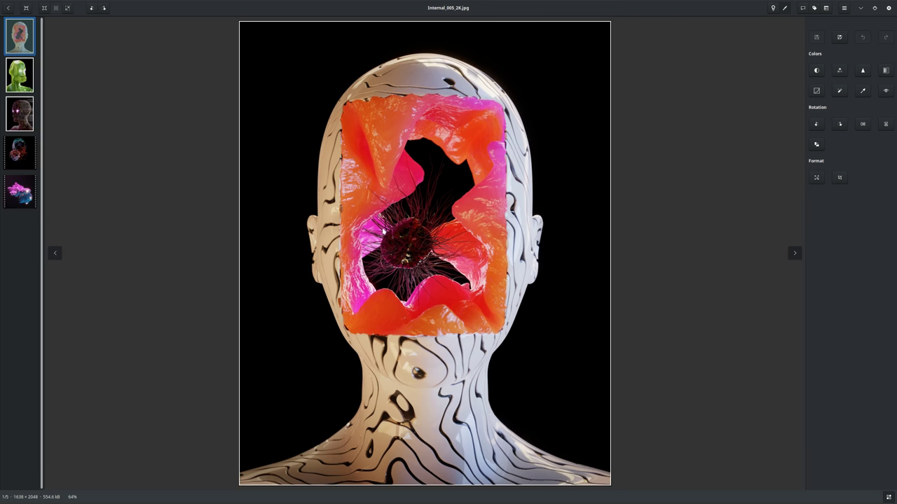
{"action": "left_click", "coordinate": [889, 9]}
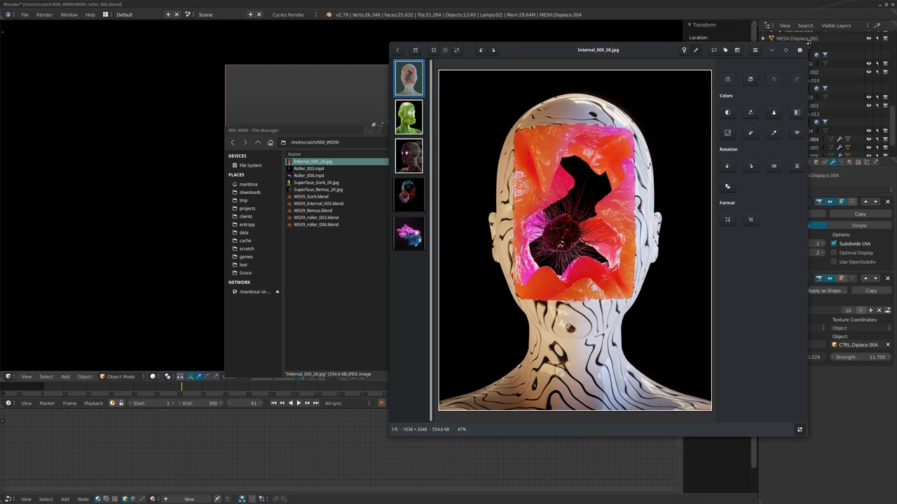
{"action": "left_click", "coordinate": [798, 50]}
{"action": "left_click", "coordinate": [890, 8]}
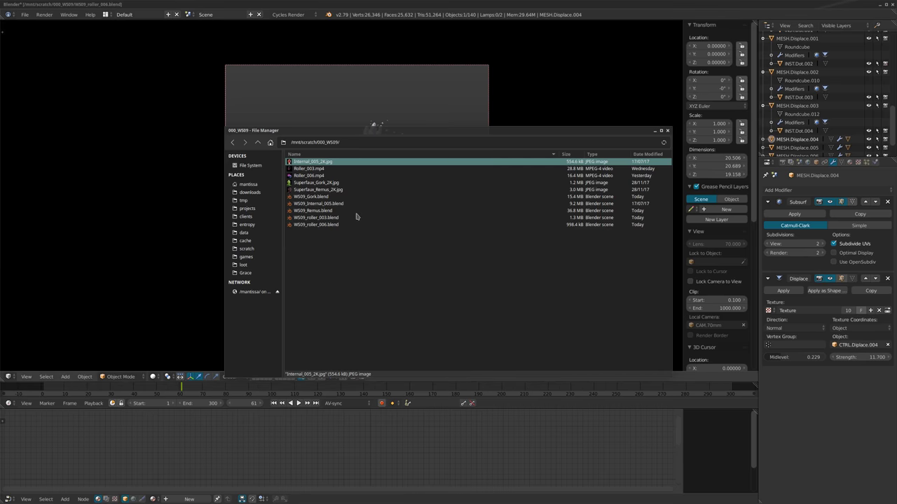
Open WS09_Internal_005.blend and change the render image area to a 3D view.
{"action": "double_click", "coordinate": [315, 203]}
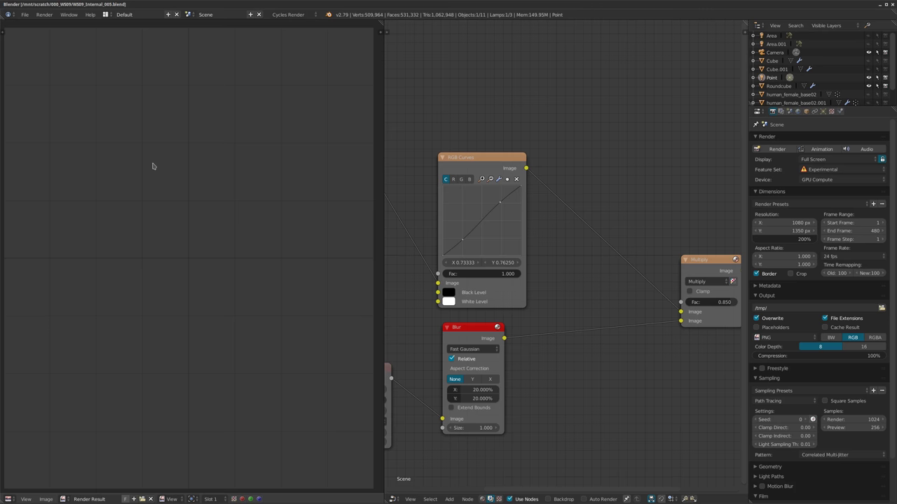
{"action": "key", "text": "shift+F5"}
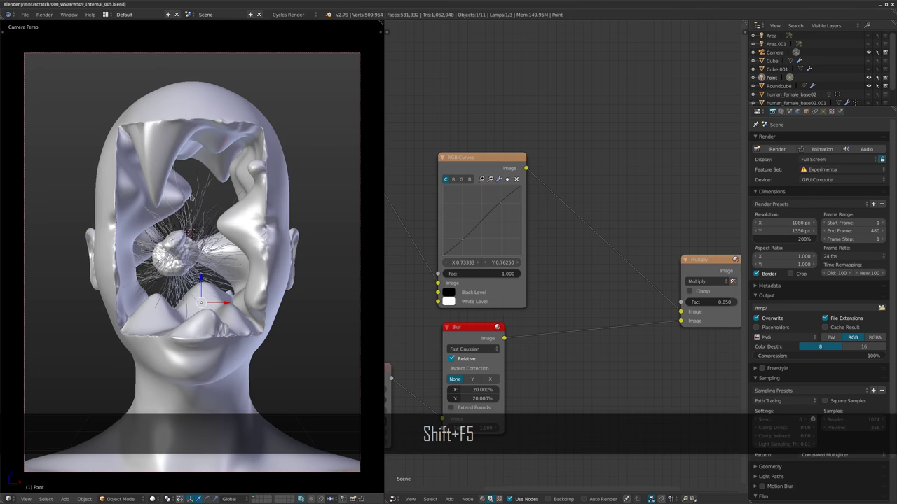
Examine the bust's carved-out face and the hairy core inside it from several angles.
{"action": "middle_click_drag", "start_coordinate": [366, 212], "coordinate": [250, 339]}
{"action": "middle_click_drag", "start_coordinate": [242, 263], "coordinate": [207, 385]}
{"action": "middle_click_drag", "start_coordinate": [272, 321], "coordinate": [238, 324]}
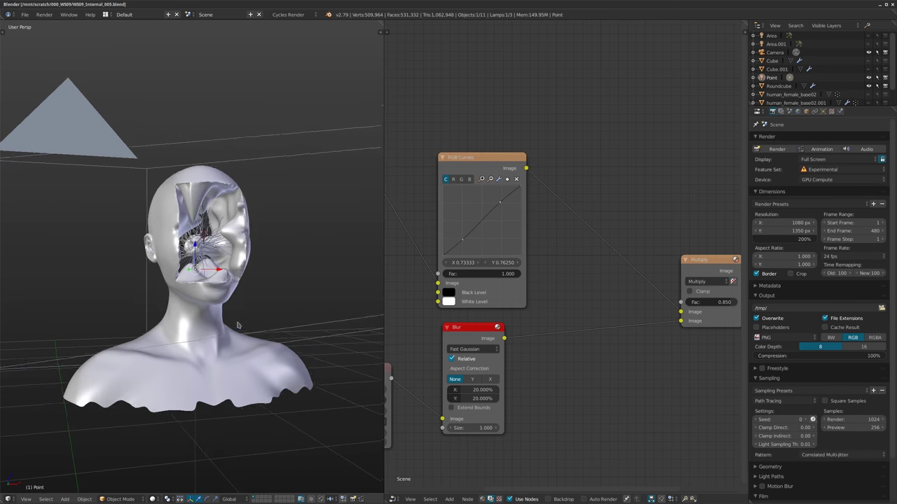
{"action": "scroll", "coordinate": [238, 323], "scroll_direction": "up", "scroll_amount": 1}
{"action": "scroll", "coordinate": [226, 265], "scroll_direction": "up", "scroll_amount": 4}
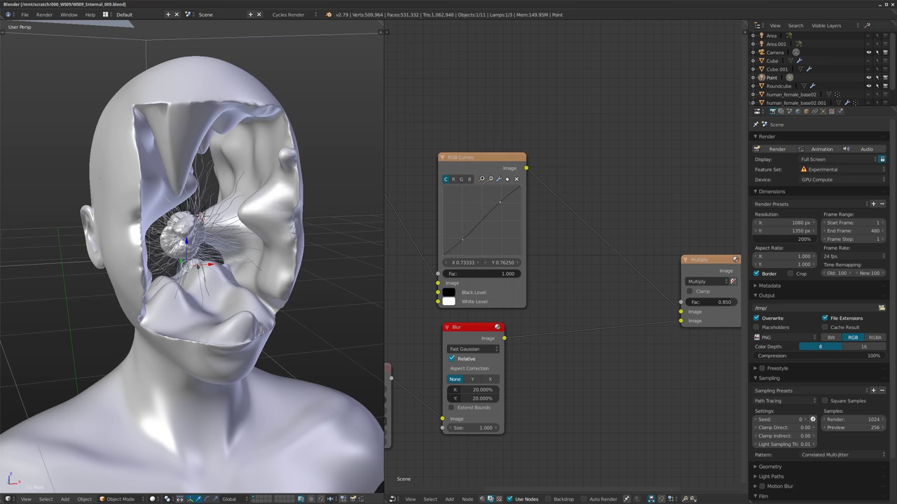
{"action": "scroll", "coordinate": [208, 269], "scroll_direction": "down", "scroll_amount": 2}
{"action": "mouse_move", "coordinate": [243, 276]}
{"action": "middle_mouse_down", "text": "shift"}
{"action": "mouse_move", "coordinate": [245, 288]}
{"action": "mouse_move", "coordinate": [238, 279]}
{"action": "middle_mouse_up", "text": "shift"}
{"action": "scroll", "coordinate": [248, 289], "scroll_direction": "up", "scroll_amount": 2}
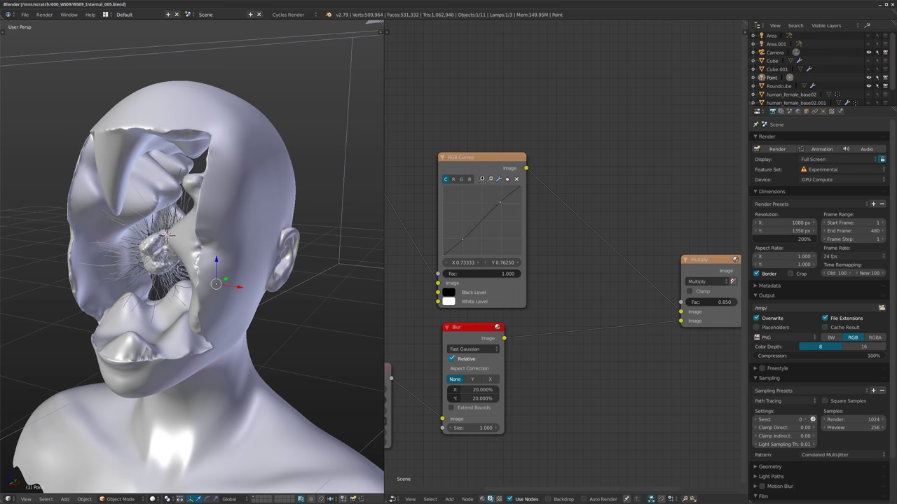
{"action": "middle_click_drag", "start_coordinate": [179, 270], "coordinate": [242, 267]}
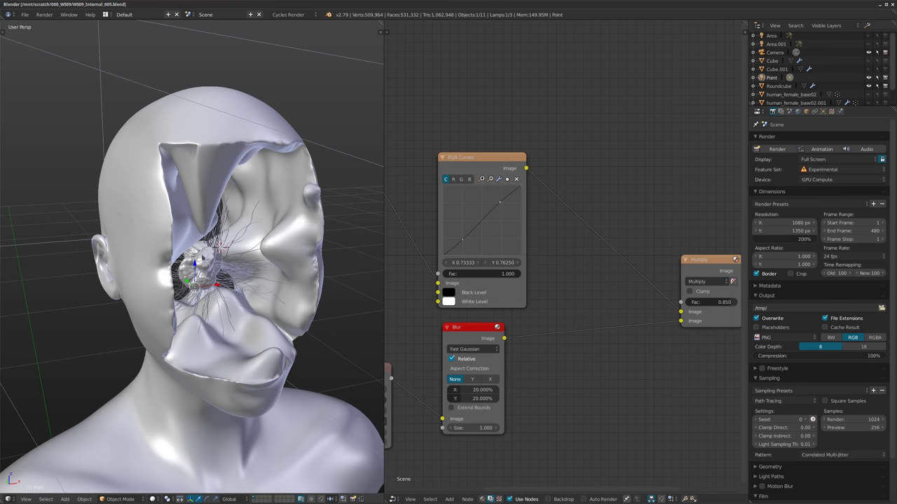
Select the head mesh human_female_base02.003 and review its stack of Smooth, Displace and Subsurf modifiers.
{"action": "right_click", "coordinate": [223, 131]}
{"action": "middle_click_drag", "start_coordinate": [224, 131], "coordinate": [190, 131]}
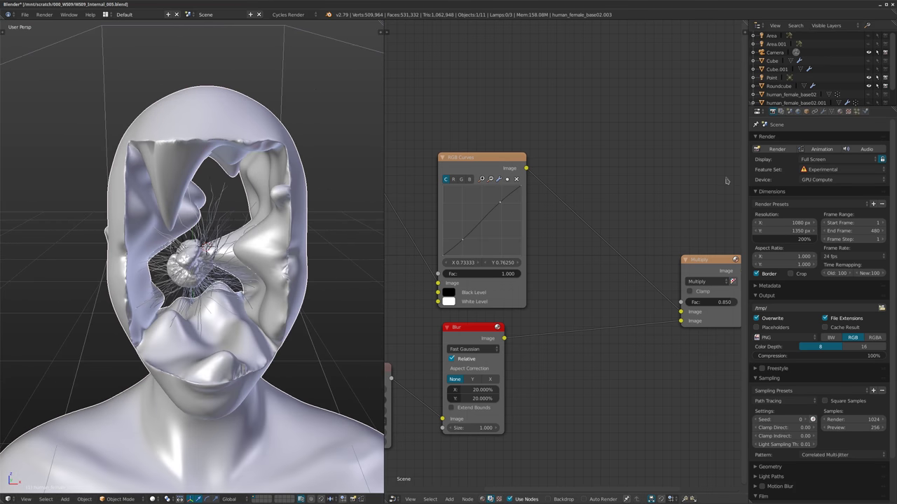
{"action": "left_click", "coordinate": [824, 112]}
{"action": "scroll", "coordinate": [812, 372], "scroll_direction": "down", "scroll_amount": 4}
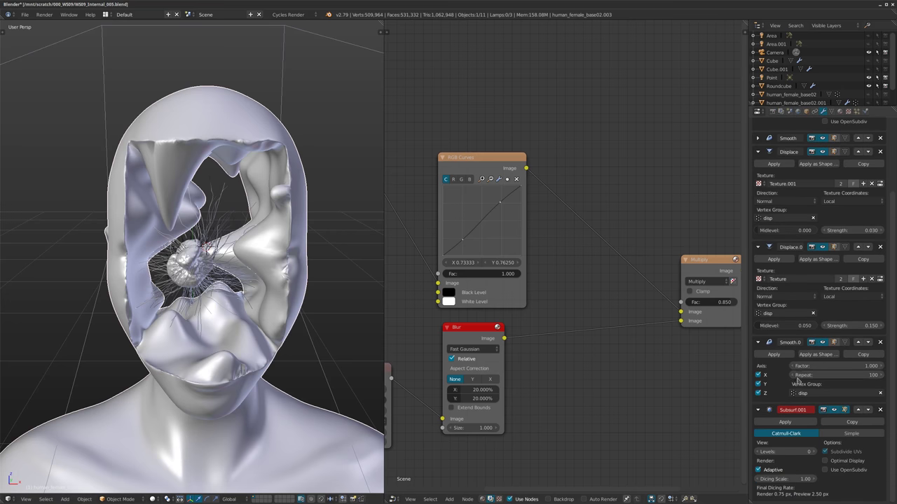
{"action": "middle_click_drag", "start_coordinate": [122, 299], "coordinate": [229, 285]}
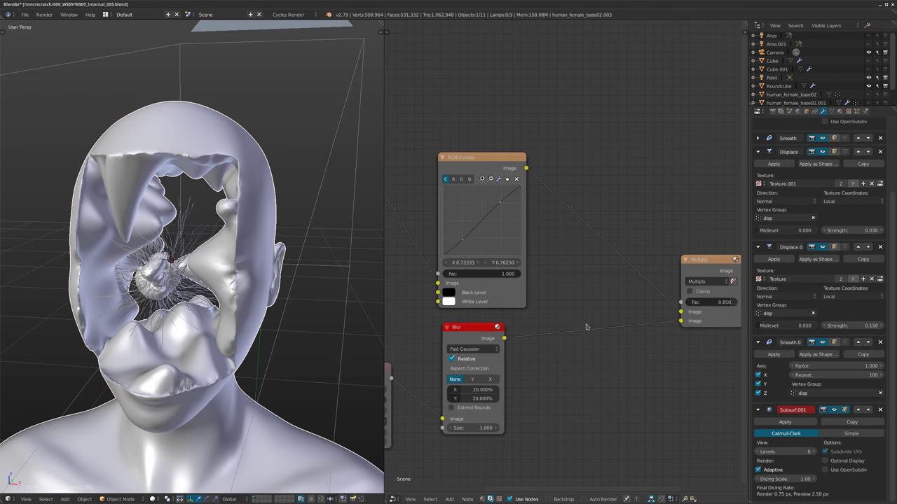
{"action": "middle_click_drag", "start_coordinate": [138, 322], "coordinate": [179, 323]}
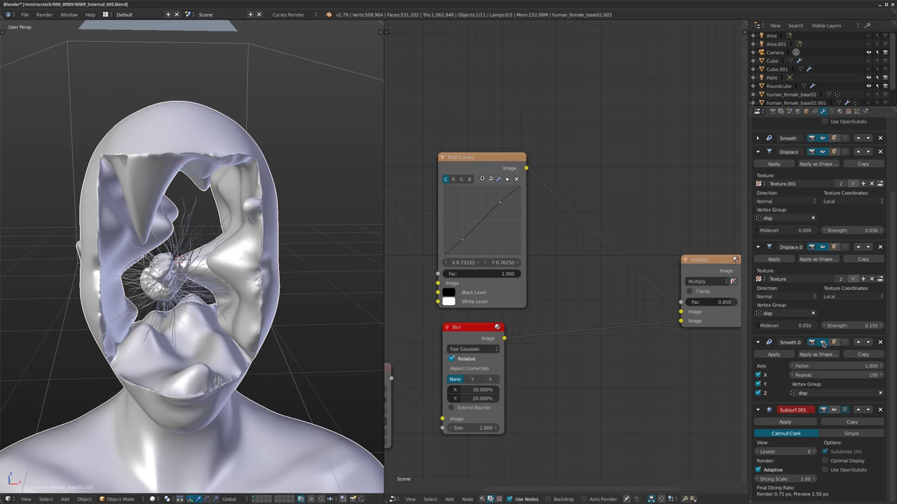
Turn off the viewport display of the head's Smooth and Displace modifiers and its first Subsurf modifier.
{"action": "left_click", "coordinate": [824, 248]}
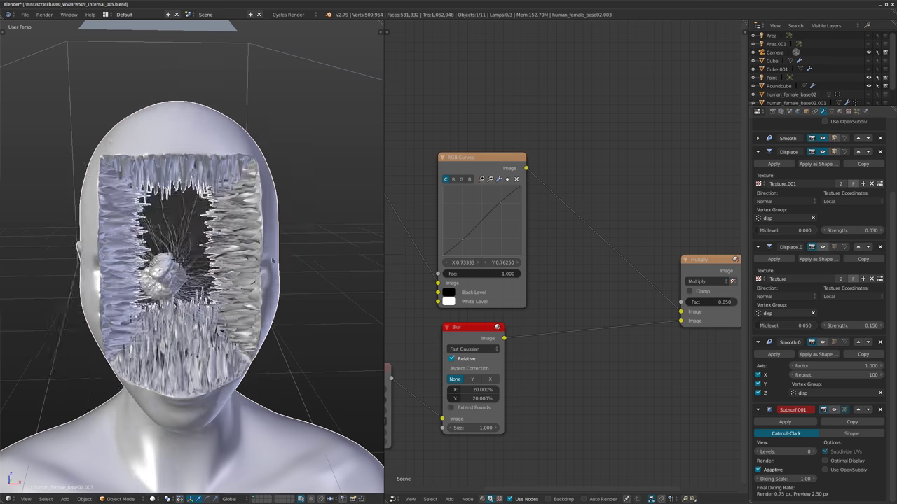
{"action": "scroll", "coordinate": [278, 251], "scroll_direction": "down", "scroll_amount": 1}
{"action": "middle_click_drag", "start_coordinate": [277, 251], "coordinate": [298, 271]}
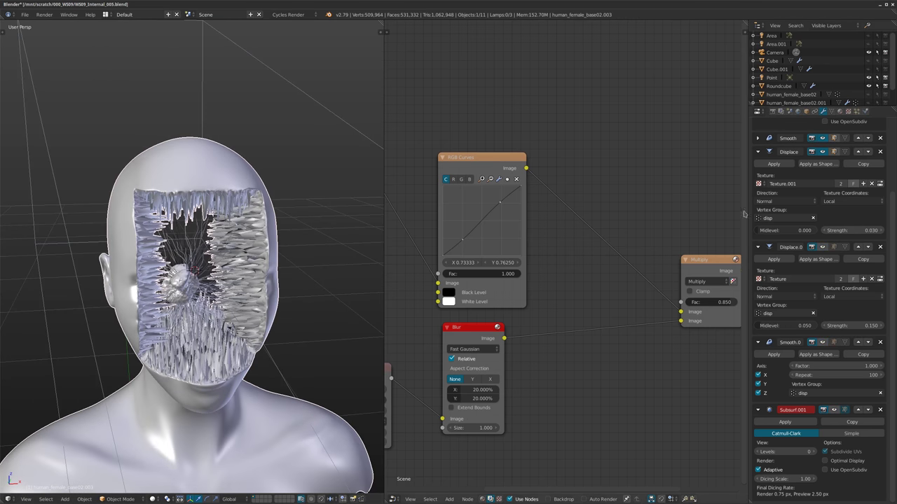
{"action": "left_click", "coordinate": [823, 139]}
{"action": "scroll", "coordinate": [832, 207], "scroll_direction": "up", "scroll_amount": 4}
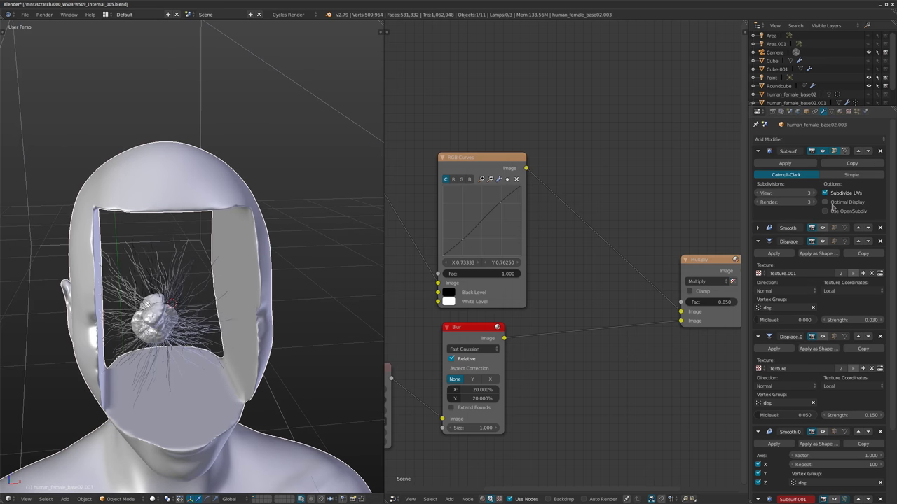
{"action": "left_click", "coordinate": [823, 151]}
{"action": "middle_click_drag", "start_coordinate": [175, 293], "coordinate": [234, 304]}
{"action": "scroll", "coordinate": [234, 305], "scroll_direction": "down", "scroll_amount": 2}
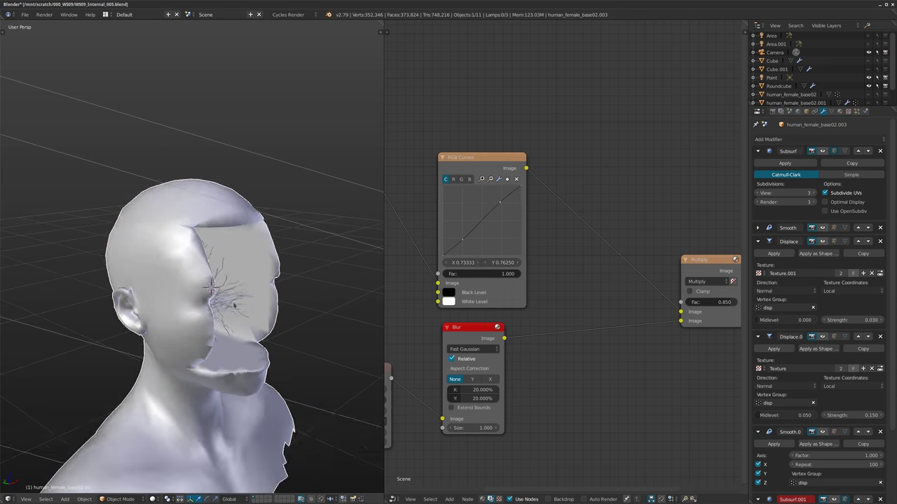
Inspect the head's base mesh in wireframe, expand the 3D view over the node editor, and return to solid shading.
{"action": "key", "text": "z"}
{"action": "middle_click_drag", "start_coordinate": [294, 315], "coordinate": [280, 294]}
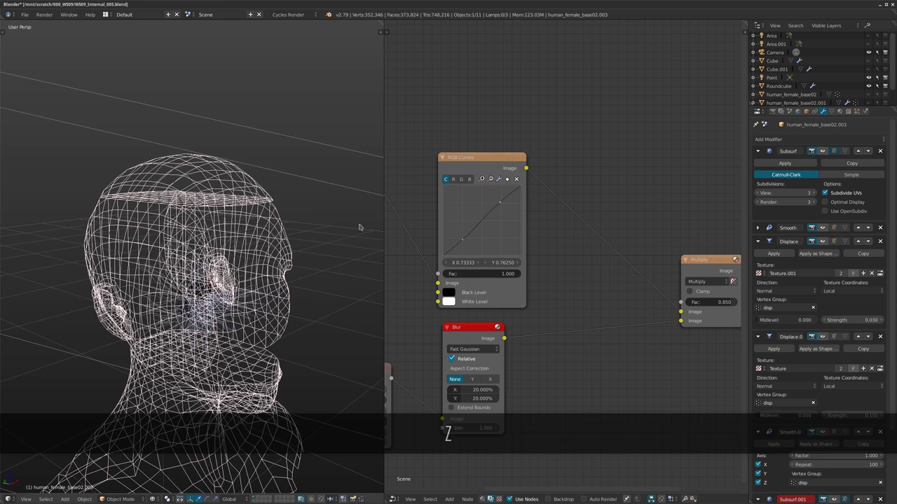
{"action": "left_click_drag", "start_coordinate": [383, 24], "coordinate": [417, 52]}
{"action": "scroll", "coordinate": [317, 271], "scroll_direction": "down", "scroll_amount": 4}
{"action": "middle_click_drag", "start_coordinate": [317, 272], "coordinate": [260, 271]}
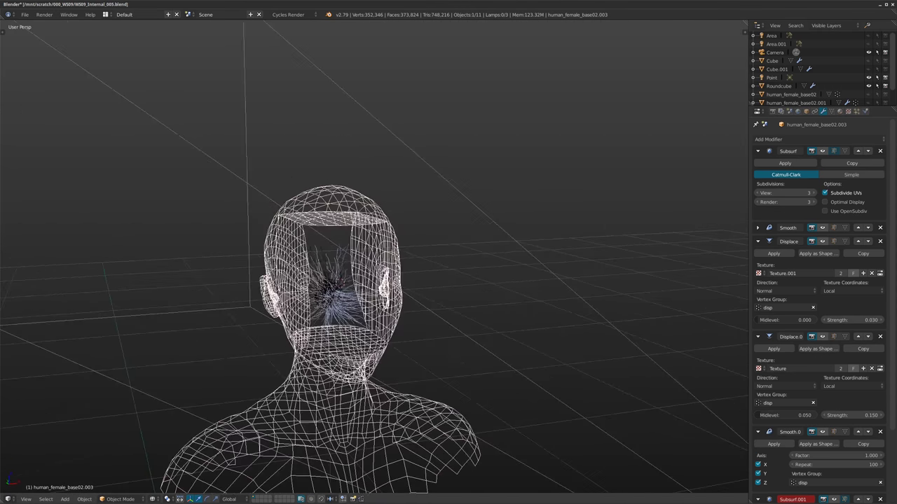
{"action": "middle_click_drag", "start_coordinate": [351, 274], "coordinate": [600, 182]}
{"action": "key", "text": "z"}
Hide human_female_base02.003 so that only the hairy core is shown in the 3D view.
{"action": "scroll", "coordinate": [779, 99], "scroll_direction": "down", "scroll_amount": 2}
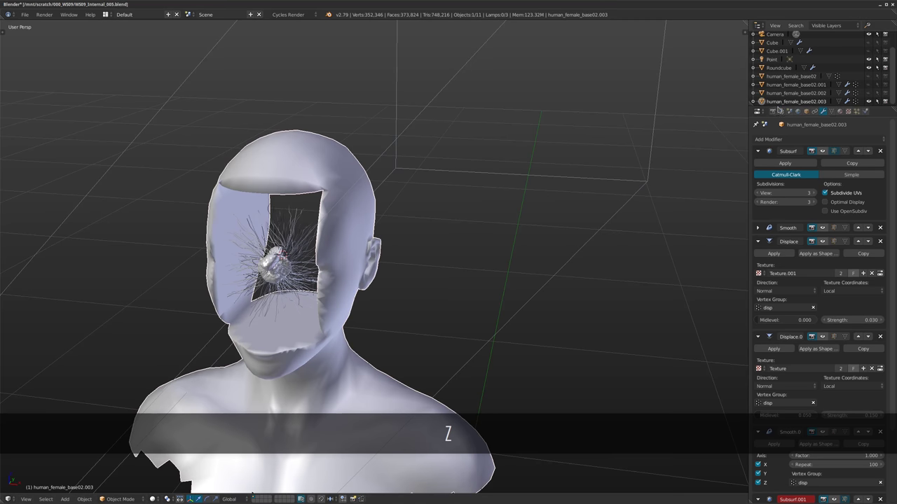
{"action": "left_click", "coordinate": [869, 103]}
{"action": "middle_click_drag", "start_coordinate": [414, 175], "coordinate": [493, 149]}
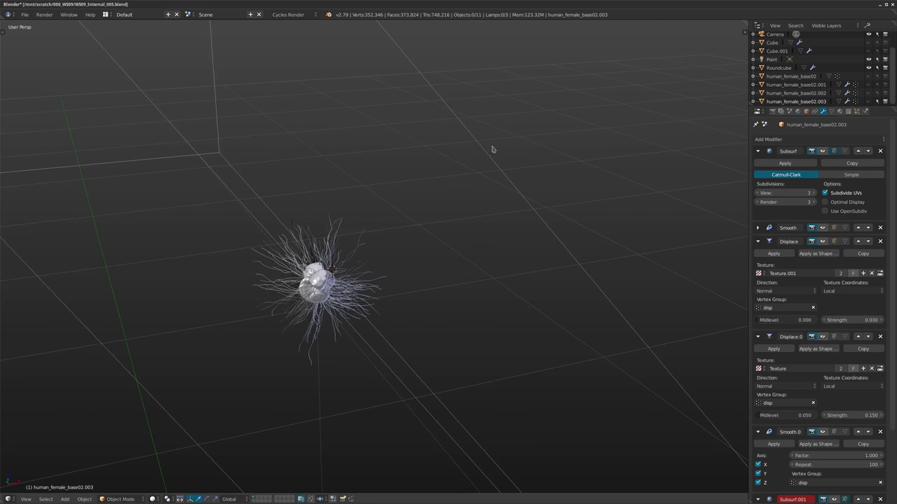
Select human_female_base02.001, the head with the Boolean modifier, and make it visible around the hairy core.
{"action": "left_click", "coordinate": [869, 92]}
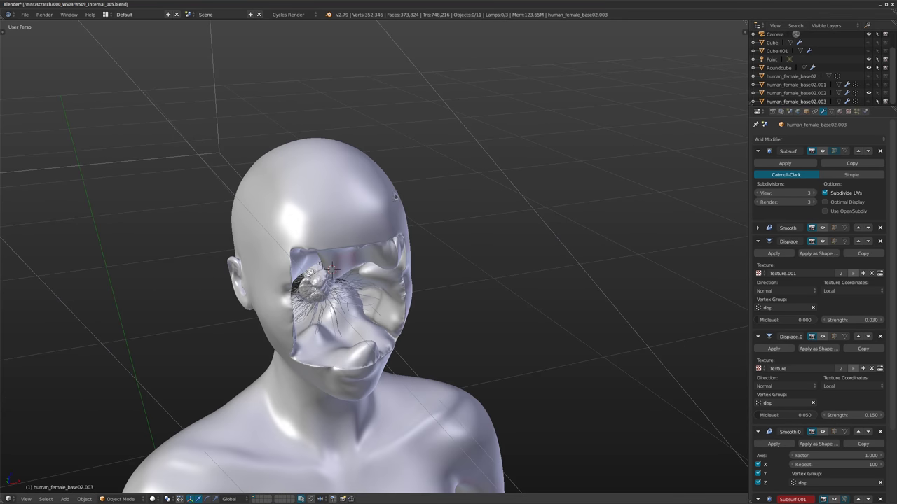
{"action": "left_click", "coordinate": [868, 93]}
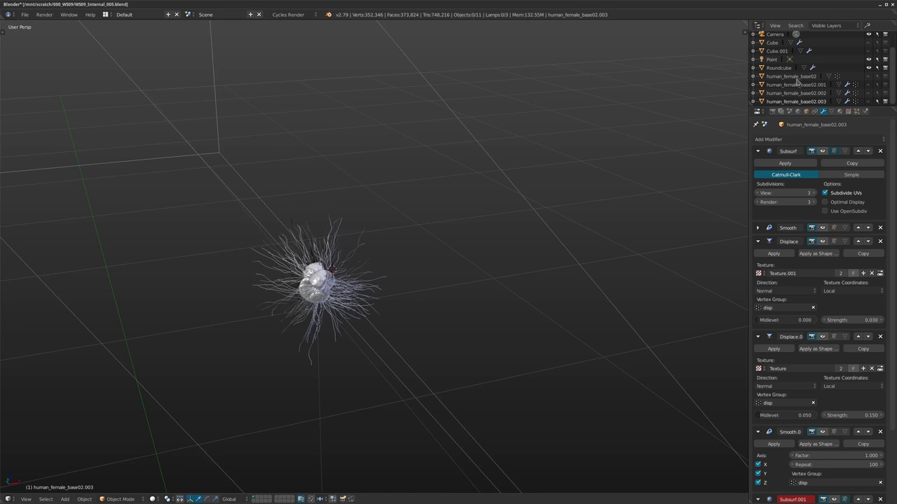
{"action": "left_click", "coordinate": [796, 84]}
{"action": "left_click", "coordinate": [869, 84]}
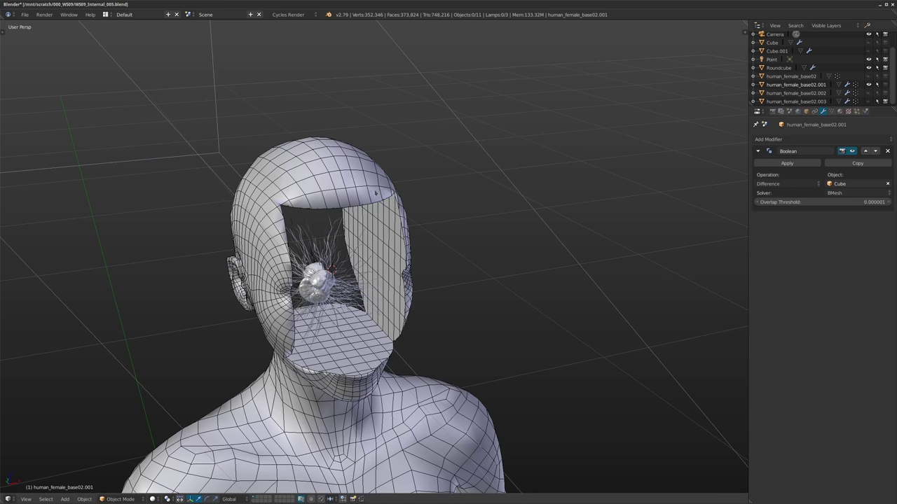
Examine the rectangular opening cut through the head of human_female_base02.001 and its gridded inner faces from several angles.
{"action": "middle_click_drag", "start_coordinate": [650, 190], "coordinate": [441, 203]}
{"action": "scroll", "coordinate": [441, 210], "scroll_direction": "down", "scroll_amount": 3}
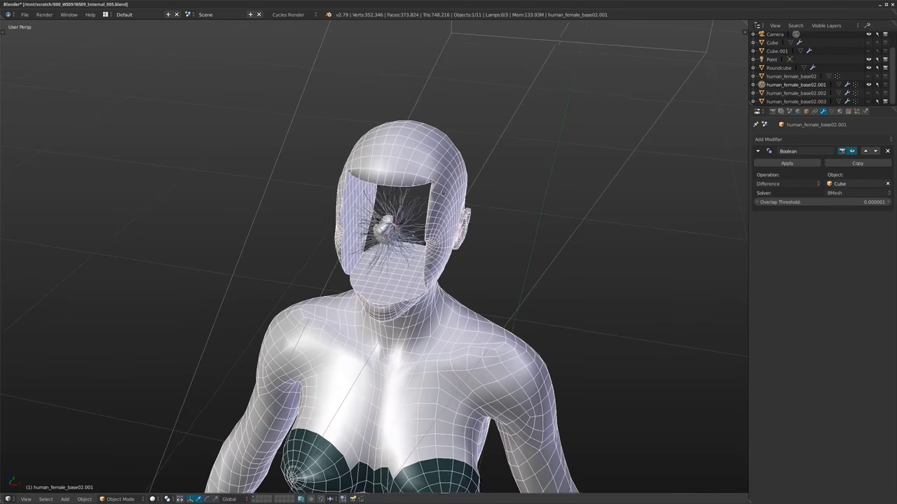
{"action": "scroll", "coordinate": [434, 217], "scroll_direction": "down", "scroll_amount": 5}
{"action": "middle_click_drag", "start_coordinate": [420, 238], "coordinate": [423, 122]}
{"action": "key", "text": "a"}
{"action": "middle_click_drag", "start_coordinate": [525, 228], "coordinate": [420, 336]}
{"action": "scroll", "coordinate": [469, 231], "scroll_direction": "up", "scroll_amount": 4}
{"action": "scroll", "coordinate": [434, 266], "scroll_direction": "up", "scroll_amount": 2}
{"action": "middle_click_drag", "start_coordinate": [434, 252], "coordinate": [427, 280]}
{"action": "middle_click_drag", "start_coordinate": [407, 124], "coordinate": [426, 201], "text": "shift"}
{"action": "scroll", "coordinate": [426, 201], "scroll_direction": "up", "scroll_amount": 4}
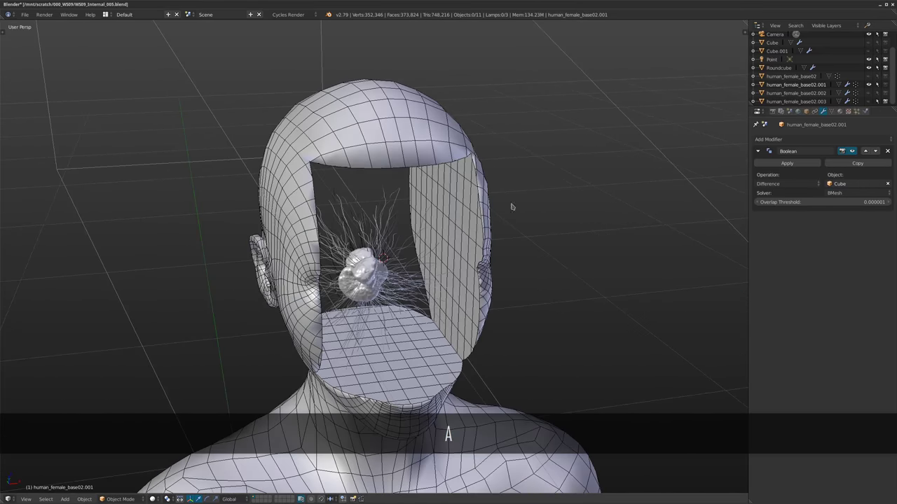
{"action": "middle_click_drag", "start_coordinate": [390, 225], "coordinate": [392, 212]}
{"action": "middle_click_drag", "start_coordinate": [474, 181], "coordinate": [435, 307]}
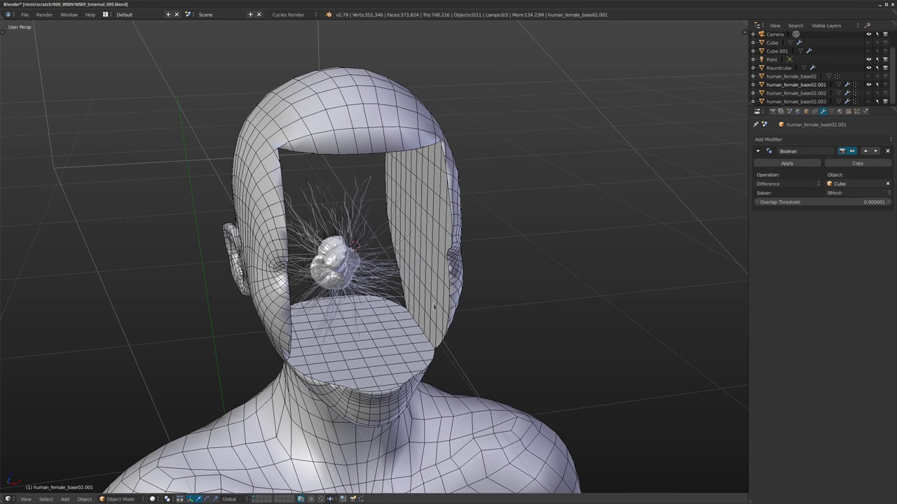
Toggle the viewport display of the head's Boolean modifier and inspect the opening from the front and side.
{"action": "left_click", "coordinate": [852, 150]}
{"action": "left_click", "coordinate": [852, 150]}
{"action": "left_click", "coordinate": [852, 151]}
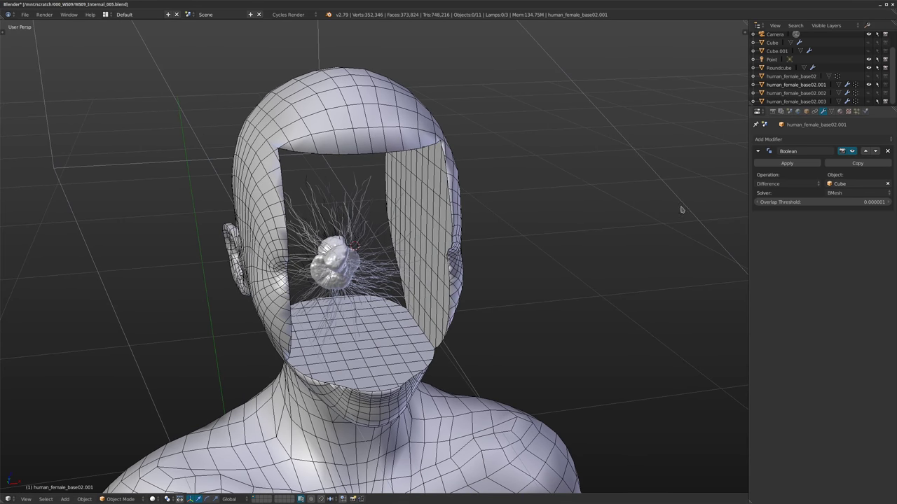
{"action": "middle_click_drag", "start_coordinate": [449, 224], "coordinate": [602, 225]}
{"action": "middle_click_drag", "start_coordinate": [383, 228], "coordinate": [370, 253]}
{"action": "scroll", "coordinate": [379, 230], "scroll_direction": "up", "scroll_amount": 2}
{"action": "scroll", "coordinate": [383, 232], "scroll_direction": "down", "scroll_amount": 2}
{"action": "middle_click_drag", "start_coordinate": [400, 196], "coordinate": [402, 200]}
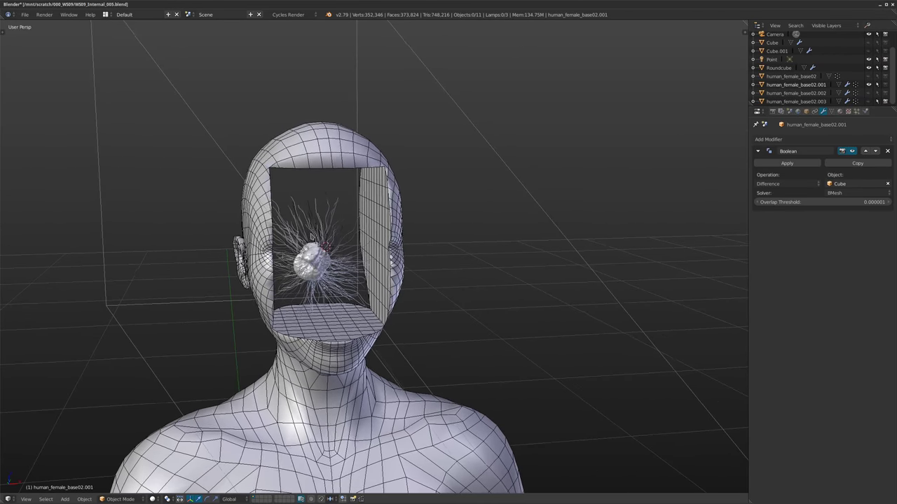
{"action": "scroll", "coordinate": [295, 238], "scroll_direction": "up", "scroll_amount": 1}
{"action": "middle_click_drag", "start_coordinate": [294, 238], "coordinate": [411, 254]}
{"action": "scroll", "coordinate": [306, 245], "scroll_direction": "up", "scroll_amount": 1}
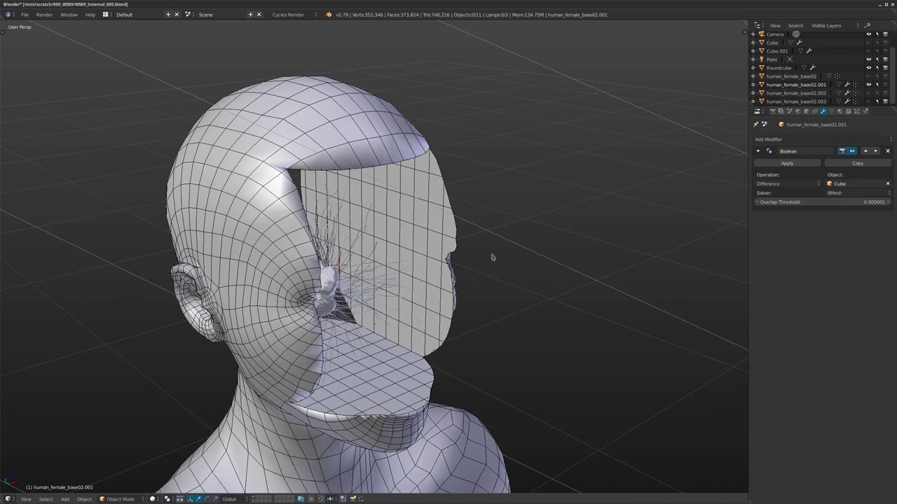
{"action": "middle_click_drag", "start_coordinate": [577, 234], "coordinate": [512, 230]}
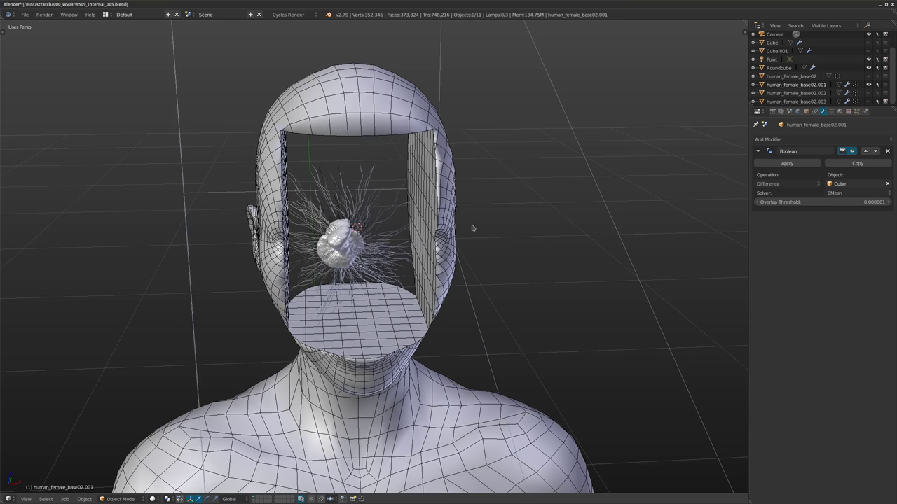
{"action": "middle_click_drag", "start_coordinate": [346, 237], "coordinate": [343, 245]}
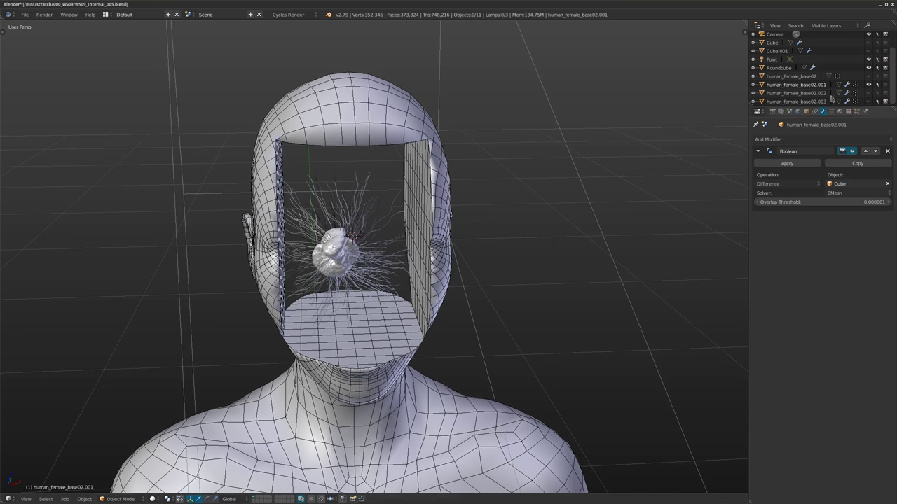
Unhide and select the Cube used as the Boolean cutter, and set its maximum draw type to Wire.
{"action": "left_click", "coordinate": [869, 43]}
{"action": "middle_click_drag", "start_coordinate": [519, 225], "coordinate": [526, 192], "text": "shift"}
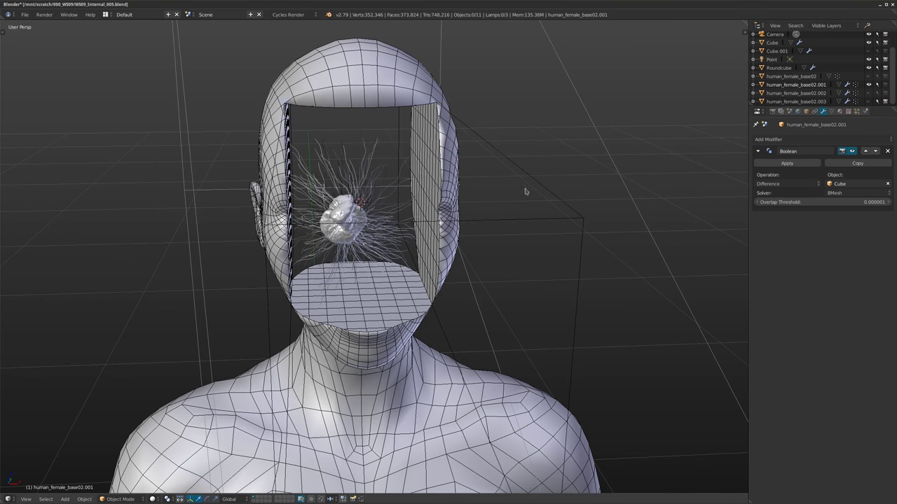
{"action": "right_click", "coordinate": [582, 222]}
{"action": "middle_click_drag", "start_coordinate": [582, 222], "coordinate": [649, 200]}
{"action": "left_click", "coordinate": [807, 112]}
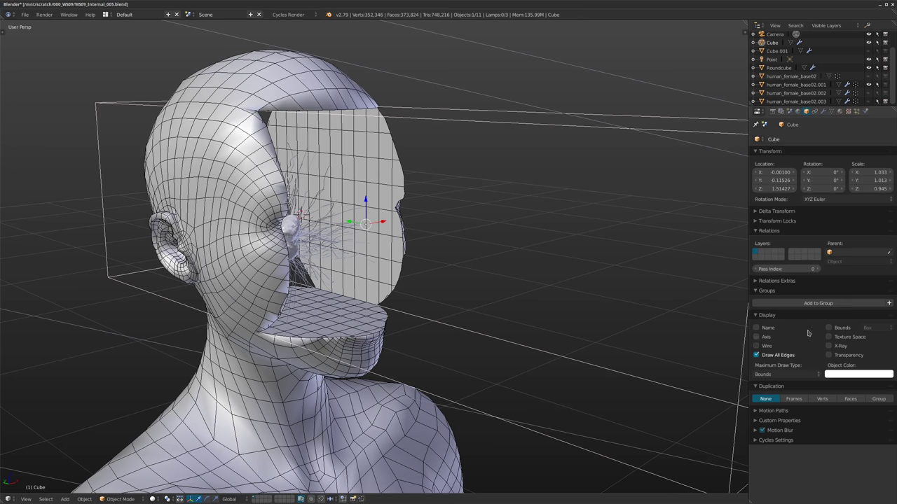
{"action": "left_click", "coordinate": [776, 374]}
{"action": "left_click", "coordinate": [772, 356]}
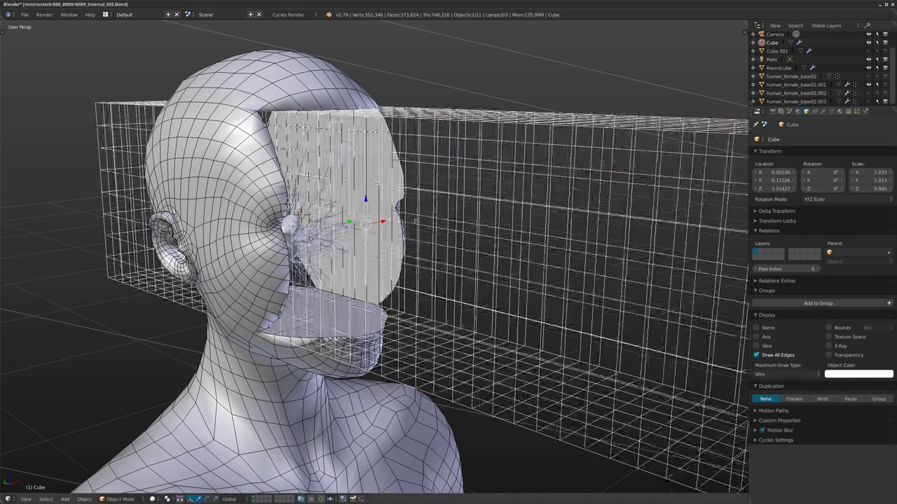
Try to move the Cube cutter along the global X axis through the head.
{"action": "scroll", "coordinate": [490, 252], "scroll_direction": "down", "scroll_amount": 4}
{"action": "mouse_move", "coordinate": [490, 252]}
{"action": "middle_mouse_down"}
{"action": "mouse_move", "coordinate": [463, 280]}
{"action": "mouse_move", "coordinate": [533, 273]}
{"action": "middle_mouse_up"}
{"action": "scroll", "coordinate": [532, 273], "scroll_direction": "up", "scroll_amount": 2}
{"action": "middle_click_drag", "start_coordinate": [407, 259], "coordinate": [470, 250]}
{"action": "key", "text": "g"}
{"action": "key", "text": "x"}
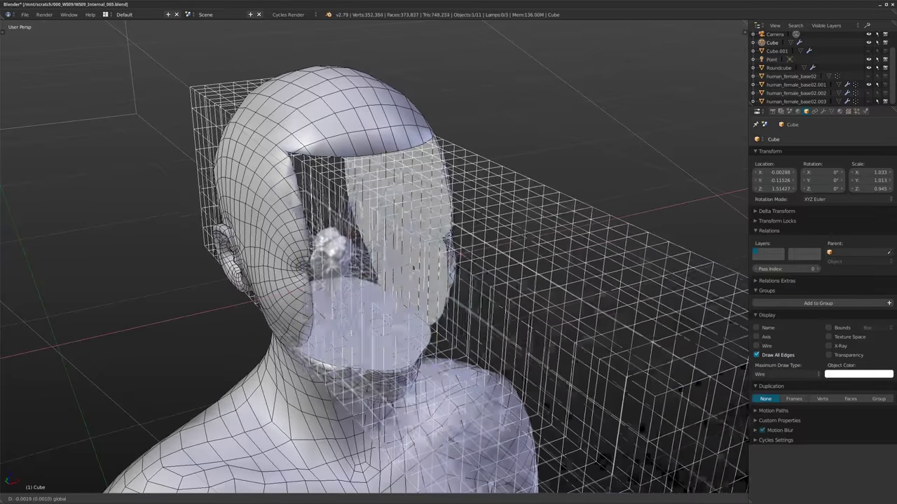
{"action": "key", "text": "Escape"}
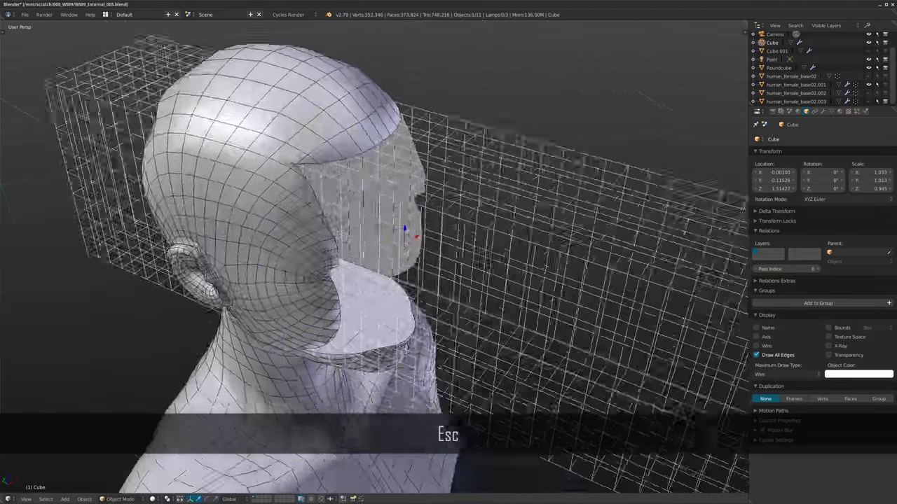
Examine how the Cube cutter's subdivided wire grid passes through the head and matches the topology of the cut faces.
{"action": "middle_click_drag", "start_coordinate": [447, 216], "coordinate": [431, 189]}
{"action": "scroll", "coordinate": [405, 141], "scroll_direction": "down", "scroll_amount": 3}
{"action": "middle_click_drag", "start_coordinate": [405, 141], "coordinate": [378, 181]}
{"action": "scroll", "coordinate": [365, 152], "scroll_direction": "up", "scroll_amount": 3}
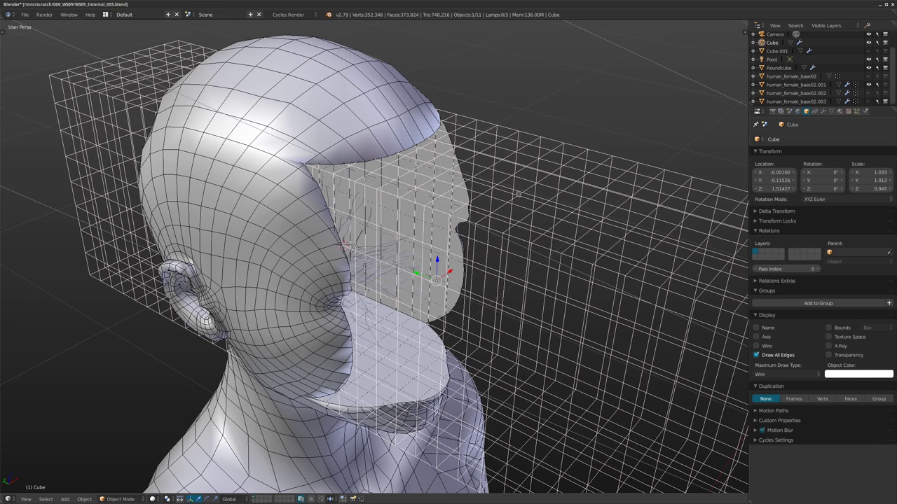
{"action": "middle_click_drag", "start_coordinate": [618, 195], "coordinate": [551, 187]}
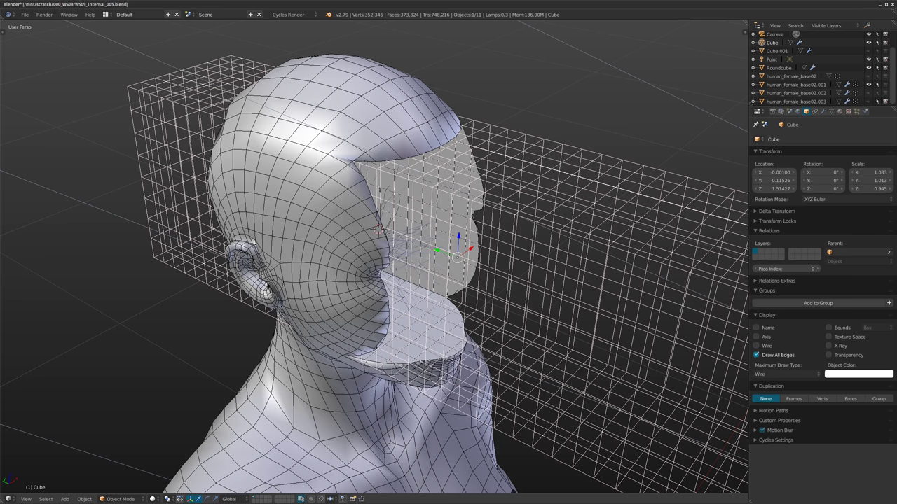
{"action": "scroll", "coordinate": [374, 257], "scroll_direction": "down", "scroll_amount": 2}
{"action": "scroll", "coordinate": [374, 257], "scroll_direction": "up", "scroll_amount": 2}
{"action": "middle_click_drag", "start_coordinate": [552, 187], "coordinate": [508, 126]}
{"action": "scroll", "coordinate": [374, 257], "scroll_direction": "down", "scroll_amount": 1}
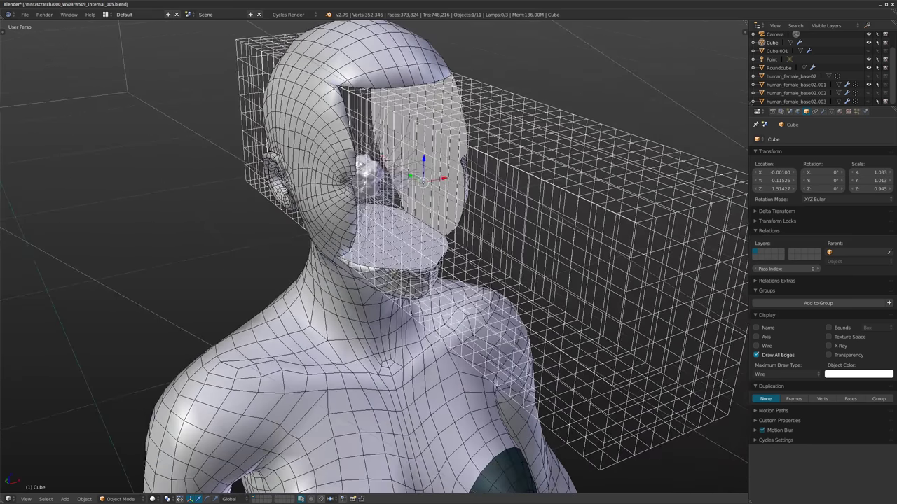
{"action": "middle_click_drag", "start_coordinate": [455, 178], "coordinate": [355, 131]}
{"action": "middle_click_drag", "start_coordinate": [345, 197], "coordinate": [620, 116]}
{"action": "scroll", "coordinate": [531, 124], "scroll_direction": "up", "scroll_amount": 3}
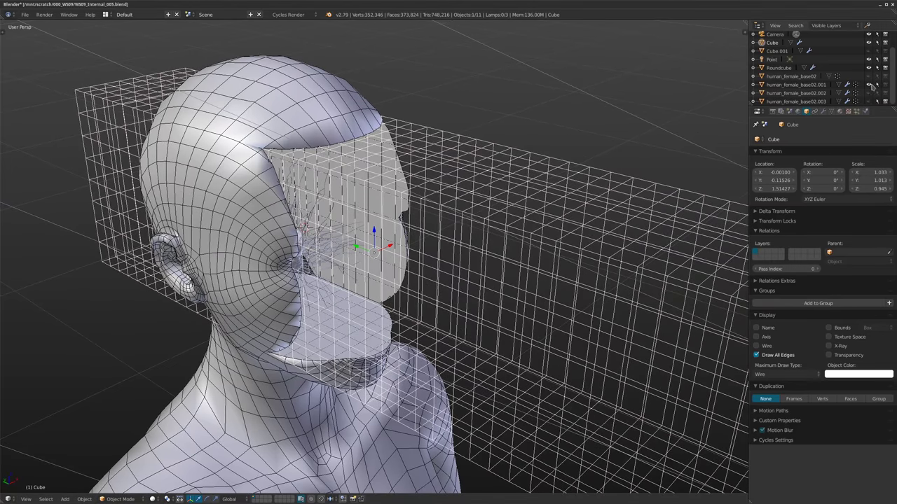
{"action": "scroll", "coordinate": [463, 98], "scroll_direction": "down", "scroll_amount": 2}
{"action": "middle_click_drag", "start_coordinate": [463, 98], "coordinate": [422, 102], "text": "shift"}
{"action": "scroll", "coordinate": [422, 102], "scroll_direction": "down", "scroll_amount": 1}
{"action": "scroll", "coordinate": [405, 131], "scroll_direction": "up", "scroll_amount": 1}
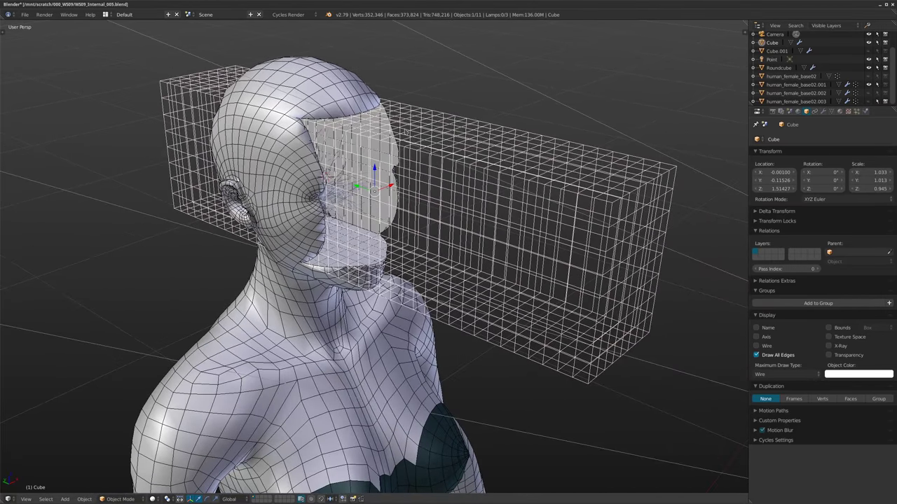
{"action": "middle_click_drag", "start_coordinate": [421, 143], "coordinate": [378, 158]}
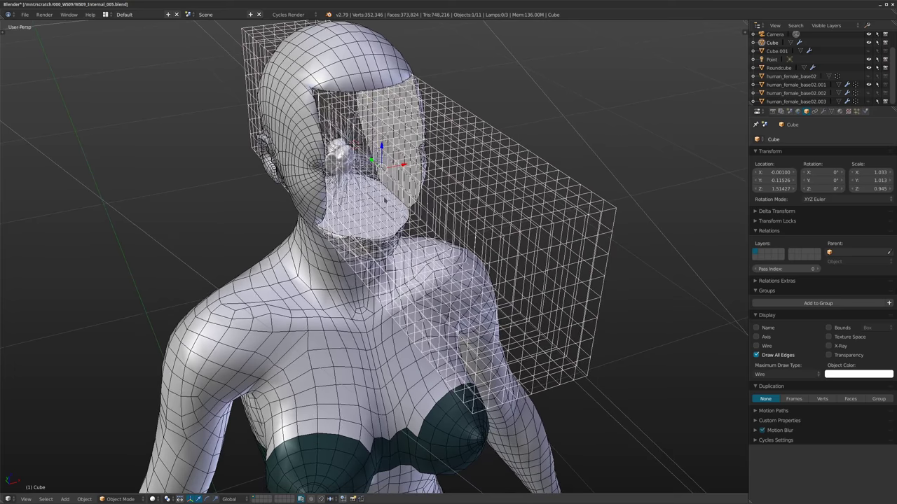
Hide the Cube cutter and inspect the grid topology on the inner faces of the cut head.
{"action": "left_click", "coordinate": [869, 42]}
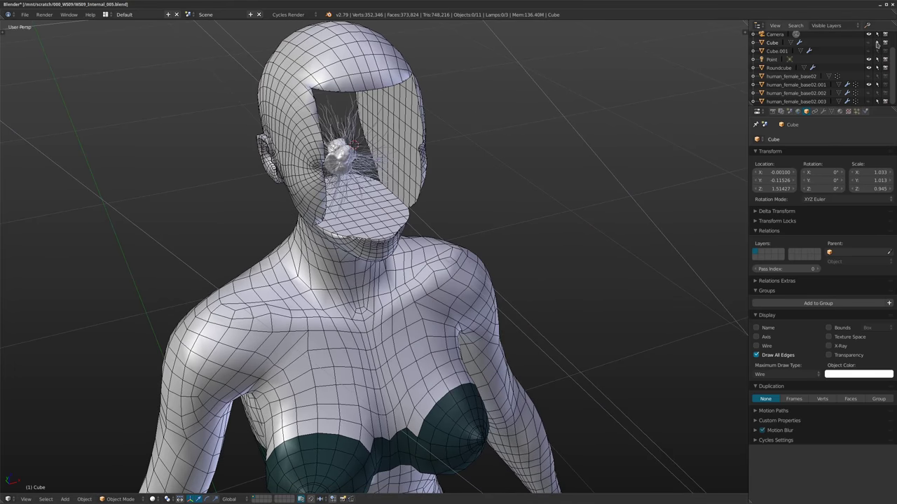
{"action": "middle_click_drag", "start_coordinate": [343, 52], "coordinate": [363, 181], "text": "shift"}
{"action": "scroll", "coordinate": [341, 144], "scroll_direction": "up", "scroll_amount": 2}
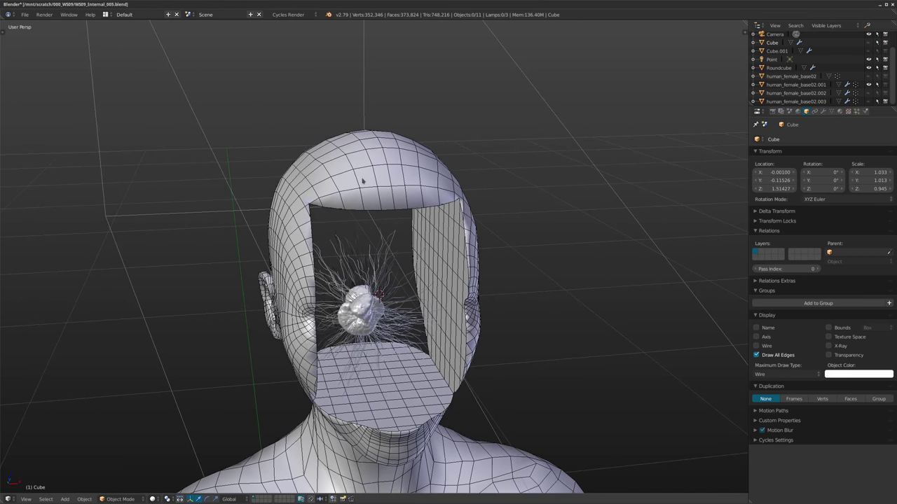
{"action": "middle_click_drag", "start_coordinate": [383, 280], "coordinate": [357, 279]}
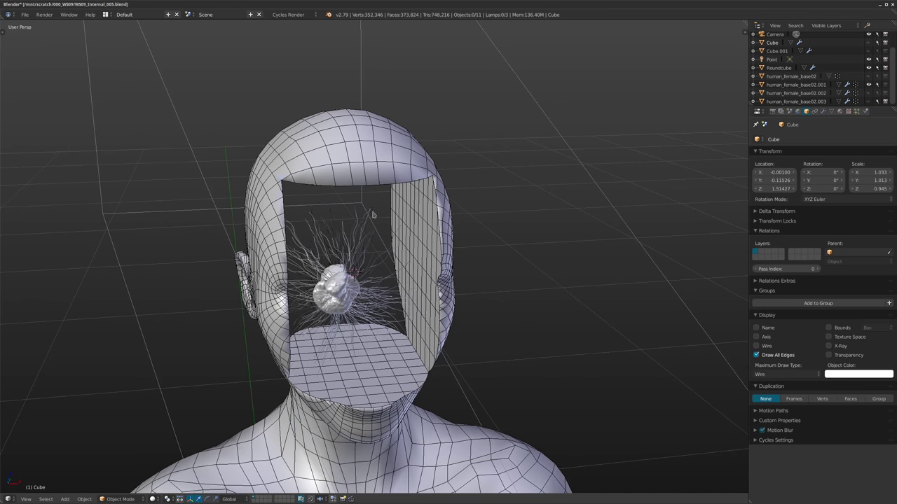
{"action": "middle_click_drag", "start_coordinate": [373, 215], "coordinate": [356, 311]}
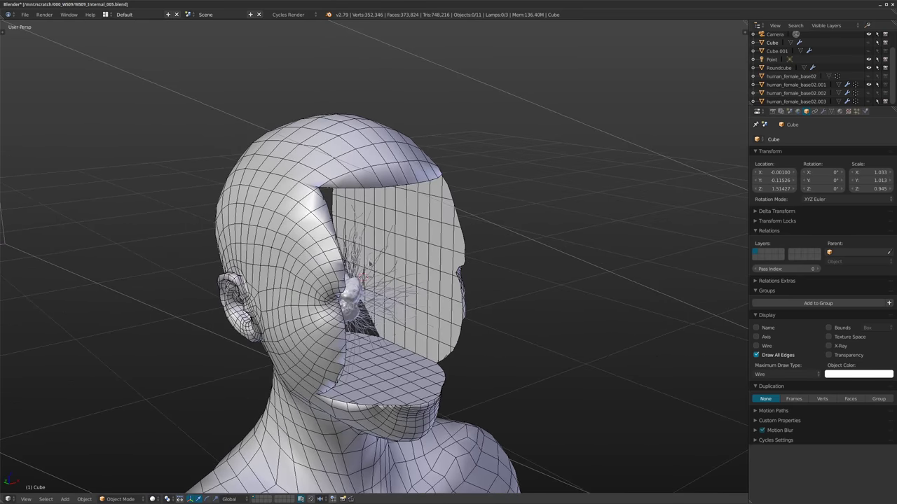
{"action": "middle_click_drag", "start_coordinate": [351, 252], "coordinate": [389, 240]}
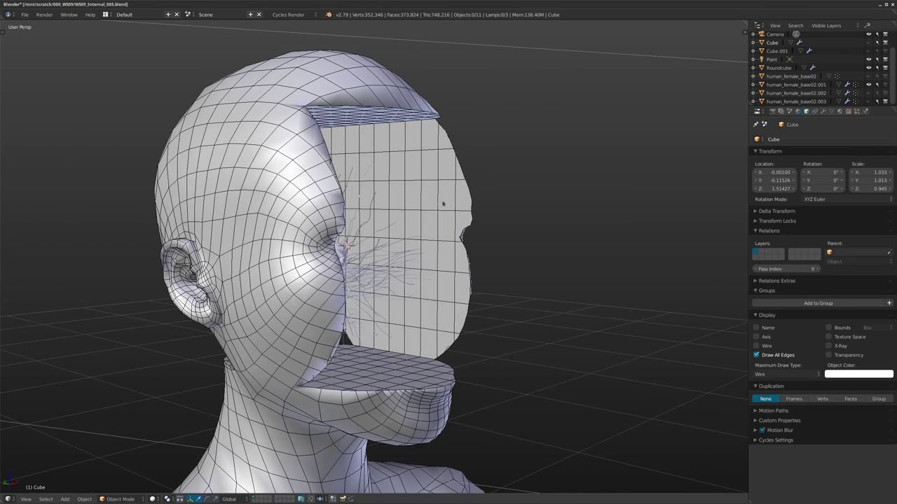
{"action": "middle_click_drag", "start_coordinate": [443, 204], "coordinate": [414, 229]}
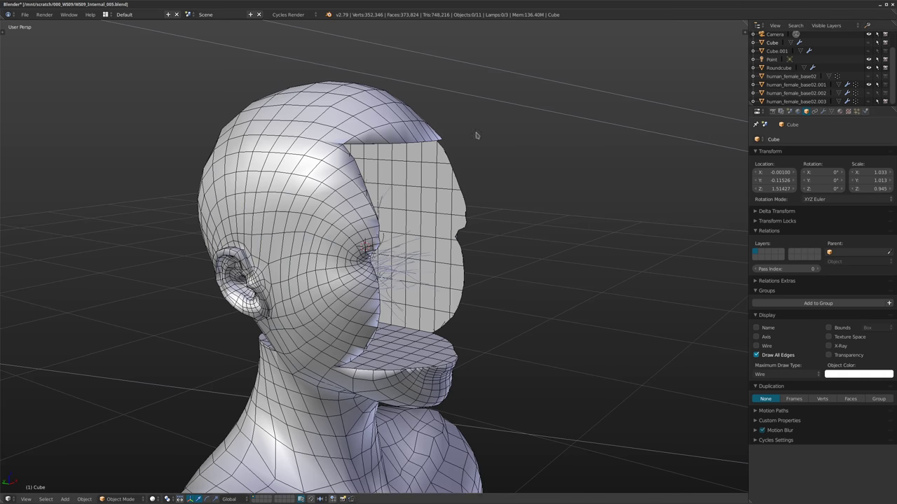
Hide human_female_base02.001 and show the head mesh human_female_base02.003 in its place.
{"action": "right_click", "coordinate": [382, 142]}
{"action": "middle_click_drag", "start_coordinate": [439, 138], "coordinate": [418, 143]}
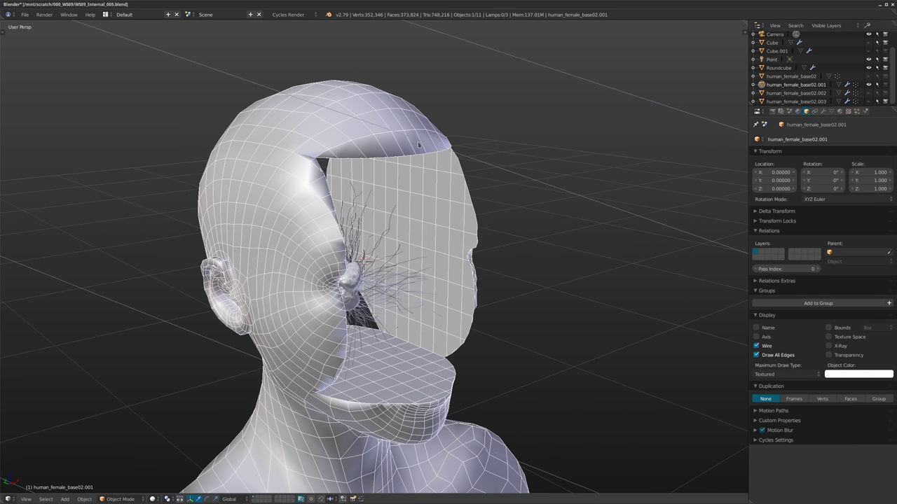
{"action": "left_click", "coordinate": [868, 85]}
{"action": "left_click", "coordinate": [868, 101]}
{"action": "left_click", "coordinate": [869, 102]}
{"action": "middle_click_drag", "start_coordinate": [435, 218], "coordinate": [388, 170], "text": "shift"}
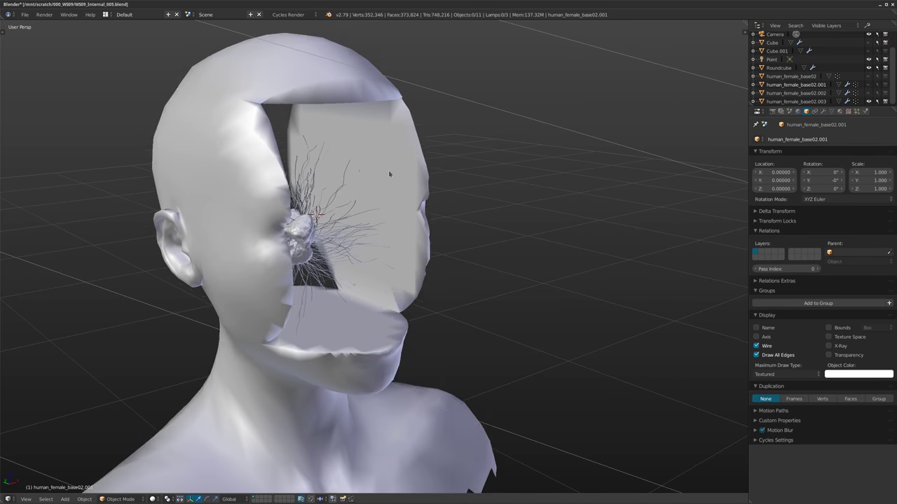
Review the inner cut faces and vertex groups of human_female_base02.003 in Edit Mode, and hide the mesh again.
{"action": "right_click", "coordinate": [388, 170]}
{"action": "left_click", "coordinate": [824, 111]}
{"action": "key", "text": "Tab"}
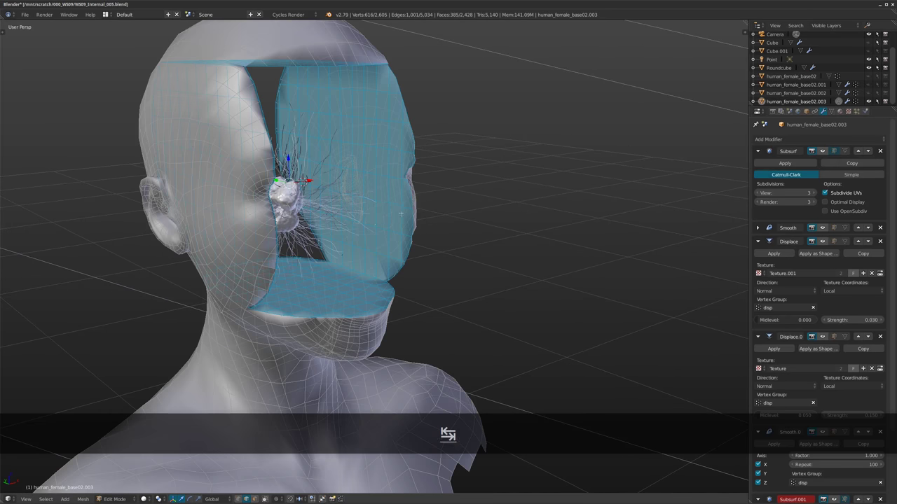
{"action": "middle_click_drag", "start_coordinate": [665, 194], "coordinate": [339, 232]}
{"action": "left_click", "coordinate": [832, 112]}
{"action": "middle_click_drag", "start_coordinate": [392, 217], "coordinate": [563, 176]}
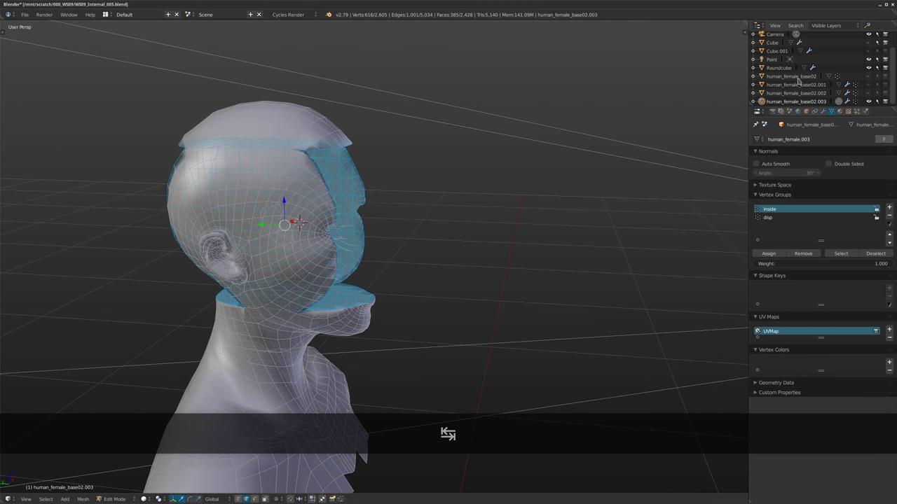
{"action": "middle_click_drag", "start_coordinate": [444, 206], "coordinate": [441, 214], "text": "shift"}
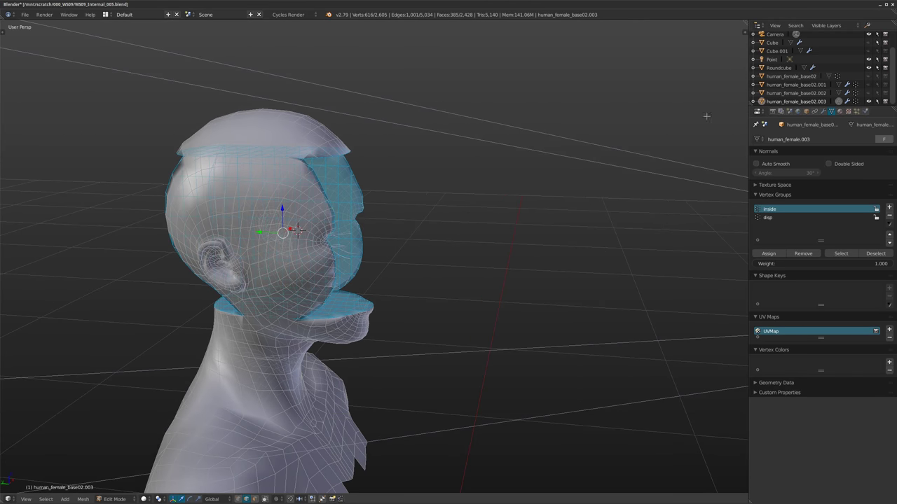
{"action": "key", "text": "Tab"}
{"action": "left_click", "coordinate": [869, 102]}
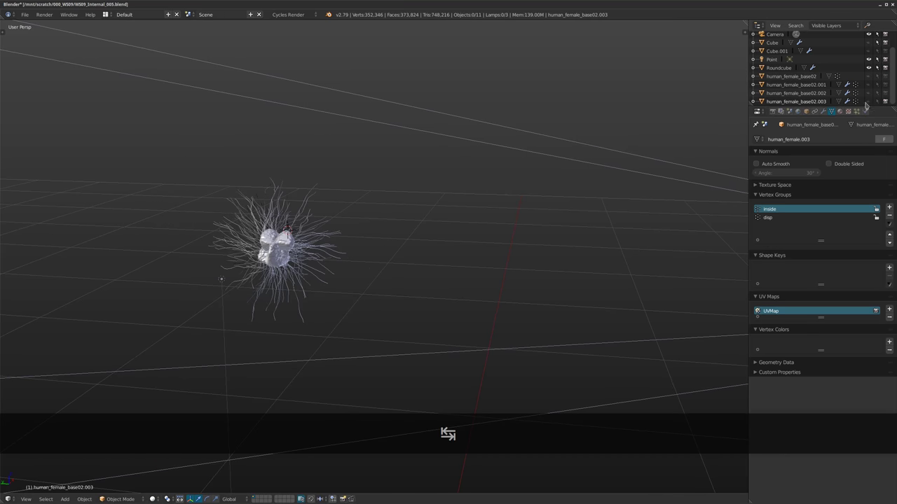
Unhide and select the Cube cutter, and open its mesh in Edit Mode.
{"action": "left_click", "coordinate": [869, 42]}
{"action": "key", "text": "Tab"}
{"action": "middle_click_drag", "start_coordinate": [636, 170], "coordinate": [501, 231]}
{"action": "right_click", "coordinate": [500, 230]}
{"action": "key", "text": "Tab"}
{"action": "mouse_move", "coordinate": [447, 240]}
{"action": "middle_mouse_down"}
{"action": "mouse_move", "coordinate": [374, 255]}
{"action": "mouse_move", "coordinate": [440, 242]}
{"action": "middle_mouse_up"}
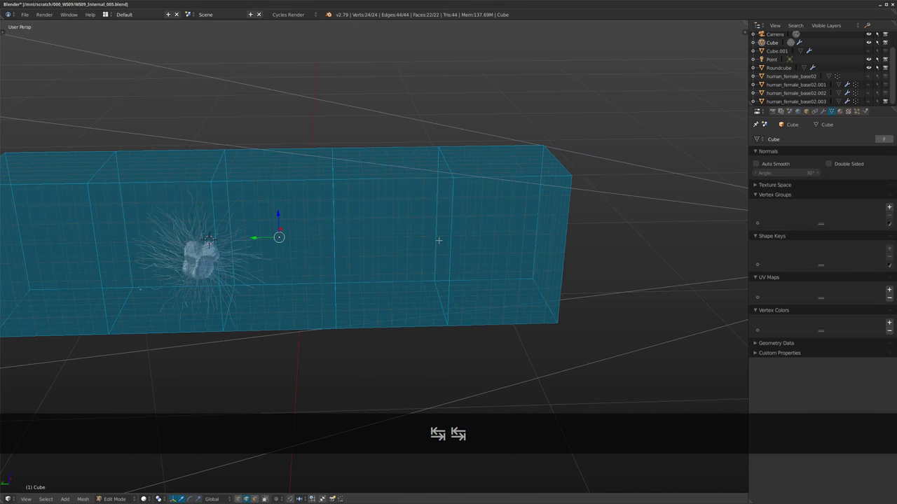
Review the Cube cutter's Simple Subsurf modifier in and out of Edit Mode, and hide the cube.
{"action": "left_click", "coordinate": [824, 112]}
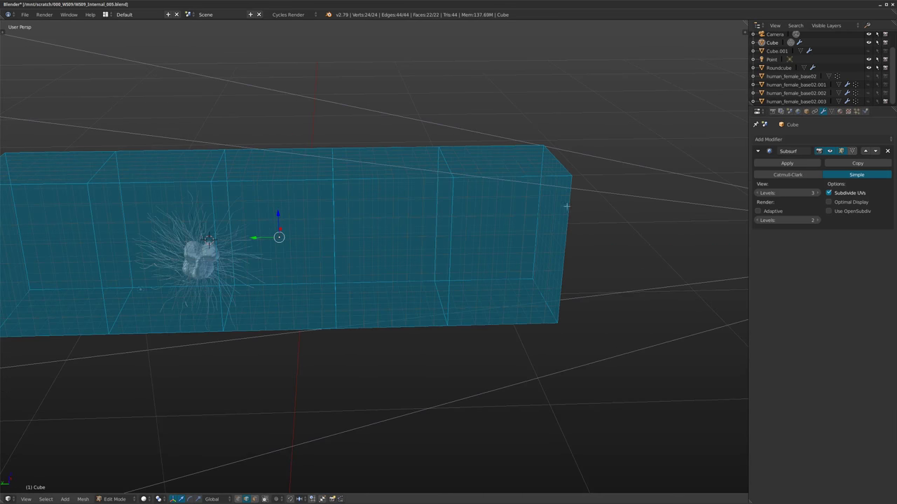
{"action": "middle_click_drag", "start_coordinate": [566, 203], "coordinate": [467, 229]}
{"action": "key", "text": "Tab"}
{"action": "key", "text": "Tab"}
{"action": "key", "text": "Tab"}
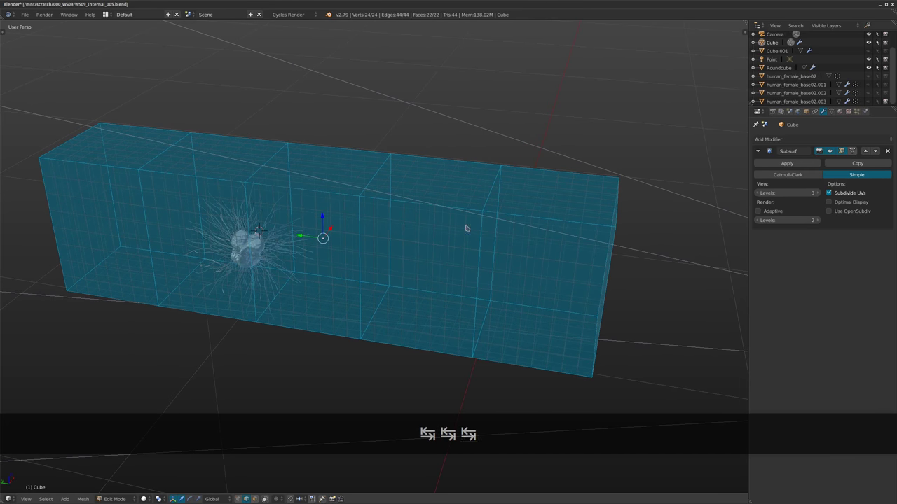
{"action": "left_click", "coordinate": [869, 43]}
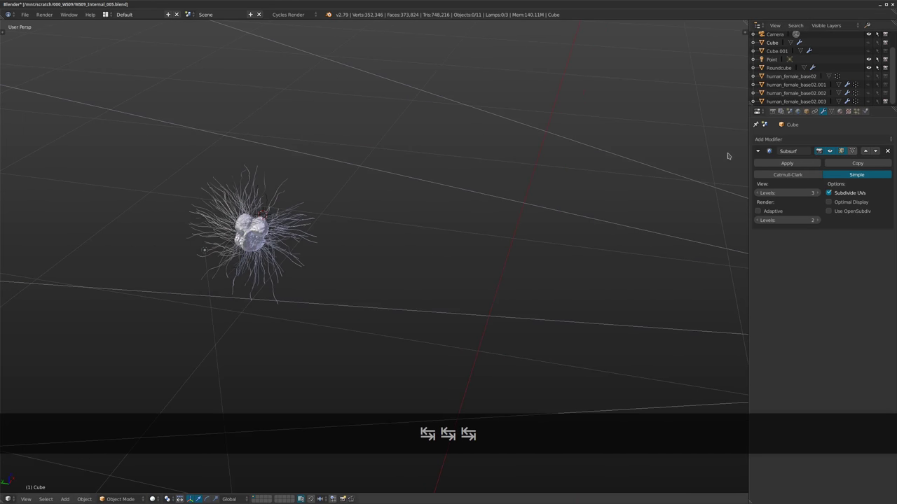
Show and select human_female_base02.003, open its mesh in Edit Mode and look over the inner cut faces.
{"action": "left_click", "coordinate": [868, 101]}
{"action": "left_click", "coordinate": [803, 101]}
{"action": "middle_click_drag", "start_coordinate": [515, 163], "coordinate": [427, 168]}
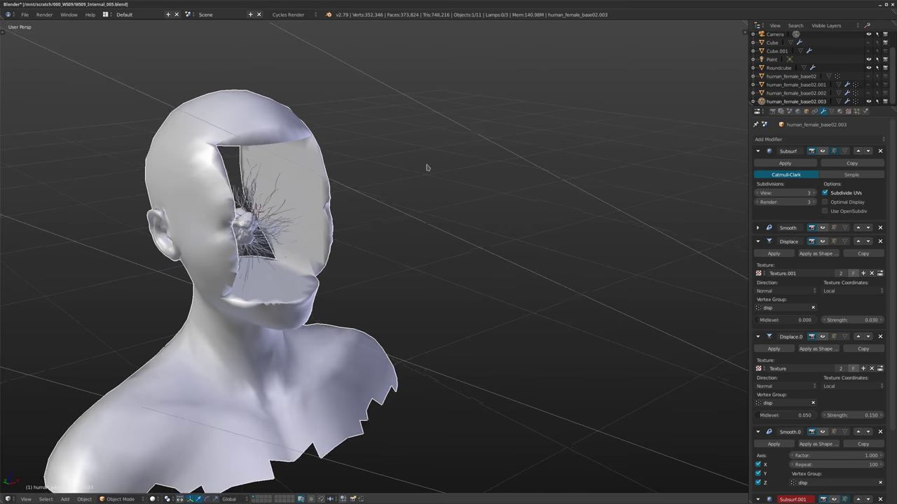
{"action": "scroll", "coordinate": [385, 178], "scroll_direction": "up", "scroll_amount": 1}
{"action": "middle_click_drag", "start_coordinate": [294, 184], "coordinate": [427, 191], "text": "shift"}
{"action": "key", "text": "Tab"}
{"action": "middle_click_drag", "start_coordinate": [292, 256], "coordinate": [323, 154]}
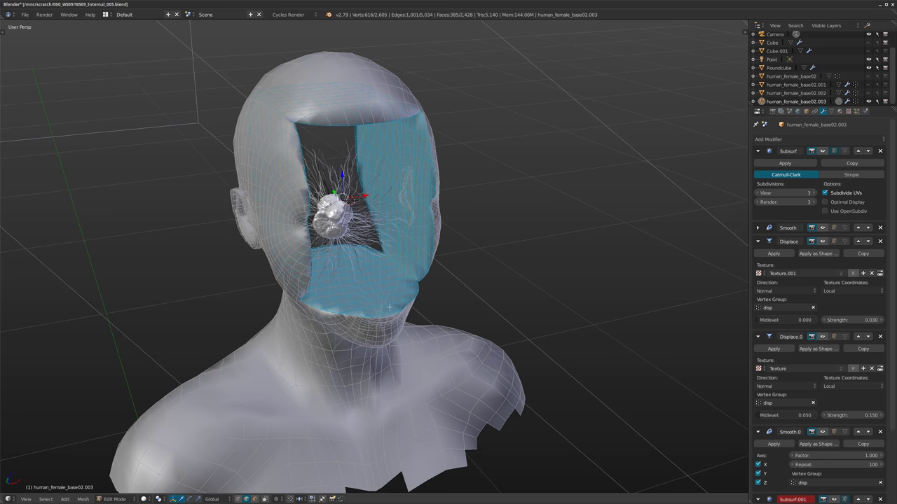
{"action": "middle_click_drag", "start_coordinate": [421, 362], "coordinate": [410, 329]}
{"action": "scroll", "coordinate": [405, 317], "scroll_direction": "up", "scroll_amount": 2}
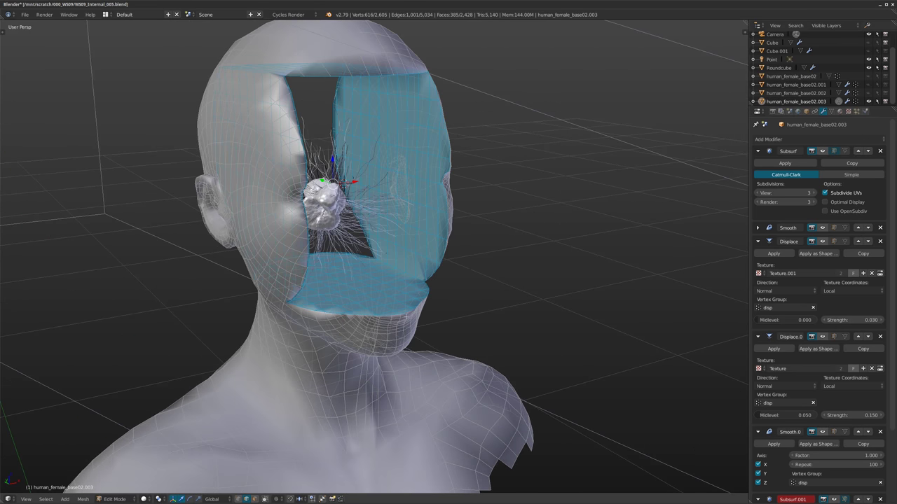
{"action": "middle_click_drag", "start_coordinate": [388, 276], "coordinate": [367, 242]}
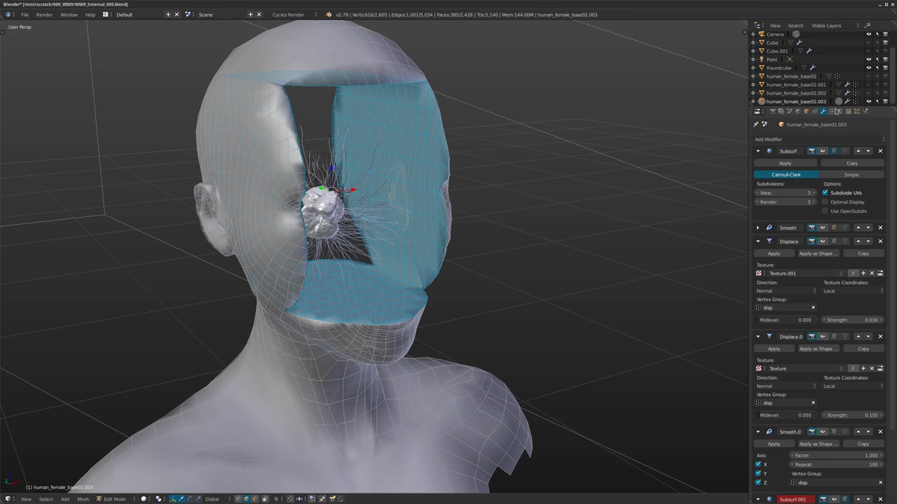
Select the vertices of the inside vertex group to review which faces it covers, and clear the selection.
{"action": "left_click", "coordinate": [831, 112]}
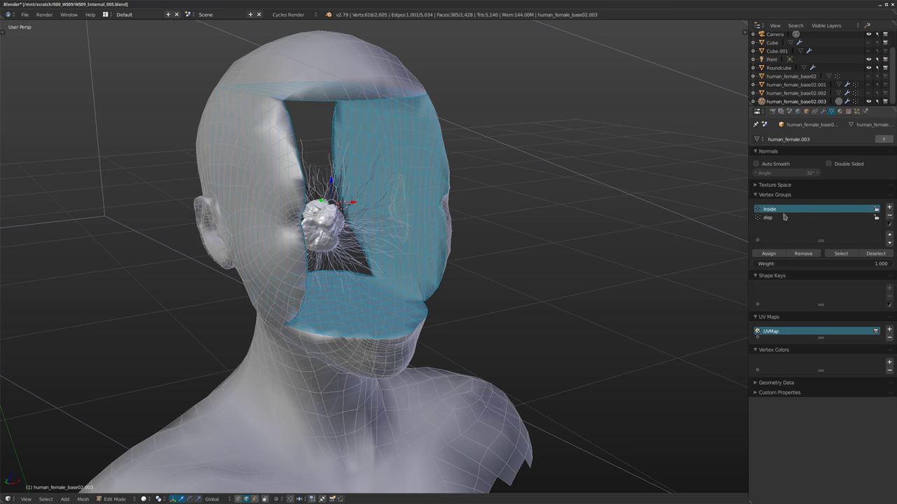
{"action": "middle_click_drag", "start_coordinate": [669, 230], "coordinate": [576, 235]}
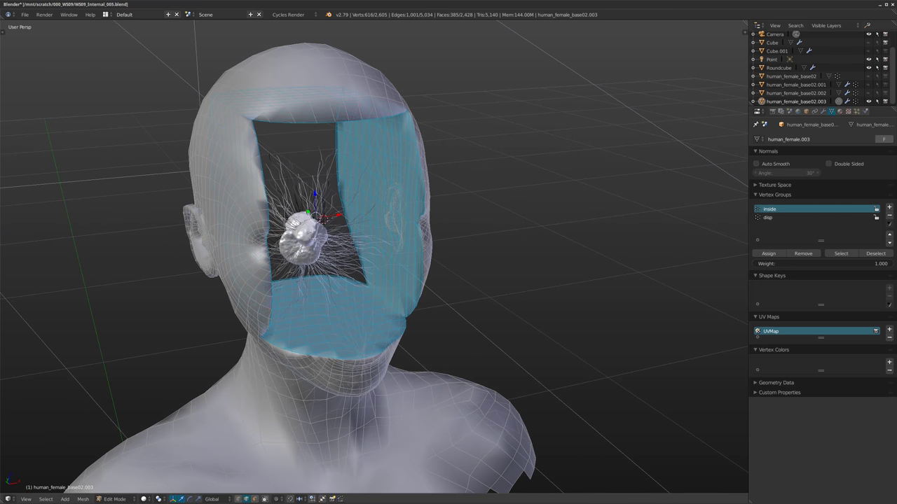
{"action": "scroll", "coordinate": [650, 217], "scroll_direction": "up", "scroll_amount": 2}
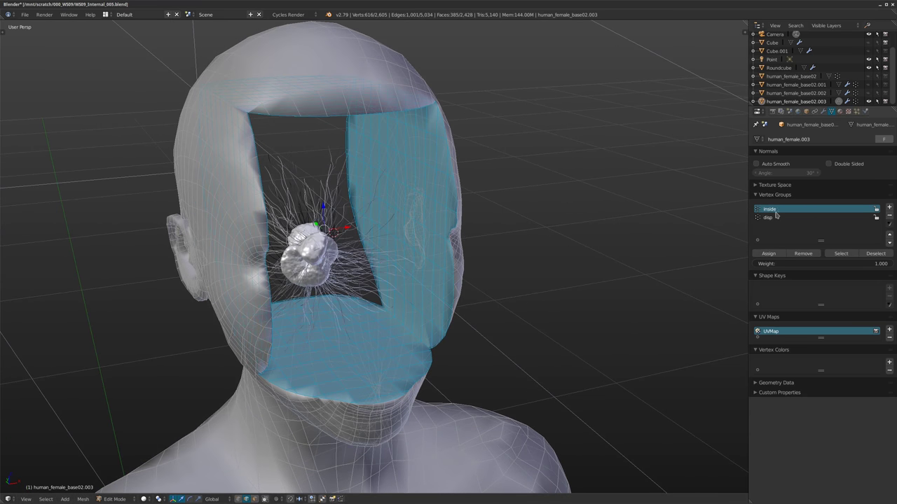
{"action": "key", "text": "a"}
{"action": "left_click", "coordinate": [844, 255]}
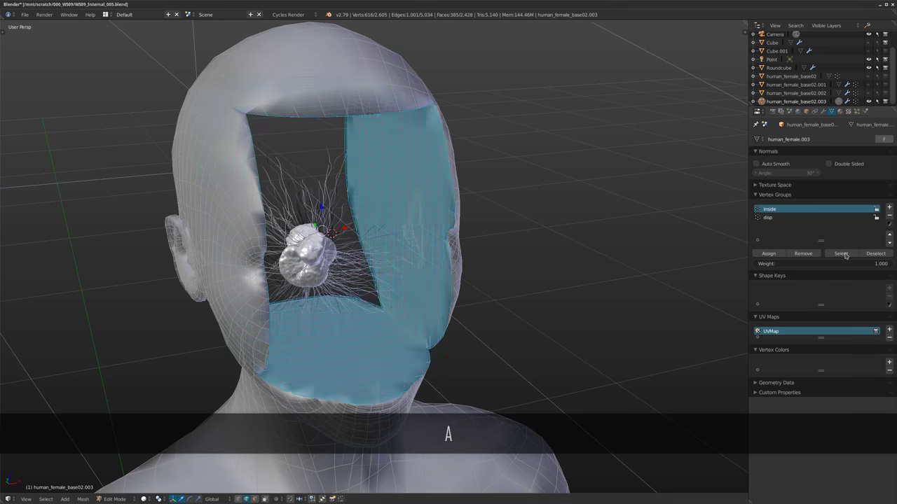
{"action": "middle_click_drag", "start_coordinate": [420, 254], "coordinate": [463, 224]}
{"action": "left_click", "coordinate": [875, 253]}
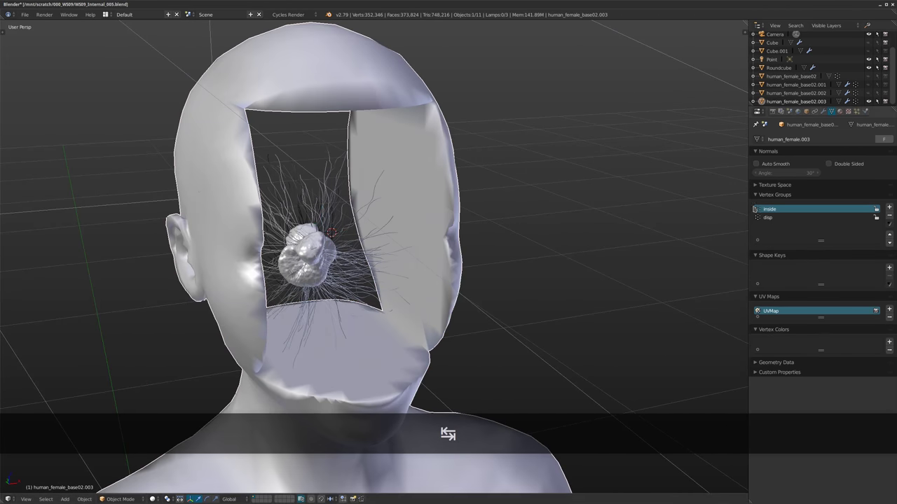
{"action": "left_click", "coordinate": [840, 253]}
{"action": "key", "text": "a"}
Select the vertices of the disp vertex group to review which inner faces it covers.
{"action": "left_click", "coordinate": [774, 218]}
{"action": "middle_click_drag", "start_coordinate": [336, 214], "coordinate": [335, 203]}
{"action": "key", "text": "Tab"}
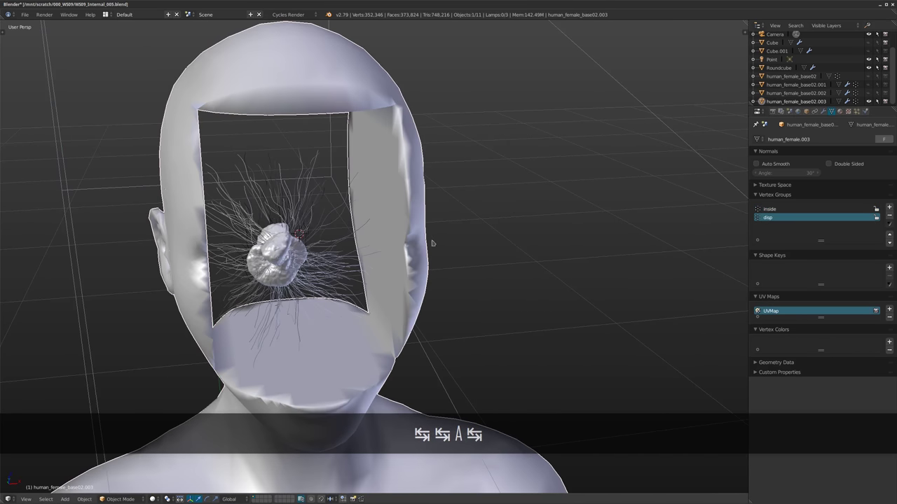
{"action": "key", "text": "Tab"}
{"action": "left_click", "coordinate": [841, 253]}
{"action": "middle_click_drag", "start_coordinate": [421, 245], "coordinate": [470, 236]}
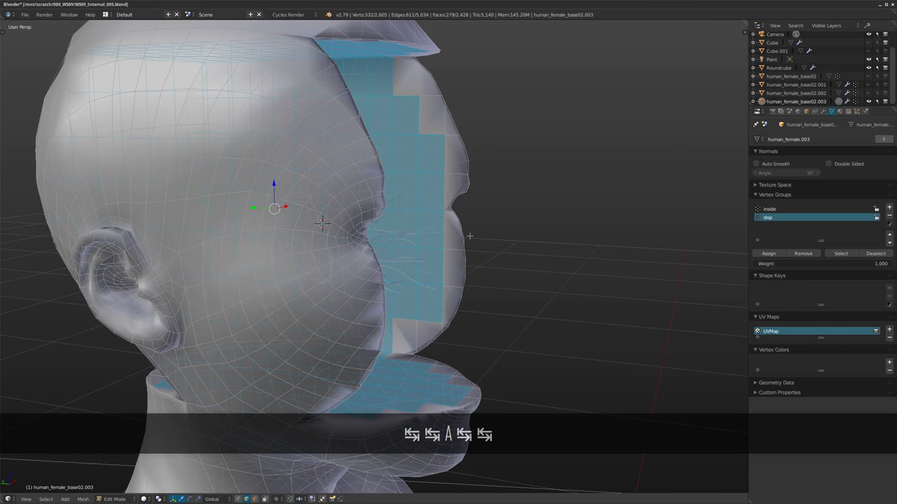
Shrink the disp selection twice and deselect everything.
{"action": "key", "text": "ctrl+KP_Subtract"}
{"action": "key", "text": "ctrl+KP_Subtract"}
{"action": "scroll", "coordinate": [469, 236], "scroll_direction": "down", "scroll_amount": 3}
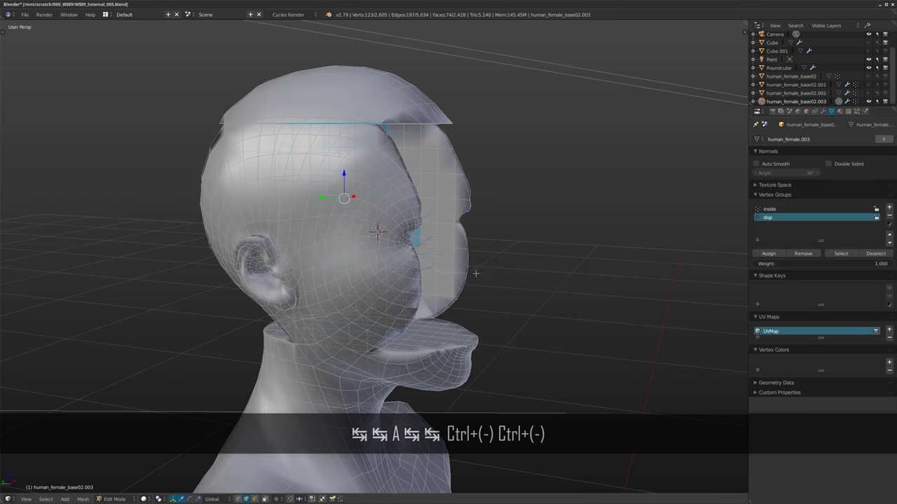
{"action": "middle_click_drag", "start_coordinate": [476, 272], "coordinate": [392, 274]}
{"action": "key", "text": "a"}
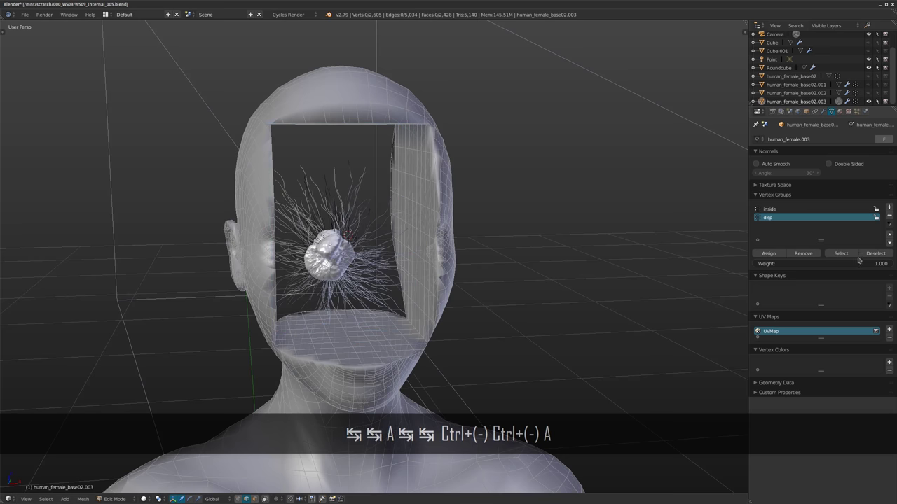
Select the vertices of the inside group and shrink the selection once so it excludes the cut's border.
{"action": "left_click", "coordinate": [779, 210]}
{"action": "left_click", "coordinate": [841, 253]}
{"action": "mouse_move", "coordinate": [535, 248]}
{"action": "middle_mouse_down"}
{"action": "mouse_move", "coordinate": [534, 237]}
{"action": "mouse_move", "coordinate": [565, 250]}
{"action": "mouse_move", "coordinate": [548, 257]}
{"action": "middle_mouse_up"}
{"action": "key", "text": "ctrl+KP_Subtract"}
{"action": "middle_click_drag", "start_coordinate": [428, 319], "coordinate": [420, 354]}
{"action": "scroll", "coordinate": [449, 315], "scroll_direction": "up", "scroll_amount": 2}
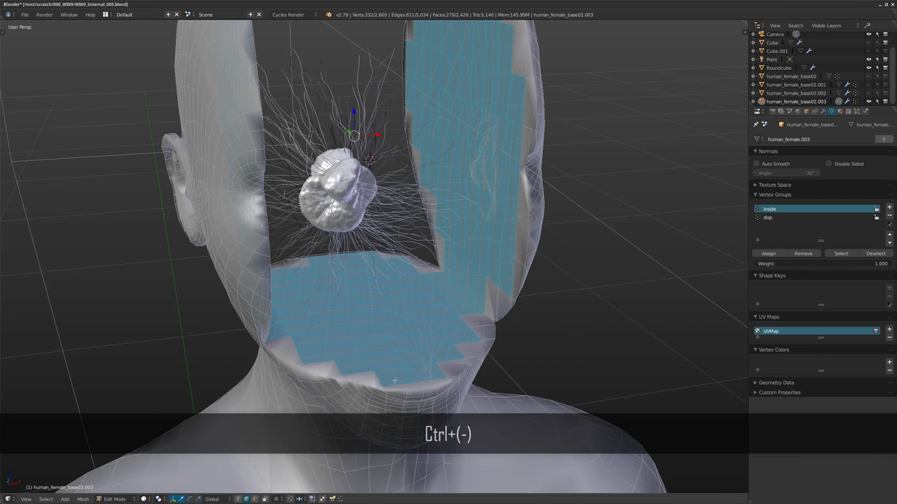
{"action": "scroll", "coordinate": [385, 390], "scroll_direction": "up", "scroll_amount": 4}
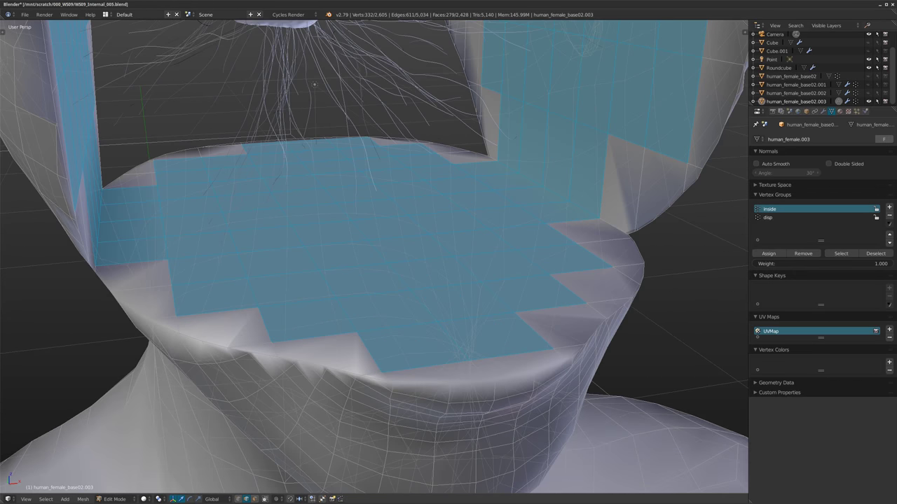
{"action": "scroll", "coordinate": [522, 258], "scroll_direction": "down", "scroll_amount": 3}
{"action": "middle_click_drag", "start_coordinate": [520, 256], "coordinate": [456, 113]}
{"action": "scroll", "coordinate": [481, 265], "scroll_direction": "down", "scroll_amount": 1}
{"action": "middle_click_drag", "start_coordinate": [433, 184], "coordinate": [403, 254]}
Return to Object Mode and enable the first Subsurf modifier of the head in the viewport.
{"action": "key", "text": "Tab"}
{"action": "left_click", "coordinate": [823, 112]}
{"action": "scroll", "coordinate": [400, 220], "scroll_direction": "down", "scroll_amount": 1}
{"action": "middle_click_drag", "start_coordinate": [400, 220], "coordinate": [314, 206], "text": "shift"}
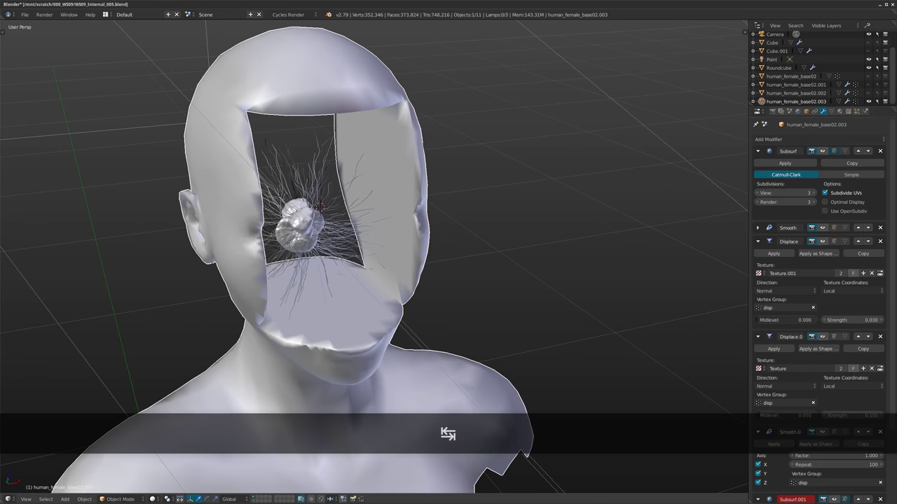
{"action": "middle_click_drag", "start_coordinate": [420, 215], "coordinate": [433, 208]}
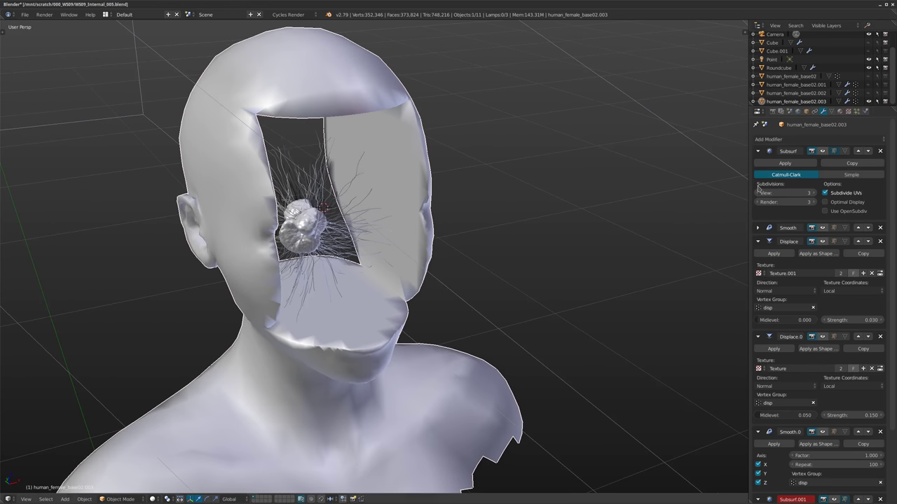
{"action": "left_click", "coordinate": [823, 152]}
{"action": "mouse_move", "coordinate": [356, 245]}
{"action": "middle_mouse_down"}
{"action": "mouse_move", "coordinate": [370, 231]}
{"action": "mouse_move", "coordinate": [386, 236]}
{"action": "middle_mouse_up"}
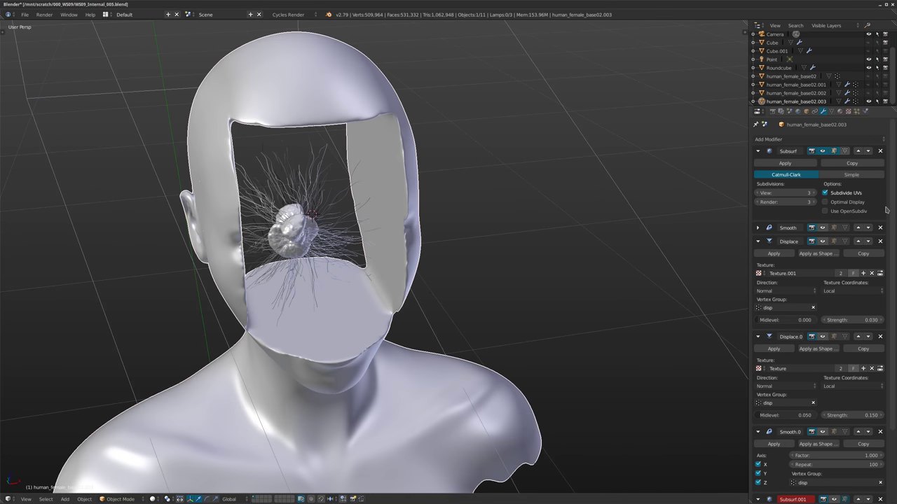
{"action": "key", "text": "z"}
{"action": "key", "text": "z"}
{"action": "middle_click_drag", "start_coordinate": [382, 135], "coordinate": [451, 191]}
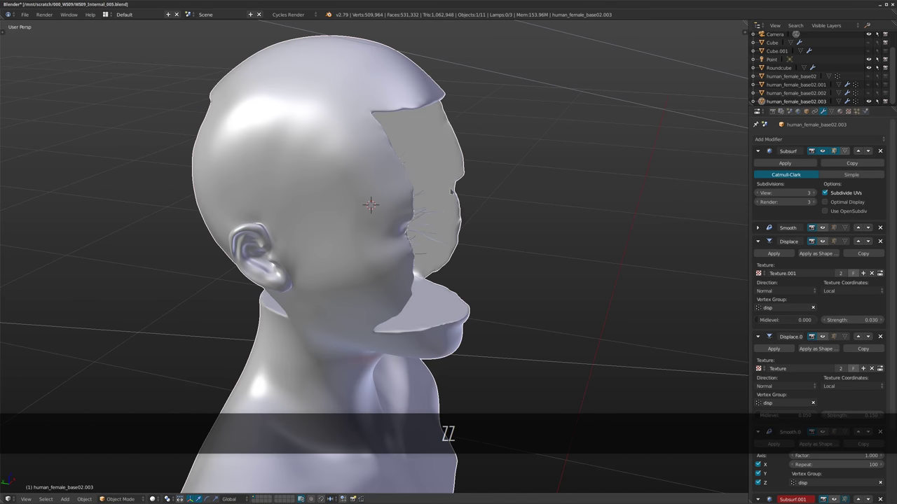
{"action": "middle_click_drag", "start_coordinate": [293, 146], "coordinate": [389, 202]}
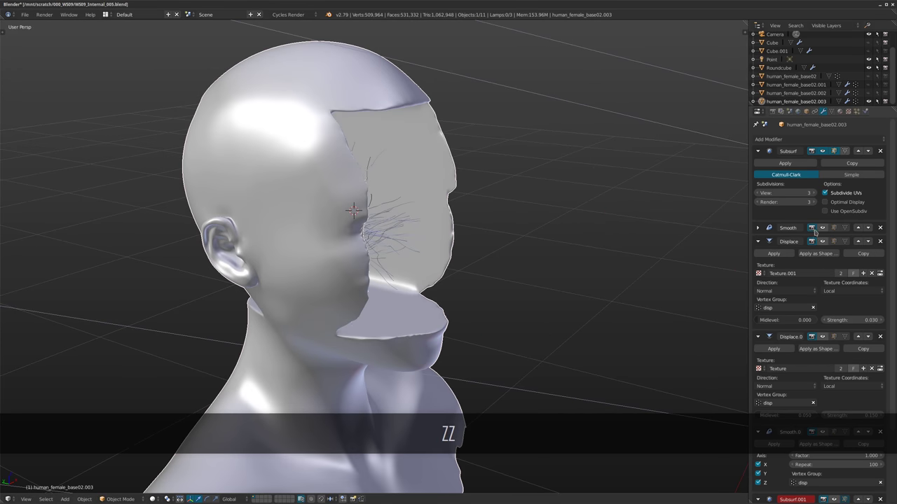
Expand the first Smooth modifier, enable it in the viewport and check the smoothed inner faces in wireframe and solid shading.
{"action": "left_click", "coordinate": [758, 228]}
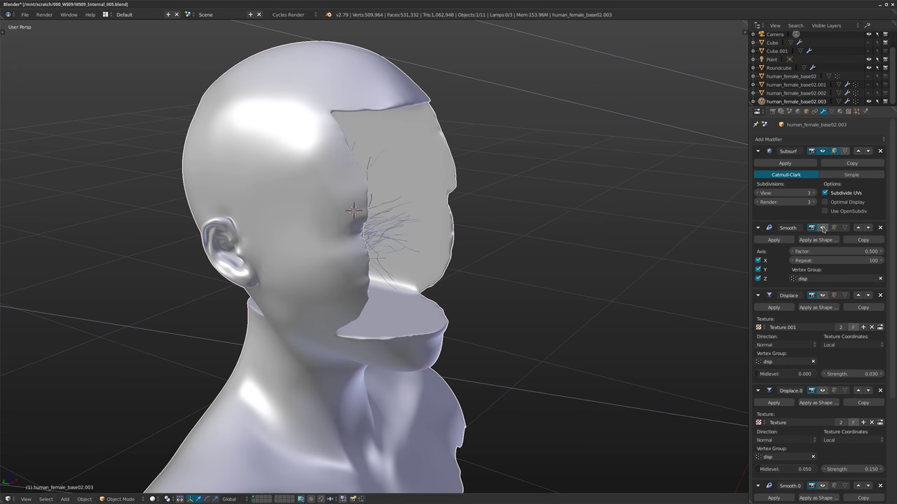
{"action": "middle_click_drag", "start_coordinate": [587, 250], "coordinate": [545, 239]}
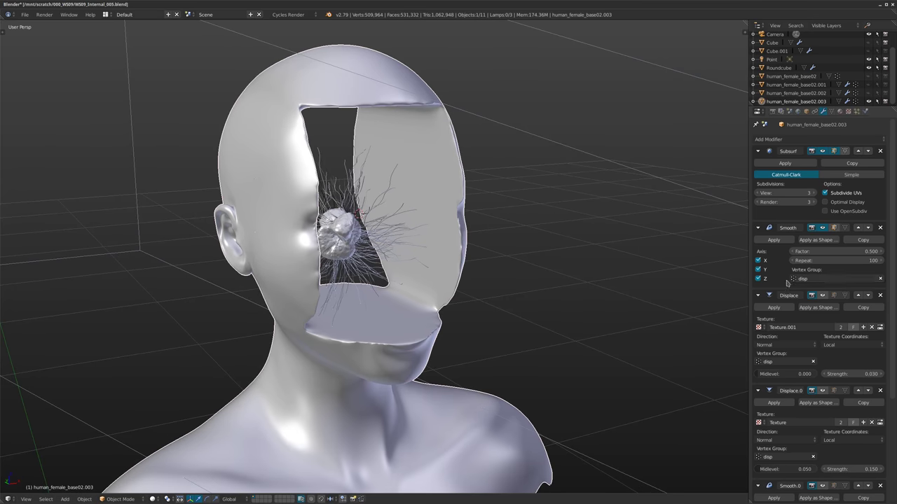
{"action": "left_click", "coordinate": [822, 228]}
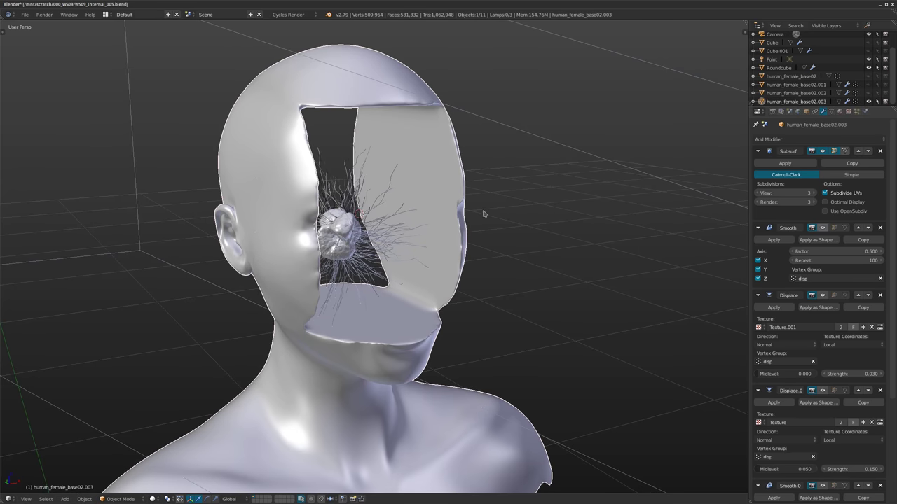
{"action": "scroll", "coordinate": [429, 168], "scroll_direction": "up", "scroll_amount": 1}
{"action": "middle_click_drag", "start_coordinate": [484, 213], "coordinate": [378, 177]}
{"action": "key", "text": "z"}
{"action": "scroll", "coordinate": [379, 177], "scroll_direction": "up", "scroll_amount": 1}
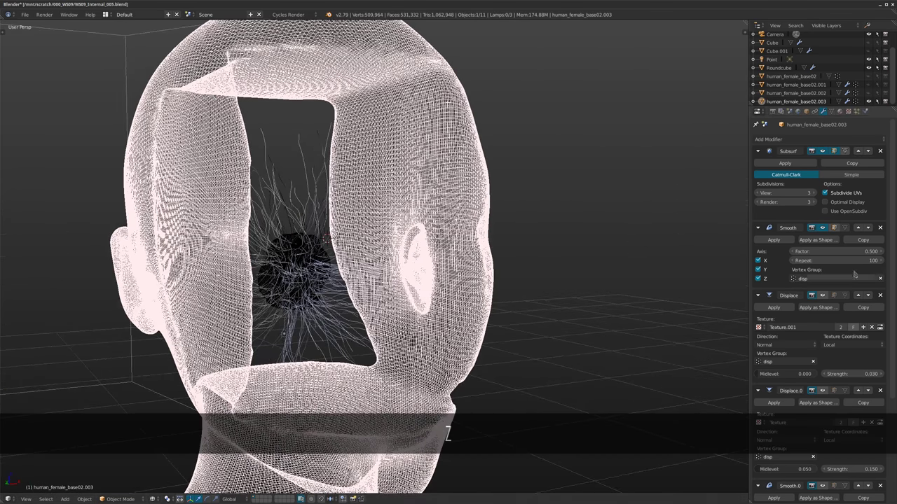
{"action": "middle_click_drag", "start_coordinate": [528, 268], "coordinate": [412, 253]}
{"action": "key", "text": "z"}
{"action": "scroll", "coordinate": [431, 252], "scroll_direction": "down", "scroll_amount": 1}
{"action": "middle_click_drag", "start_coordinate": [329, 211], "coordinate": [391, 140]}
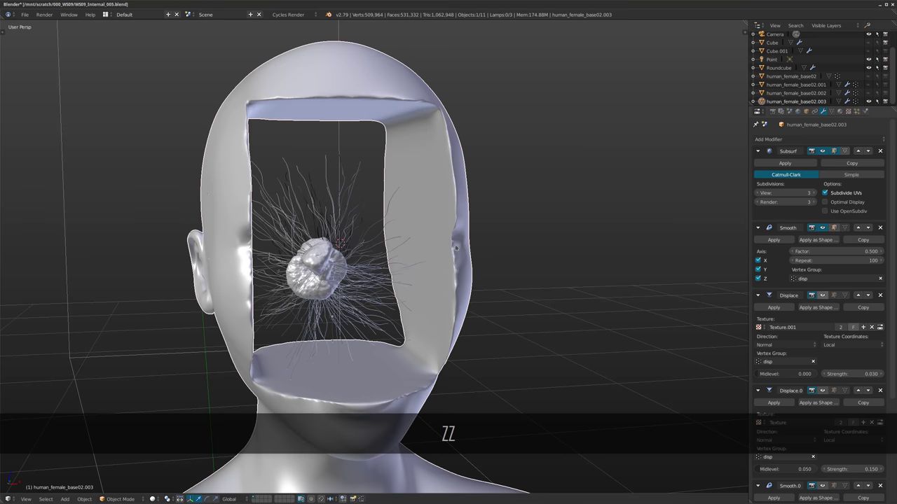
Enable both Displace modifiers and the second Smooth modifier of the head in the viewport.
{"action": "middle_click_drag", "start_coordinate": [458, 241], "coordinate": [492, 271]}
{"action": "scroll", "coordinate": [503, 262], "scroll_direction": "down", "scroll_amount": 1}
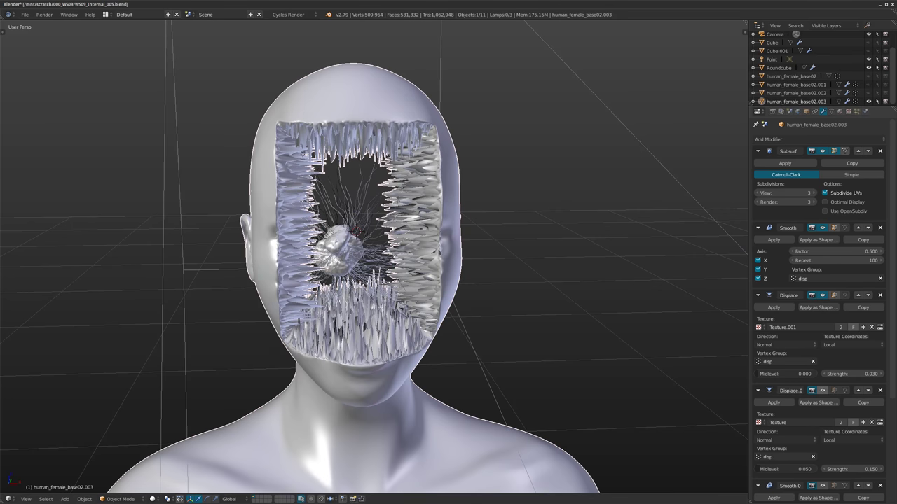
{"action": "middle_click_drag", "start_coordinate": [440, 254], "coordinate": [384, 258]}
{"action": "scroll", "coordinate": [403, 270], "scroll_direction": "down", "scroll_amount": 1}
{"action": "scroll", "coordinate": [833, 372], "scroll_direction": "down", "scroll_amount": 2}
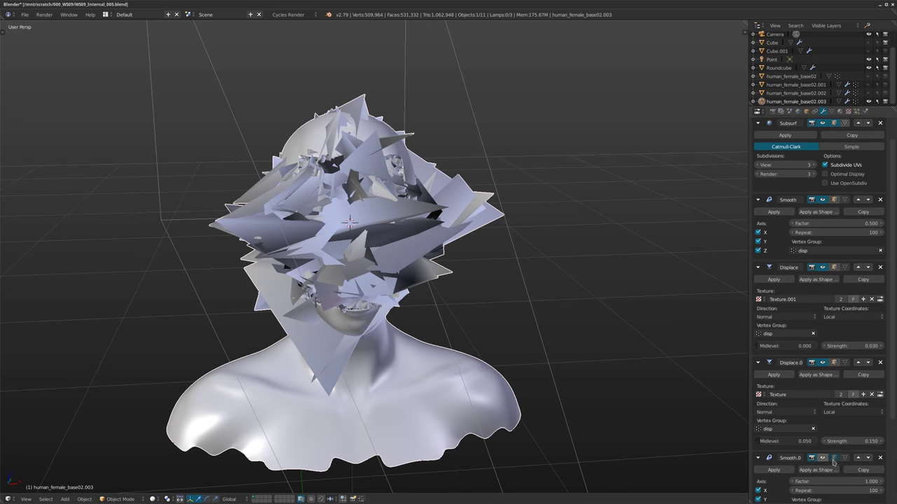
{"action": "left_click", "coordinate": [834, 459]}
{"action": "middle_click_drag", "start_coordinate": [390, 257], "coordinate": [386, 254]}
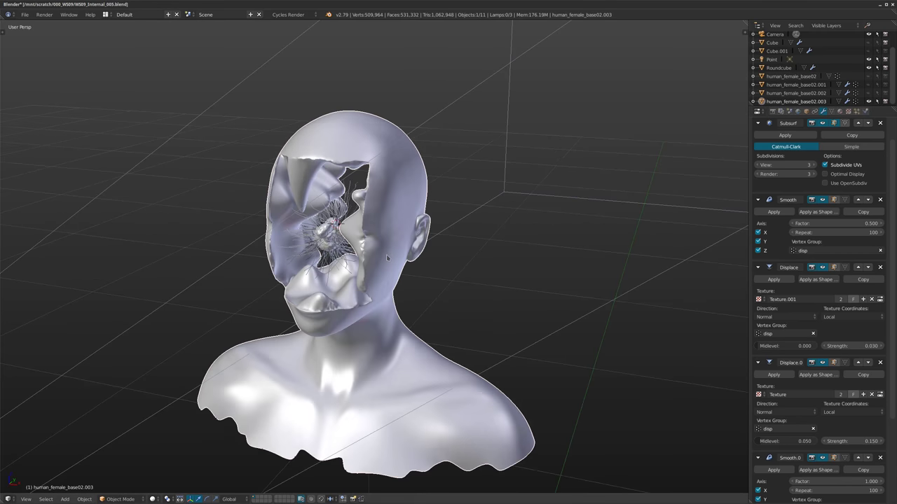
Examine the second Smooth modifier's settings and the displaced inner surfaces of the head from several angles.
{"action": "scroll", "coordinate": [387, 256], "scroll_direction": "up", "scroll_amount": 1}
{"action": "scroll", "coordinate": [826, 459], "scroll_direction": "down", "scroll_amount": 6}
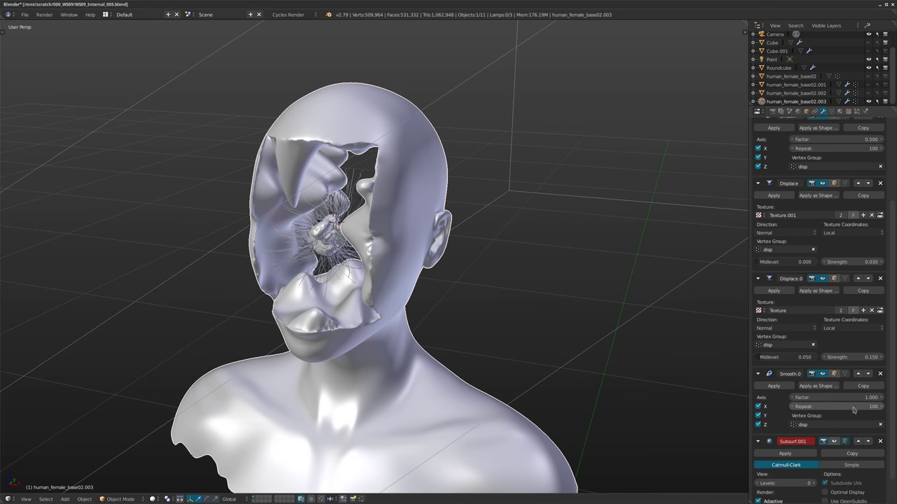
{"action": "middle_click_drag", "start_coordinate": [448, 358], "coordinate": [478, 337]}
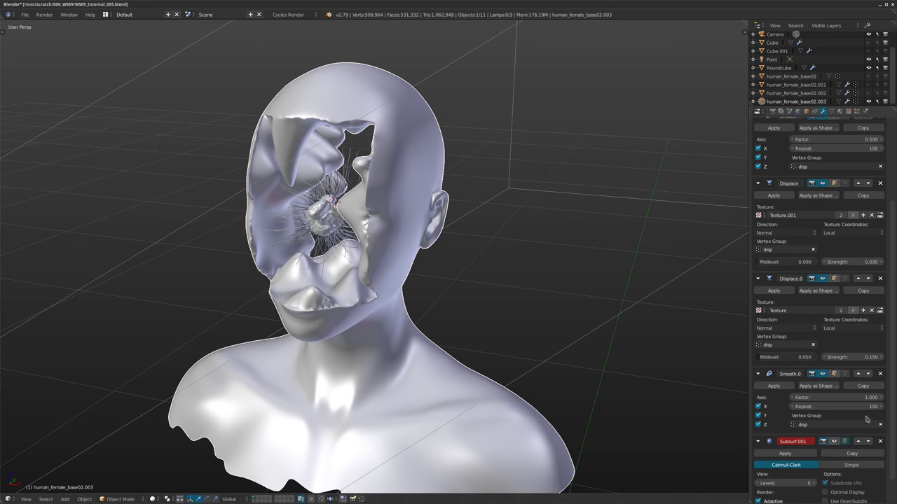
{"action": "middle_click_drag", "start_coordinate": [387, 328], "coordinate": [425, 238]}
{"action": "scroll", "coordinate": [480, 284], "scroll_direction": "up", "scroll_amount": 3}
{"action": "scroll", "coordinate": [462, 255], "scroll_direction": "up", "scroll_amount": 3}
{"action": "scroll", "coordinate": [456, 133], "scroll_direction": "down", "scroll_amount": 3}
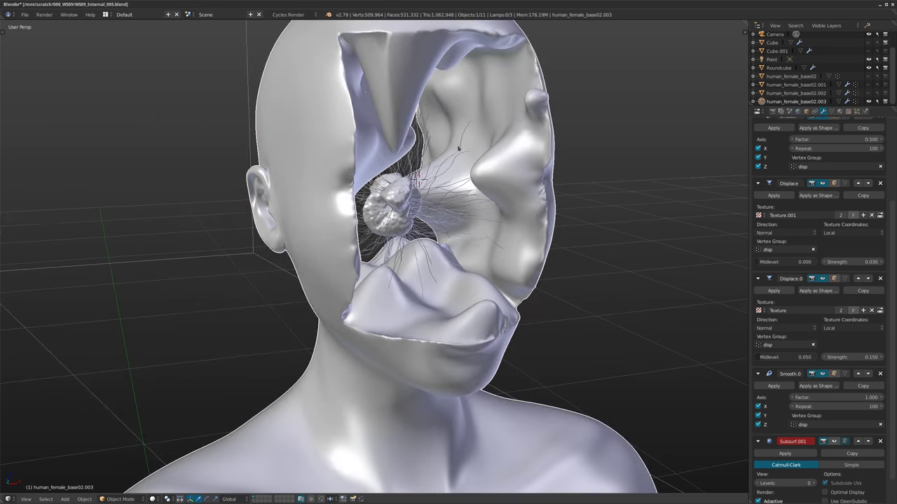
{"action": "middle_click_drag", "start_coordinate": [477, 143], "coordinate": [438, 152]}
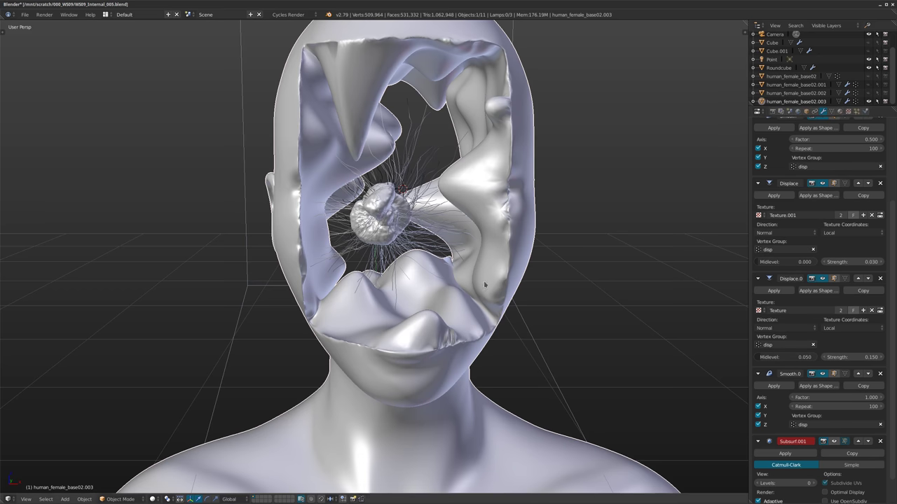
Enable the adaptive Subsurf.001 modifier in the viewport and check the head's displaced interior from several angles.
{"action": "middle_click_drag", "start_coordinate": [438, 282], "coordinate": [483, 70]}
{"action": "scroll", "coordinate": [466, 323], "scroll_direction": "up", "scroll_amount": 2}
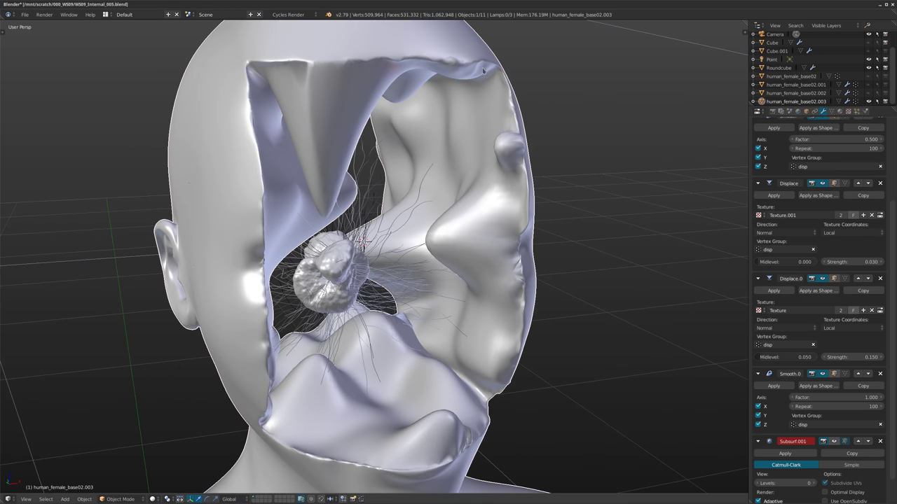
{"action": "middle_click_drag", "start_coordinate": [366, 249], "coordinate": [357, 188], "text": "shift"}
{"action": "scroll", "coordinate": [788, 350], "scroll_direction": "down", "scroll_amount": 2}
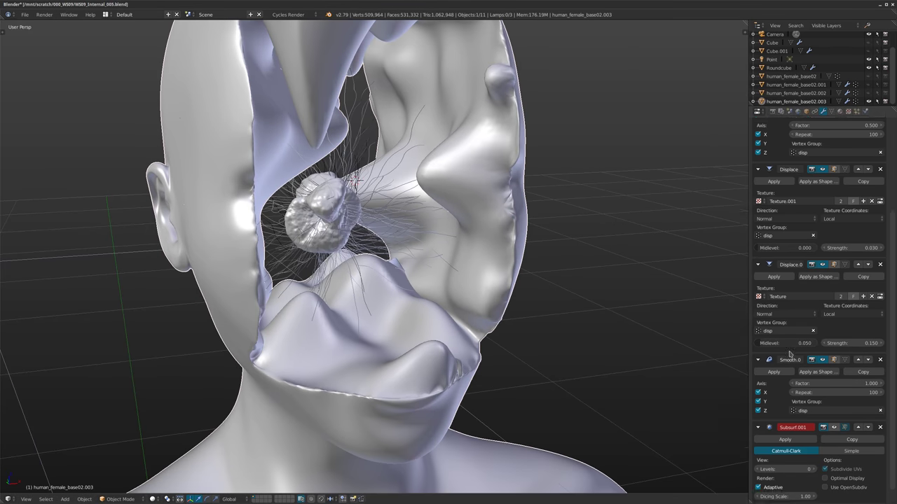
{"action": "scroll", "coordinate": [473, 299], "scroll_direction": "down", "scroll_amount": 2}
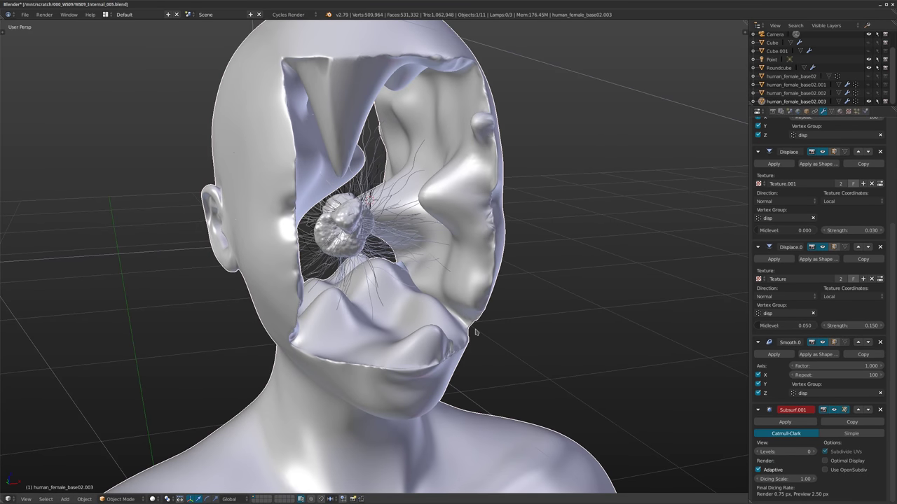
{"action": "scroll", "coordinate": [478, 333], "scroll_direction": "down", "scroll_amount": 3}
{"action": "middle_click_drag", "start_coordinate": [526, 354], "coordinate": [451, 328]}
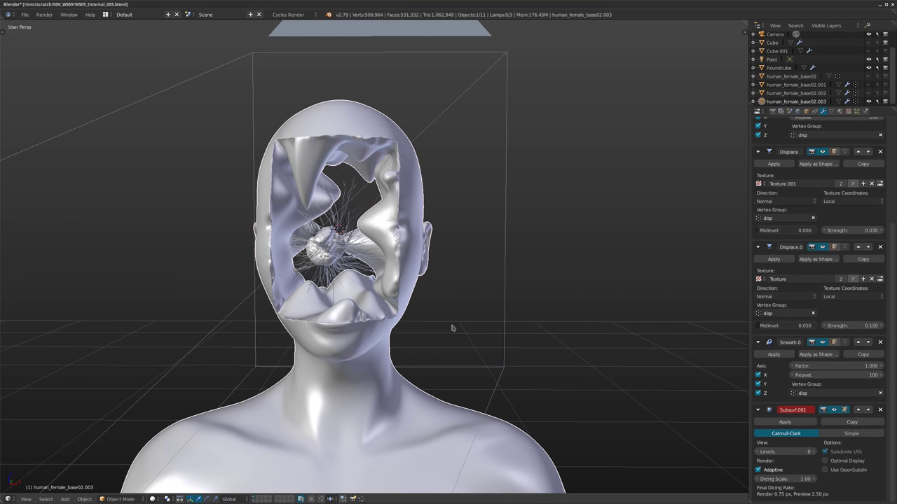
Switch to the camera view and preview the head in rendered shading.
{"action": "key", "text": "KP_0"}
{"action": "scroll", "coordinate": [444, 318], "scroll_direction": "down", "scroll_amount": 5}
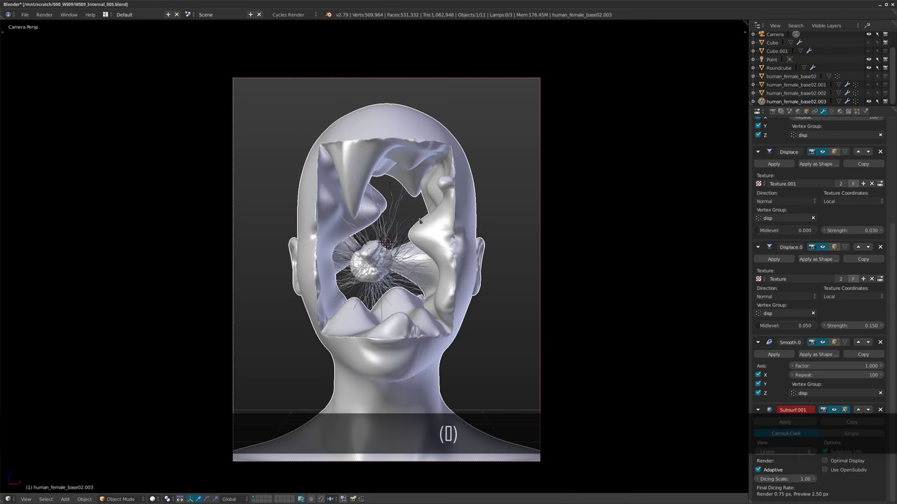
{"action": "key", "text": "shift+z"}
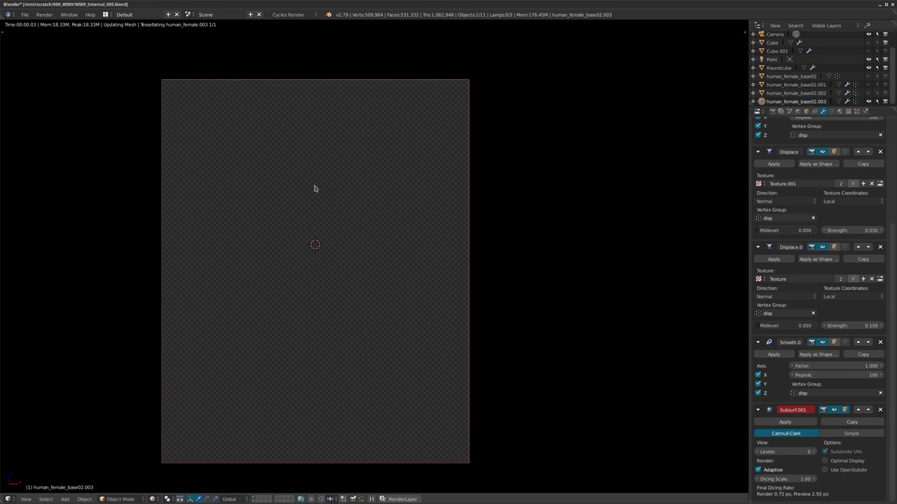
Examine the surface and displacement settings of the head's materials, Material and Material.001, alongside the rendered preview.
{"action": "left_click", "coordinate": [840, 111]}
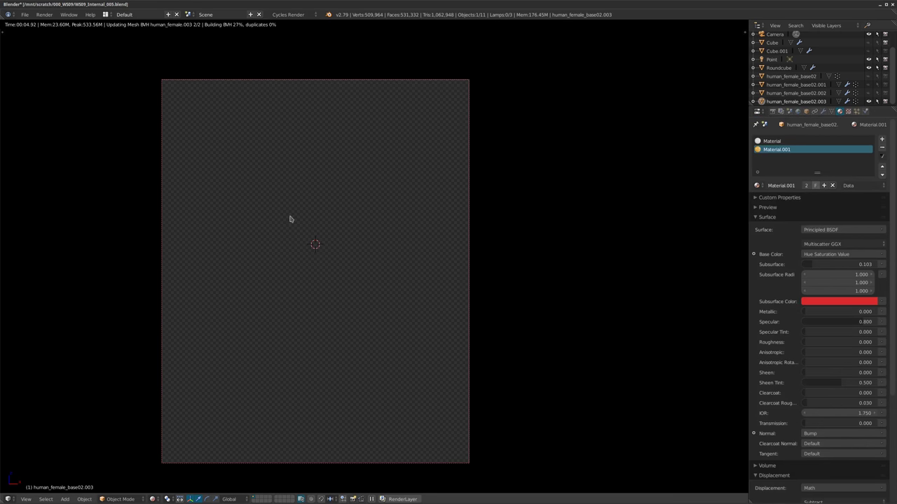
{"action": "middle_click_drag", "start_coordinate": [334, 292], "coordinate": [274, 271], "text": "shift"}
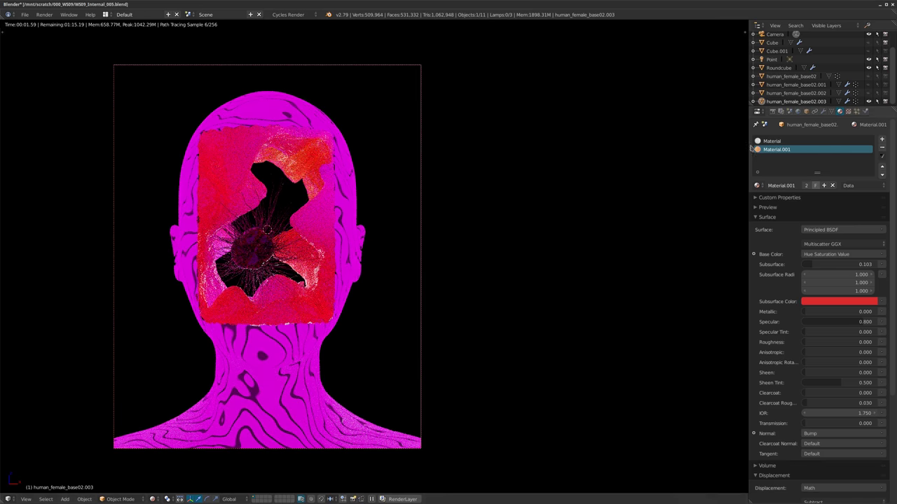
{"action": "scroll", "coordinate": [290, 232], "scroll_direction": "up", "scroll_amount": 1}
{"action": "scroll", "coordinate": [292, 229], "scroll_direction": "up", "scroll_amount": 1}
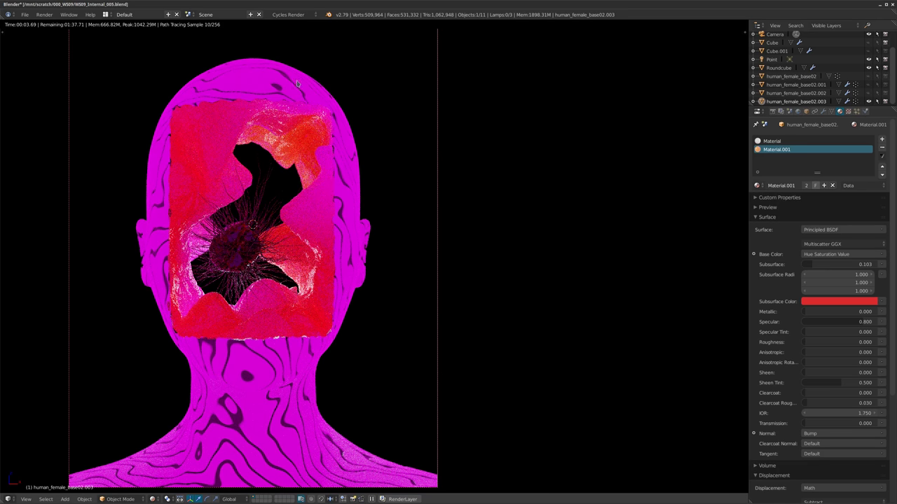
{"action": "left_click", "coordinate": [773, 141]}
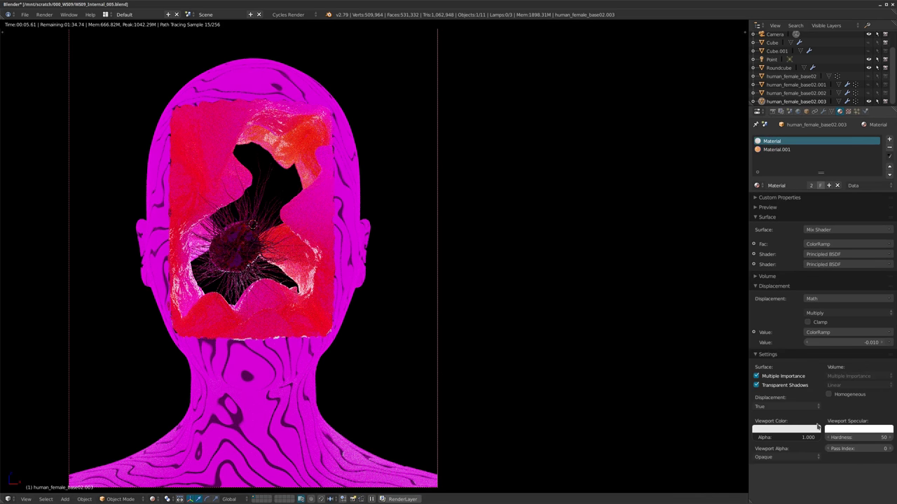
{"action": "left_click", "coordinate": [781, 150]}
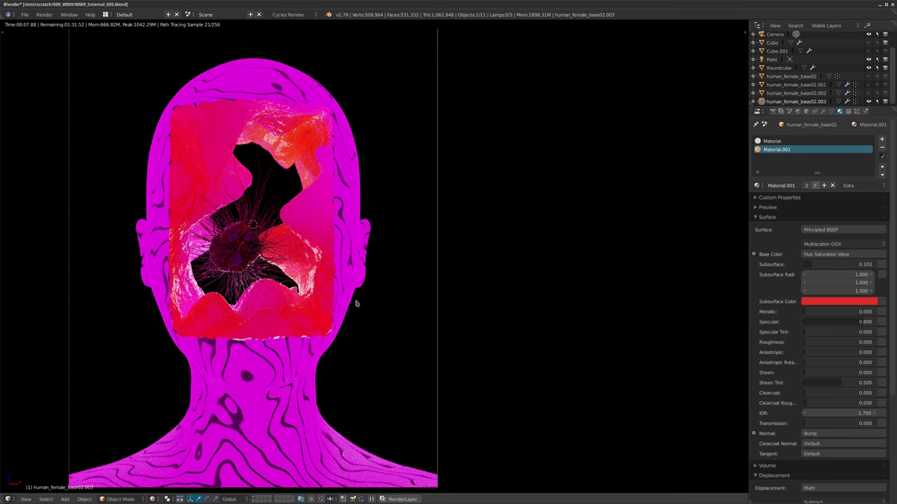
{"action": "scroll", "coordinate": [783, 377], "scroll_direction": "down", "scroll_amount": 5}
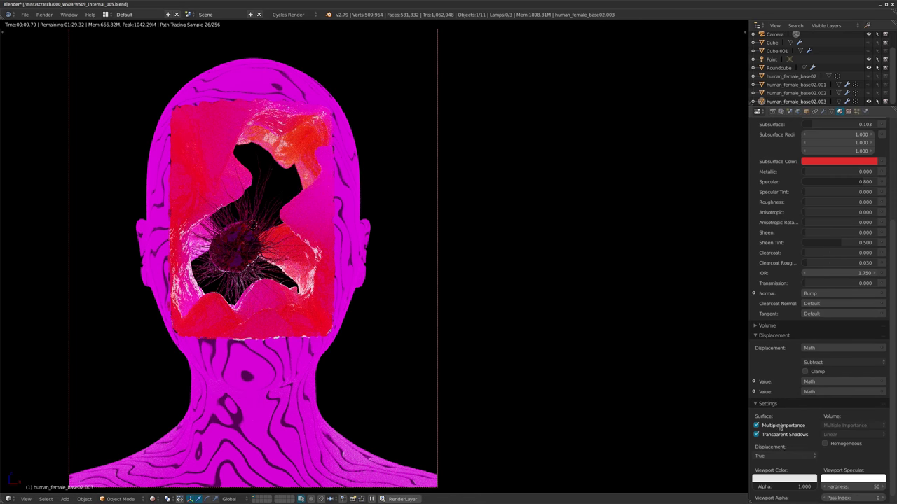
Inspect the rendered head up close from an angle, then return to solid shading.
{"action": "middle_click_drag", "start_coordinate": [235, 250], "coordinate": [441, 253]}
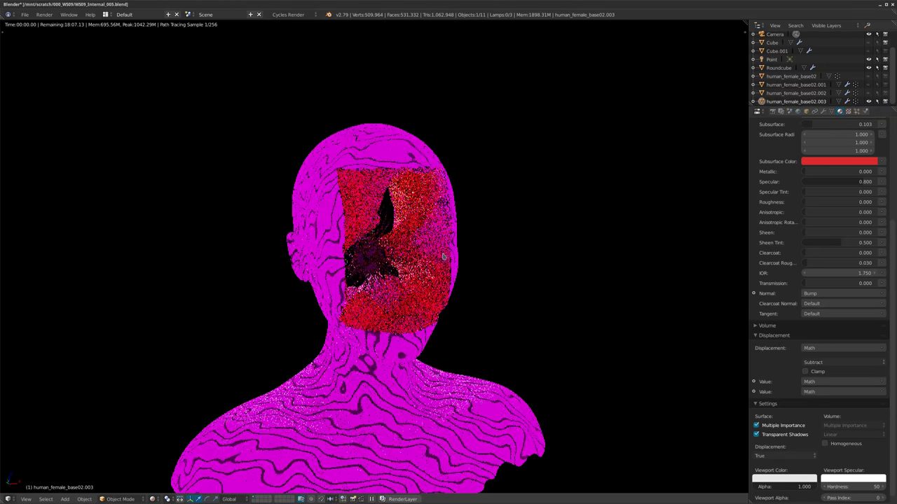
{"action": "scroll", "coordinate": [402, 262], "scroll_direction": "up", "scroll_amount": 4}
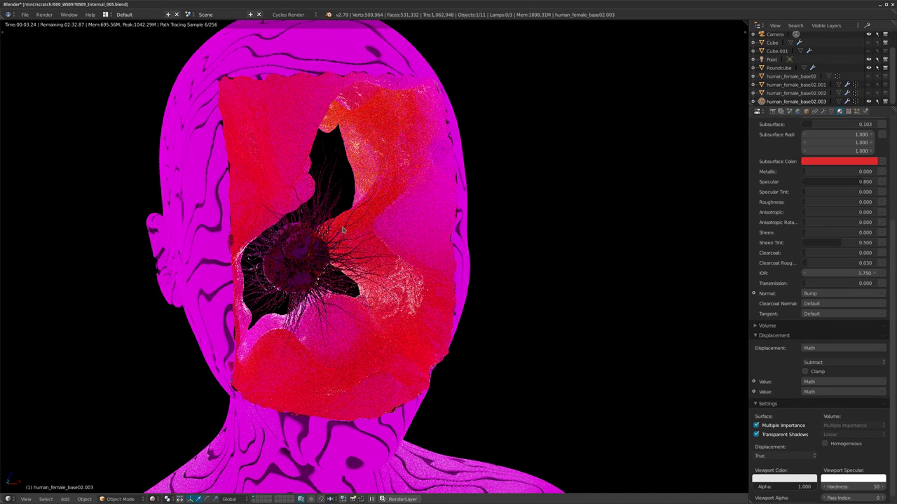
{"action": "key", "text": "shift+z"}
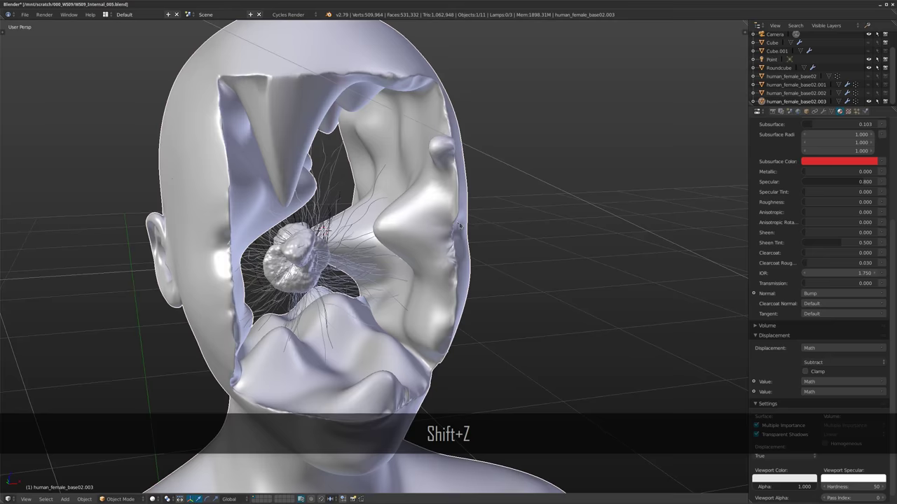
Check the head's hollow interior in wireframe and solid shading from several angles.
{"action": "mouse_move", "coordinate": [465, 227]}
{"action": "middle_mouse_down"}
{"action": "mouse_move", "coordinate": [315, 228]}
{"action": "mouse_move", "coordinate": [395, 237]}
{"action": "mouse_move", "coordinate": [452, 202]}
{"action": "mouse_move", "coordinate": [544, 206]}
{"action": "mouse_move", "coordinate": [384, 207]}
{"action": "mouse_move", "coordinate": [489, 223]}
{"action": "middle_mouse_up"}
{"action": "scroll", "coordinate": [315, 228], "scroll_direction": "down", "scroll_amount": 2}
{"action": "key", "text": "z"}
{"action": "key", "text": "z"}
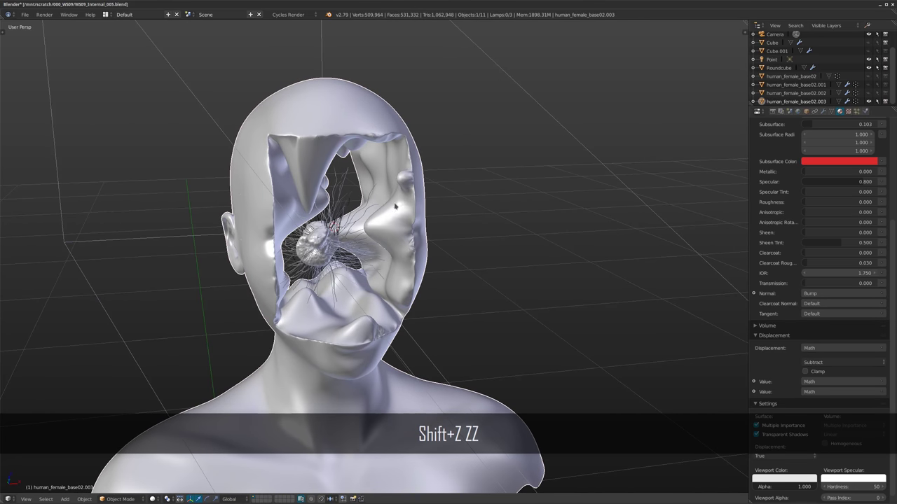
{"action": "middle_click_drag", "start_coordinate": [380, 219], "coordinate": [410, 222]}
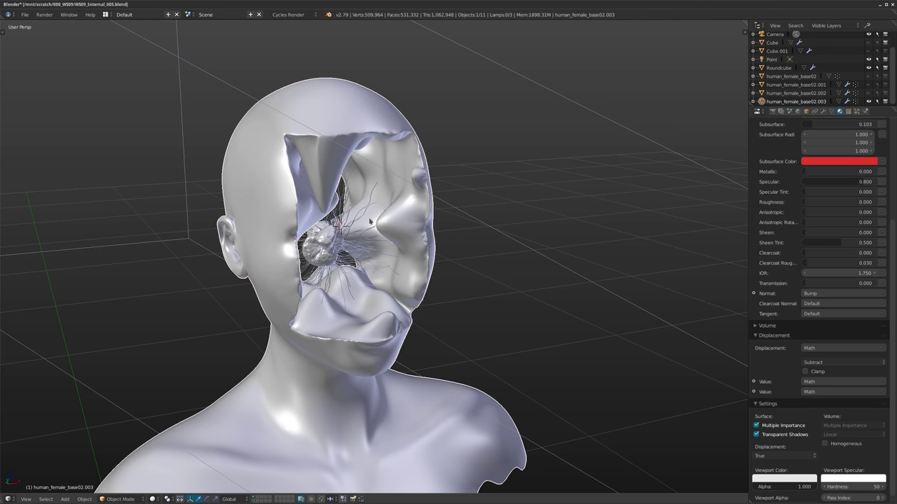
{"action": "middle_click_drag", "start_coordinate": [418, 248], "coordinate": [390, 295]}
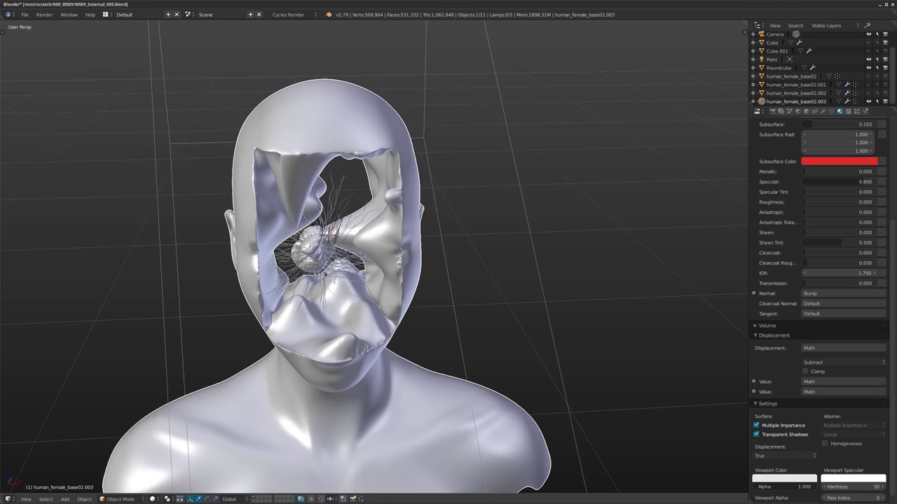
Review the Displace modifiers of the head and show the Distorted Noise texture used by Displace.001.
{"action": "left_click", "coordinate": [823, 112]}
{"action": "middle_click_drag", "start_coordinate": [397, 296], "coordinate": [432, 264], "text": "shift"}
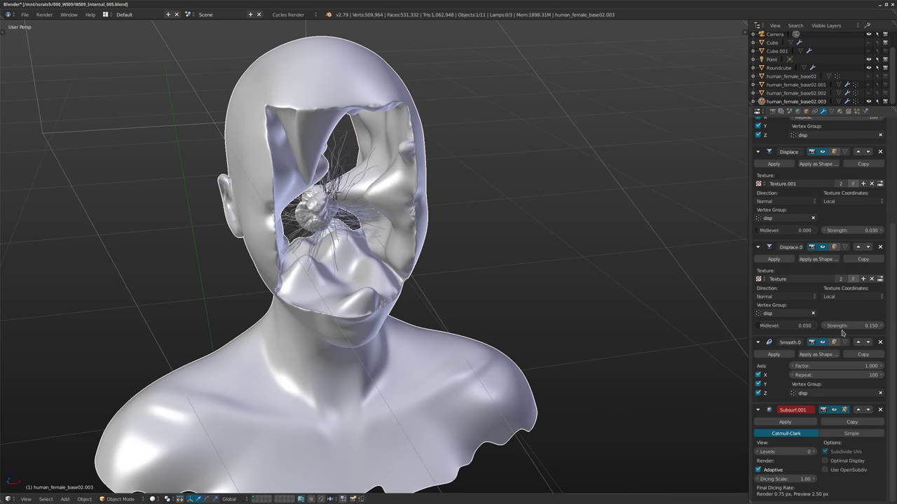
{"action": "left_click", "coordinate": [849, 111]}
{"action": "left_click", "coordinate": [806, 140]}
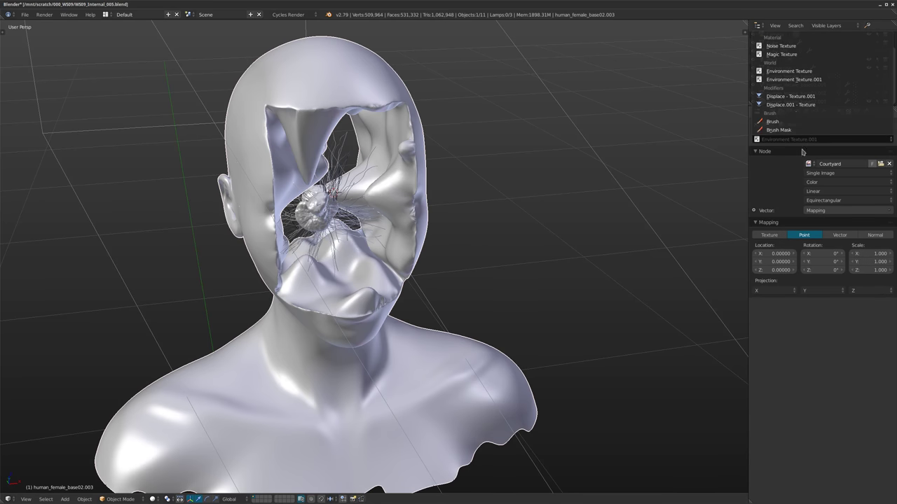
{"action": "left_click", "coordinate": [795, 105]}
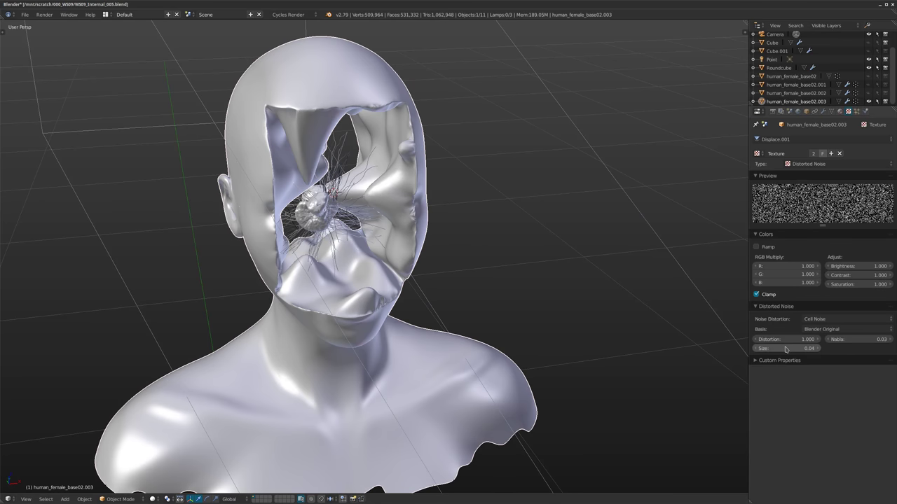
Set the size of the Displace modifier's Distorted Noise texture, Texture.001, to 2 and check the reshaped interior from several angles.
{"action": "left_click", "coordinate": [816, 138]}
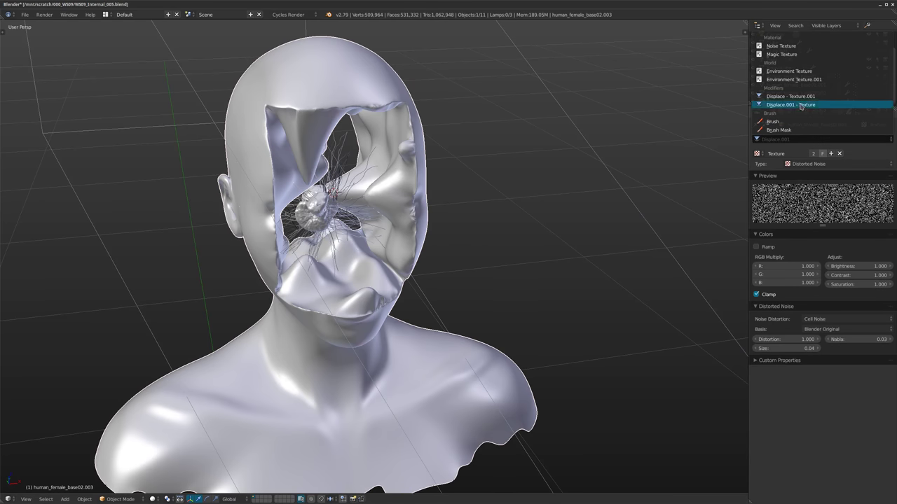
{"action": "left_click", "coordinate": [795, 100]}
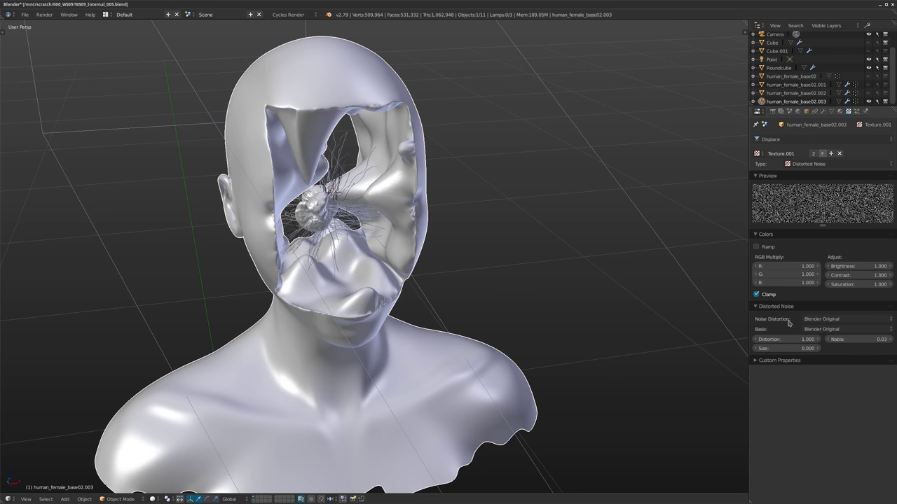
{"action": "left_click", "coordinate": [785, 347]}
{"action": "type", "text": "2"}
{"action": "key", "text": "Return"}
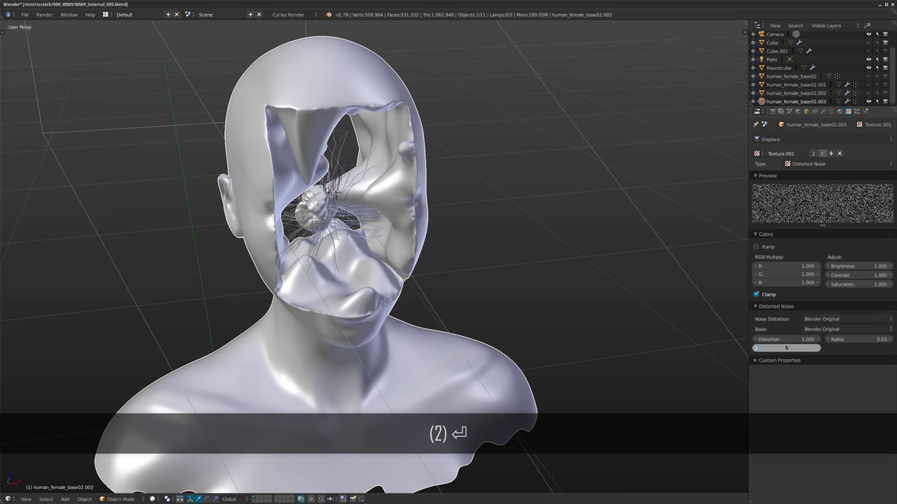
{"action": "middle_click_drag", "start_coordinate": [517, 213], "coordinate": [299, 204]}
{"action": "scroll", "coordinate": [370, 225], "scroll_direction": "up", "scroll_amount": 2}
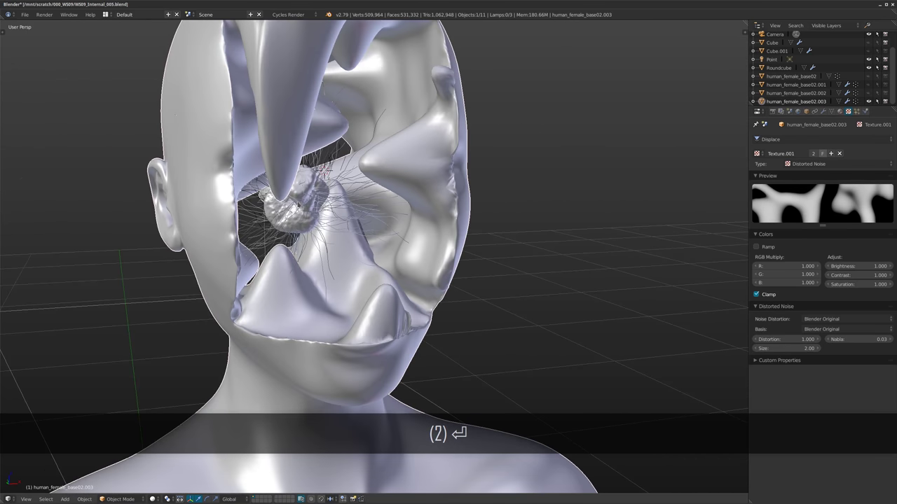
{"action": "middle_click_drag", "start_coordinate": [448, 193], "coordinate": [376, 230]}
{"action": "scroll", "coordinate": [384, 253], "scroll_direction": "down", "scroll_amount": 1}
{"action": "scroll", "coordinate": [371, 225], "scroll_direction": "down", "scroll_amount": 1}
{"action": "scroll", "coordinate": [377, 233], "scroll_direction": "up", "scroll_amount": 2}
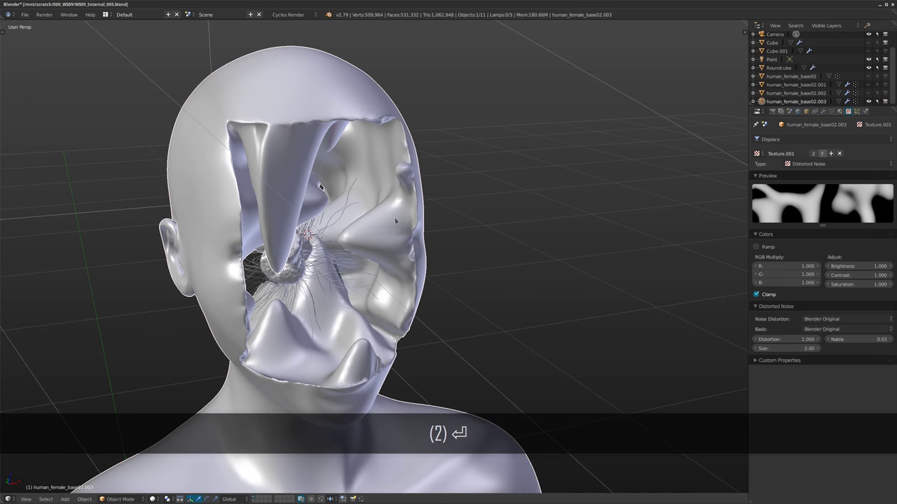